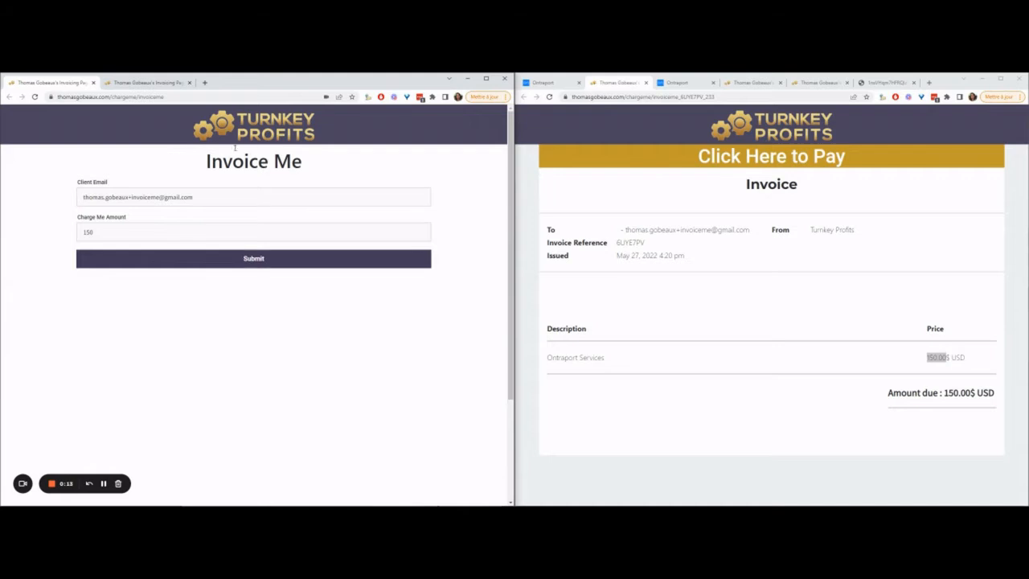
Step: Review the Invoice Me form's client email and amount, then the unpaid invoice with its amount due and payment form
left_click_drag(93, 198, 167, 198)
left_click(136, 238)
left_click(627, 87)
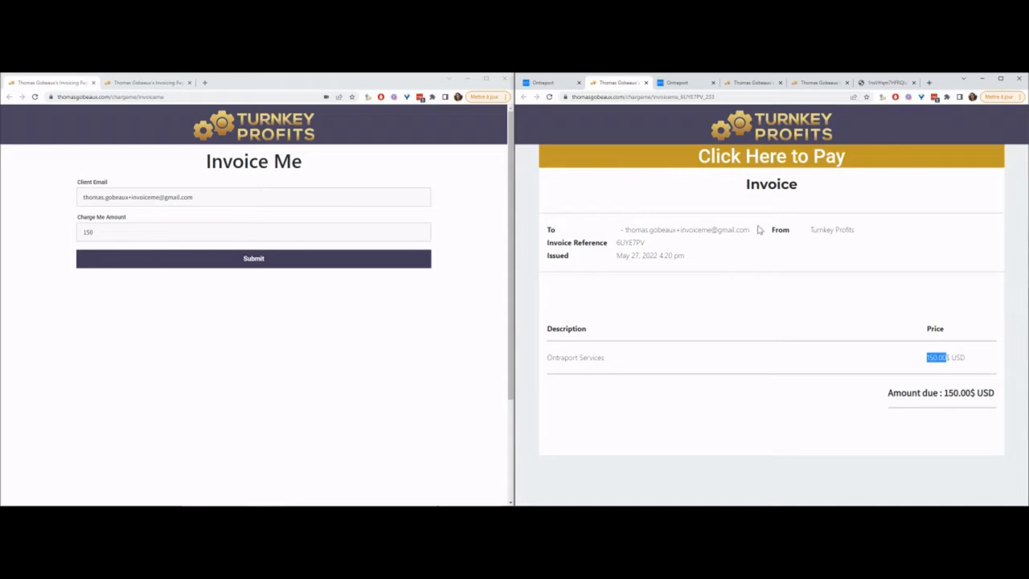
left_click(790, 158)
scroll(933, 221, "down", 10)
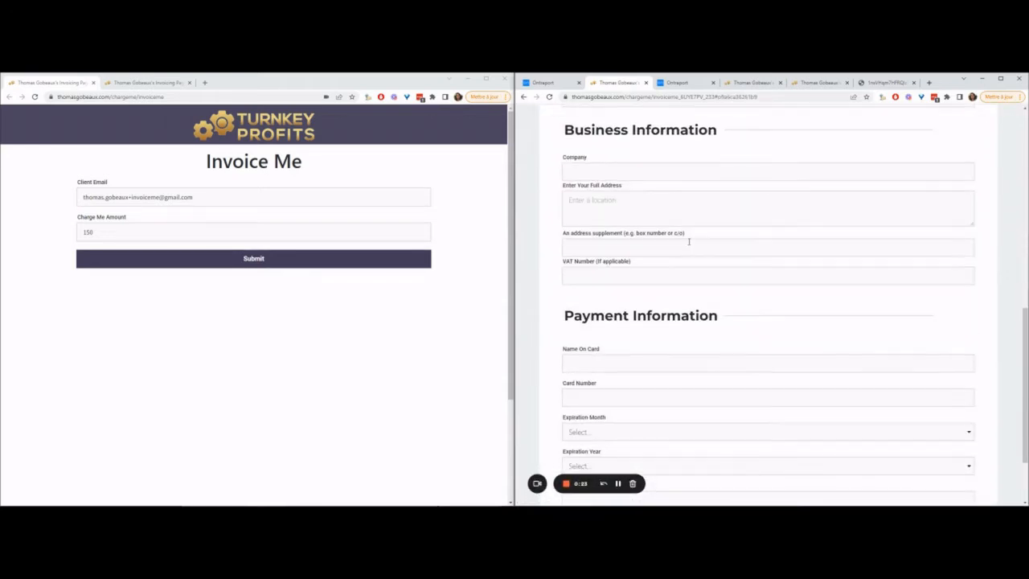
scroll(616, 342, "up", 8)
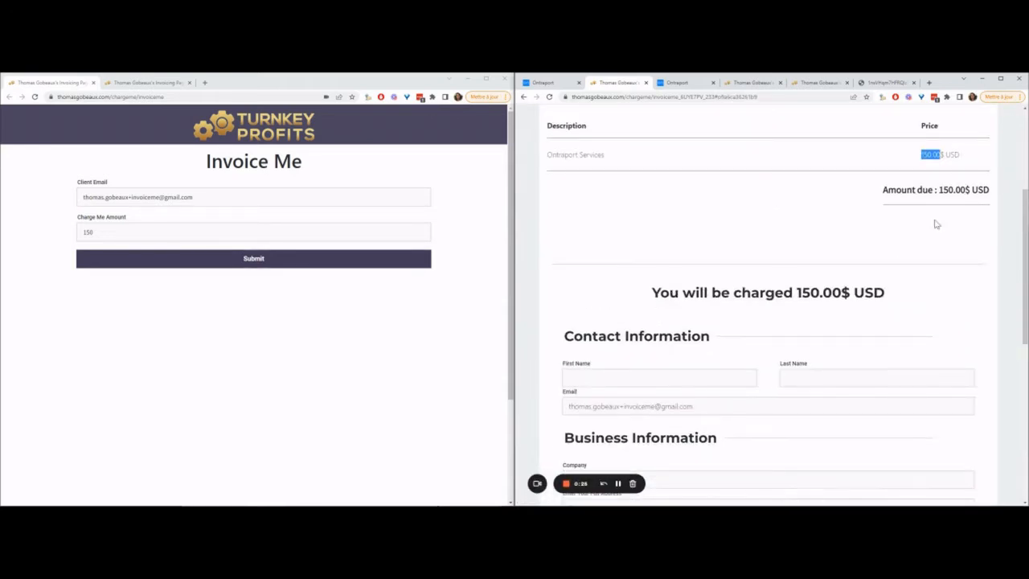
left_click_drag(935, 190, 997, 195)
left_click(997, 195)
scroll(607, 308, "down", 2)
scroll(607, 309, "down", 3)
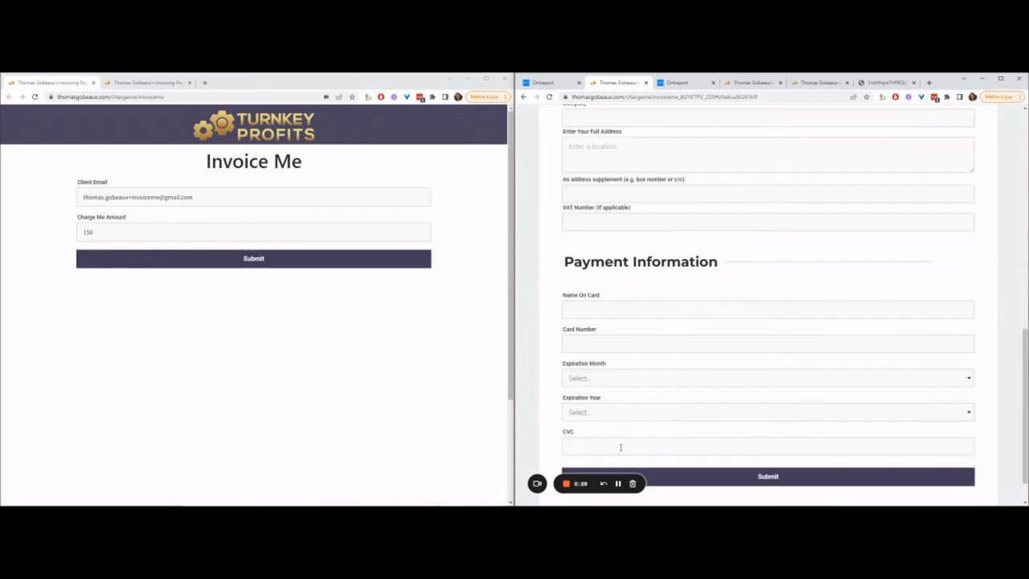
scroll(621, 448, "up", 2)
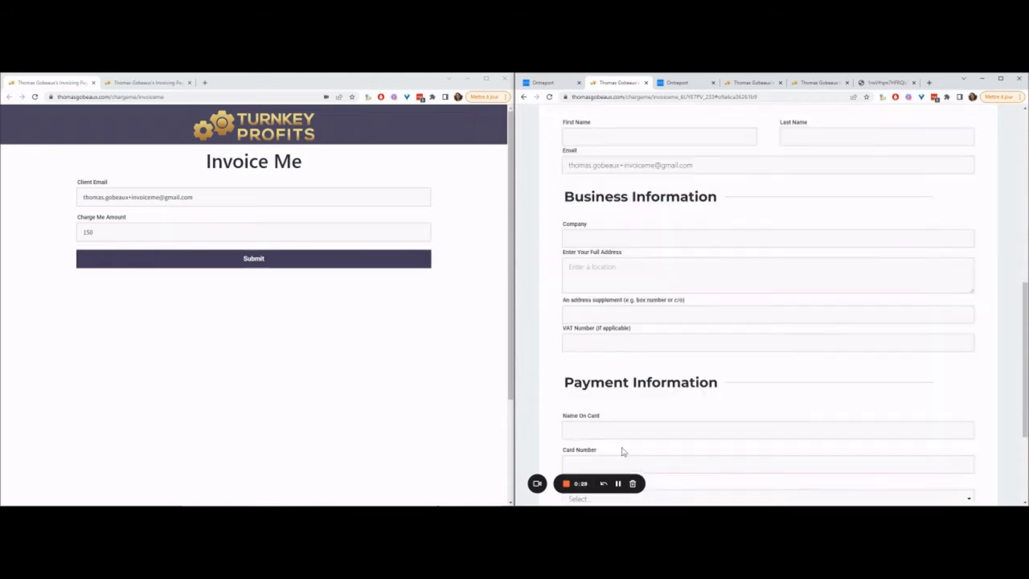
Step: Review the Thomas Charge Me / Invoice Me #TY page design, and open the PDF of the paid invoice
left_click(679, 83)
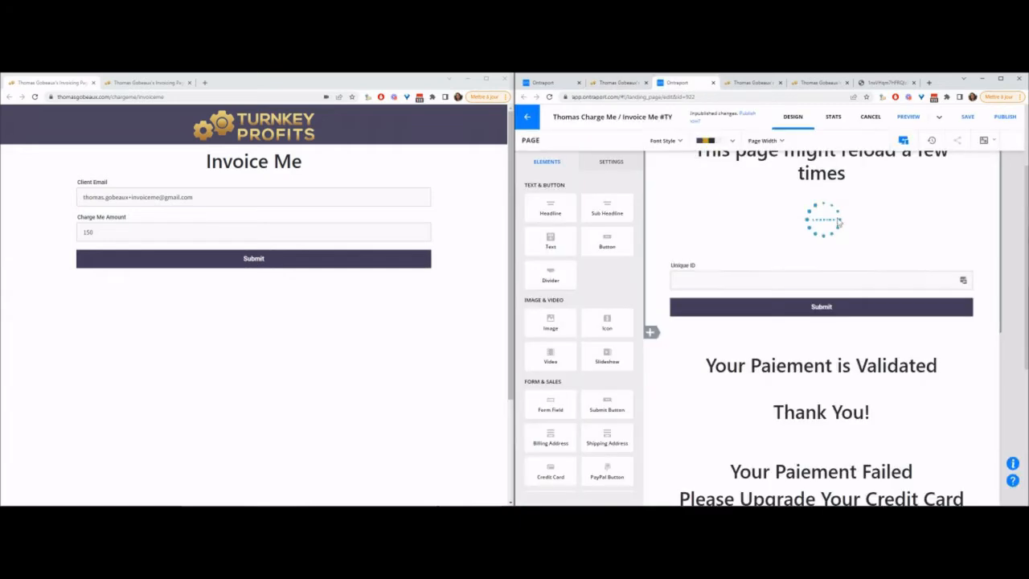
left_click_drag(1027, 197, 1027, 139)
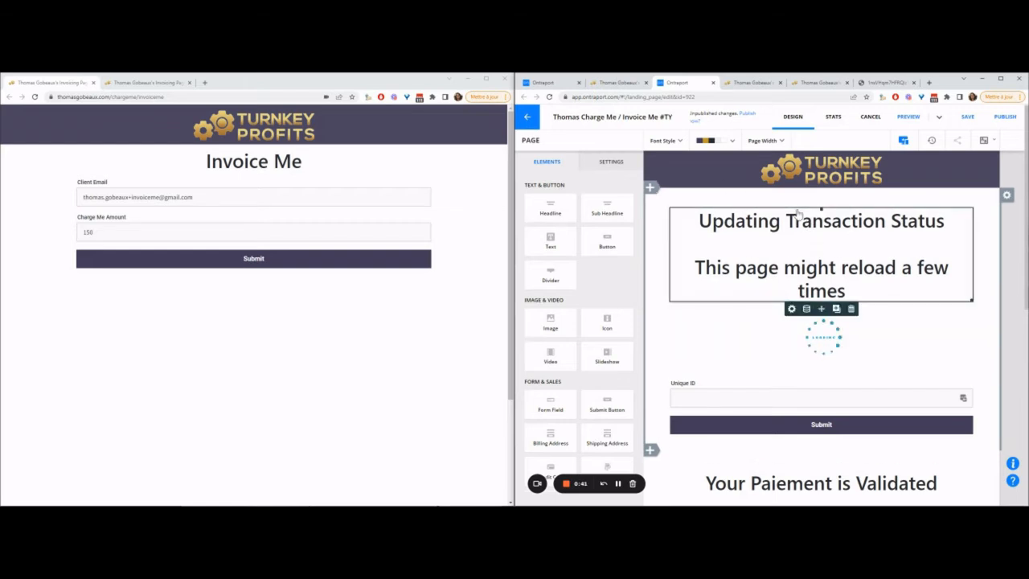
left_click(750, 83)
left_click(818, 83)
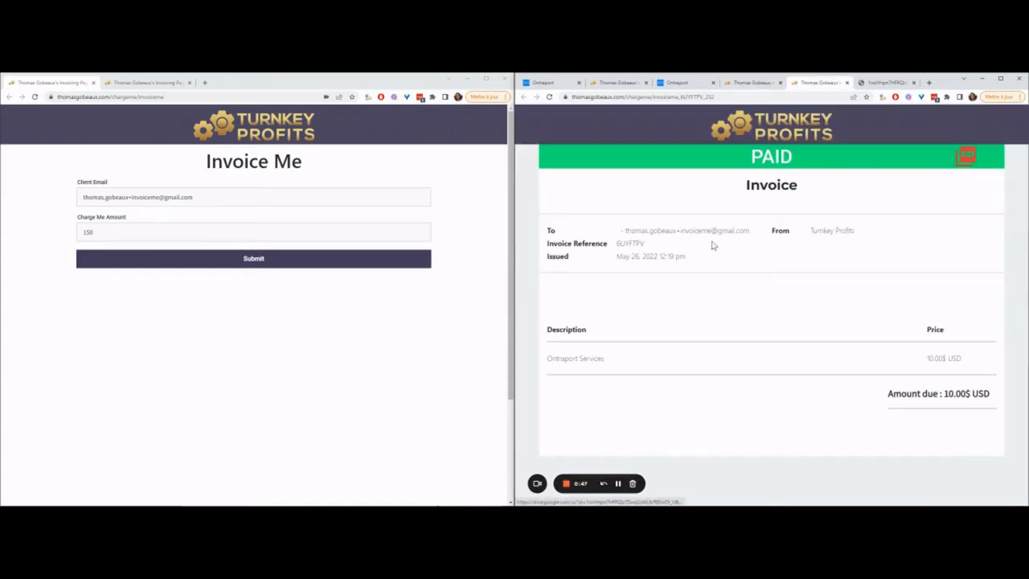
left_click(967, 157)
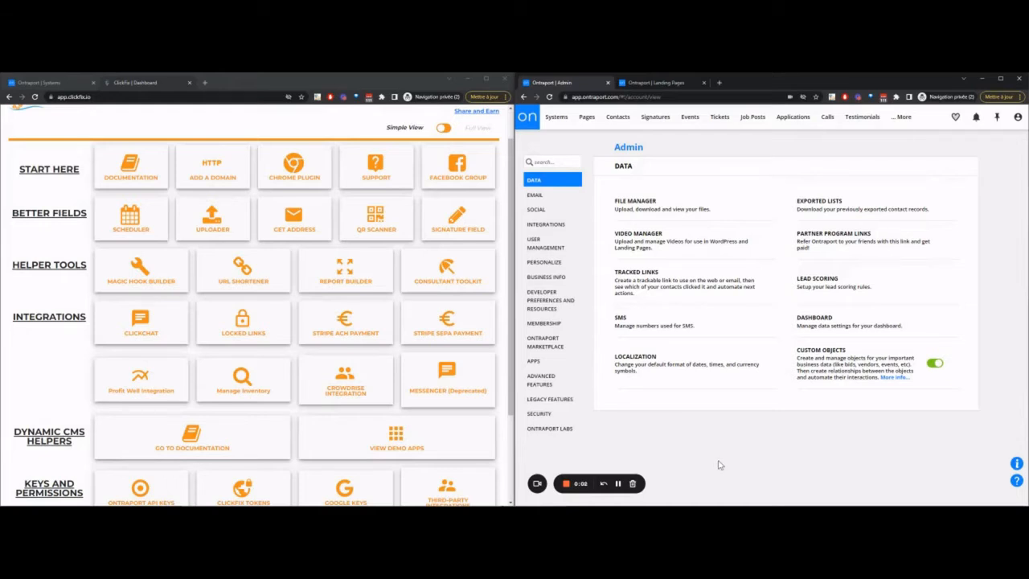
Step: Create a new custom object named Invoice and proceed to its field setup
left_click(844, 363)
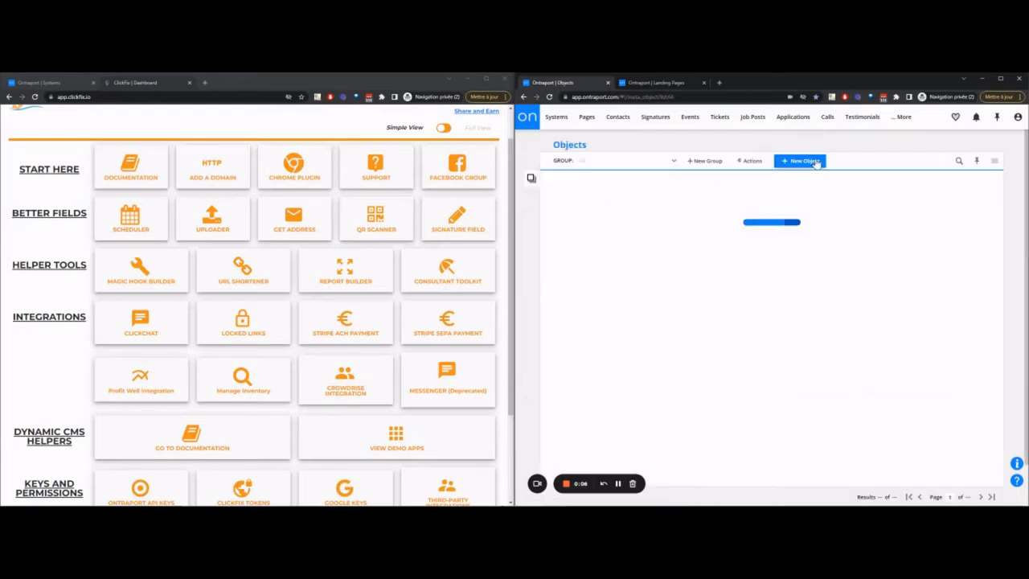
left_click(814, 162)
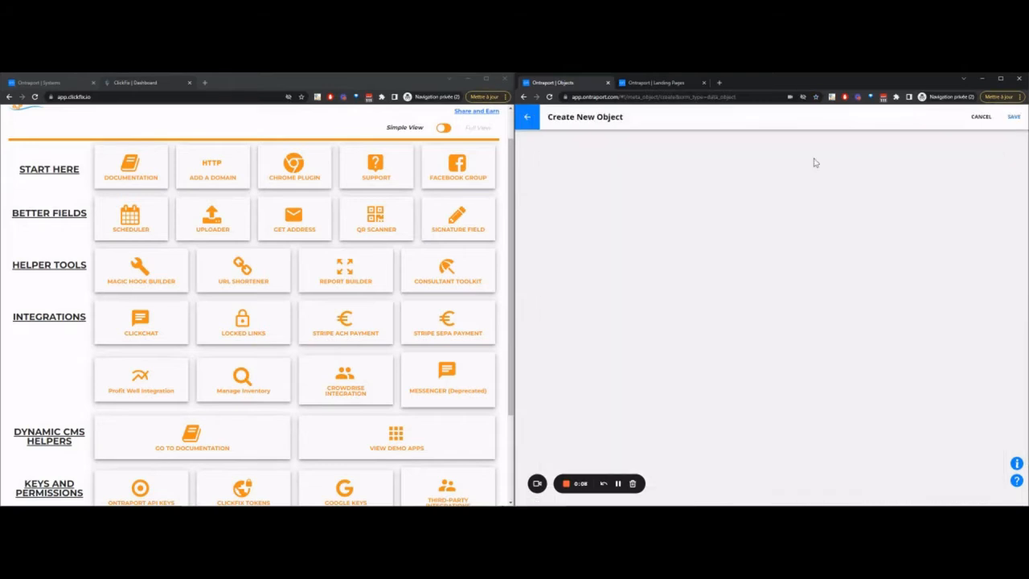
left_click(685, 169)
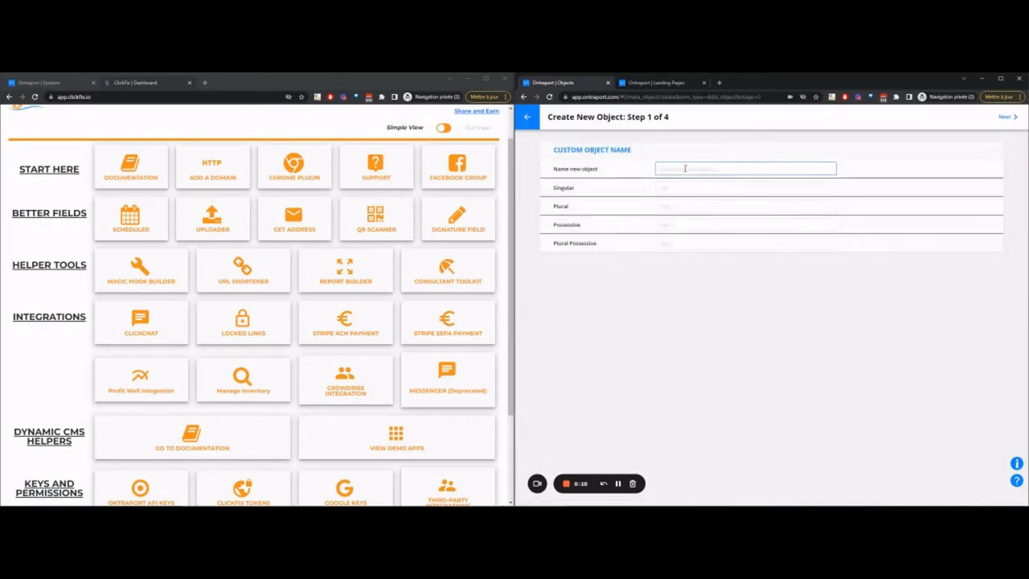
key("Tab")
type("Invoice")
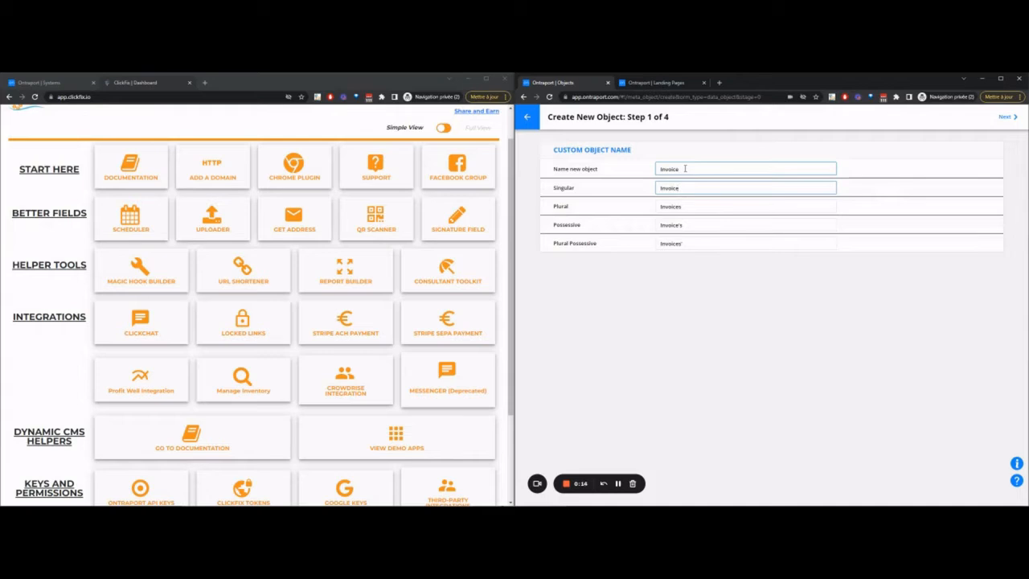
left_click(1006, 116)
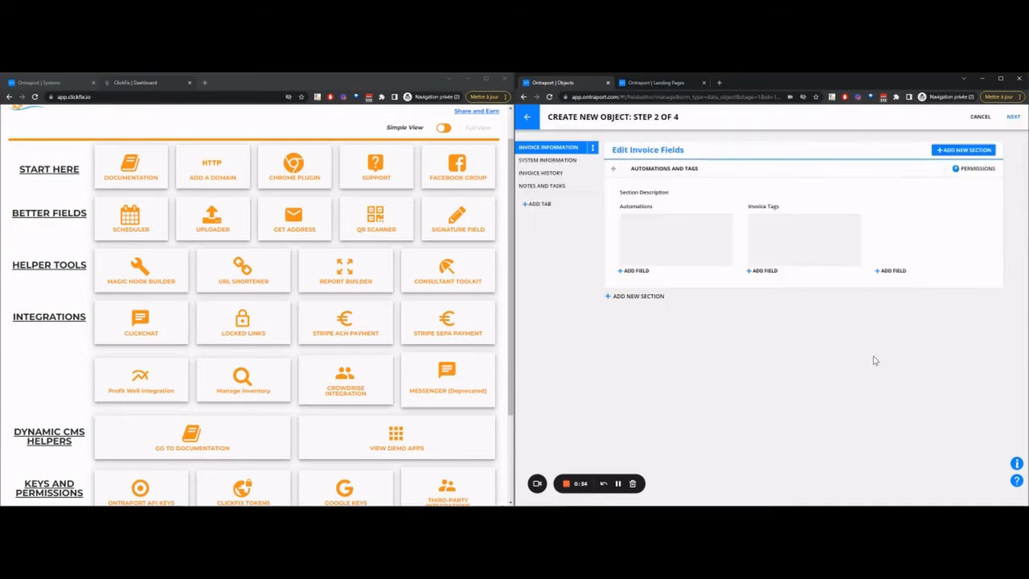
Step: Add a Price field named Amount to the third column of the Automations and Tags section
left_click(898, 270)
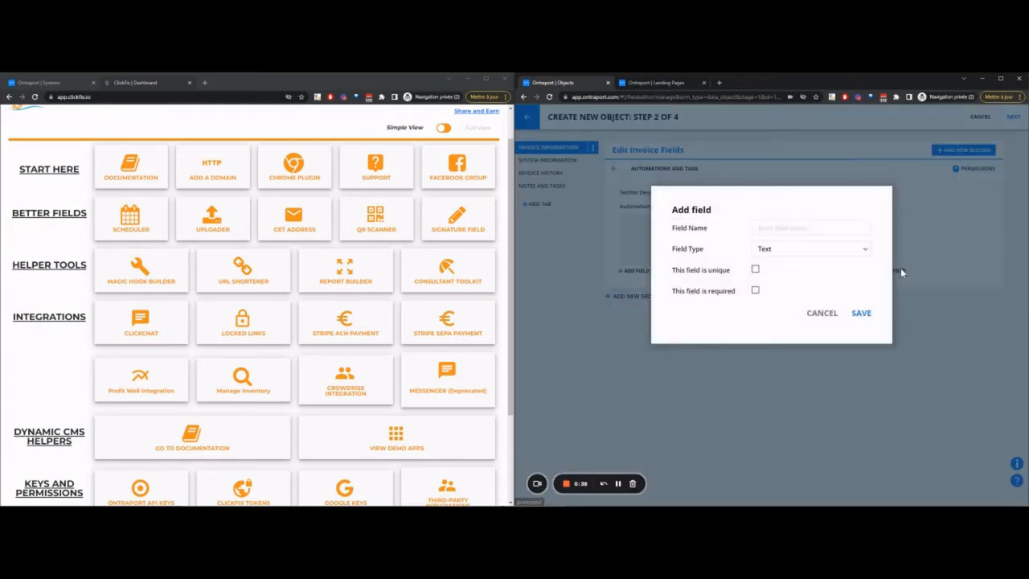
left_click(804, 228)
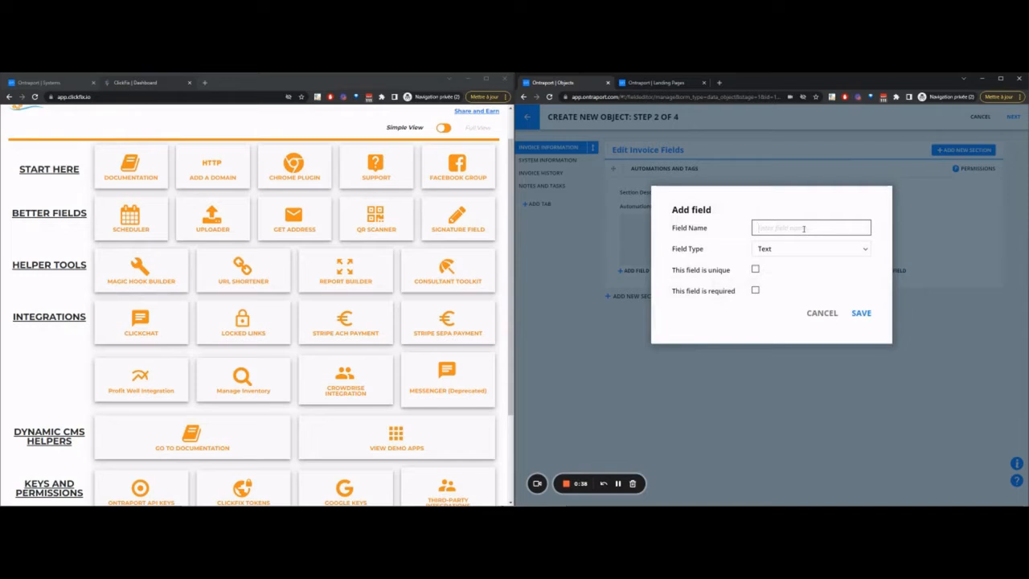
type("Amount")
key("Tab")
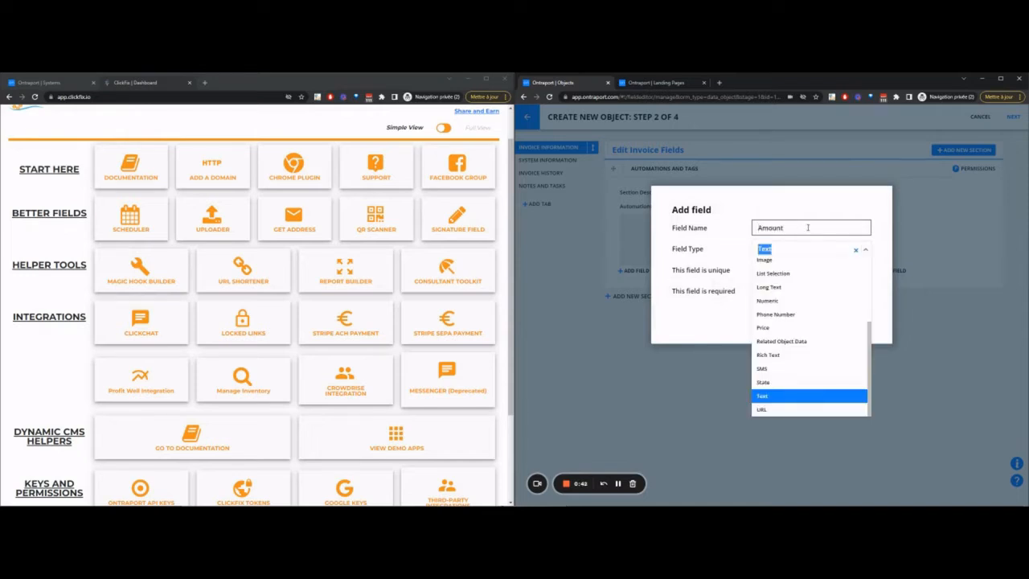
type("pri")
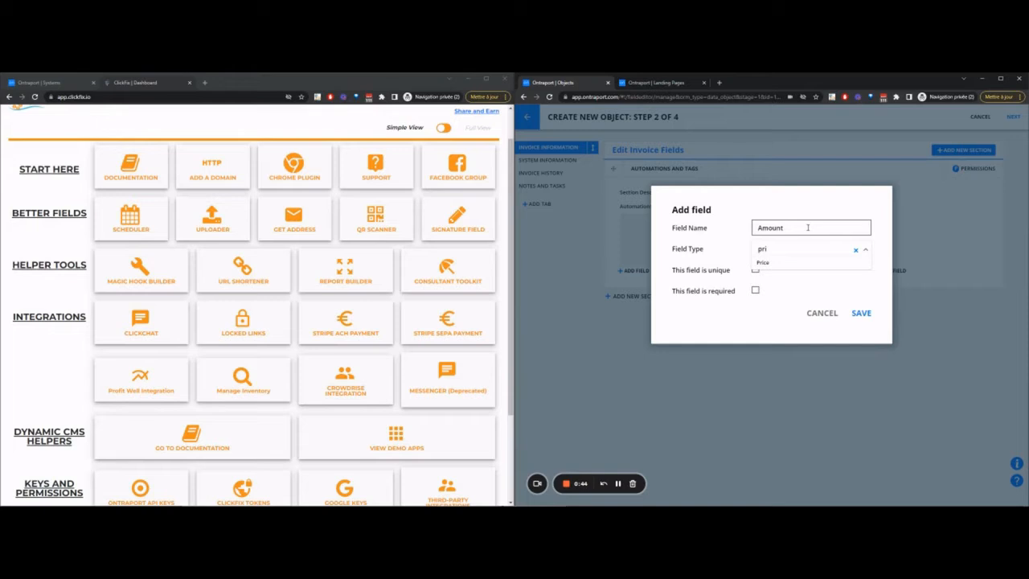
left_click(810, 262)
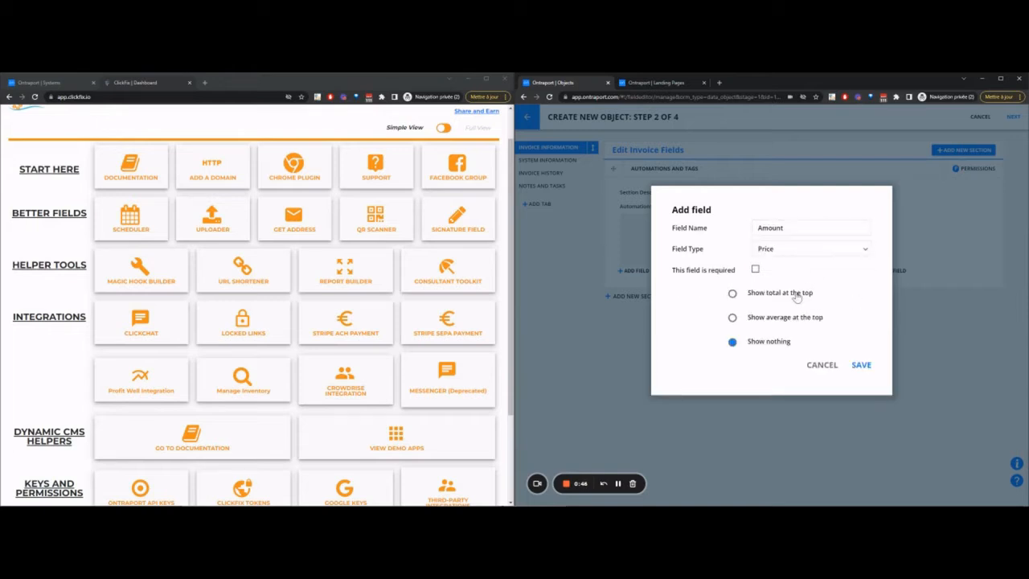
left_click(861, 365)
Step: Add a URL field named PDF Link below the Amount field
left_click(897, 273)
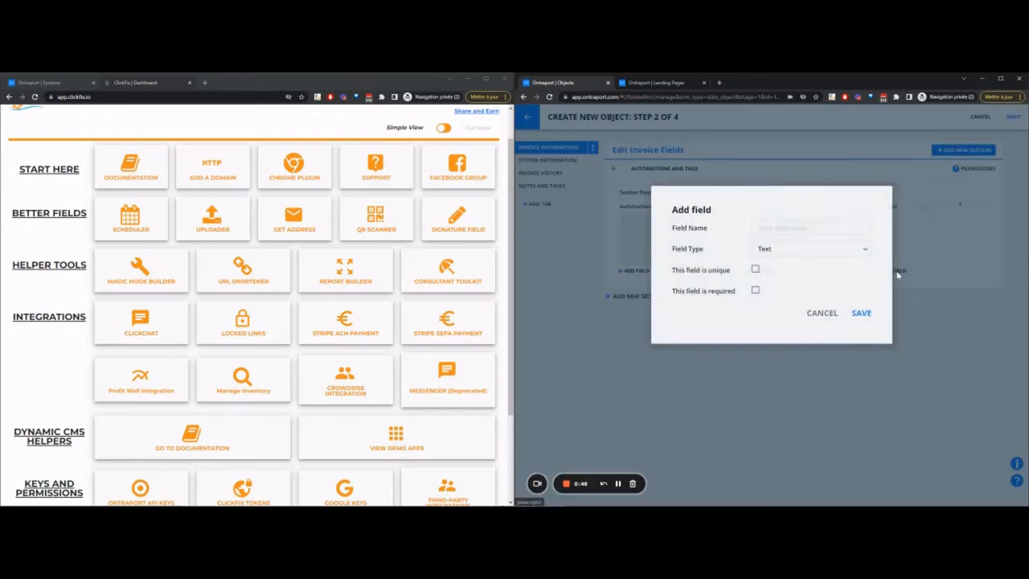
left_click(818, 224)
type("PDF Link")
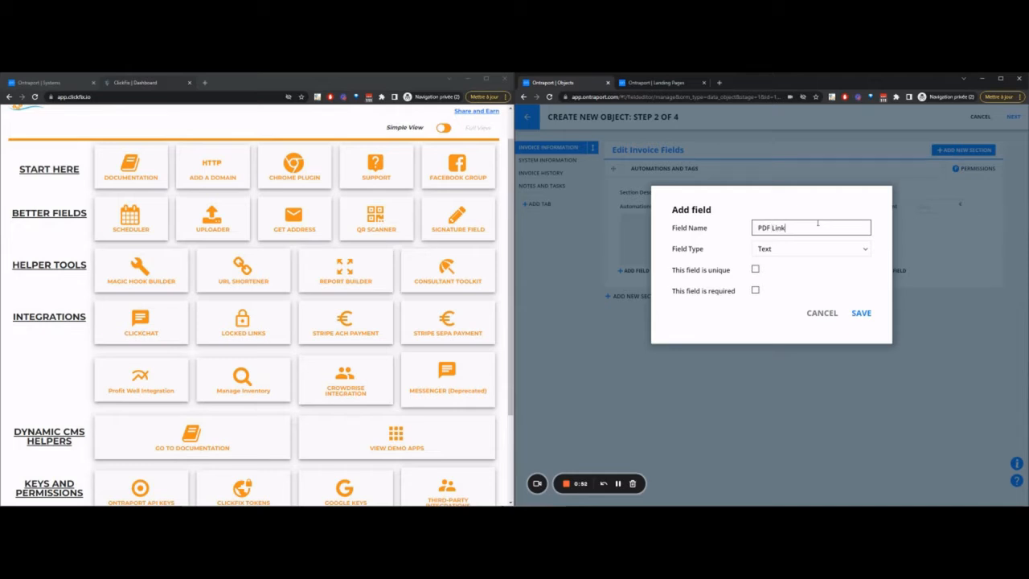
left_click(822, 251)
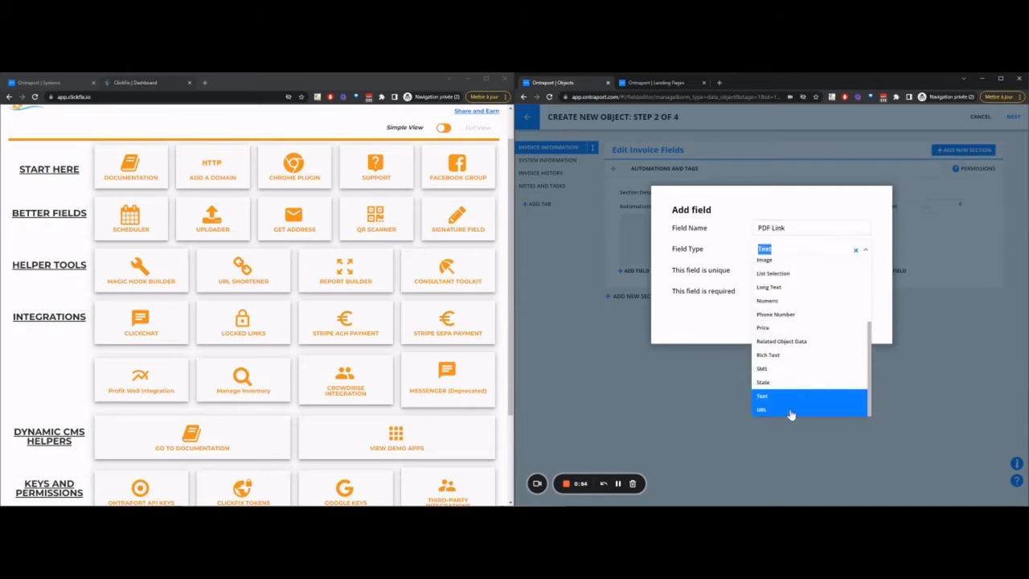
left_click(790, 411)
left_click(858, 294)
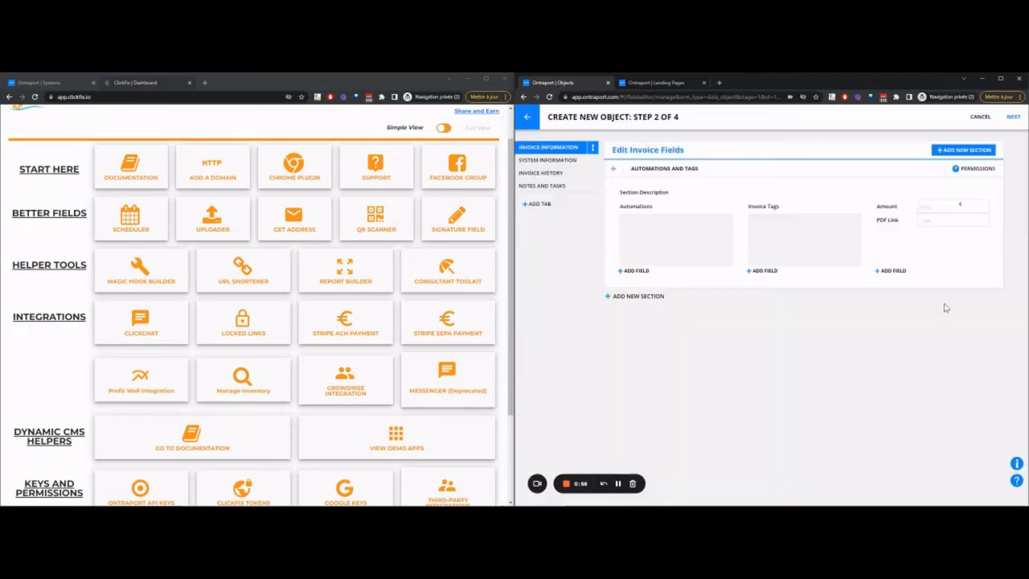
Step: Add a Dropdown field named Status below PDF Link, with the options Unpaid and Paid
left_click(891, 272)
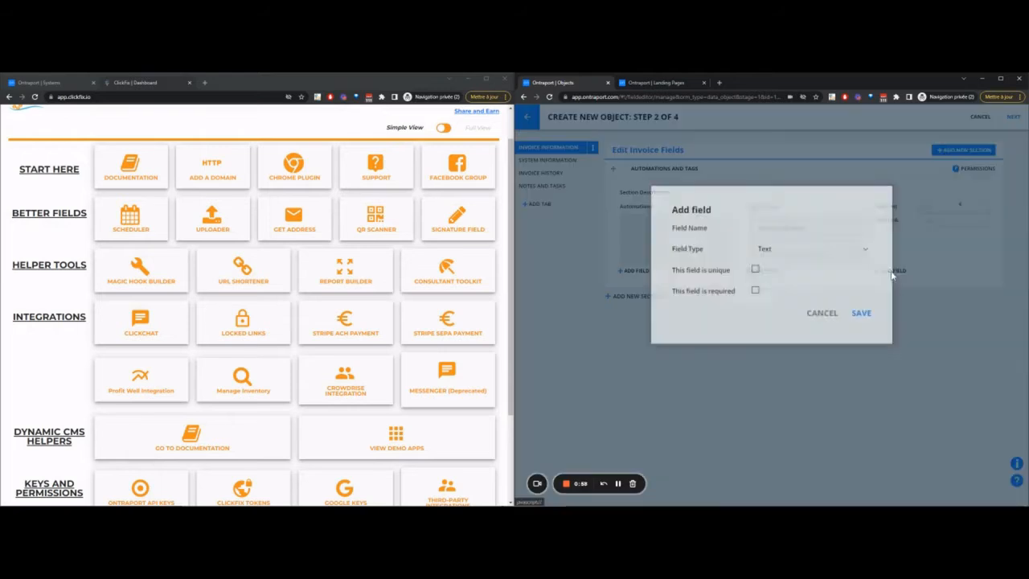
type("Status")
key("Tab")
type("dr")
left_click(811, 277)
double_click(815, 283)
type("Unpaid")
key("Tab")
type("Paid")
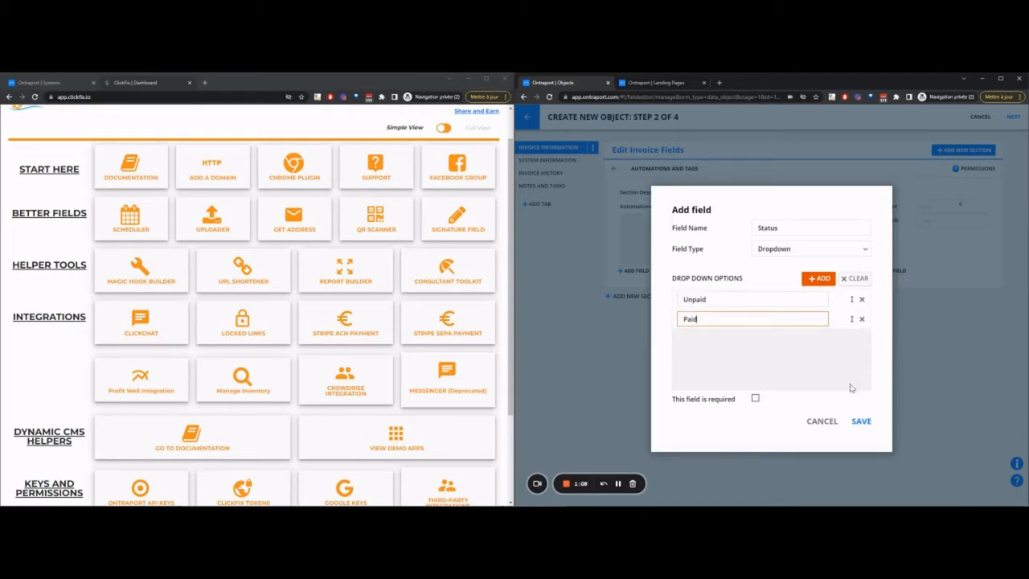
left_click(861, 422)
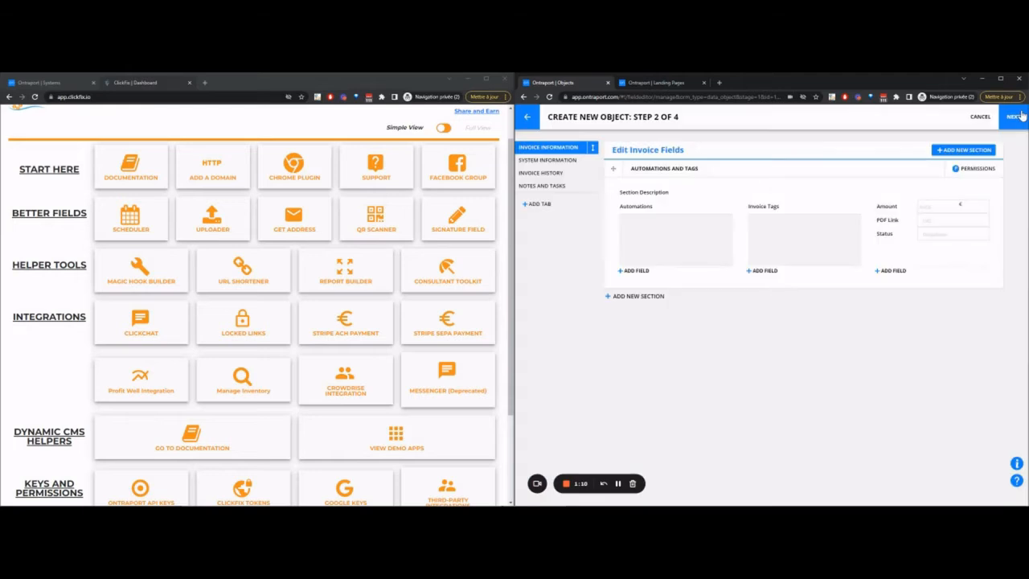
Step: Relate Invoice to Contacts as a one-to-many child, placed under Automations and Tags and DEMO, with the relationship names Contact and Invoices
left_click(1015, 118)
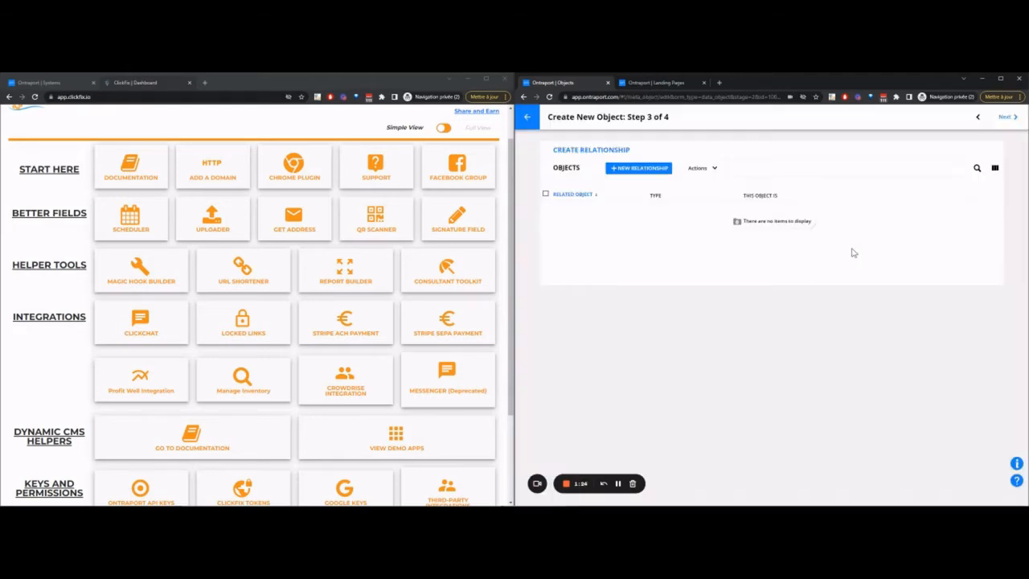
left_click(624, 172)
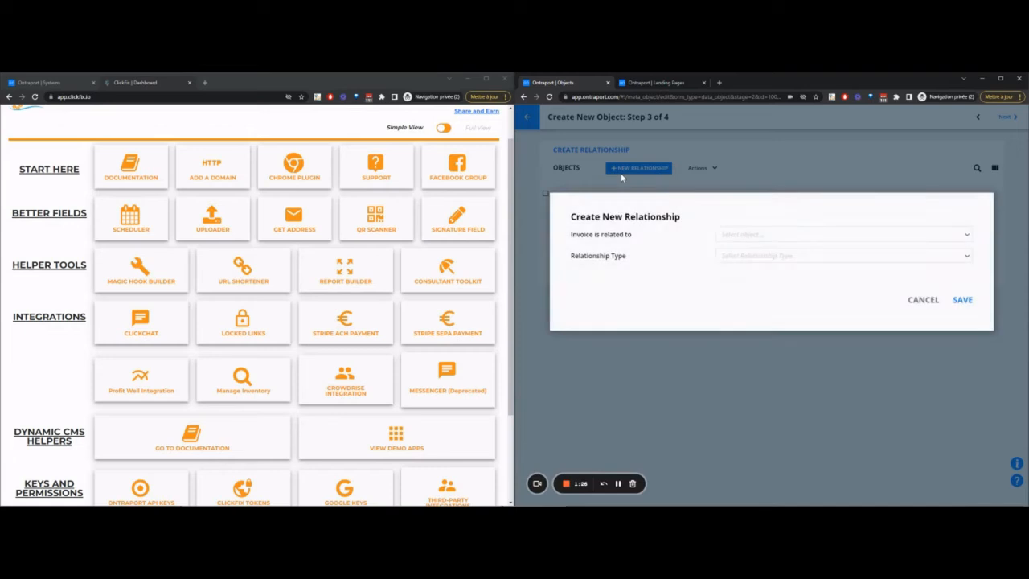
left_click(762, 233)
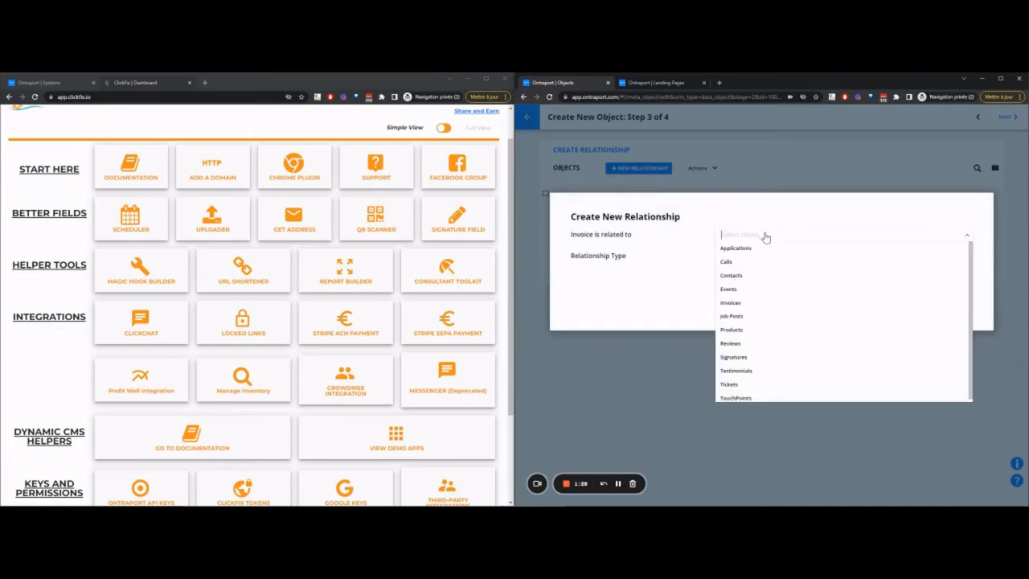
left_click(753, 275)
left_click(760, 257)
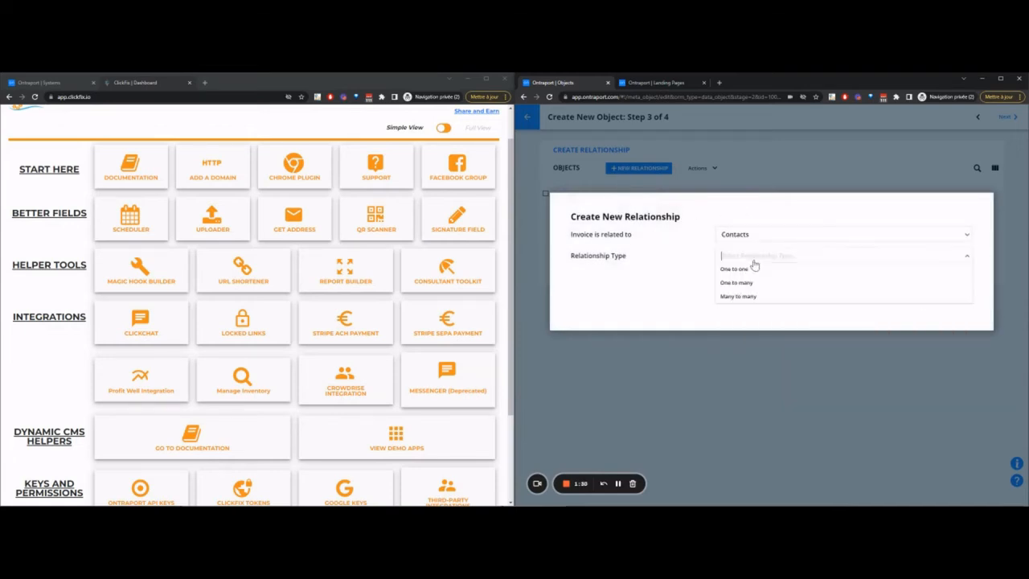
left_click(753, 284)
left_click(742, 279)
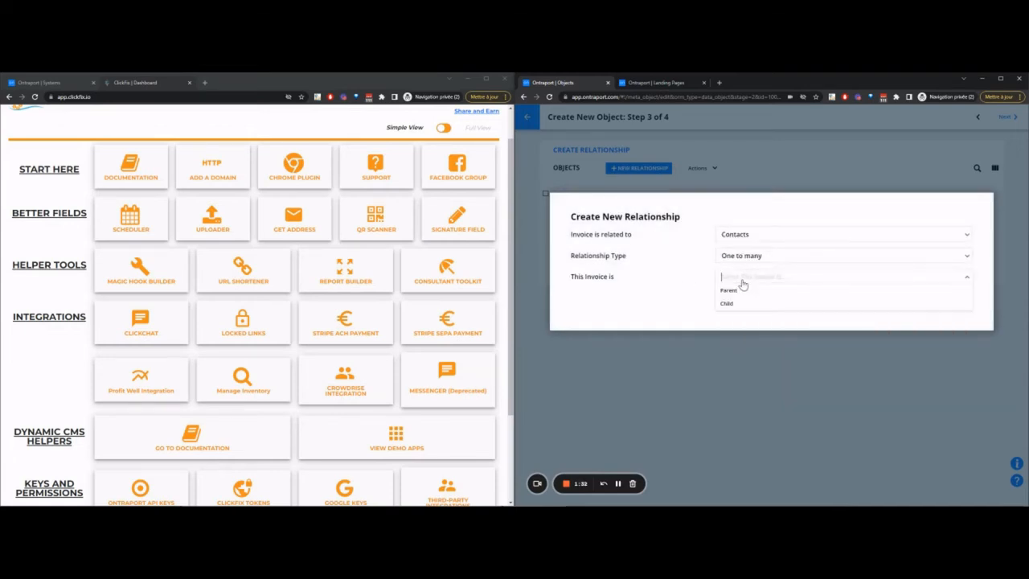
left_click(758, 304)
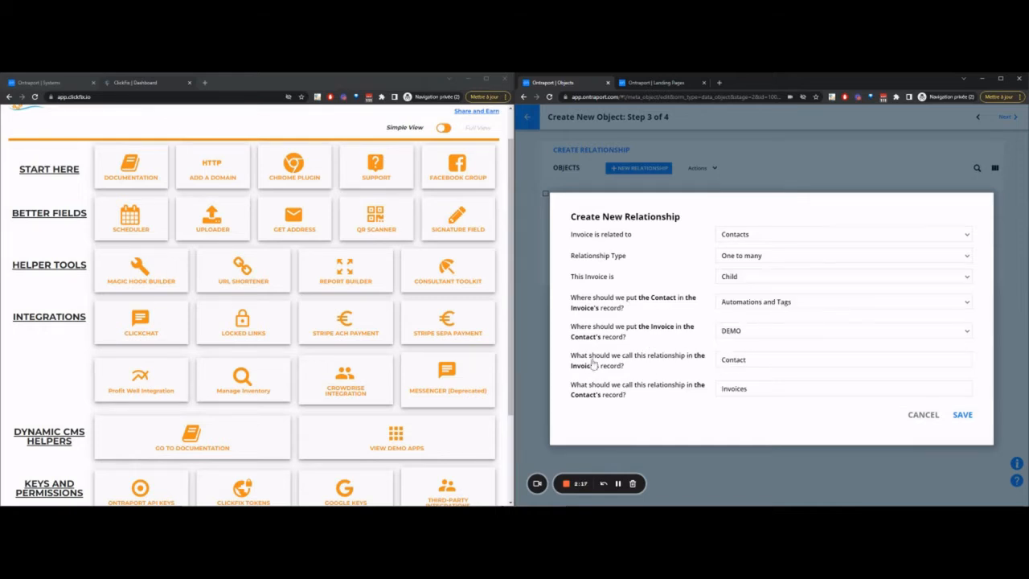
left_click(962, 415)
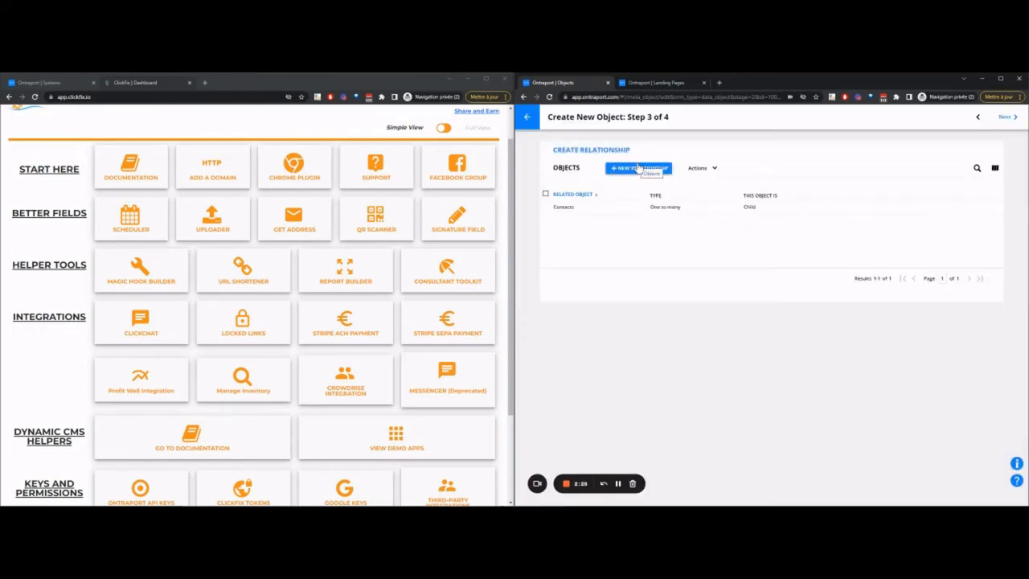
Step: Relate Invoice to Contacts one to one, placed under Automations and Tags and DEMOS, naming the relationship Paying Invoice in both records
left_click(638, 168)
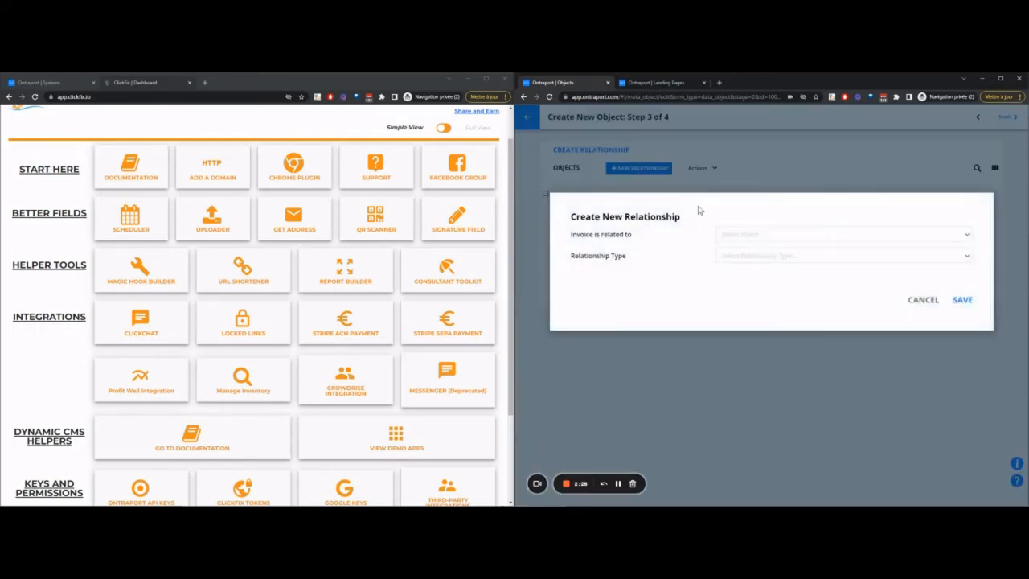
left_click(740, 238)
left_click(746, 277)
left_click(740, 259)
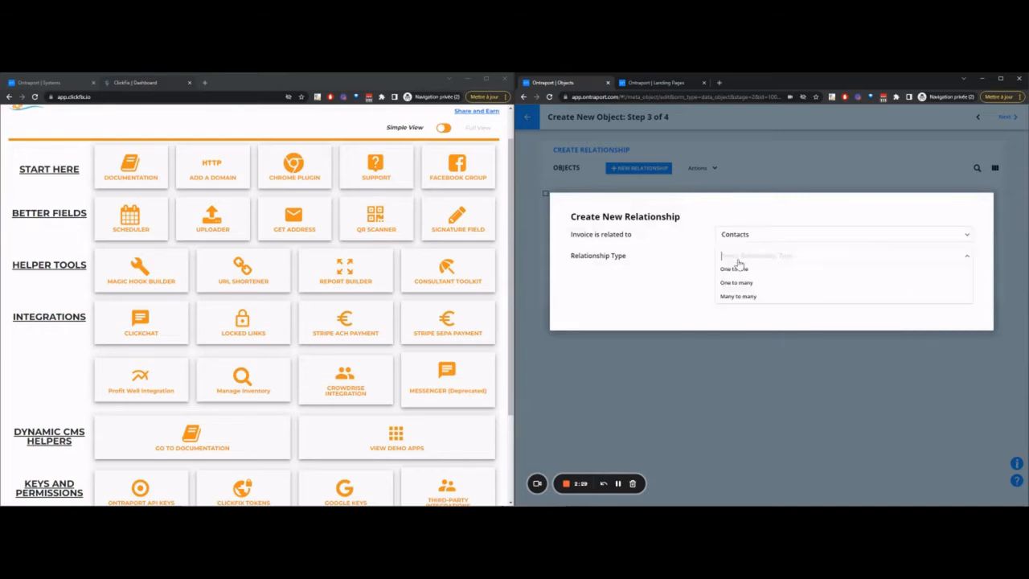
left_click(742, 269)
left_click(746, 284)
left_click(730, 294)
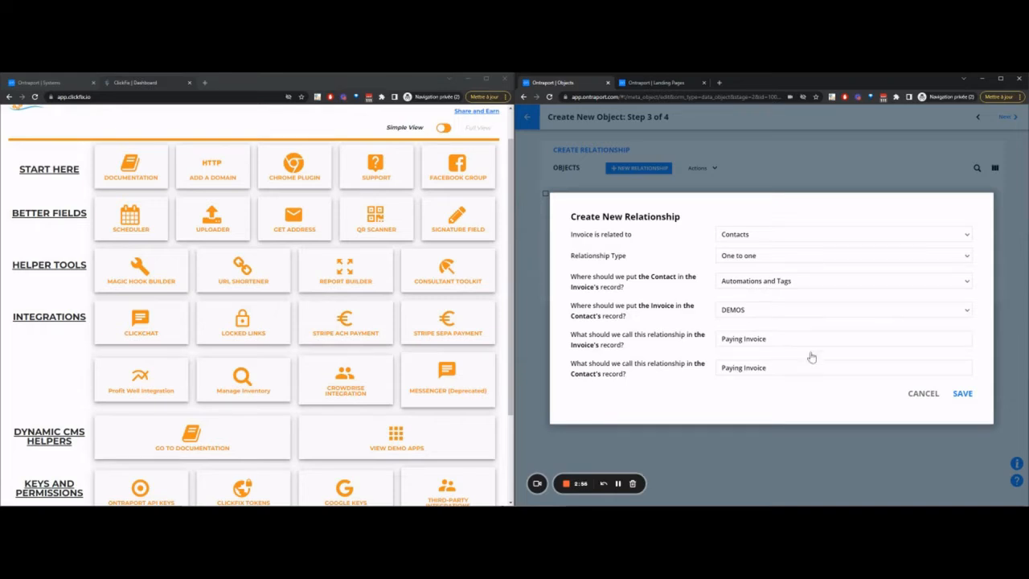
left_click(962, 394)
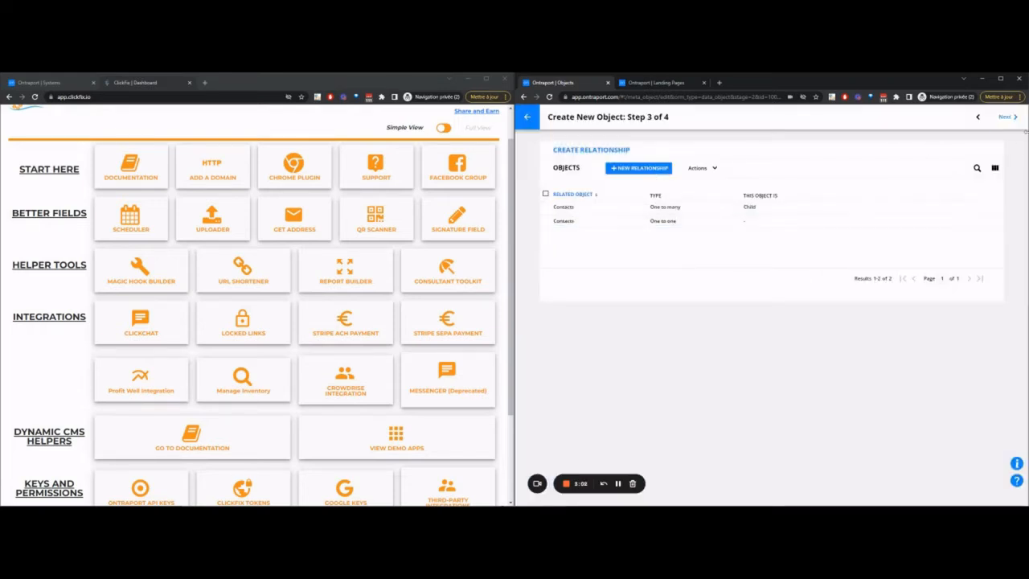
Step: Format the Invoice record titles as [Contact//Email] - [Amount] - [Status] and finish creating the object
left_click(1022, 117)
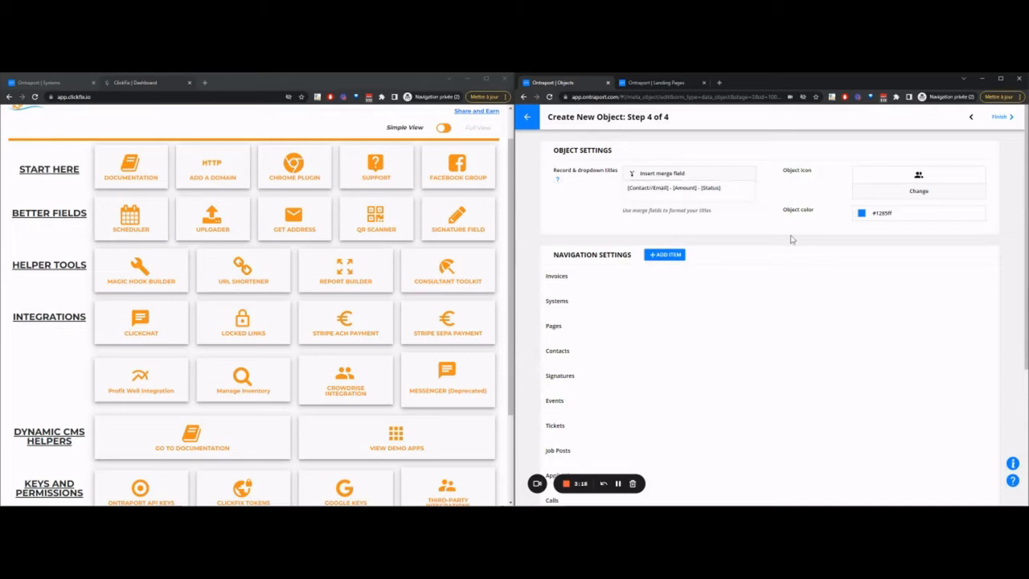
left_click(1011, 119)
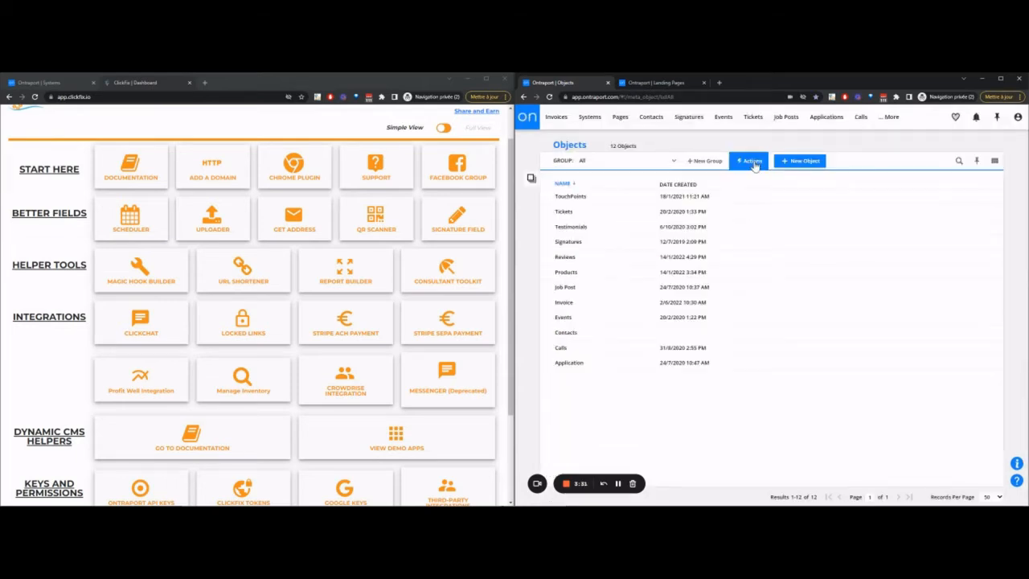
Step: Open the InvoiceMeDemo #01 Generate Invoice landing page and choose Invoices as the object for its form field
left_click(660, 84)
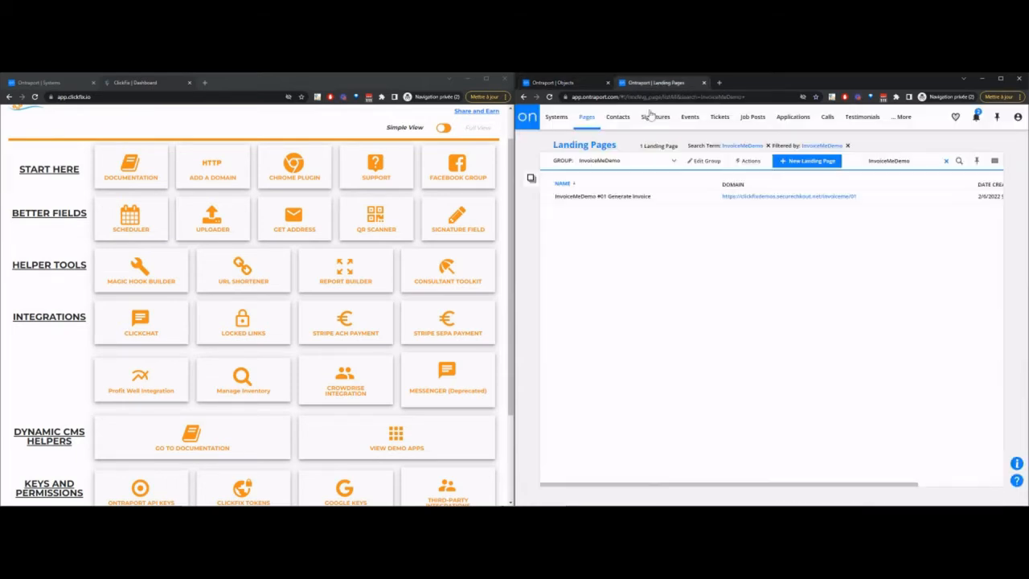
left_click(603, 197)
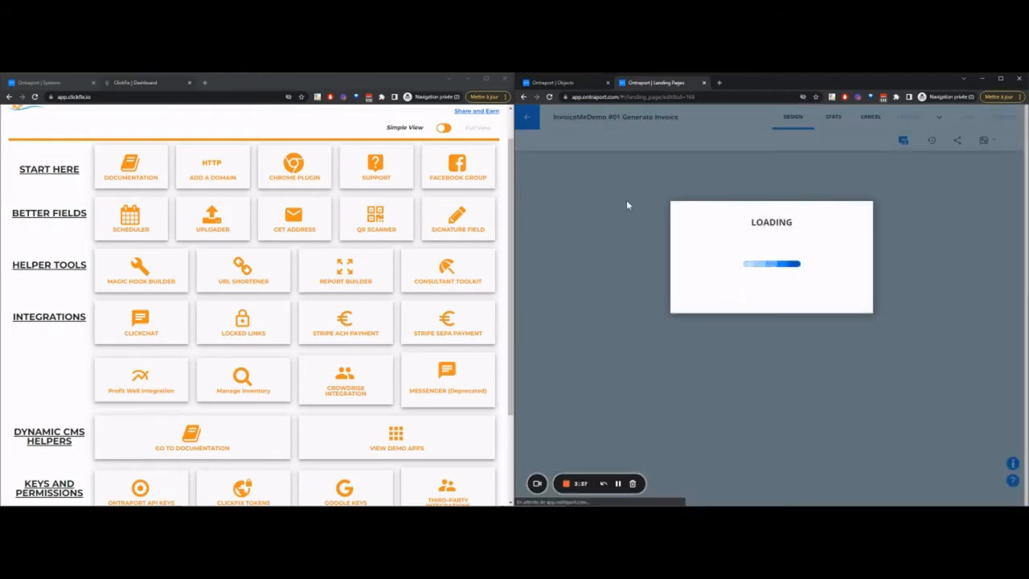
left_click(821, 261)
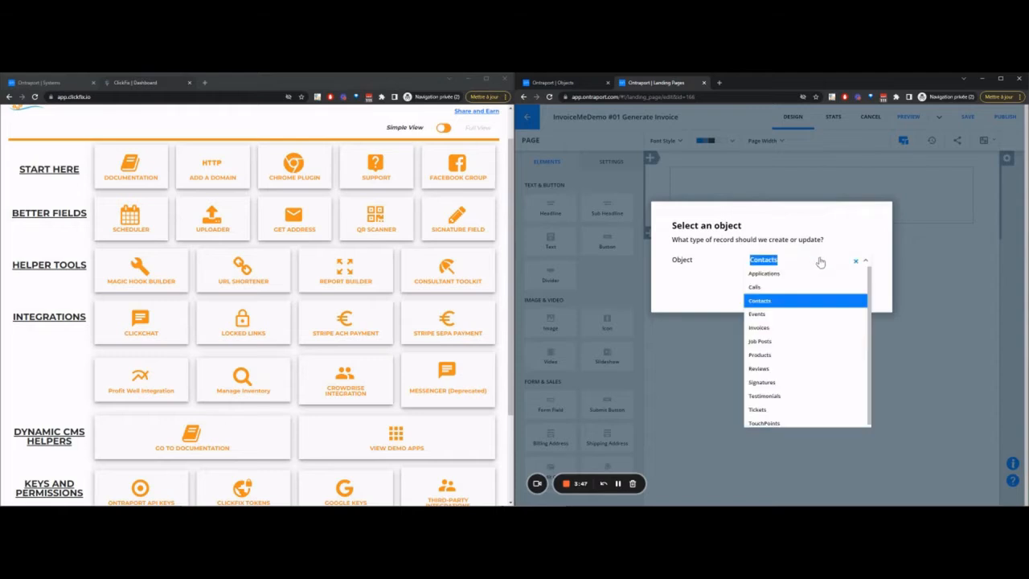
type("invoice")
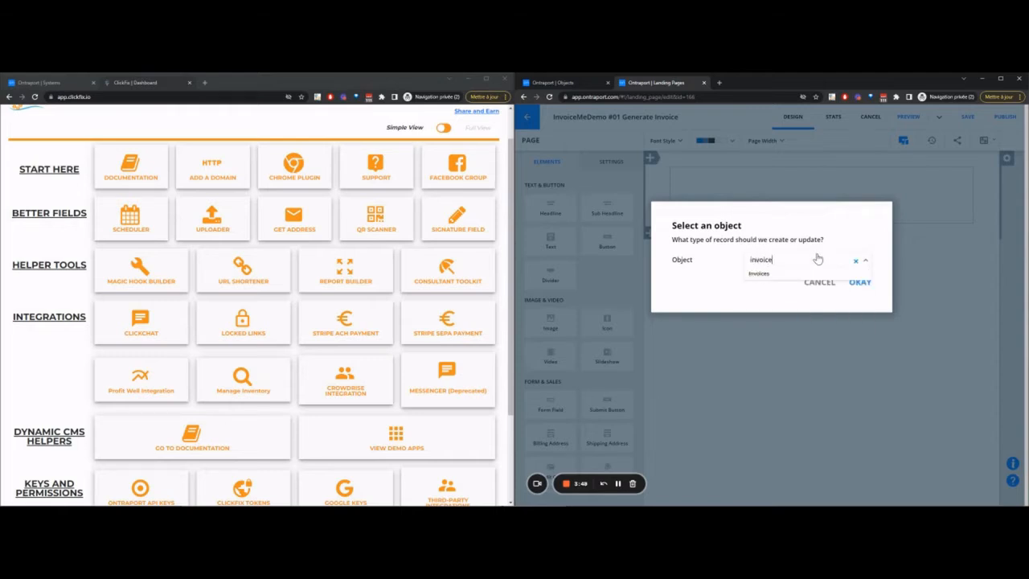
left_click(821, 274)
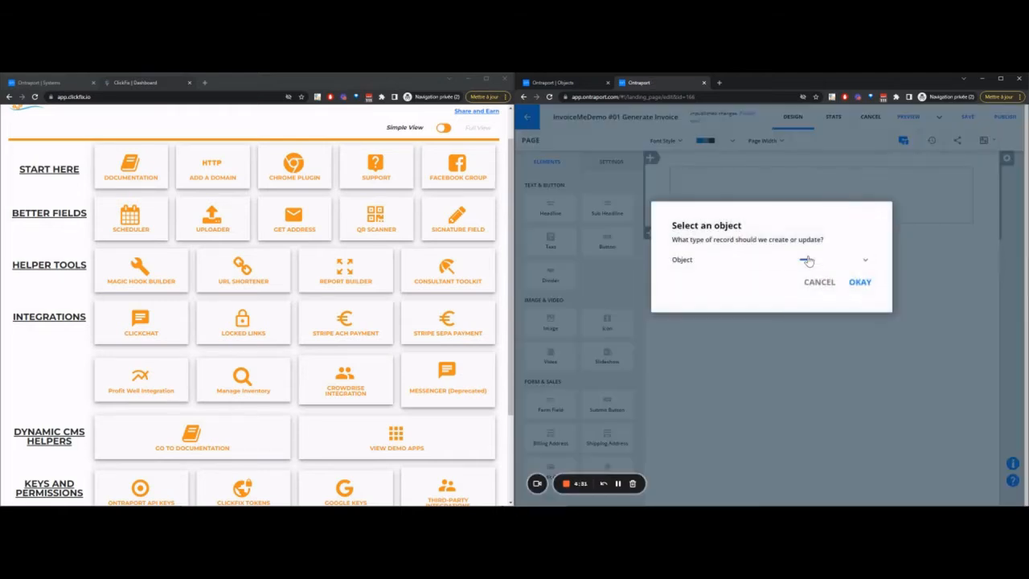
Step: Set the form's object to Invoices and add the Contact >> Email field to the page
left_click(809, 261)
type("invoi")
left_click(804, 275)
left_click(857, 282)
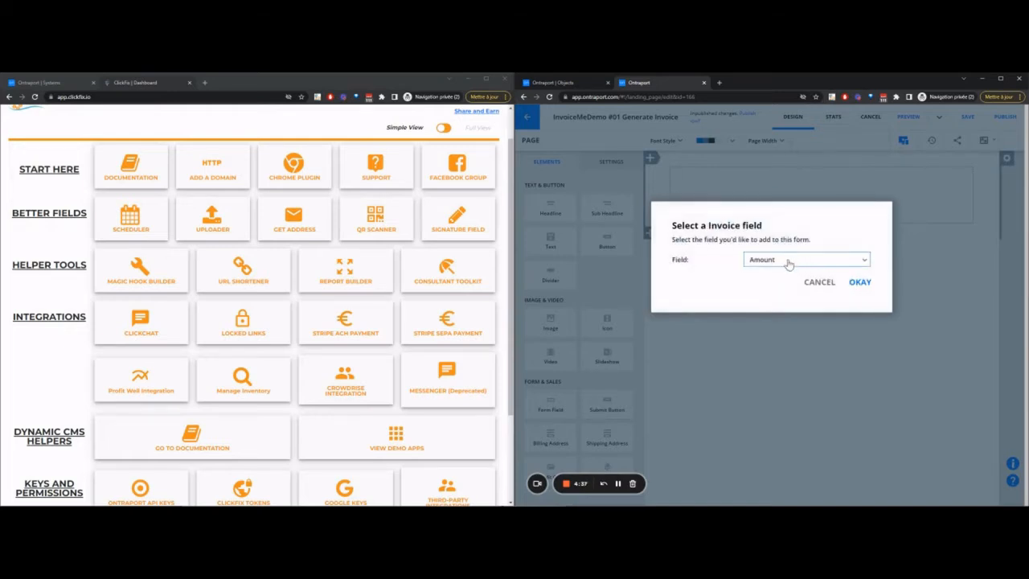
left_click(788, 260)
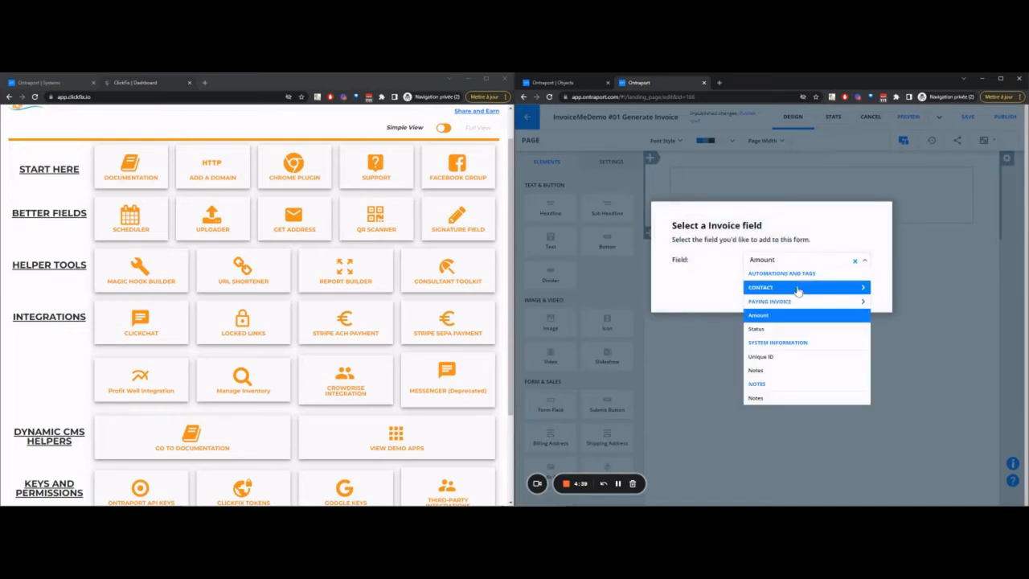
left_click(798, 291)
left_click(773, 330)
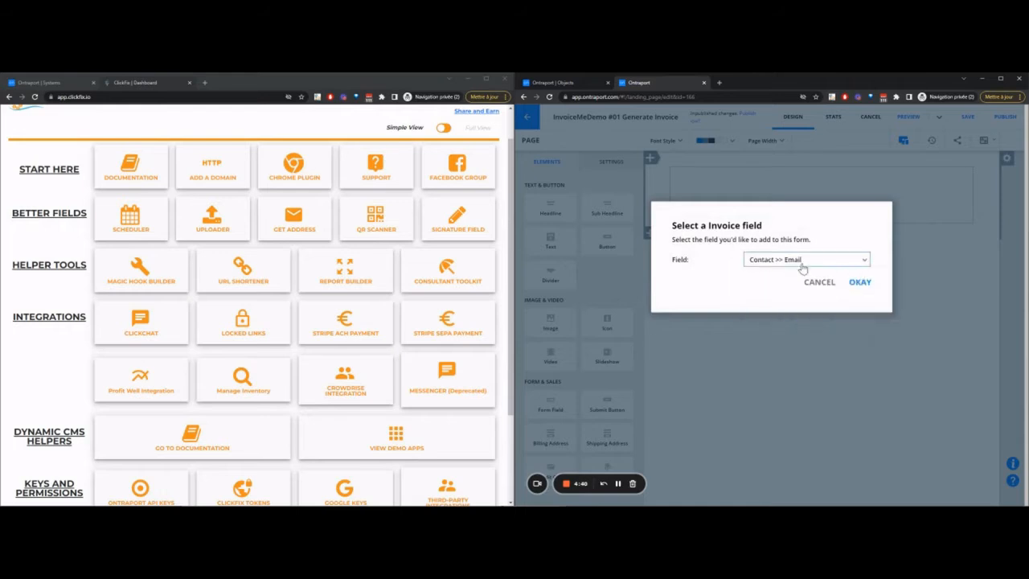
left_click(860, 282)
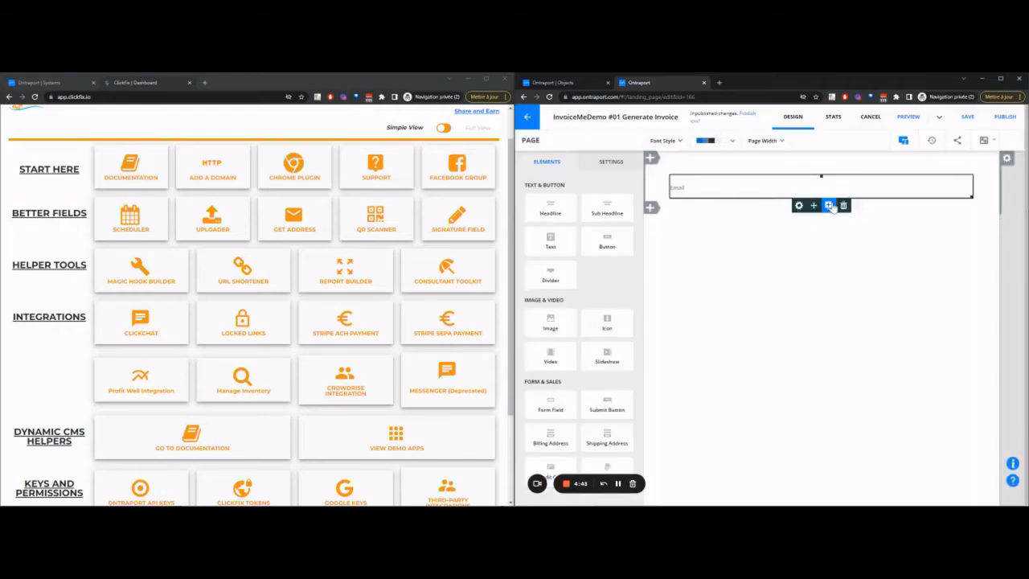
Step: Duplicate the Email field as an Amount field and add a Submit button below it
left_click(831, 207)
left_click(860, 295)
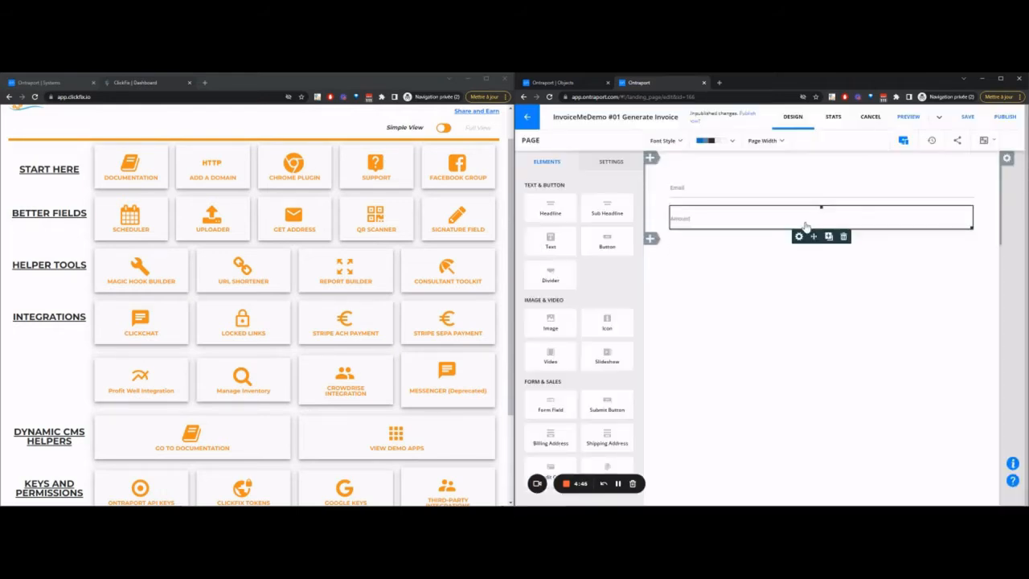
left_click_drag(608, 405, 833, 223)
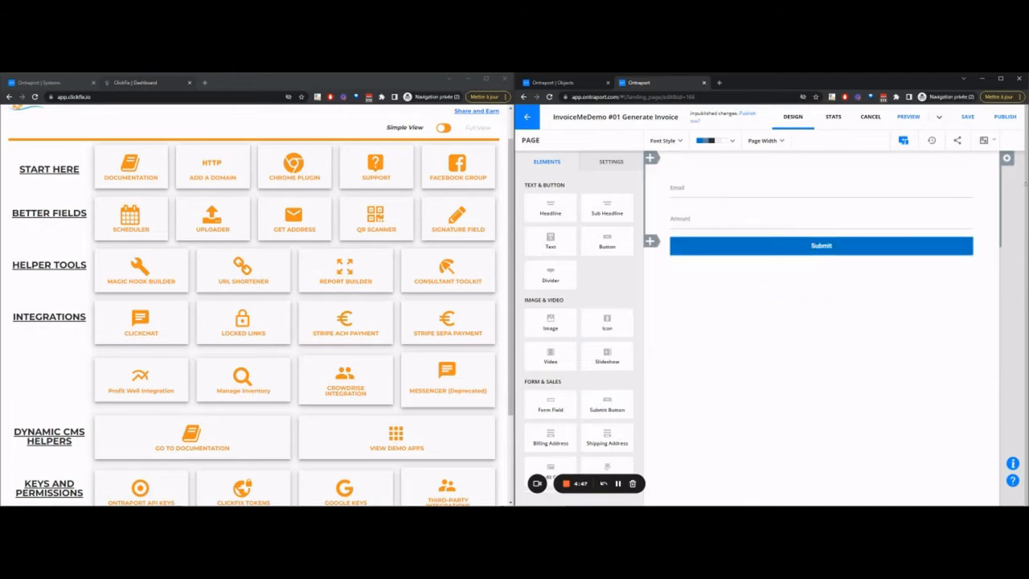
Step: Save and publish the Generate Invoice landing page, and view the published form
left_click(1022, 115)
left_click(911, 394)
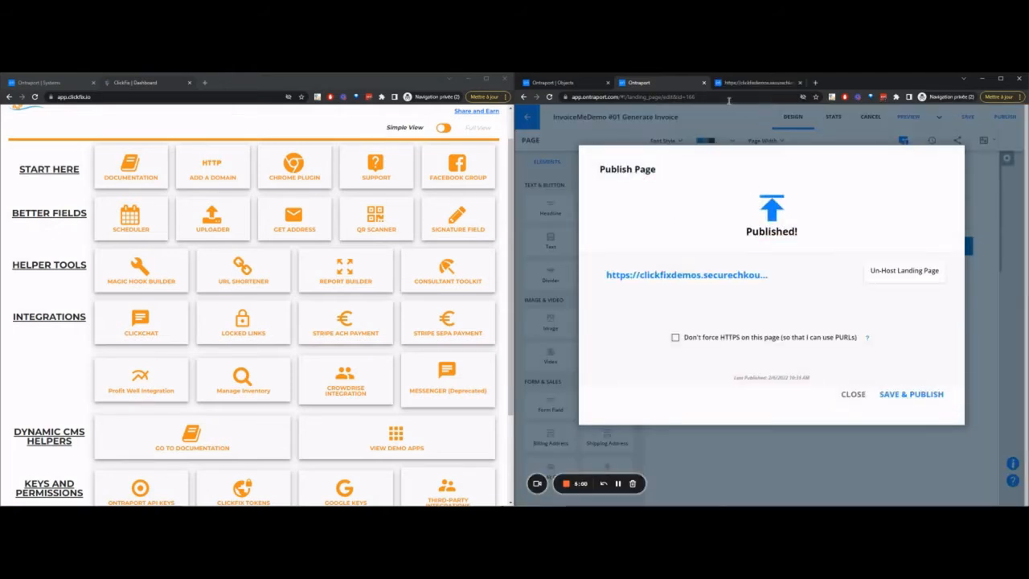
left_click(752, 83)
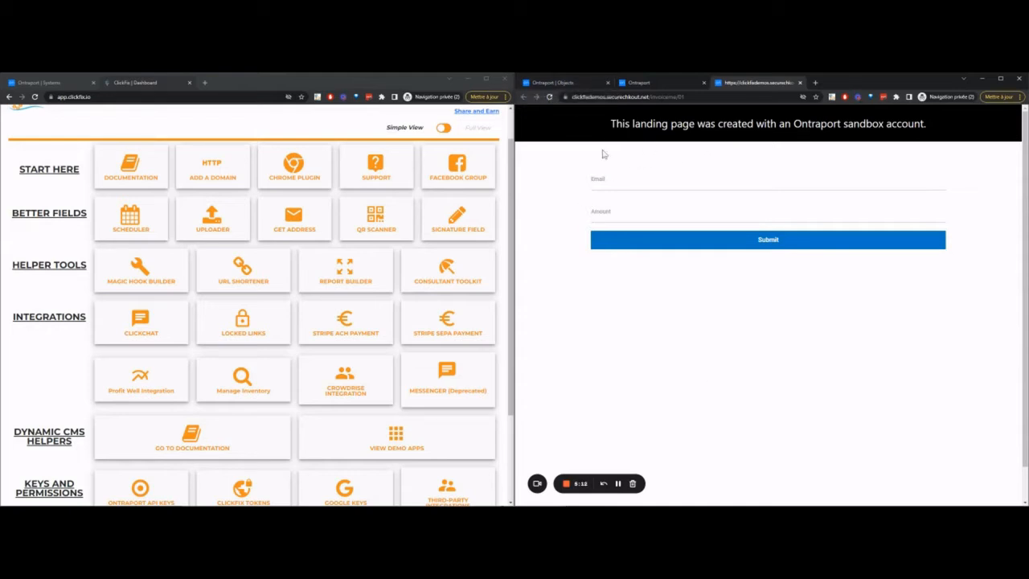
Step: Create a blank dynamic template named InvoiceMeDemo #02 Invoice with Invoices as its data source
left_click(567, 83)
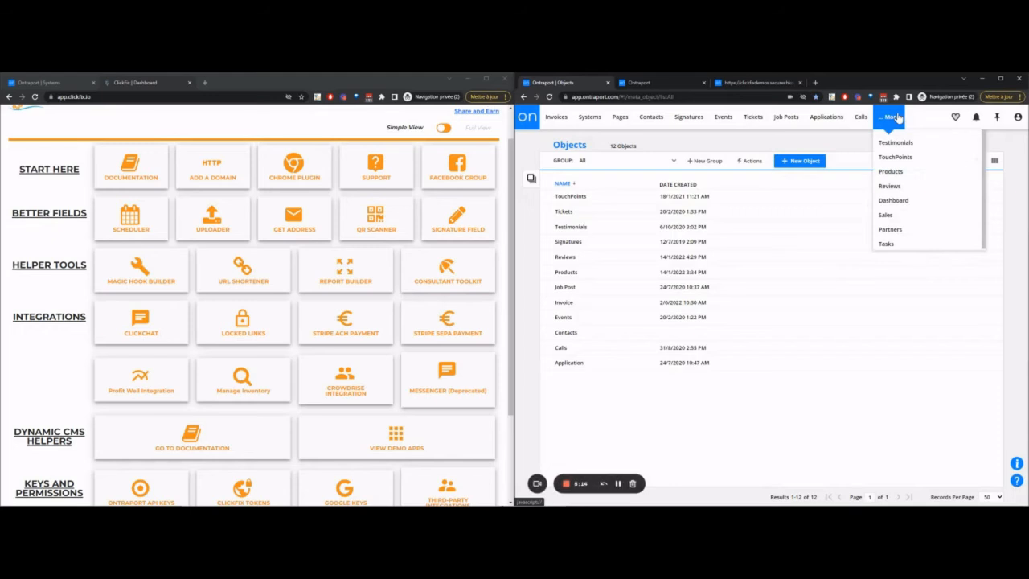
mouse_move(723, 119)
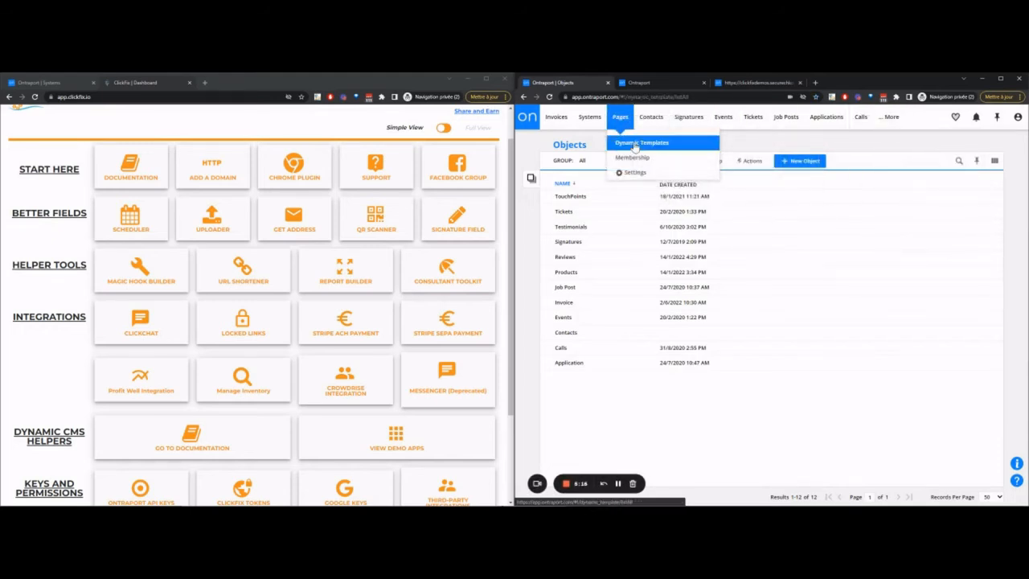
left_click(642, 142)
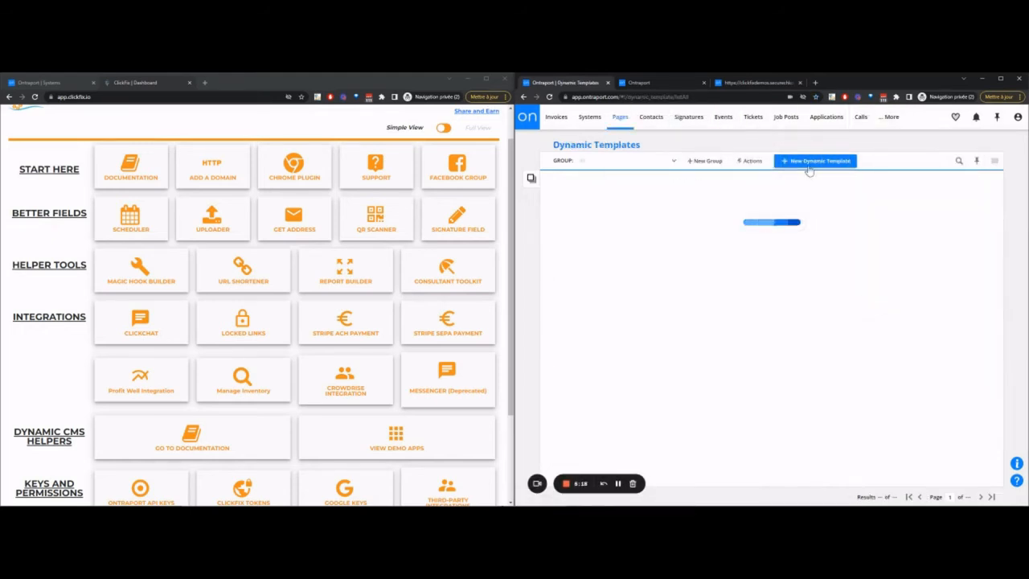
left_click(809, 165)
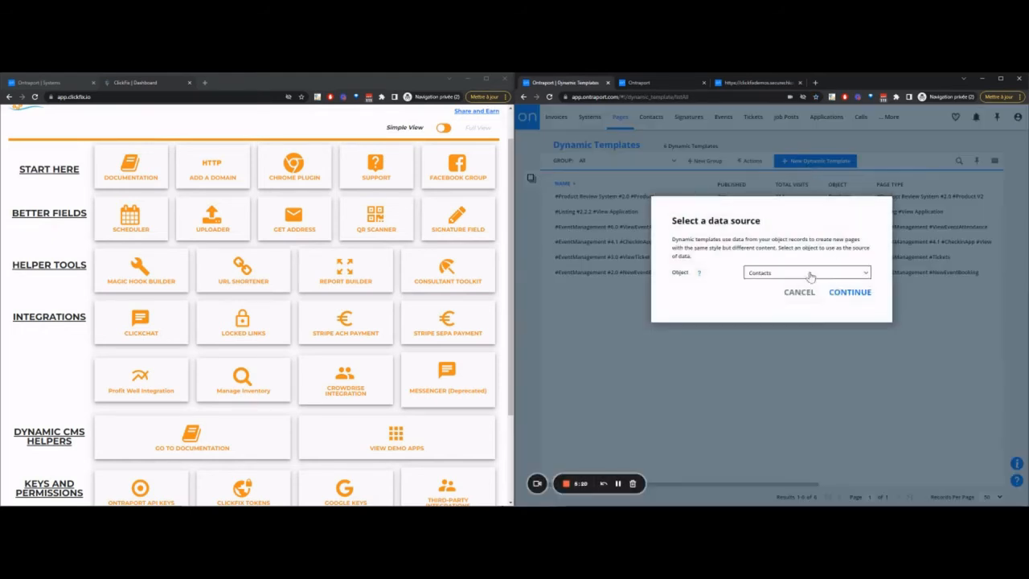
left_click(811, 275)
type("in")
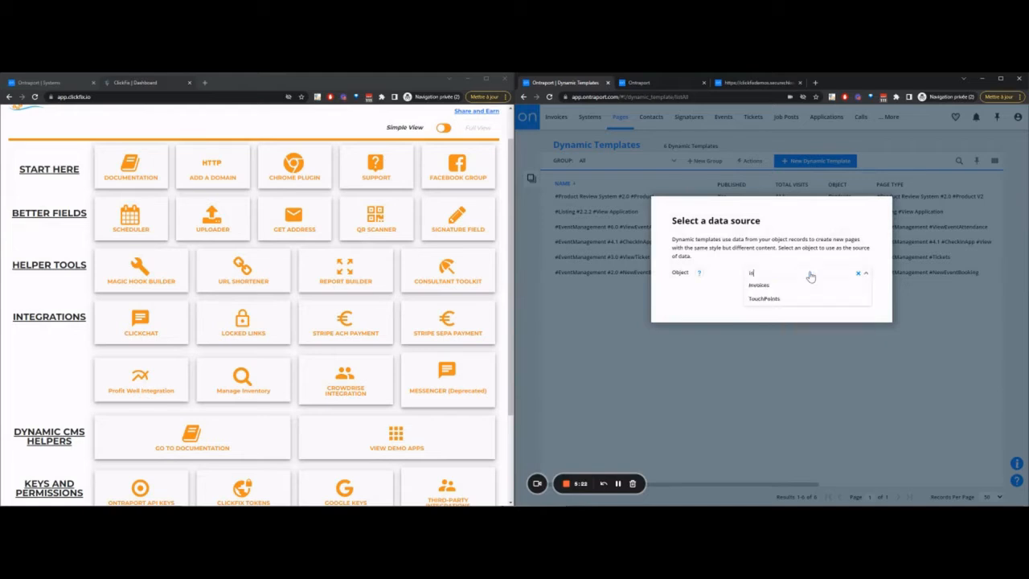
left_click(804, 287)
left_click(856, 300)
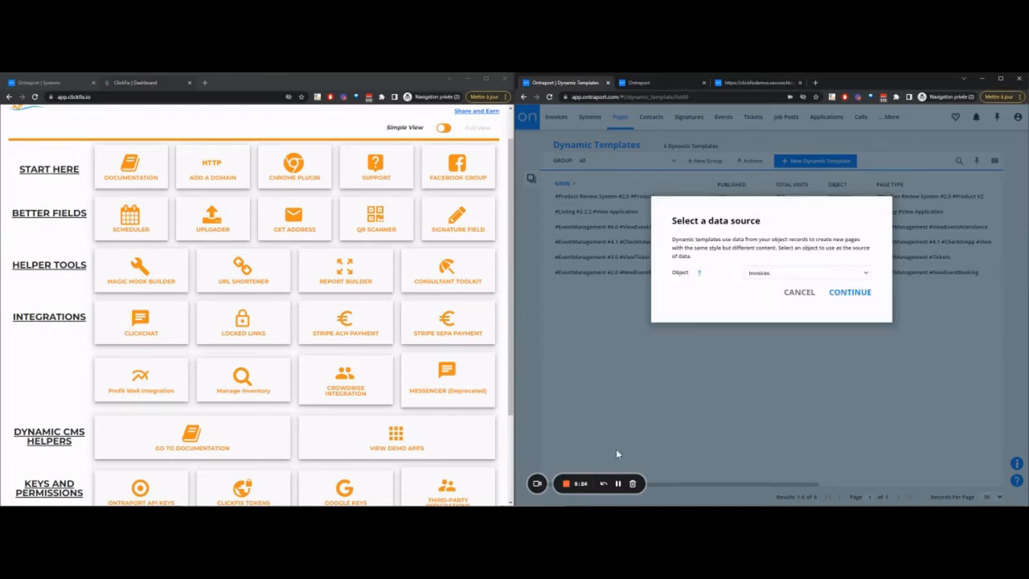
left_click(708, 193)
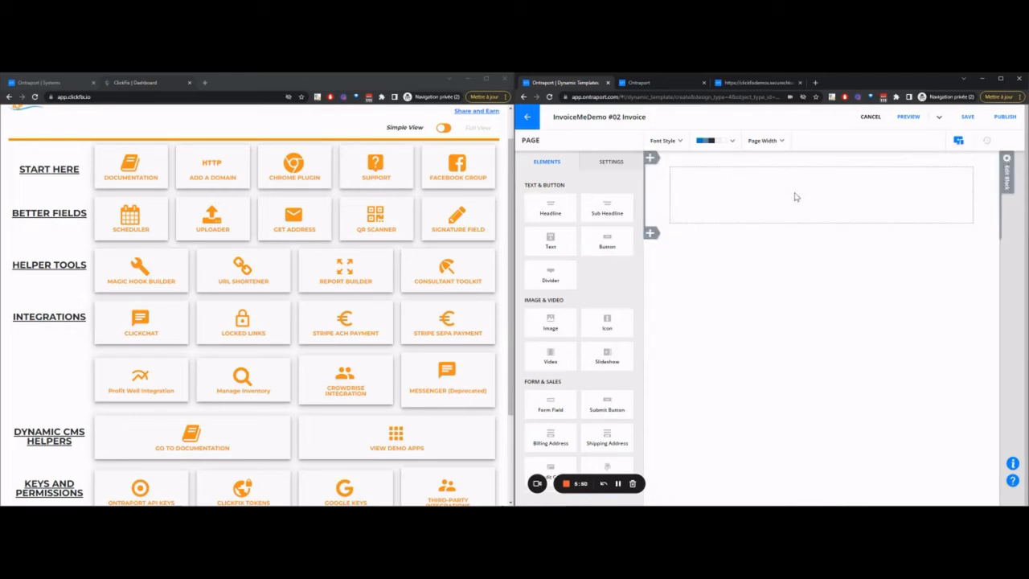
Step: Add a headline reading Unpaid to the template's empty block and duplicate the block
left_click_drag(551, 208, 759, 199)
double_click(792, 188)
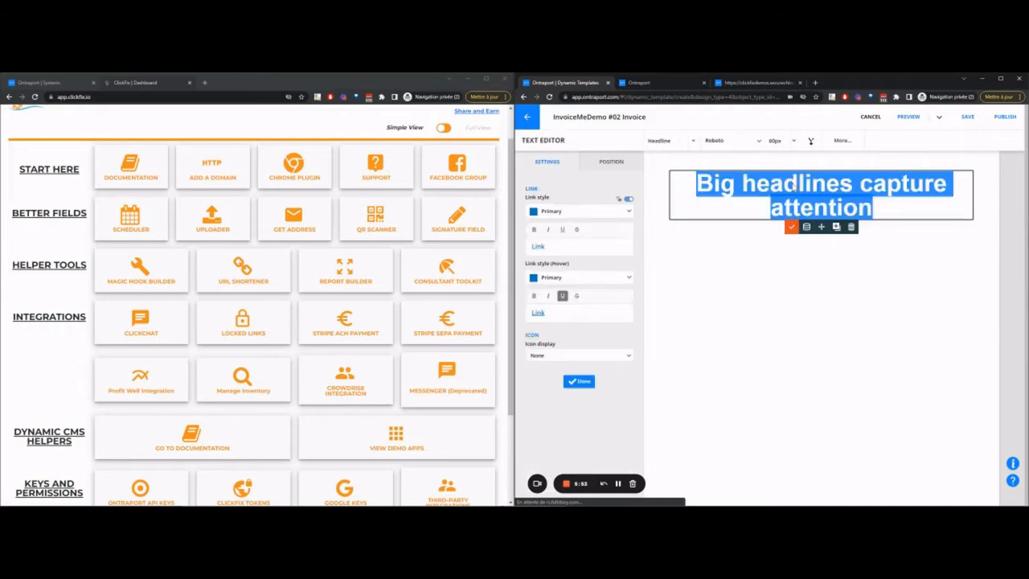
type("Unpaid")
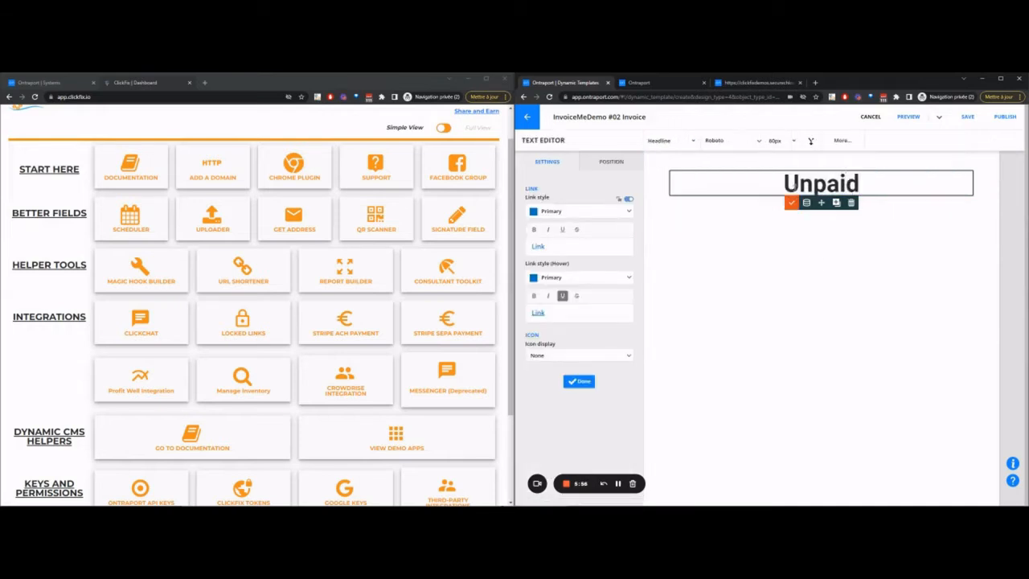
left_click(834, 263)
left_click(1007, 158)
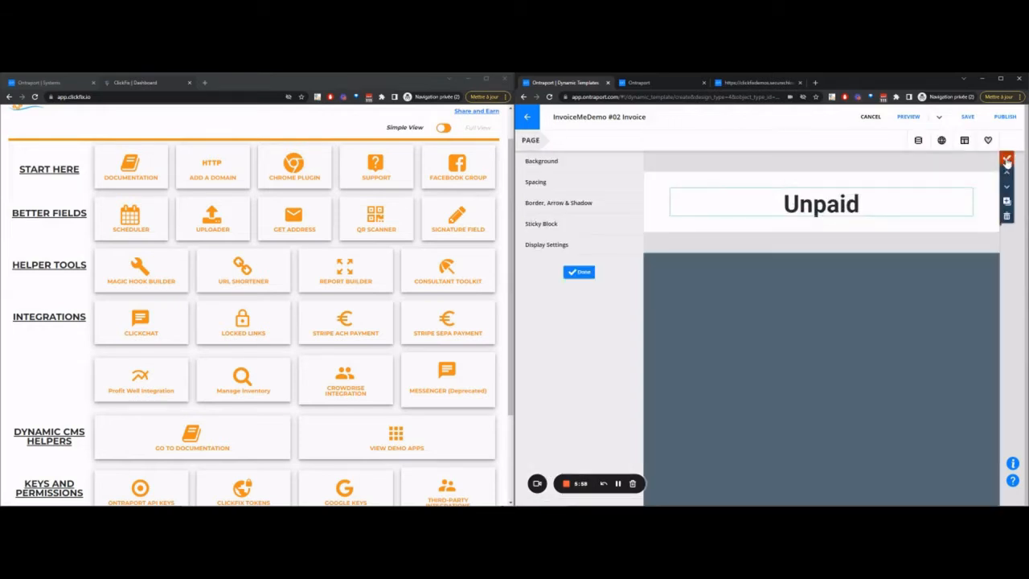
left_click(1007, 202)
Step: Show the first Unpaid block only when the page record's Status field is equal to Unpaid
left_click(547, 244)
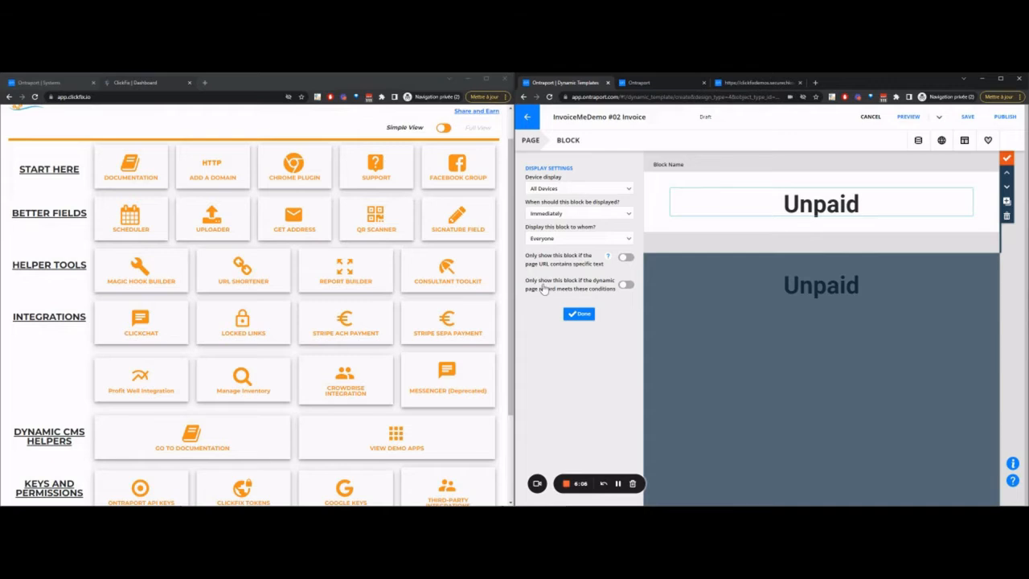
left_click(626, 286)
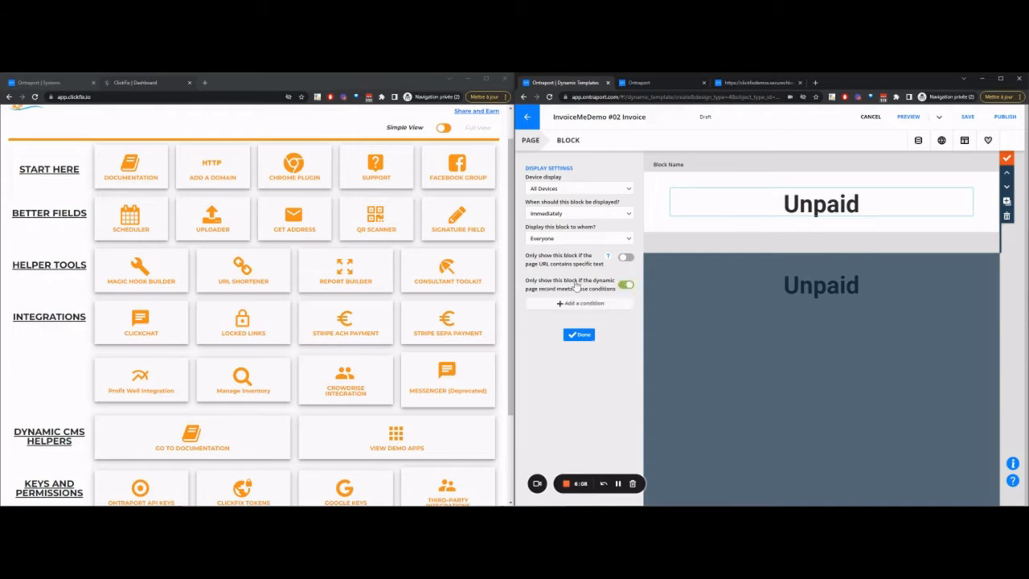
left_click(590, 305)
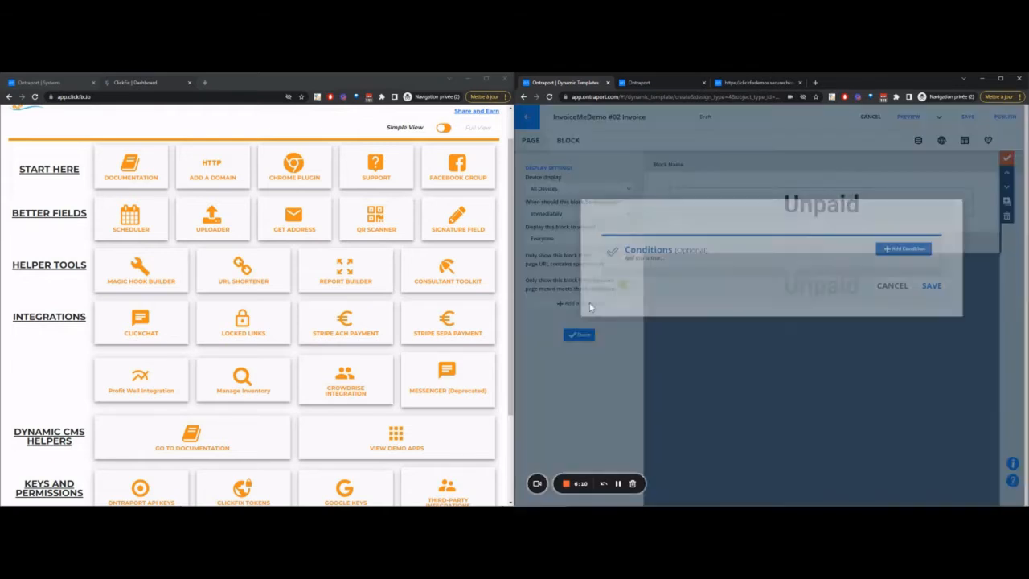
left_click(925, 248)
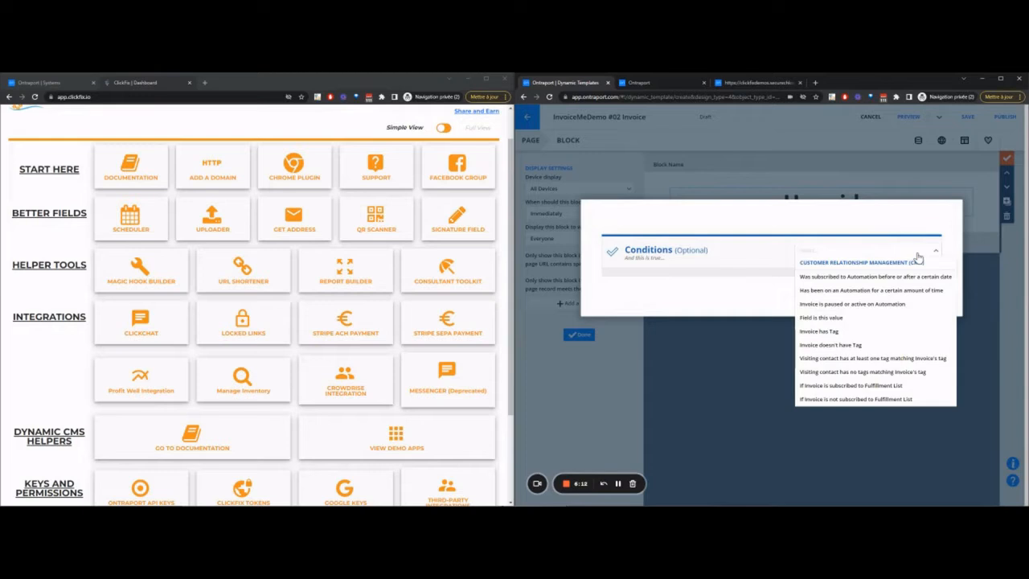
left_click(857, 318)
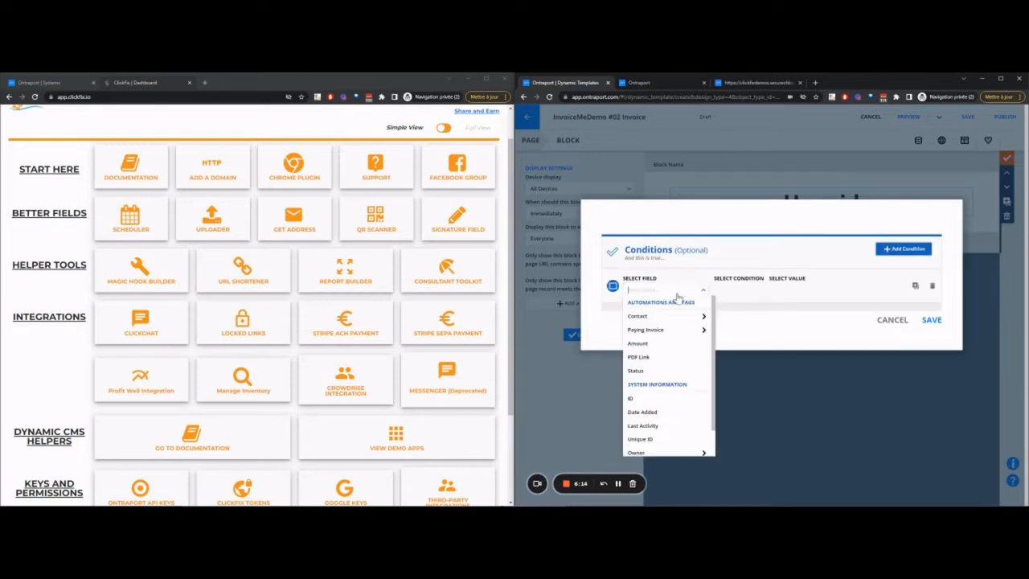
left_click(660, 371)
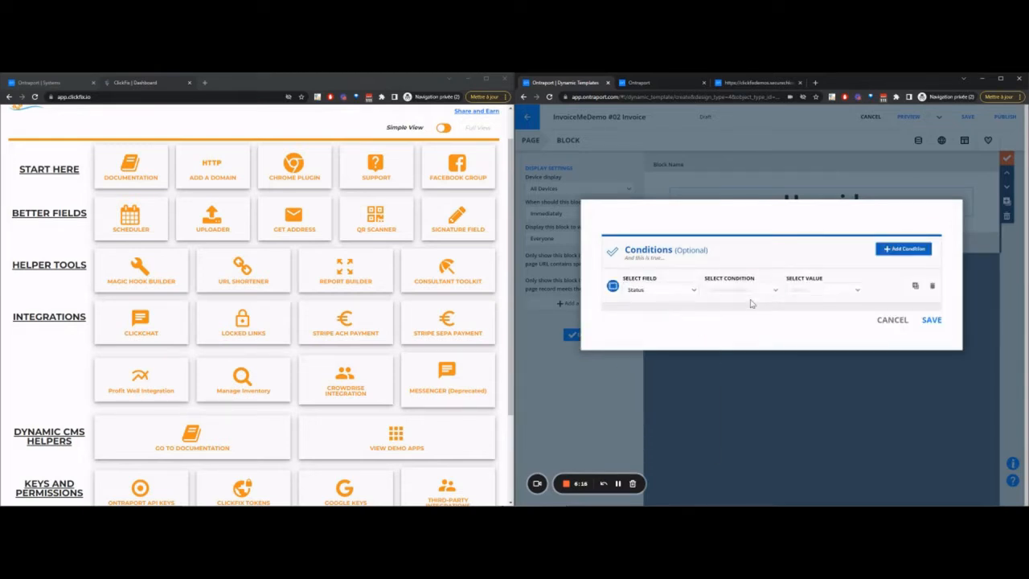
left_click(745, 302)
left_click(818, 306)
left_click(930, 320)
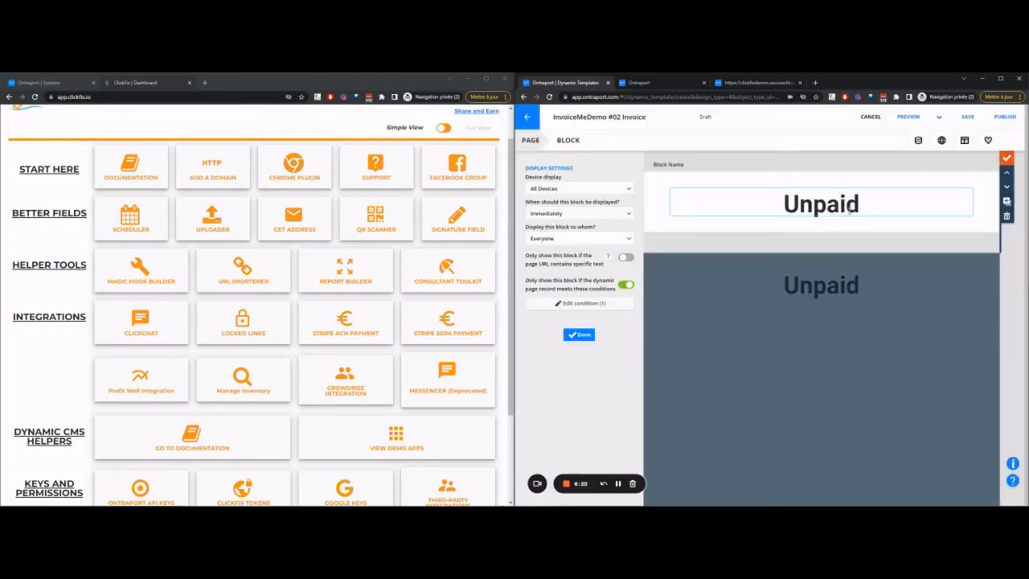
Step: Duplicate the conditional Unpaid block and change the copy's headline to Paid
left_click(1007, 201)
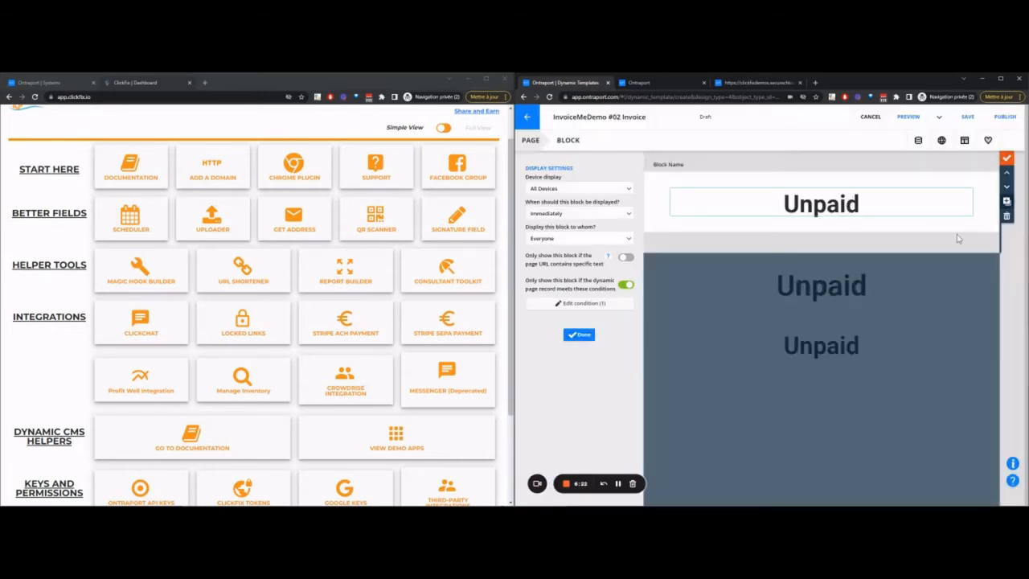
left_click(912, 282)
double_click(852, 242)
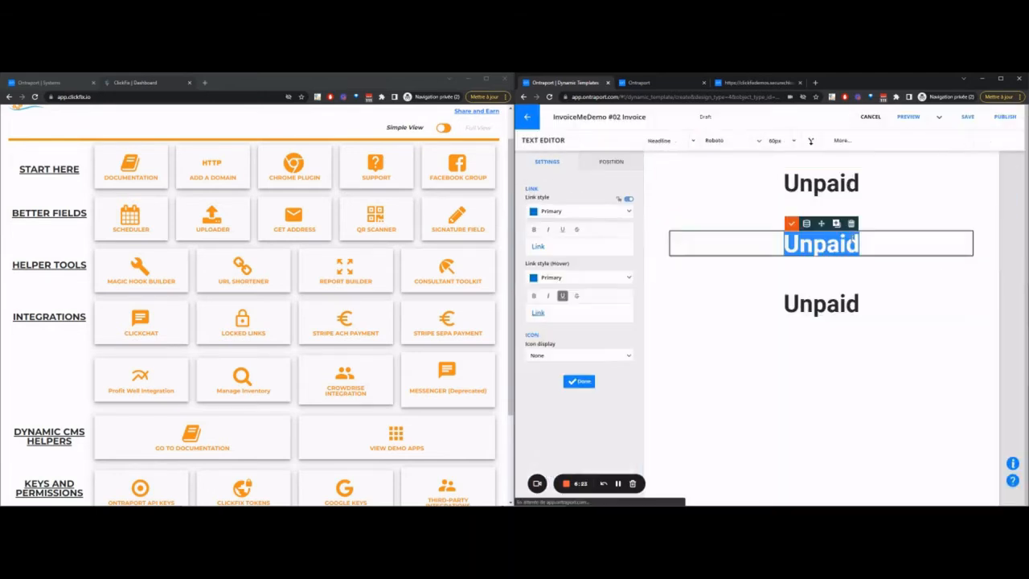
type("Paid")
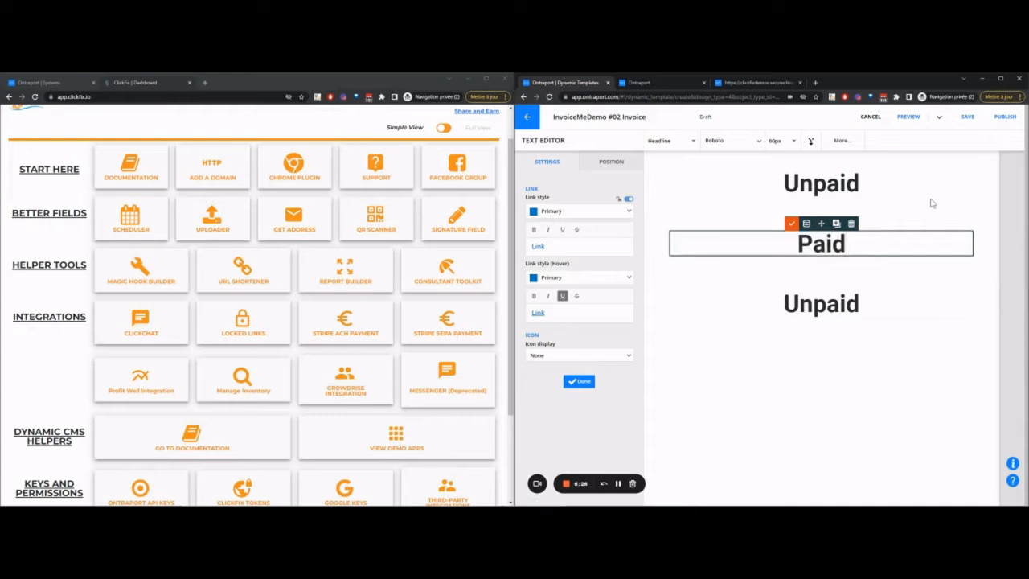
left_click(933, 204)
Step: Change the Paid block's display condition to the Paid status and remove the leftover Unpaid block at the end
left_click(1006, 220)
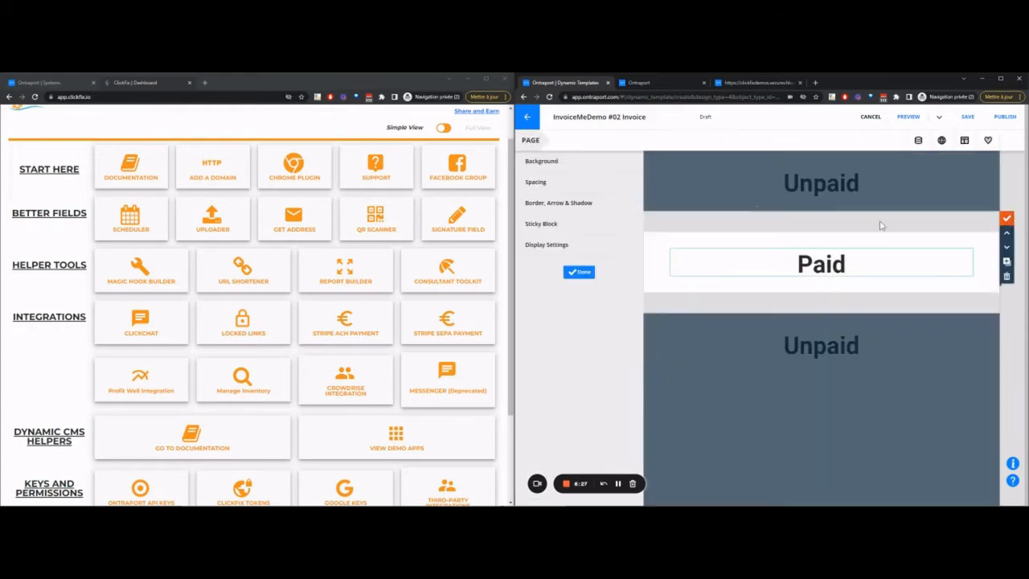
left_click(592, 252)
left_click(575, 302)
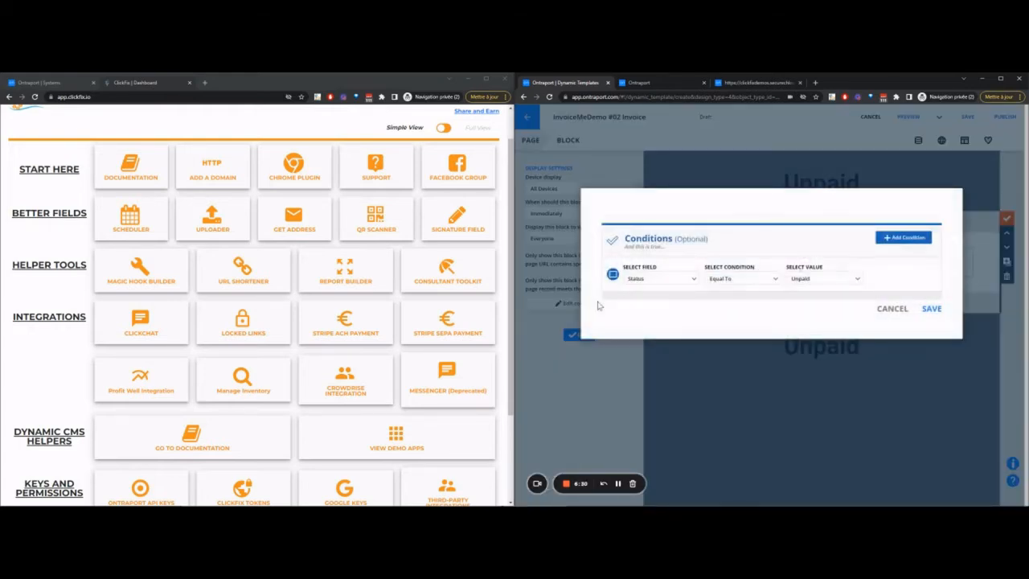
left_click(801, 279)
left_click(800, 301)
left_click(932, 310)
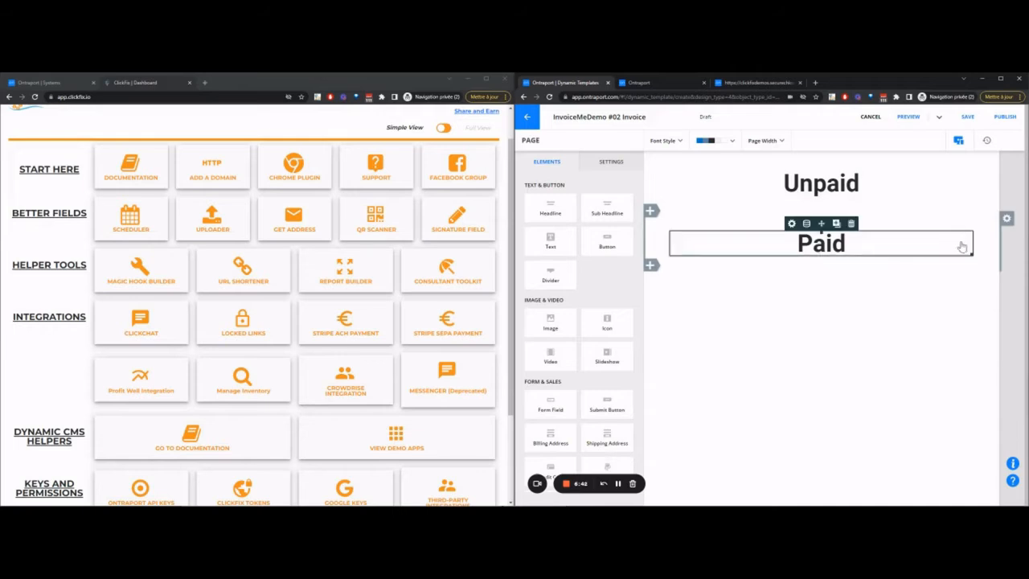
Step: Add a button beside the Paid headline and place a duplicate of it beside the Unpaid headline
left_click_drag(599, 241, 973, 241)
left_click(893, 300)
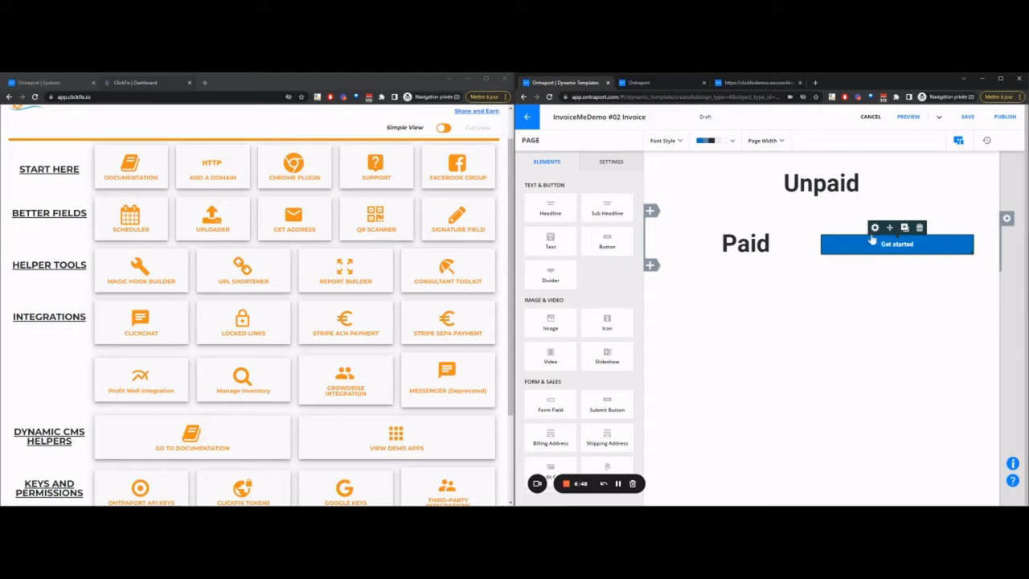
left_click(904, 231)
left_click_drag(903, 271, 971, 182)
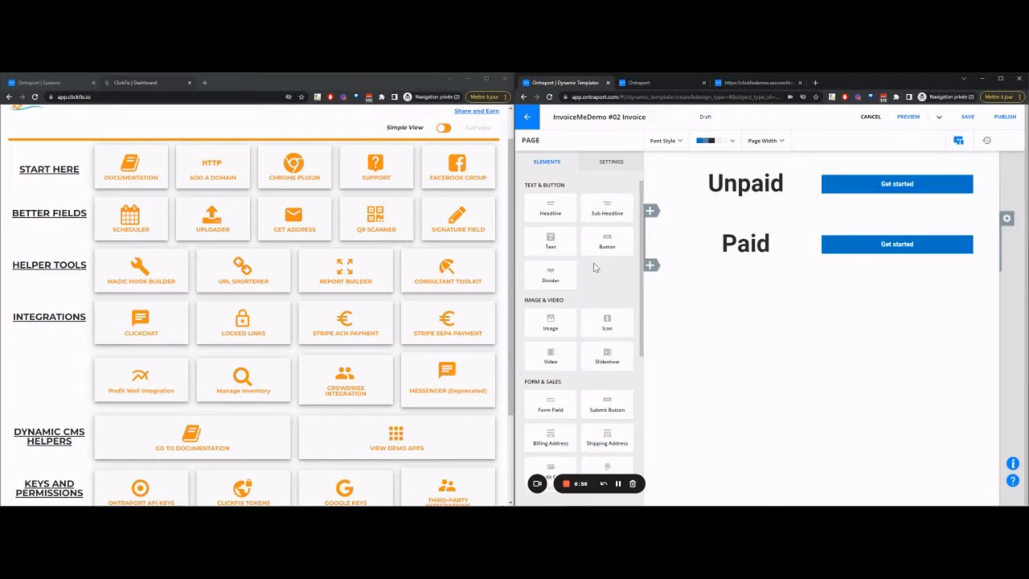
Step: Add a block below the Paid block with a sub headline reading Invoice for [Page//Amount]
left_click(649, 269)
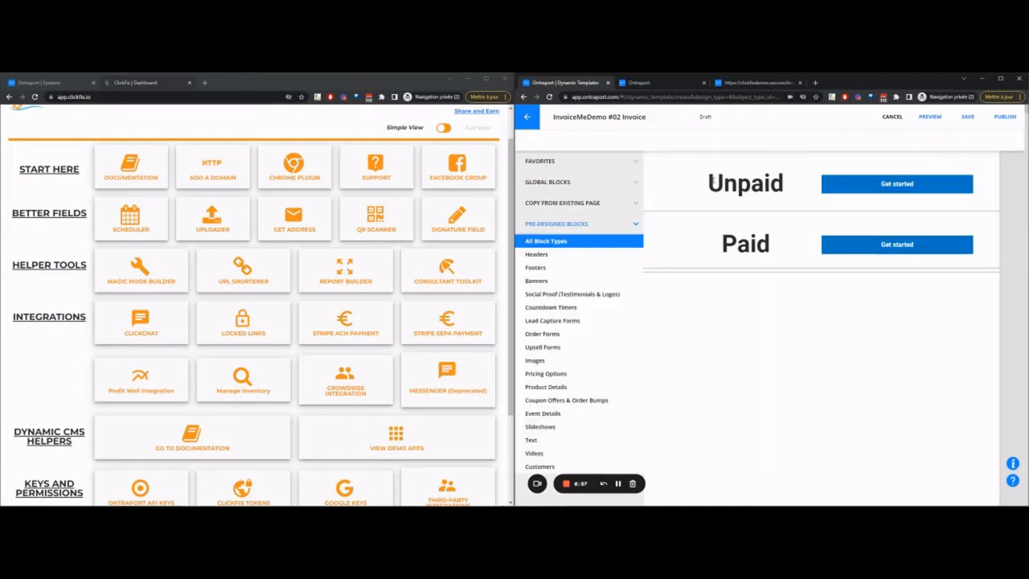
left_click(691, 233)
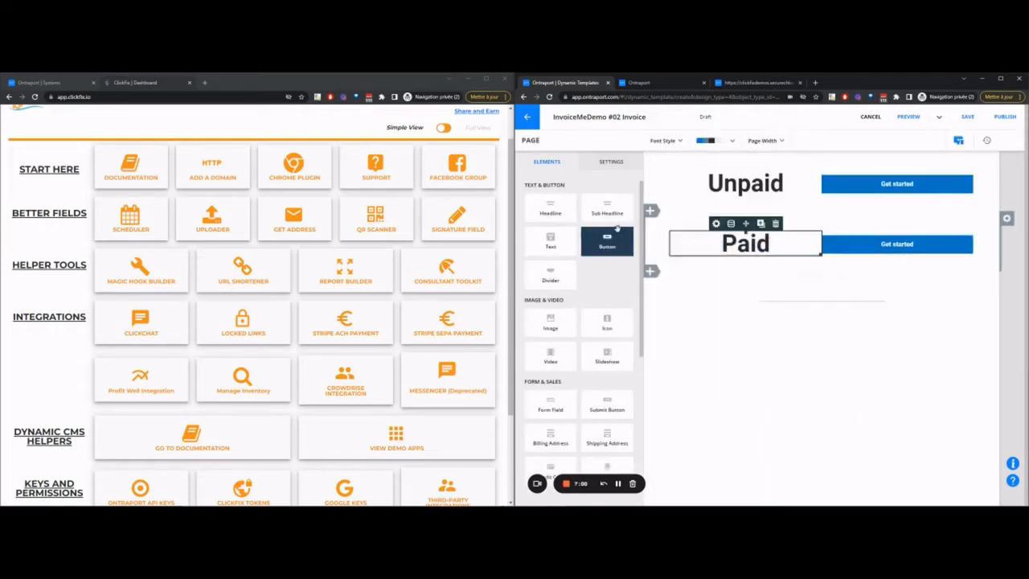
left_click_drag(608, 214, 806, 346)
left_click_drag(807, 346, 807, 342)
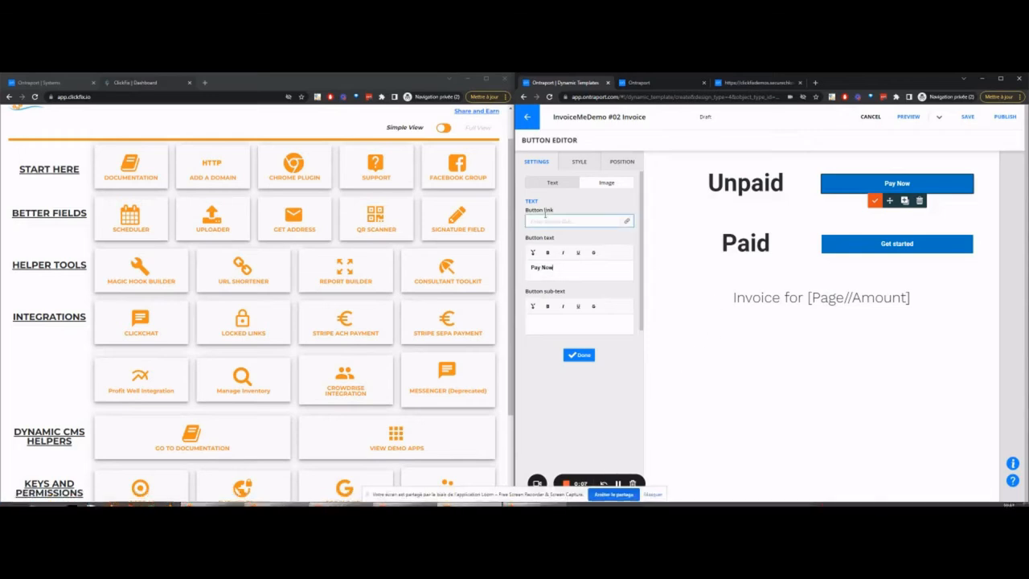
Step: Link the Pay Now button to #paynow using the Other URL type
left_click(624, 220)
left_click(710, 197)
left_click(715, 276)
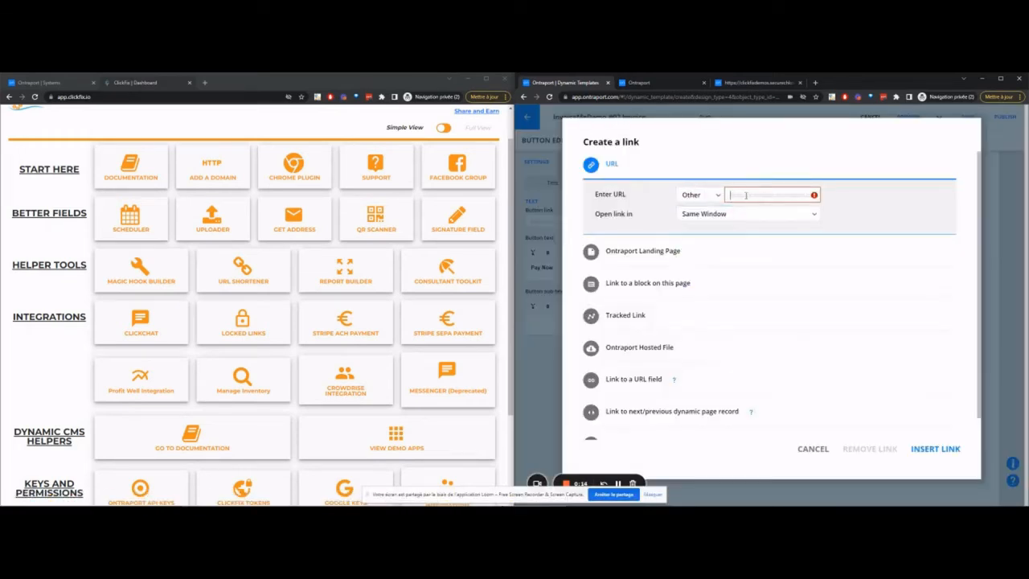
type("#paynow")
triple_click(746, 195)
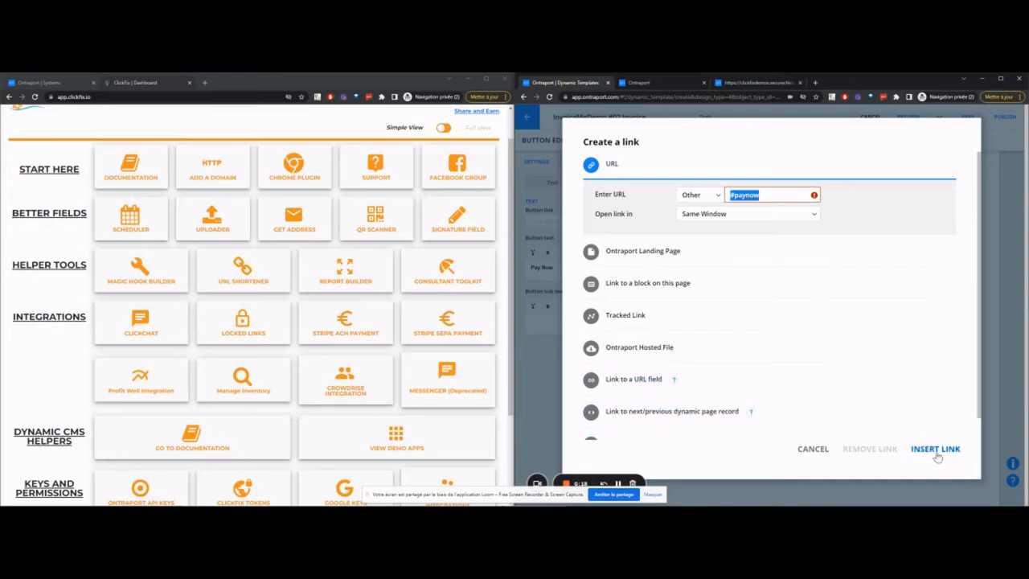
left_click(936, 449)
Step: Change the text of the button in the Paid block to Download PDF
left_click(876, 249)
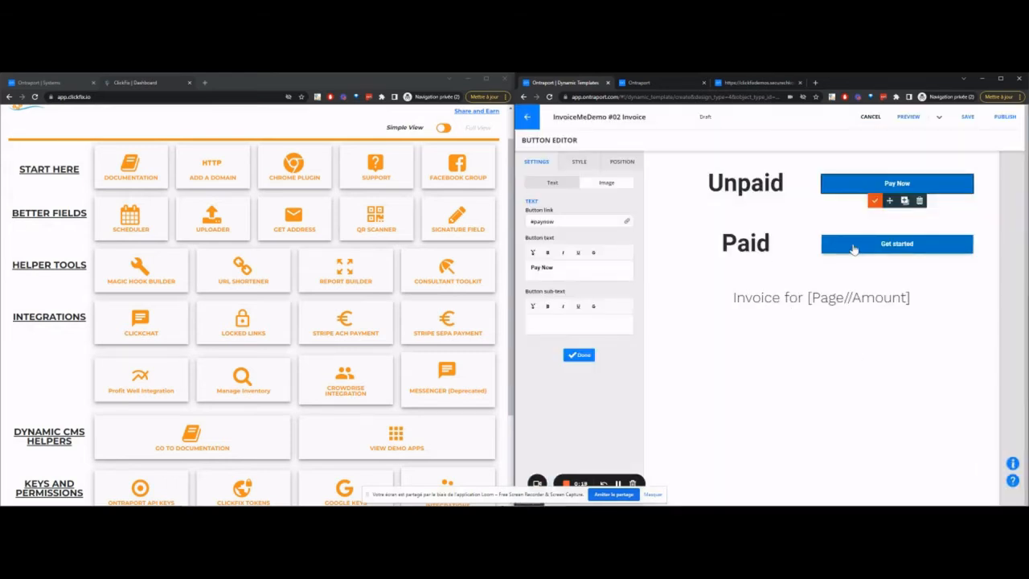
triple_click(578, 269)
type("Download PDF")
Step: Link the Download PDF button to the invoice's PDF Link URL field and choose where the link opens
left_click(563, 221)
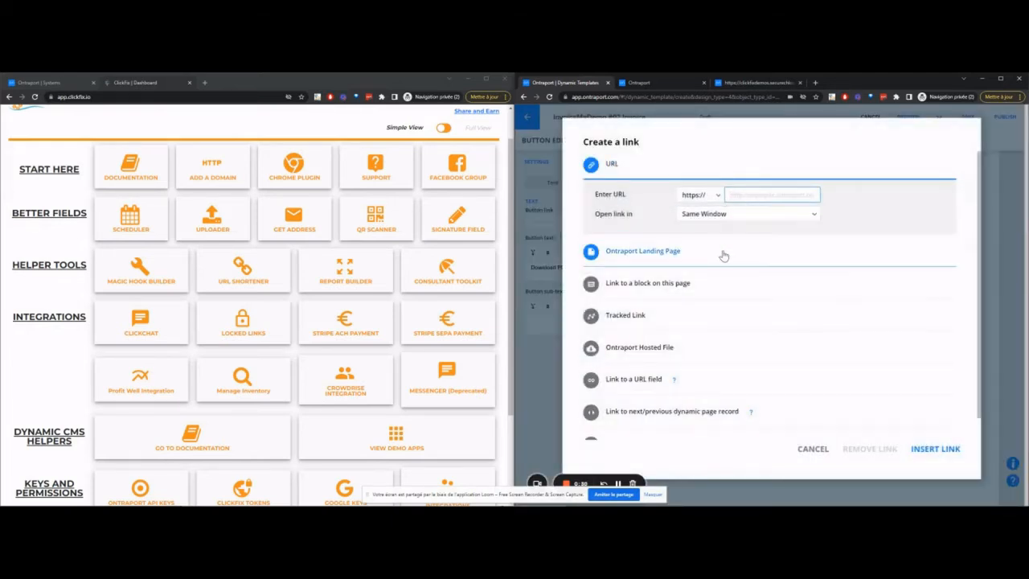
scroll(724, 255, "down", 1)
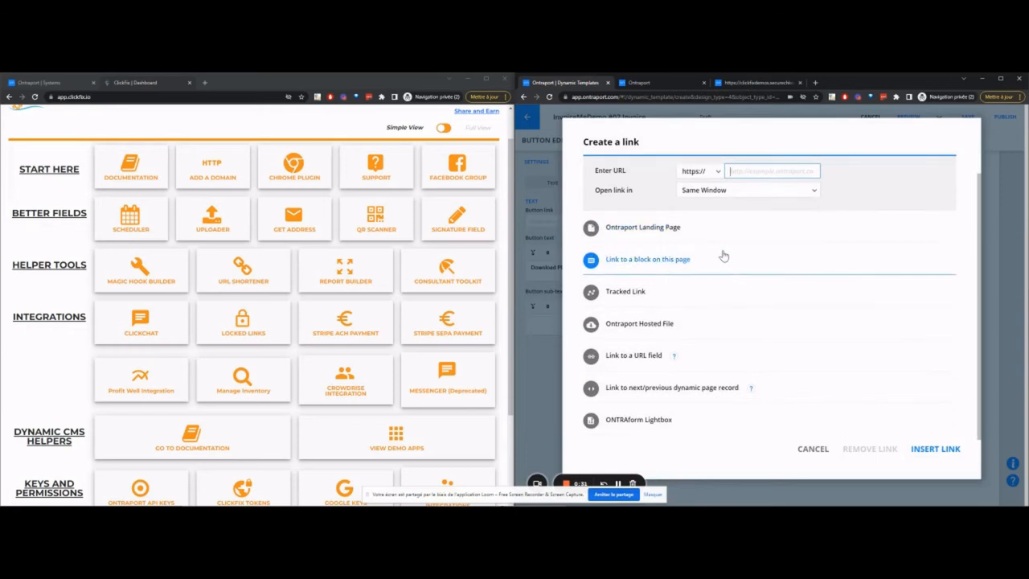
left_click(726, 356)
left_click(733, 333)
left_click(738, 359)
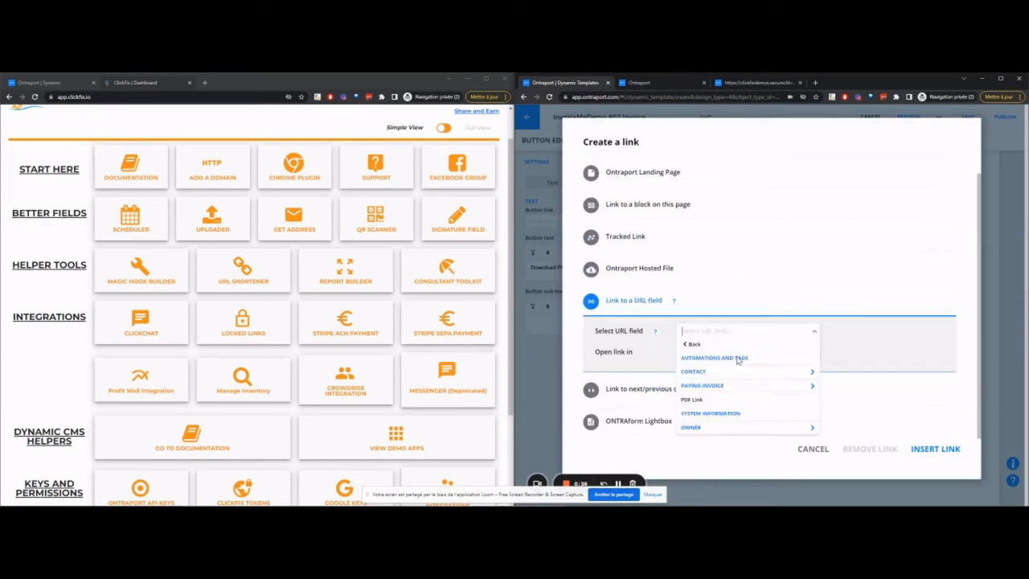
left_click(731, 400)
left_click(743, 353)
left_click(708, 375)
left_click(935, 448)
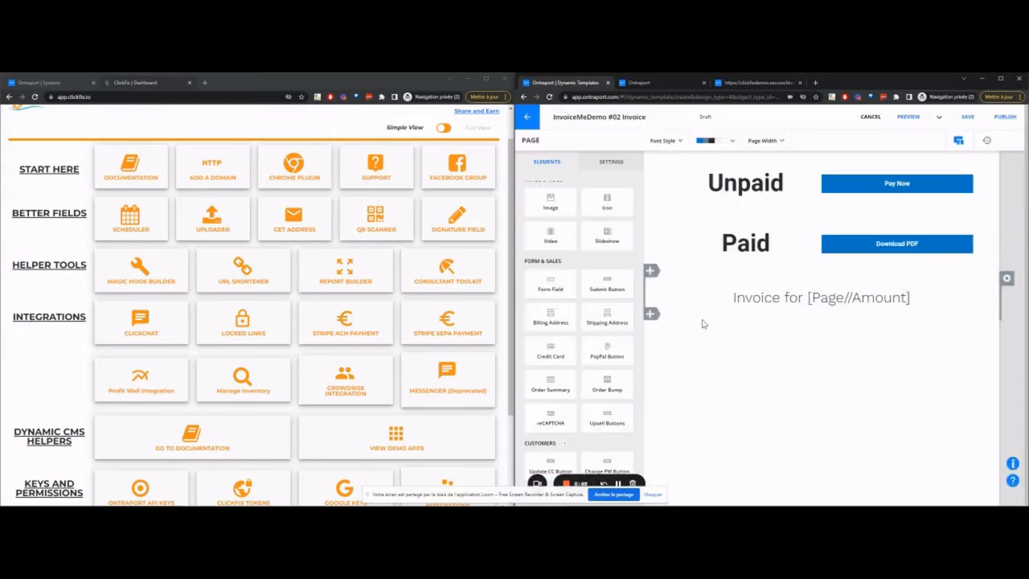
Step: Add a three-column block below the invoice amount line and place a contact Email form field in its middle column
left_click(660, 318)
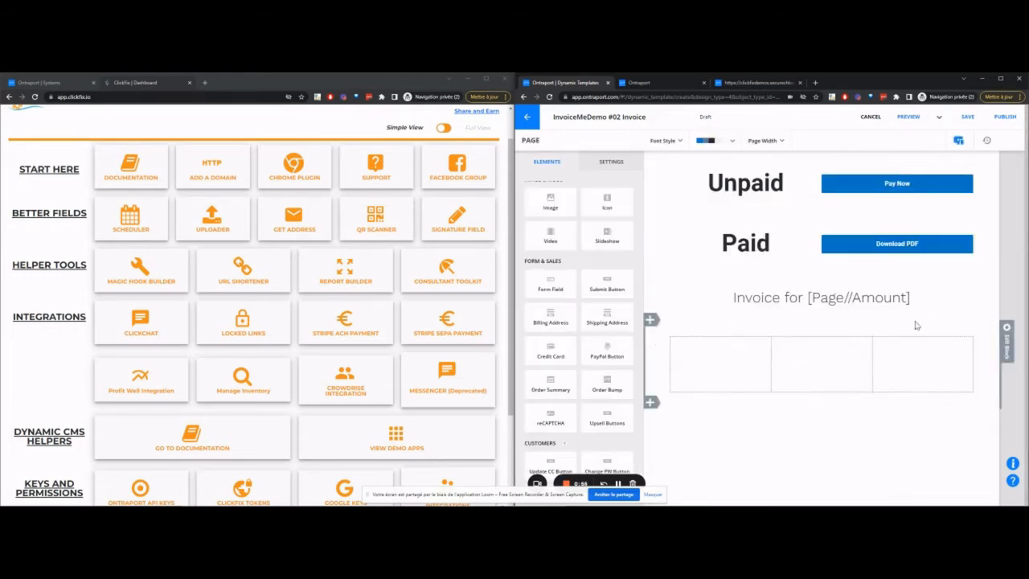
left_click_drag(607, 278, 794, 357)
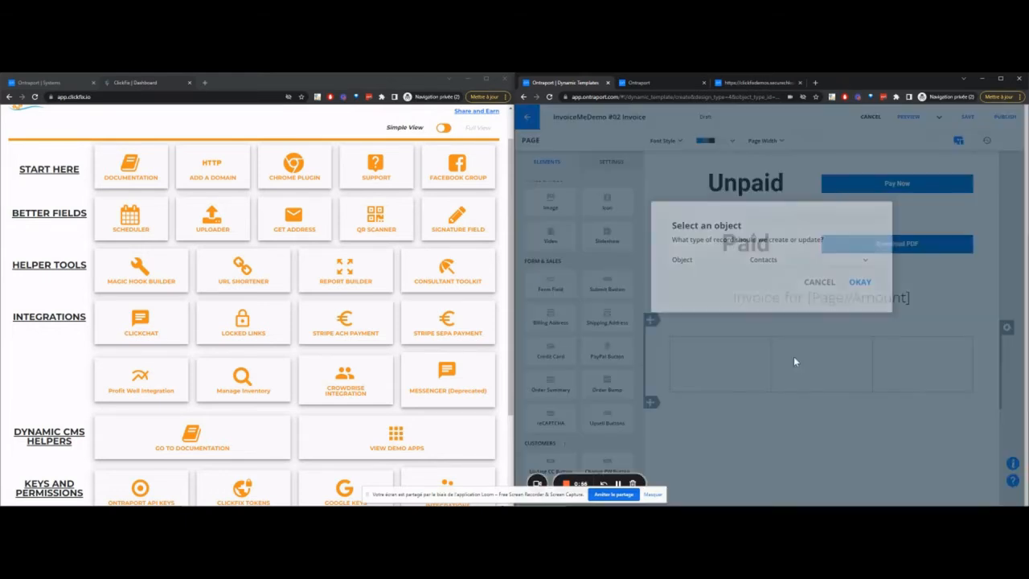
left_click(860, 283)
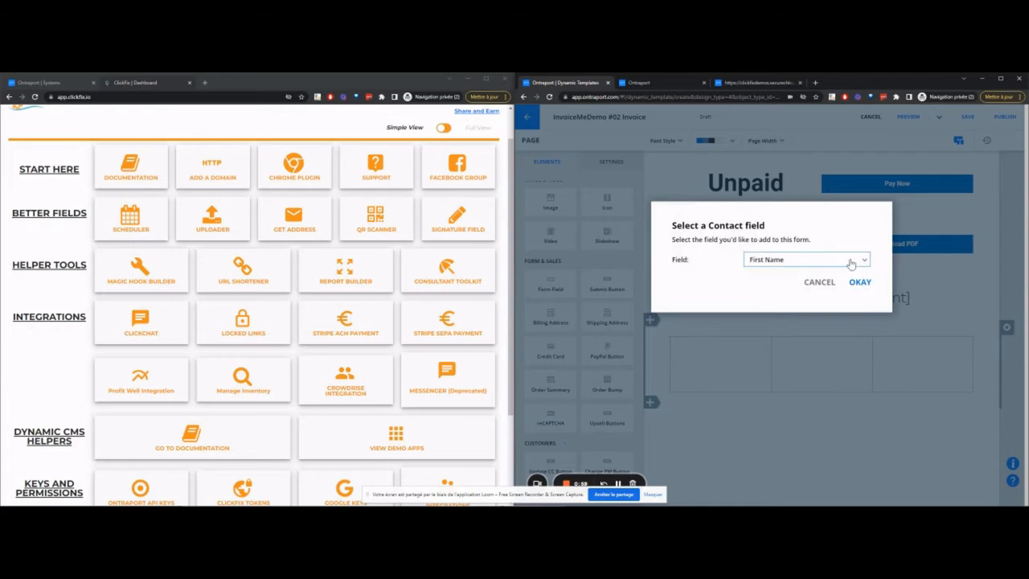
left_click(850, 262)
left_click(833, 328)
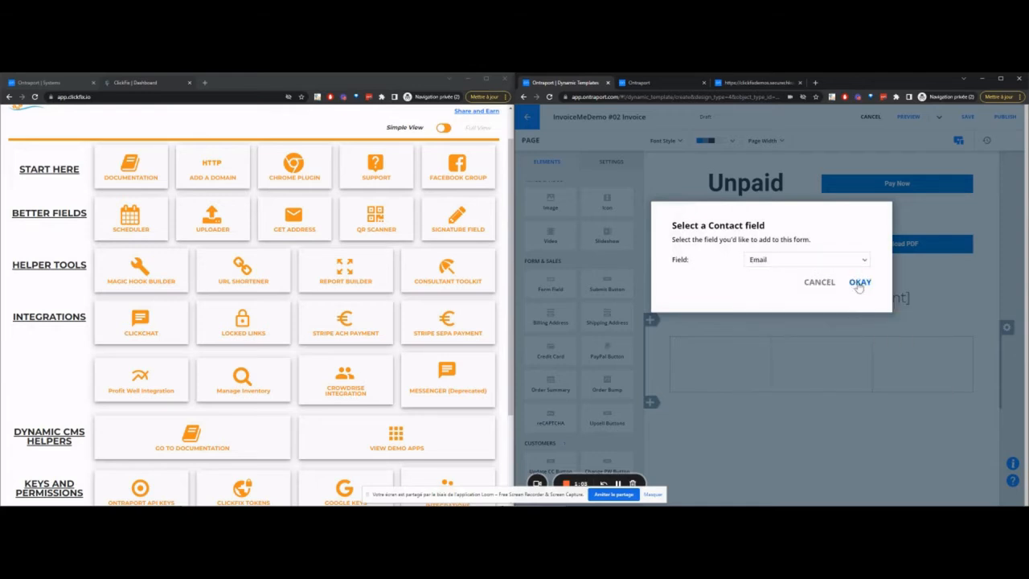
left_click(861, 282)
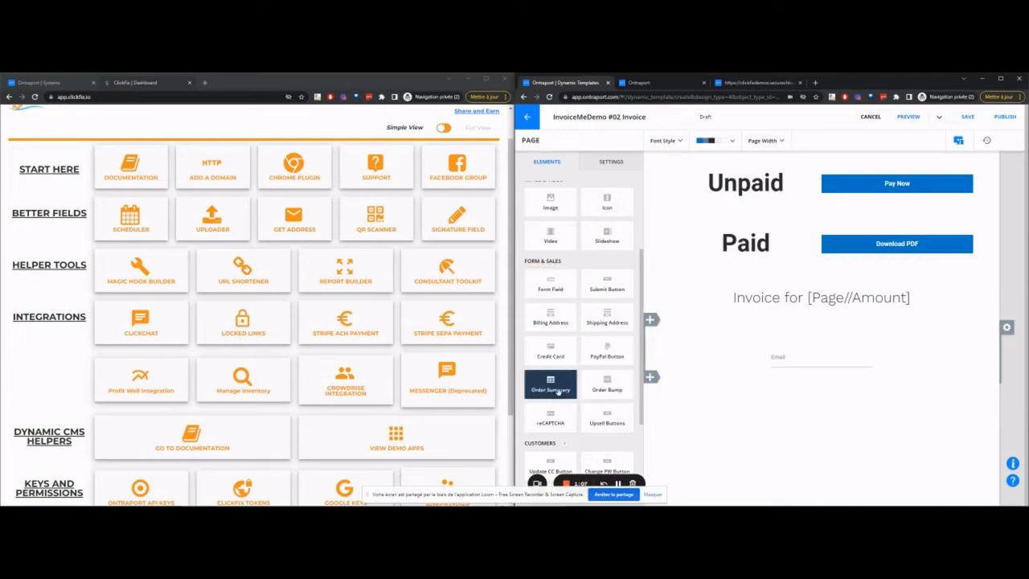
Step: Replace the Email field in the middle column with the Credit Card fields and a Submit button
left_click_drag(553, 366, 820, 363)
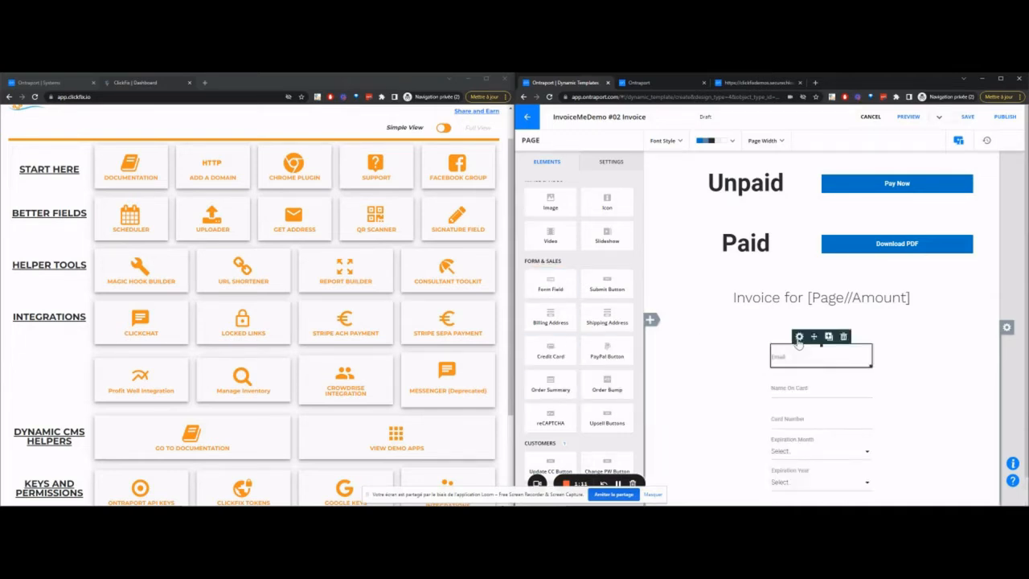
left_click_drag(607, 283, 831, 494)
mouse_move(827, 326)
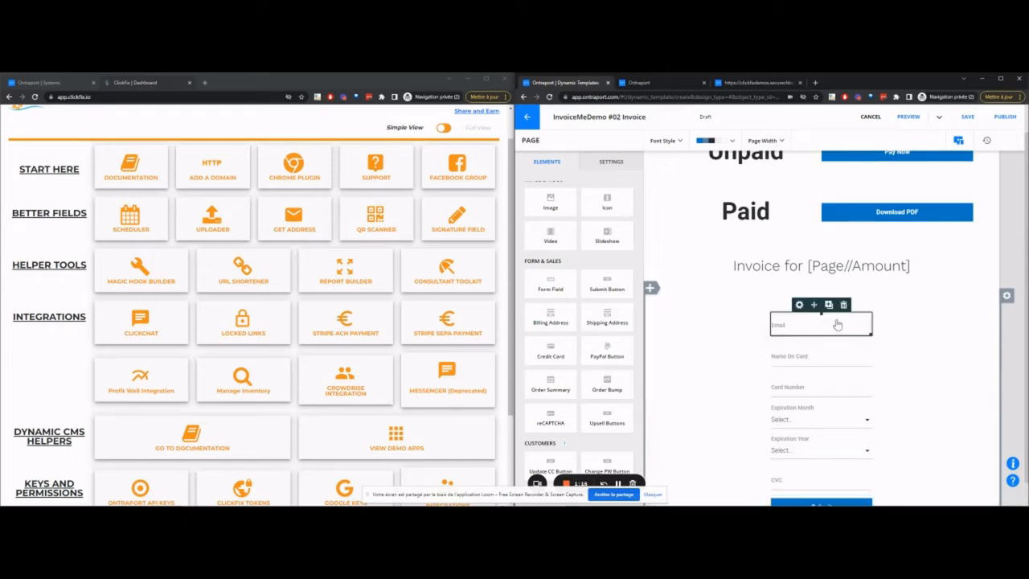
left_click(843, 304)
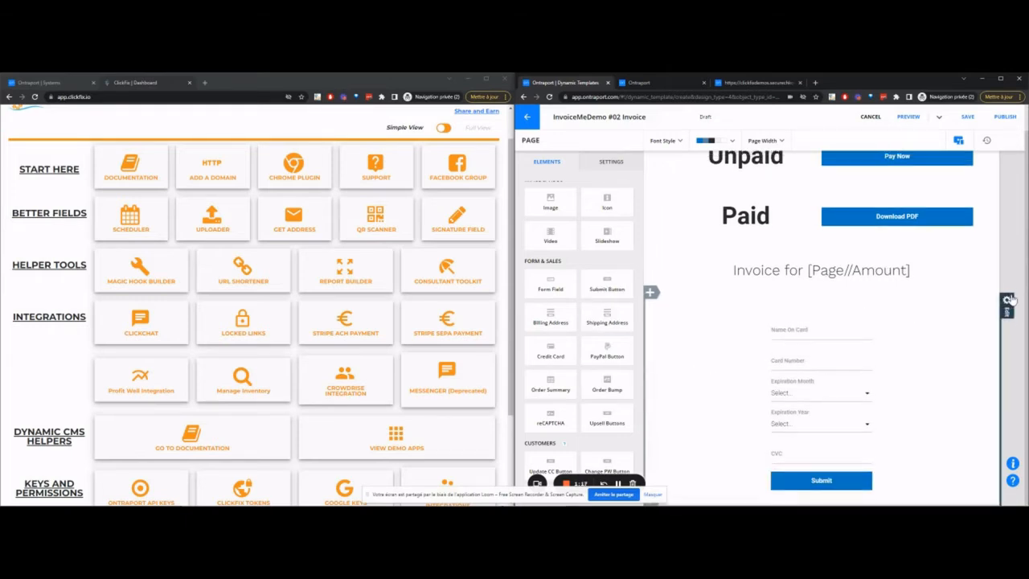
Step: Add Unique ID and Email as hidden fields in the form settings of the credit card block
left_click(1008, 296)
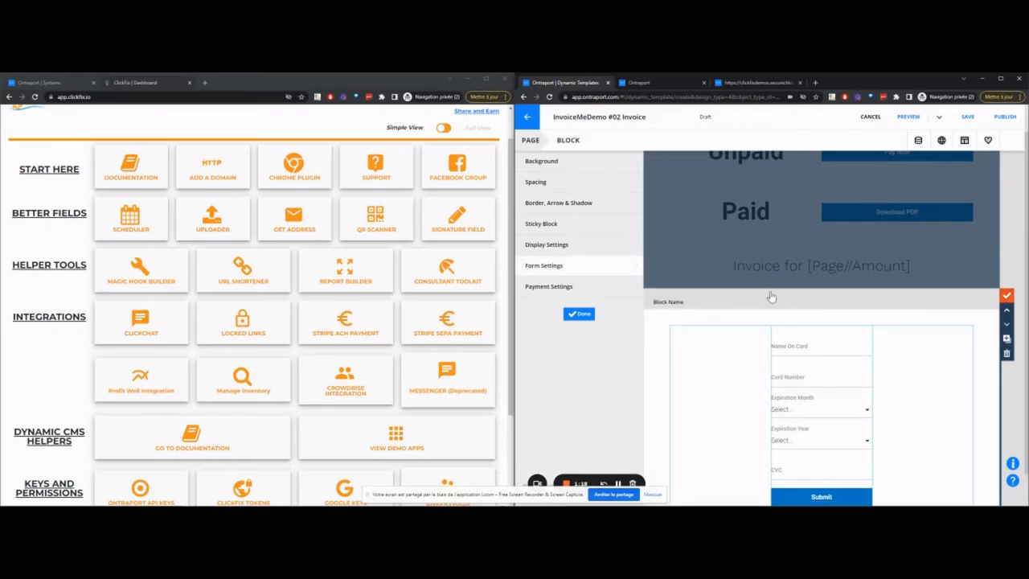
scroll(770, 297, "down", 1)
scroll(770, 297, "down", 15)
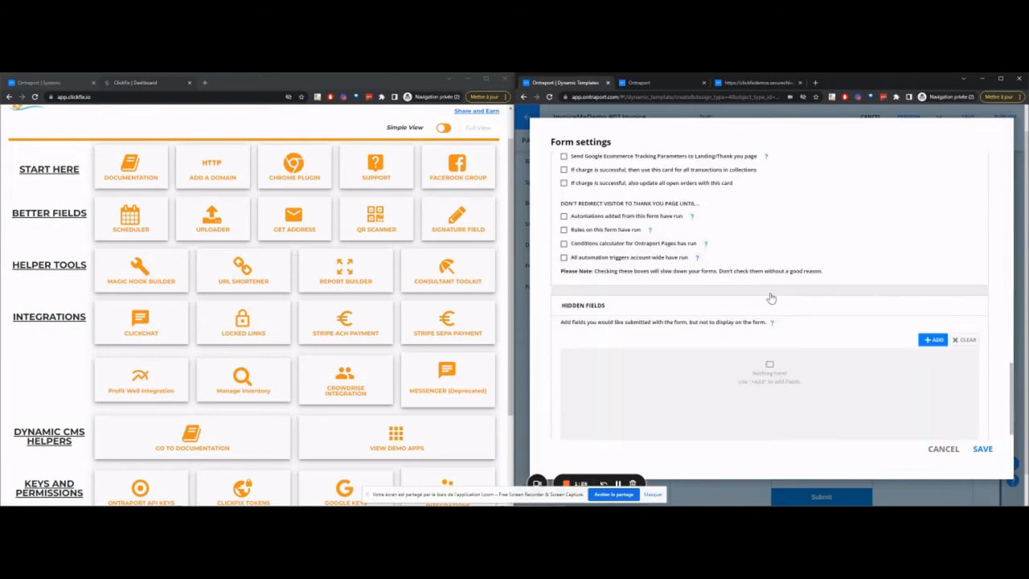
left_click(929, 321)
type("unique")
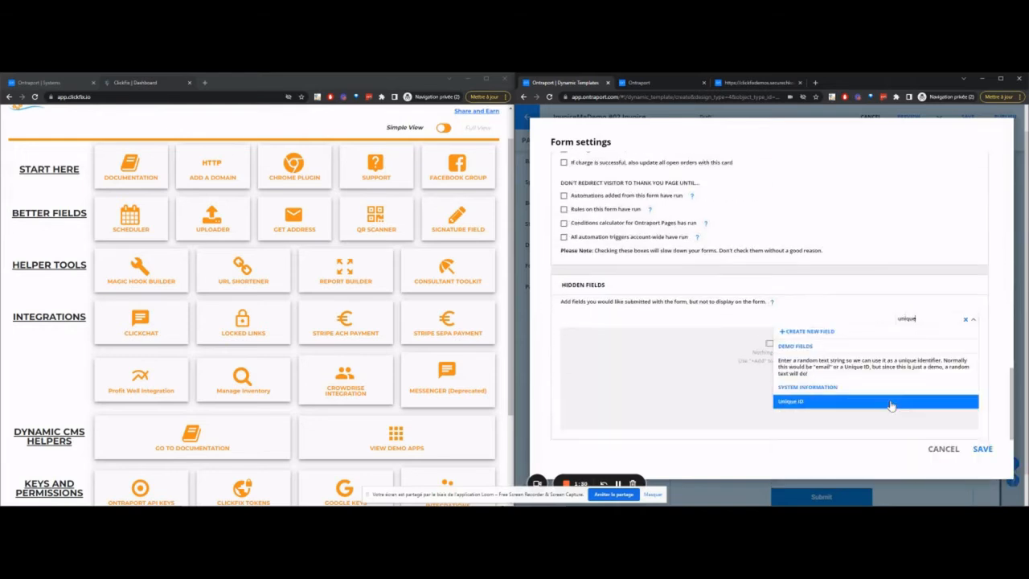
left_click(891, 401)
left_click(930, 321)
type("email")
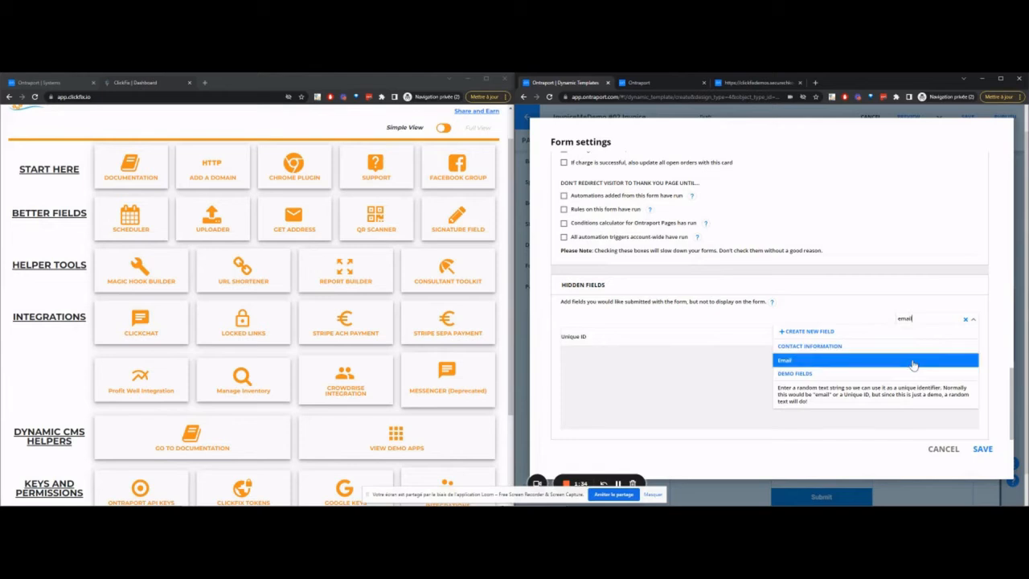
left_click(913, 361)
Step: Add the Unique ID of the Paying Invoice relationship as a hidden field and fill it with the dynamic page's Unique ID
left_click(933, 318)
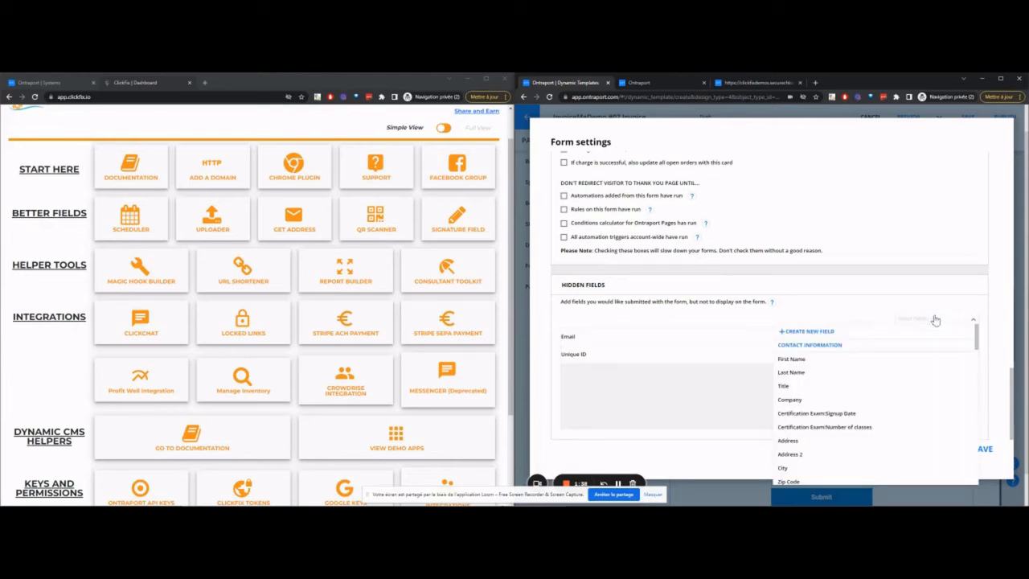
type("paying")
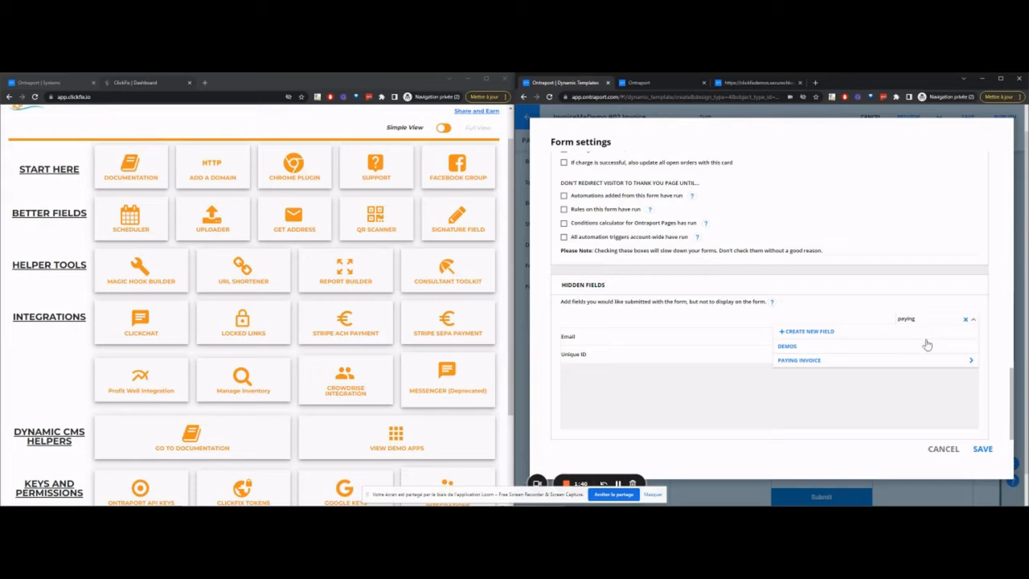
left_click(925, 360)
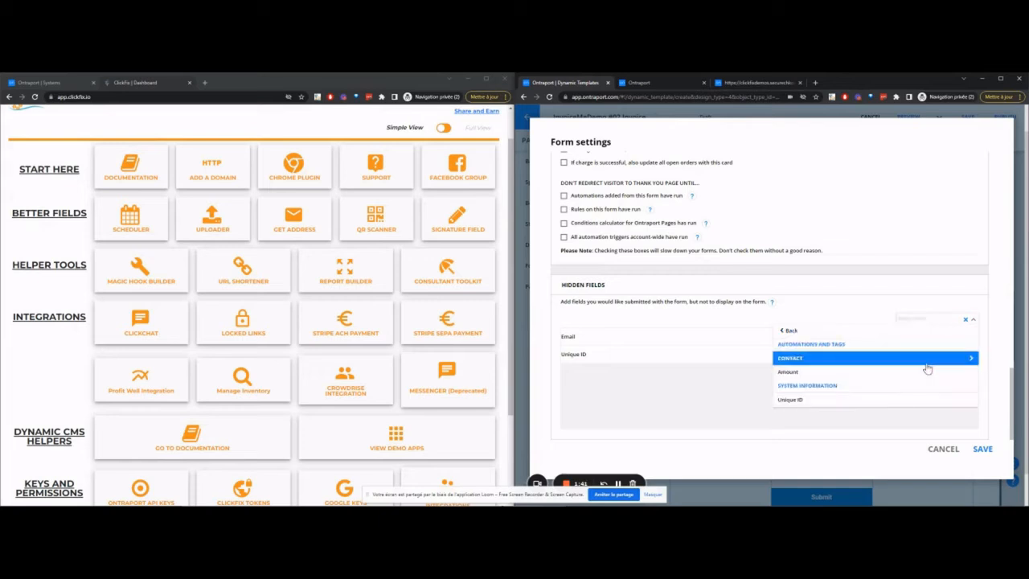
left_click(868, 400)
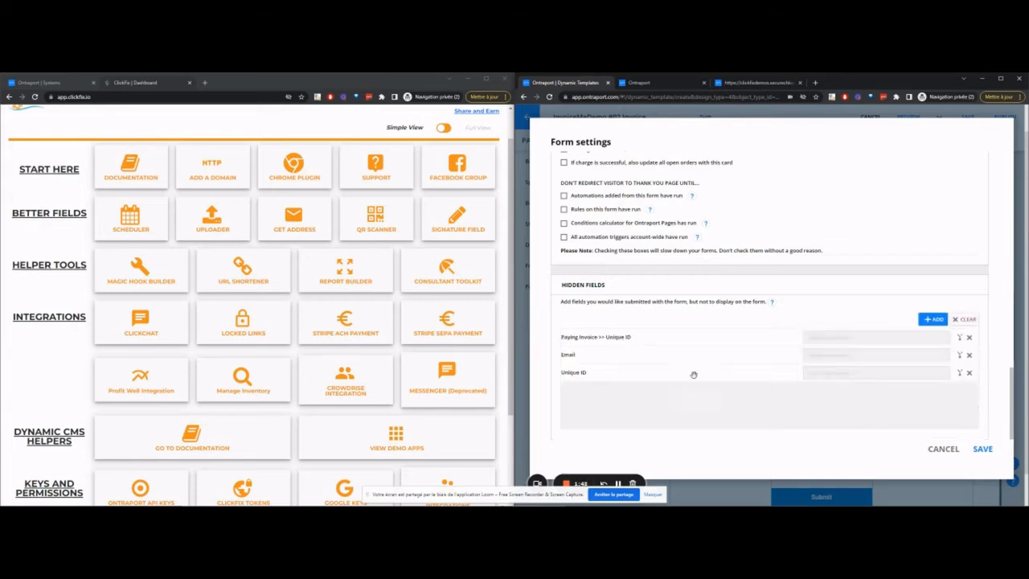
left_click(959, 339)
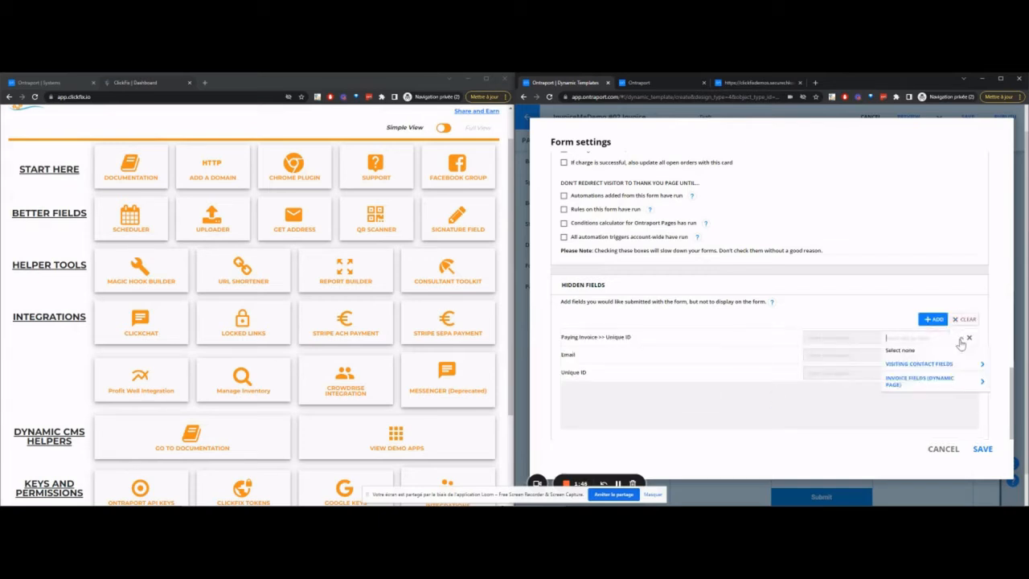
left_click(927, 388)
type("uniq")
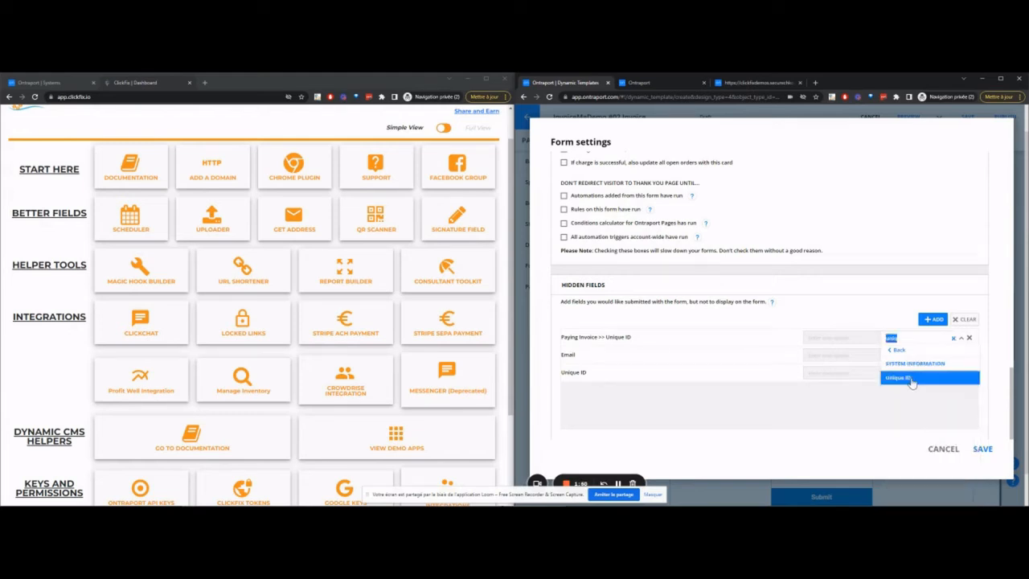
left_click(908, 377)
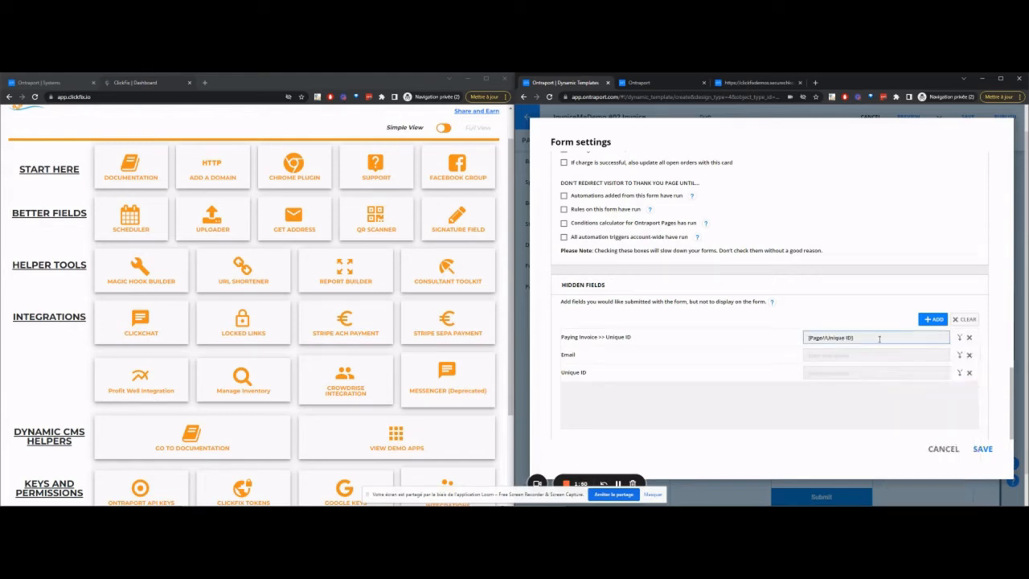
Step: Fill the hidden Email field with the visiting contact's Email merge field
left_click(959, 359)
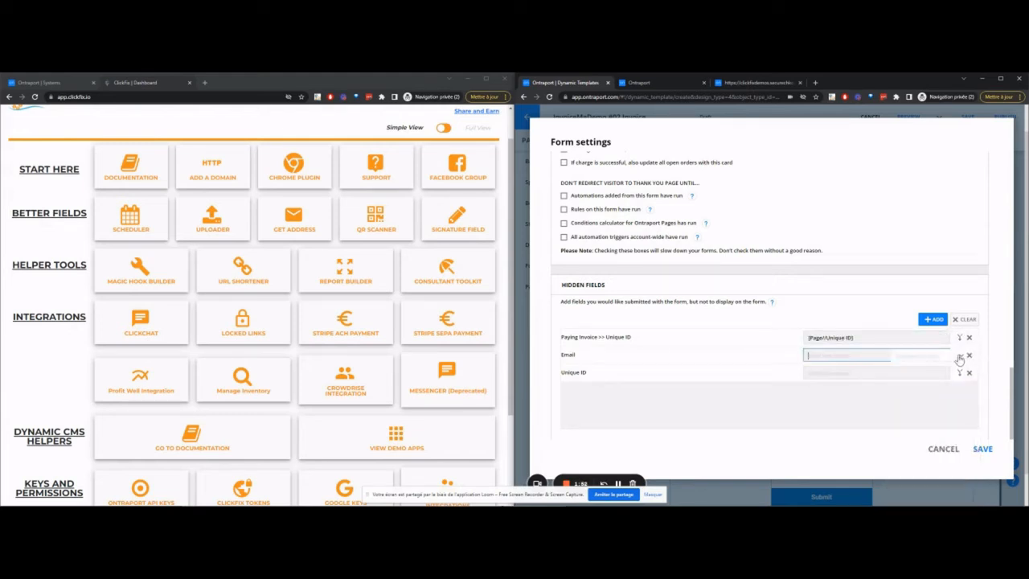
left_click(940, 387)
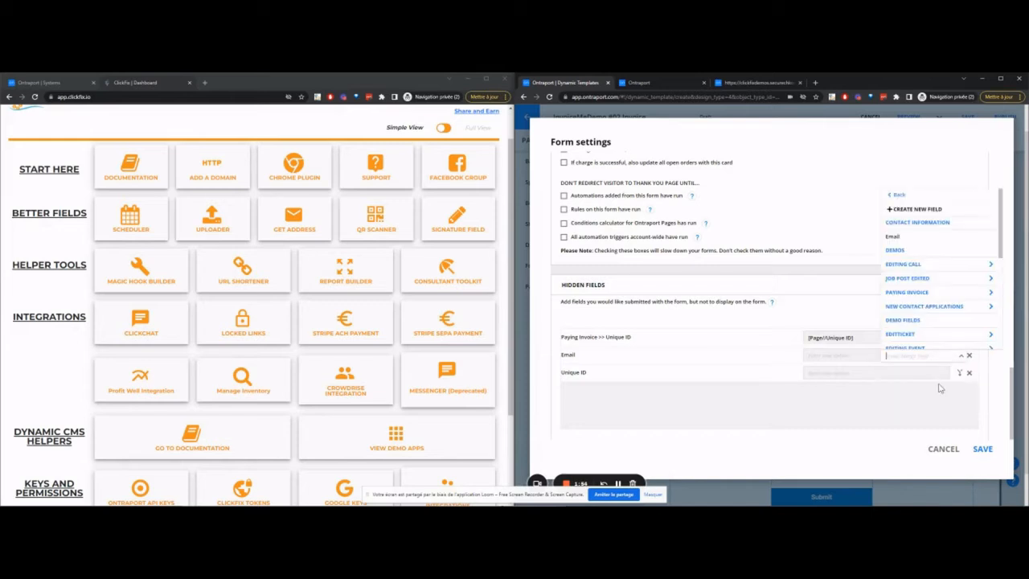
left_click(930, 238)
Step: Remove the standalone Unique ID hidden field, keeping the Paying Invoice and Email ones
left_click(938, 374)
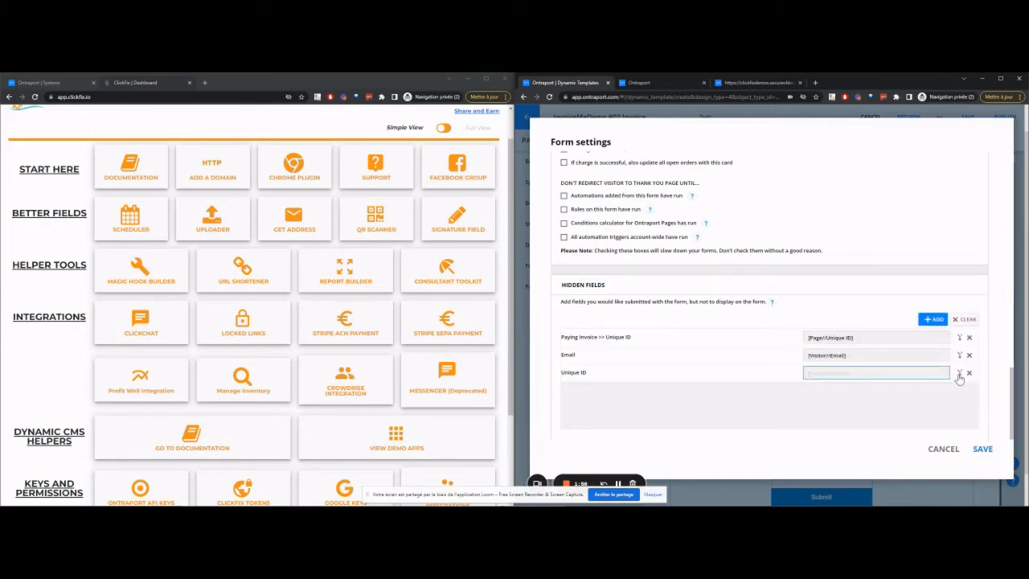
left_click(959, 374)
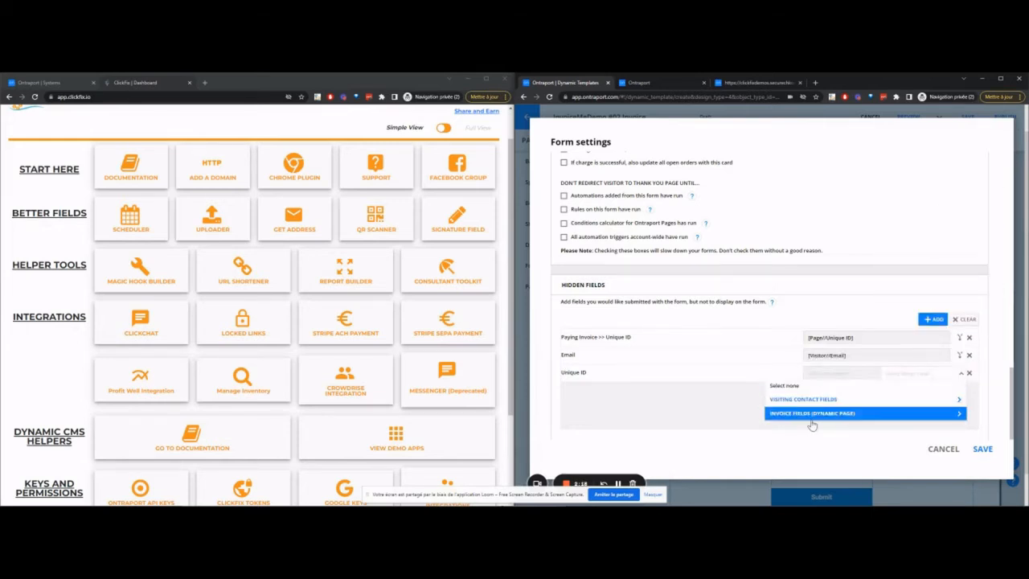
left_click(718, 389)
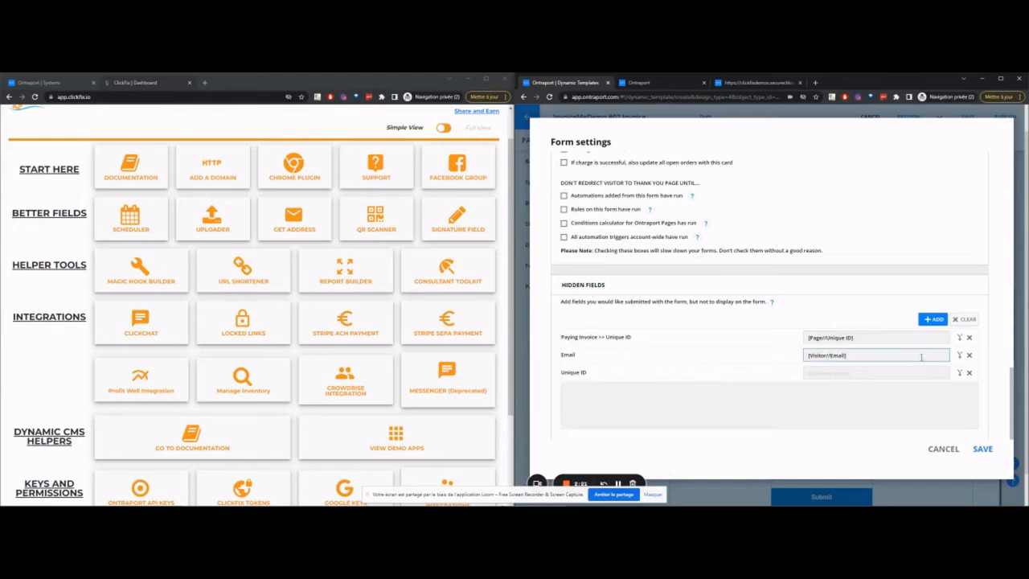
left_click(970, 374)
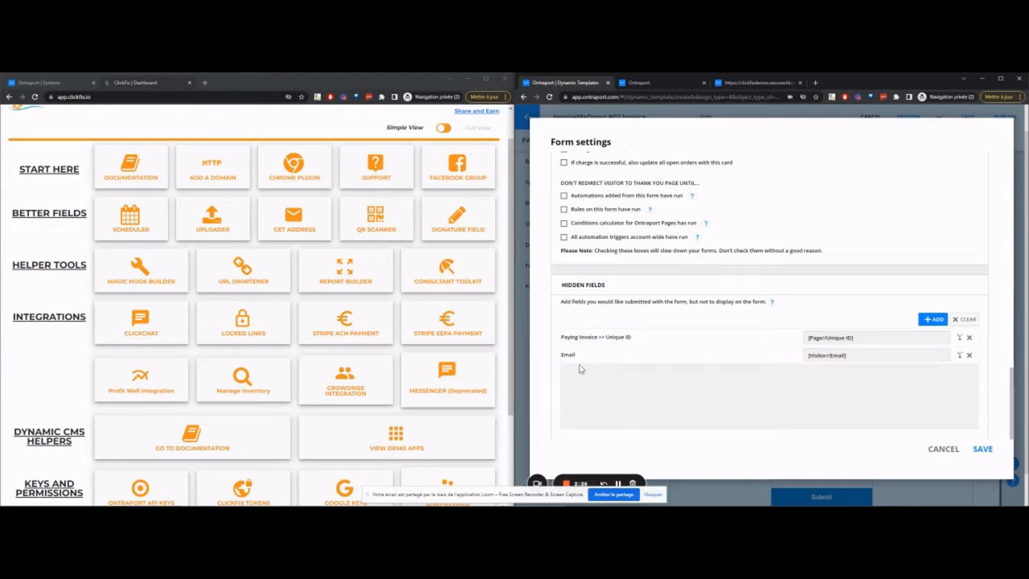
left_click(850, 355)
left_click(870, 338)
Step: Delay the thank-you redirect until form automations, the conditions calculator and all account-wide automation triggers have run, and save the form settings
scroll(674, 281, "up", 3)
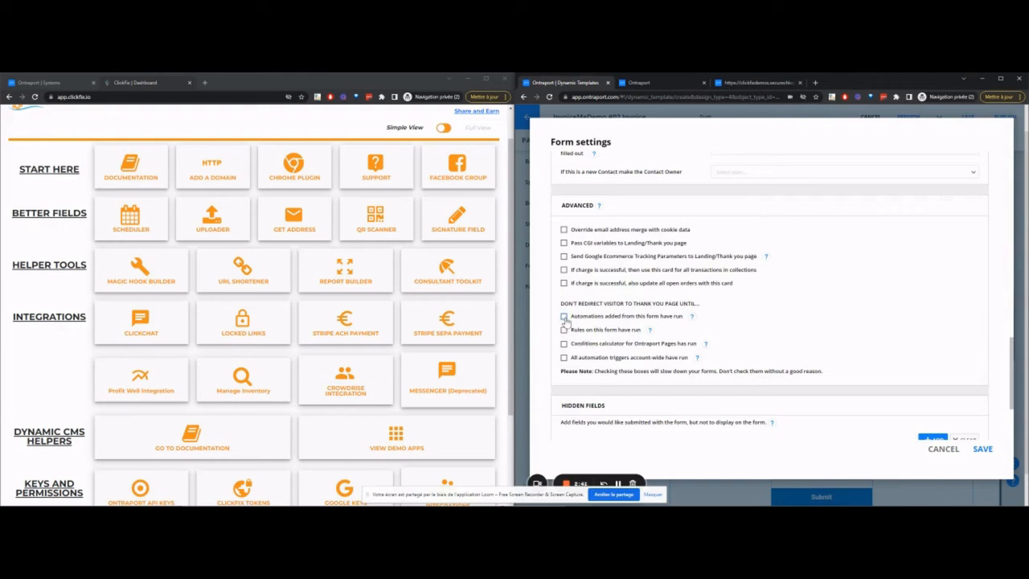
left_click(564, 358)
scroll(664, 314, "down", 2)
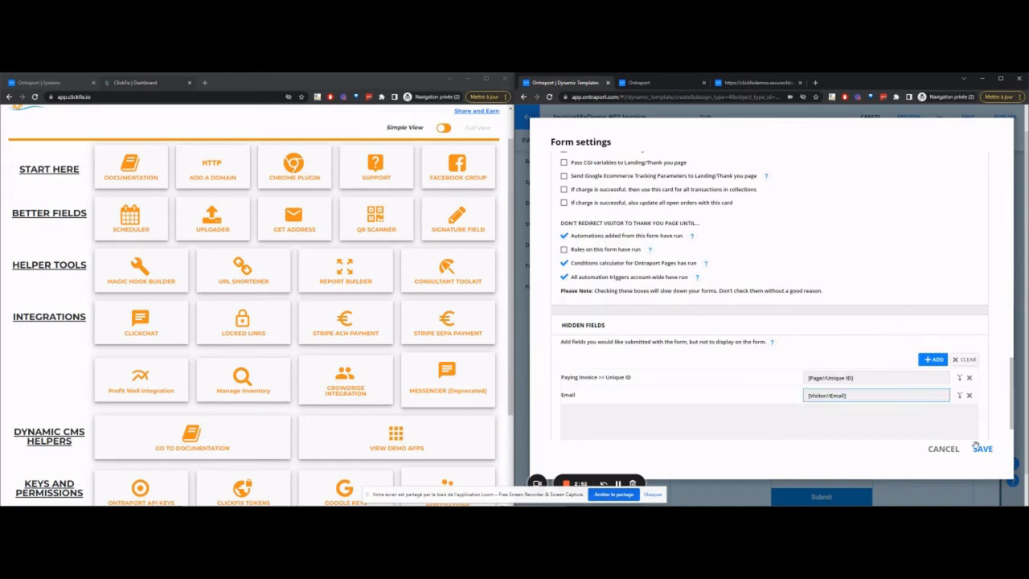
left_click(984, 450)
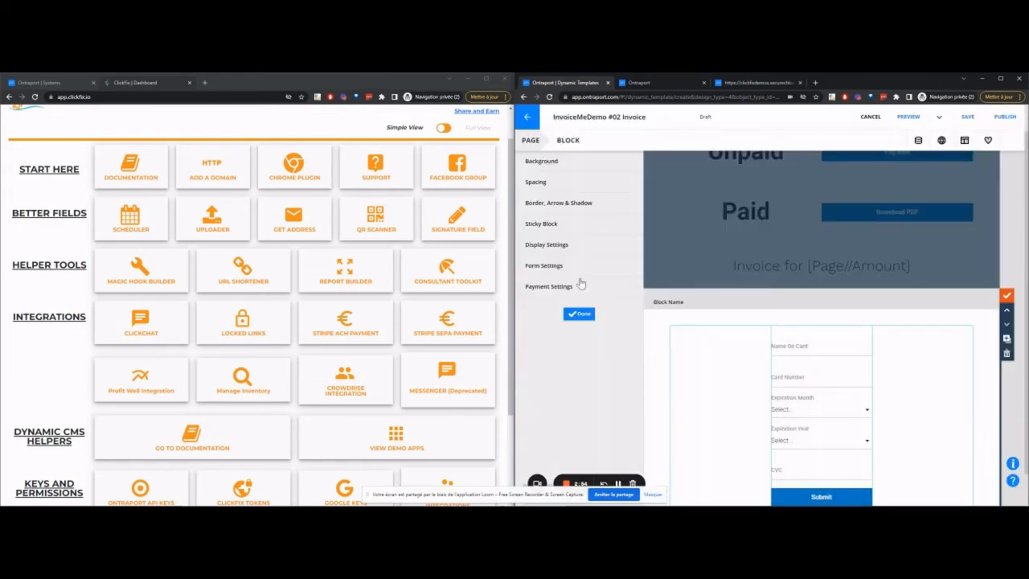
left_click(580, 314)
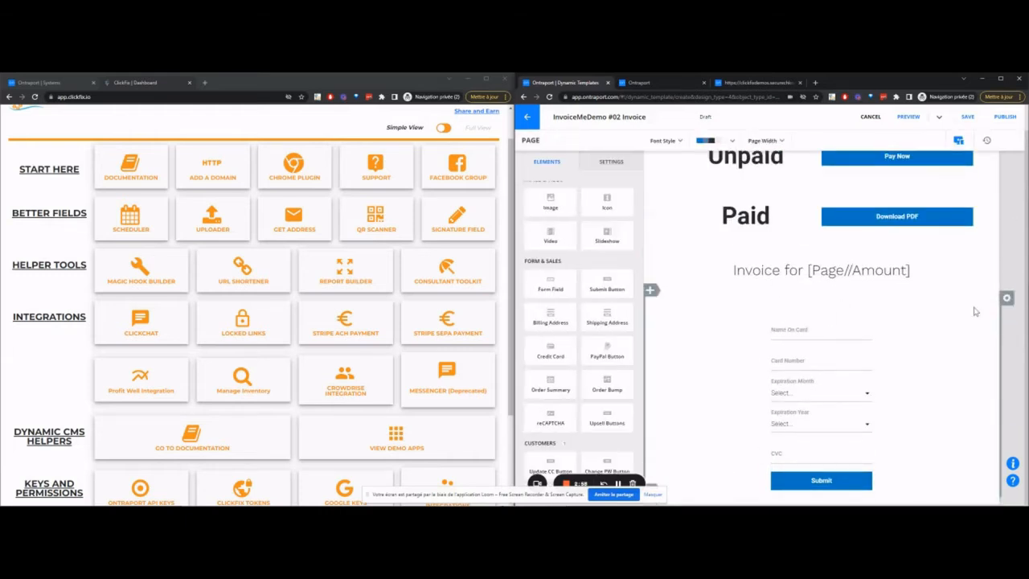
Step: Link the Pay Now button to the credit card form block on this page, replacing the #paynow link
scroll(946, 335, "up", 1)
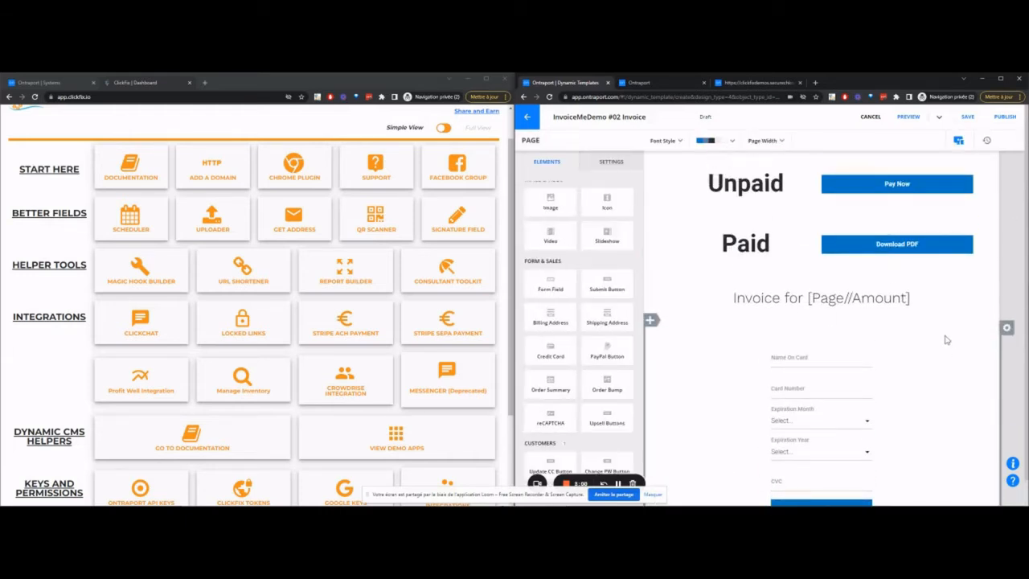
left_click(922, 187)
left_click(561, 220)
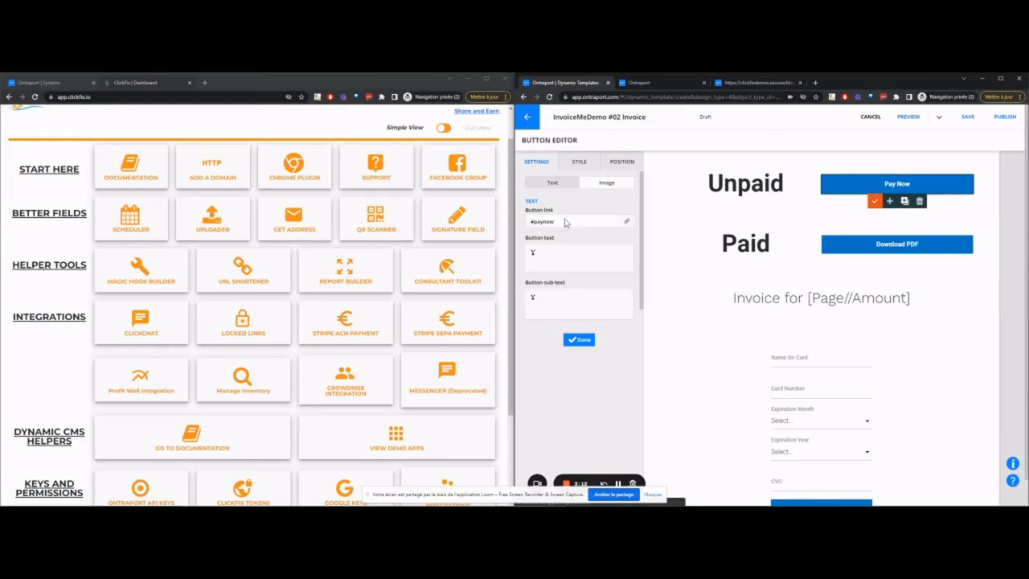
left_click(627, 221)
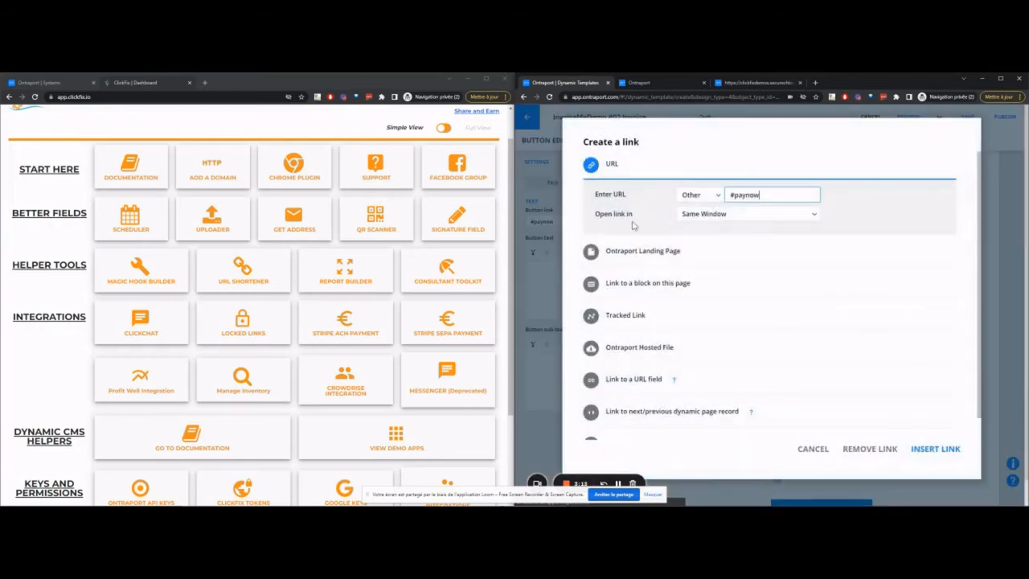
left_click(656, 290)
left_click(620, 254)
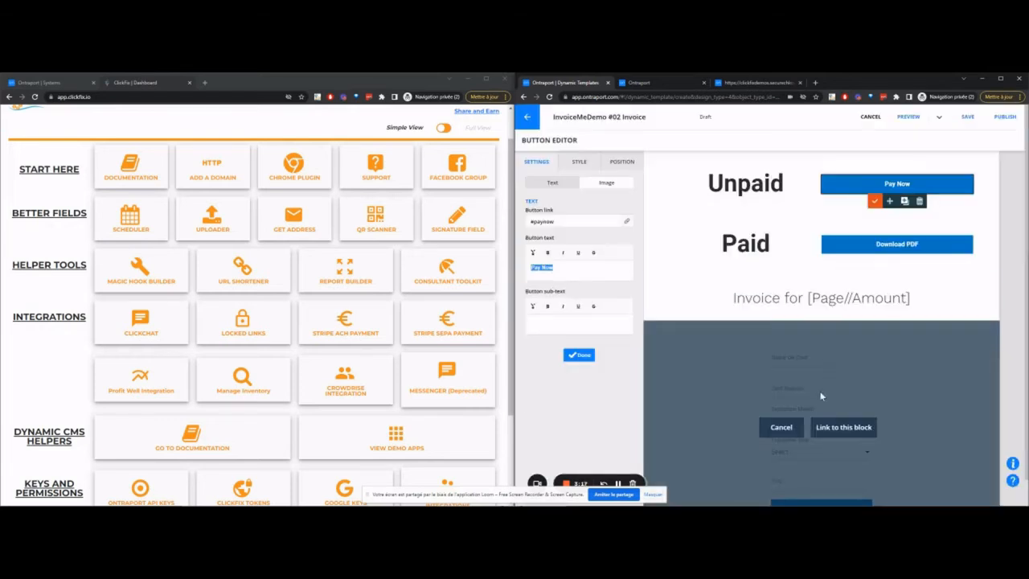
left_click(843, 431)
left_click(579, 355)
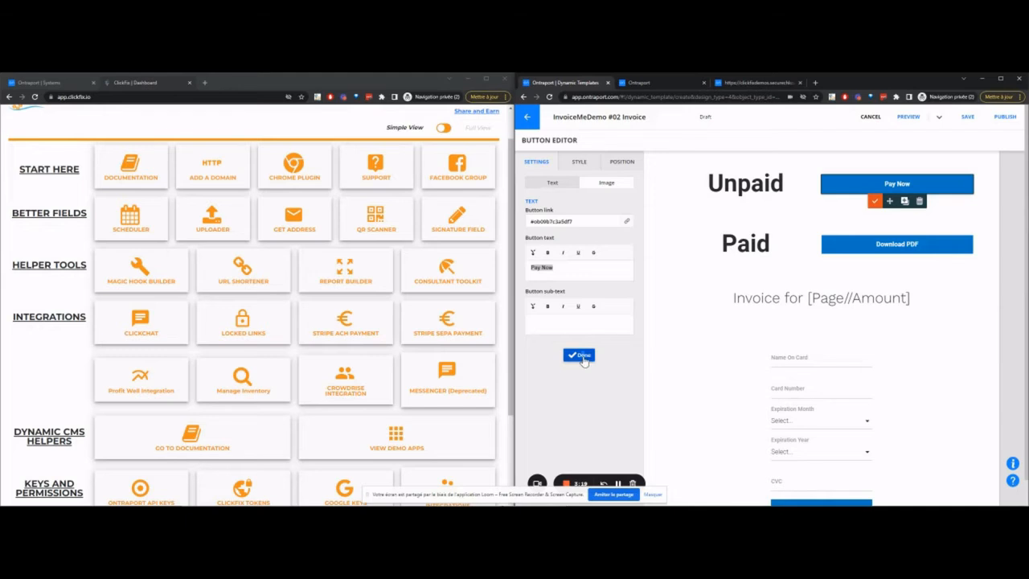
Step: Show the credit card block only when the dynamic page record's Status is Equal To Unpaid
left_click(1007, 329)
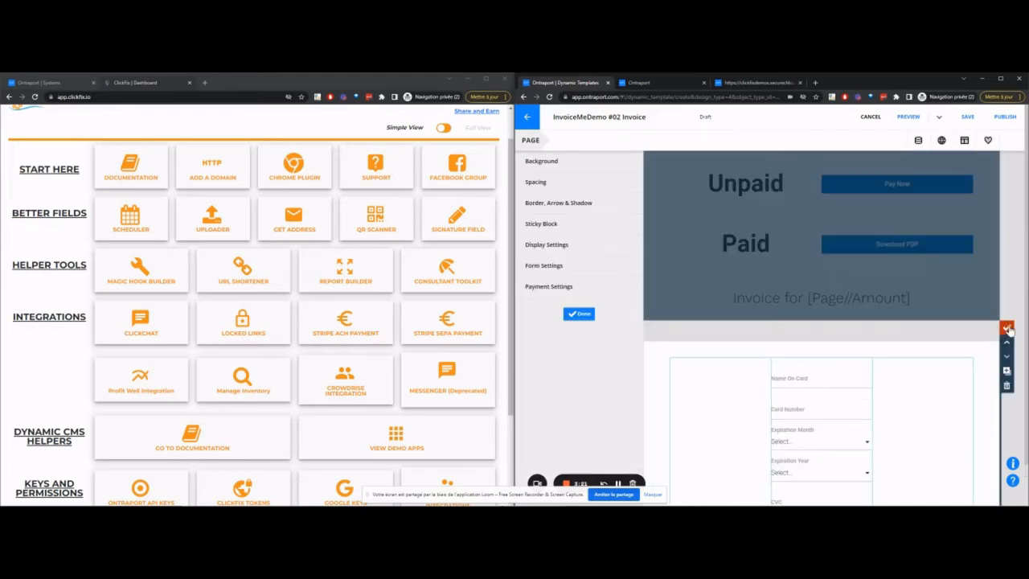
left_click(557, 245)
left_click(625, 285)
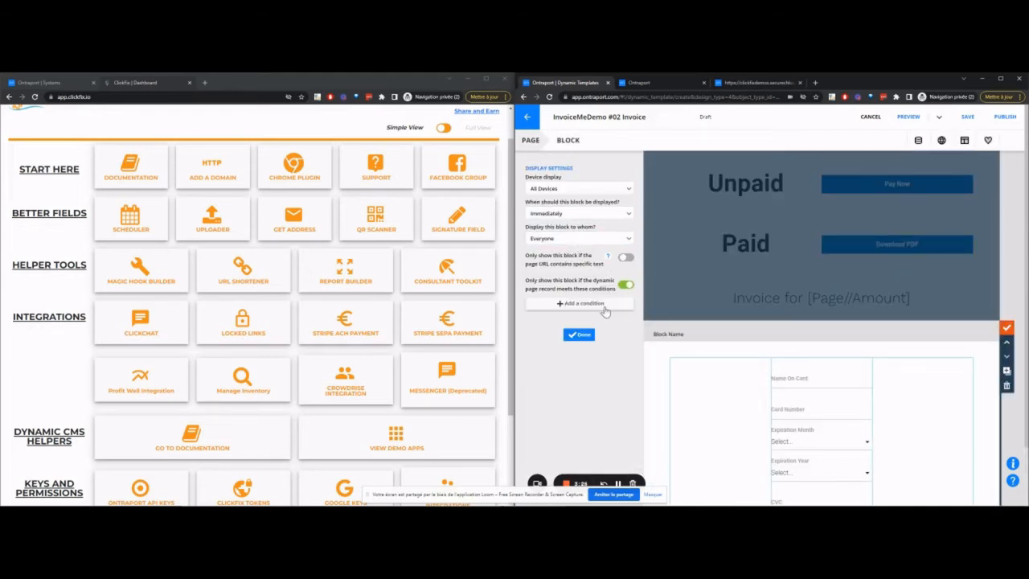
left_click(579, 304)
left_click(667, 367)
left_click(747, 289)
left_click(751, 302)
left_click(832, 290)
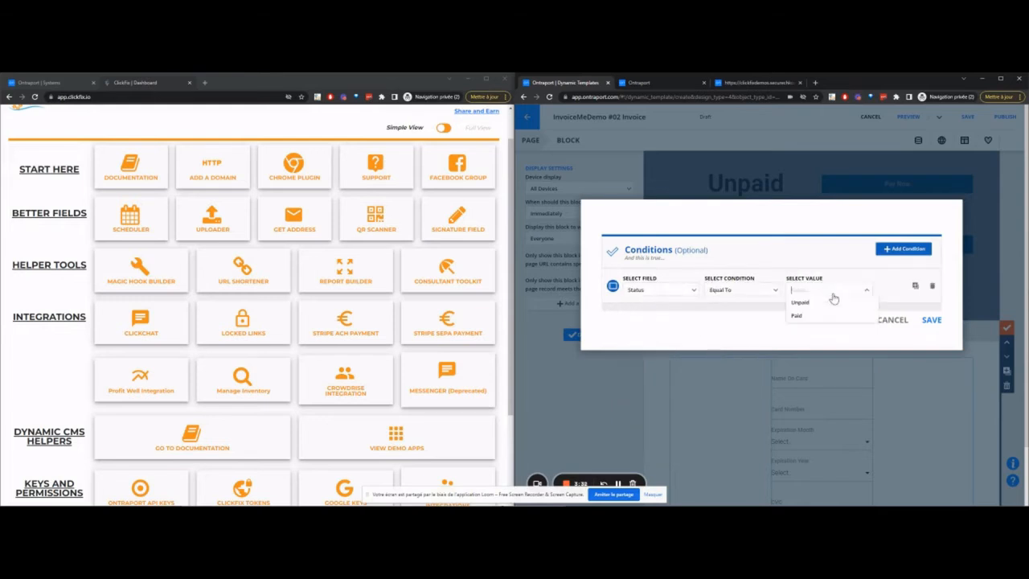
left_click(804, 301)
left_click(931, 320)
left_click(577, 335)
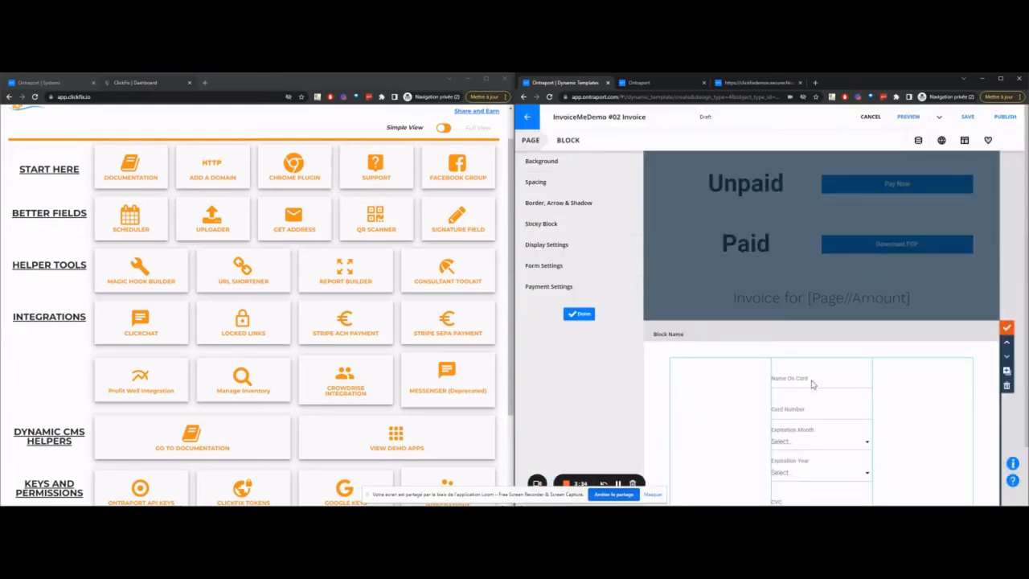
left_click(588, 321)
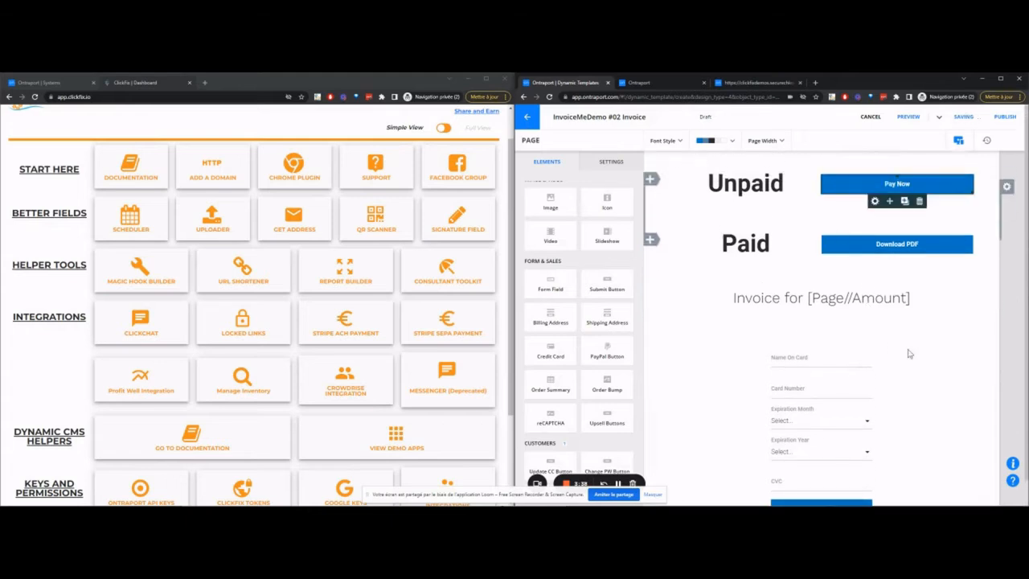
Step: Review the product, price and gateway in the credit card block's payment settings and close them
scroll(942, 309, "down", 1)
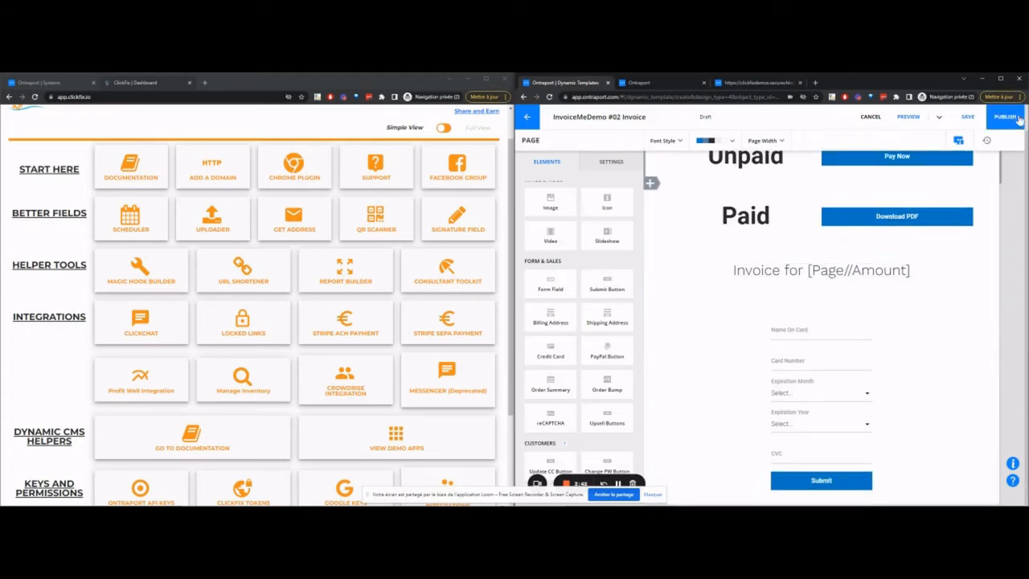
left_click(735, 297)
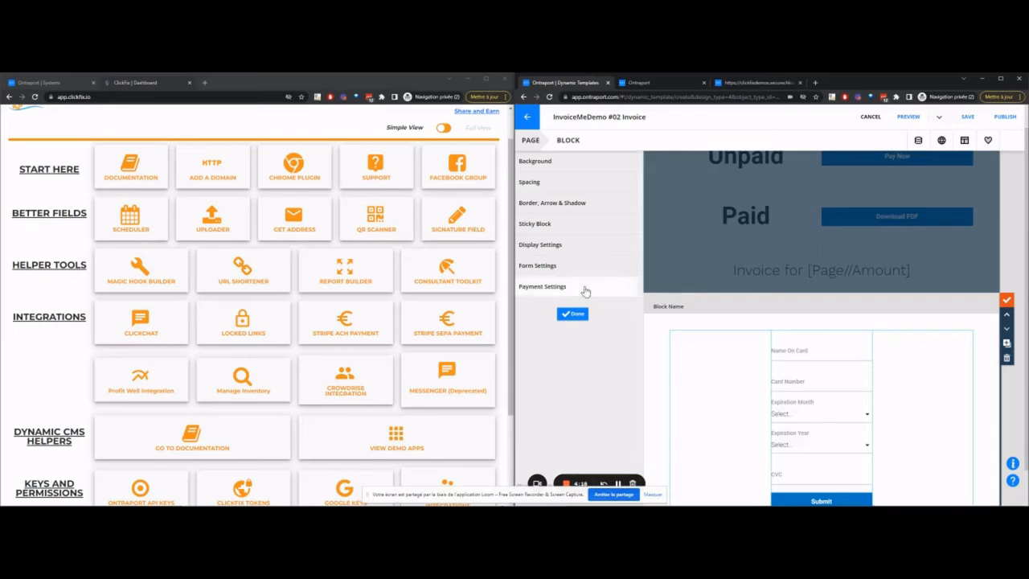
left_click(587, 291)
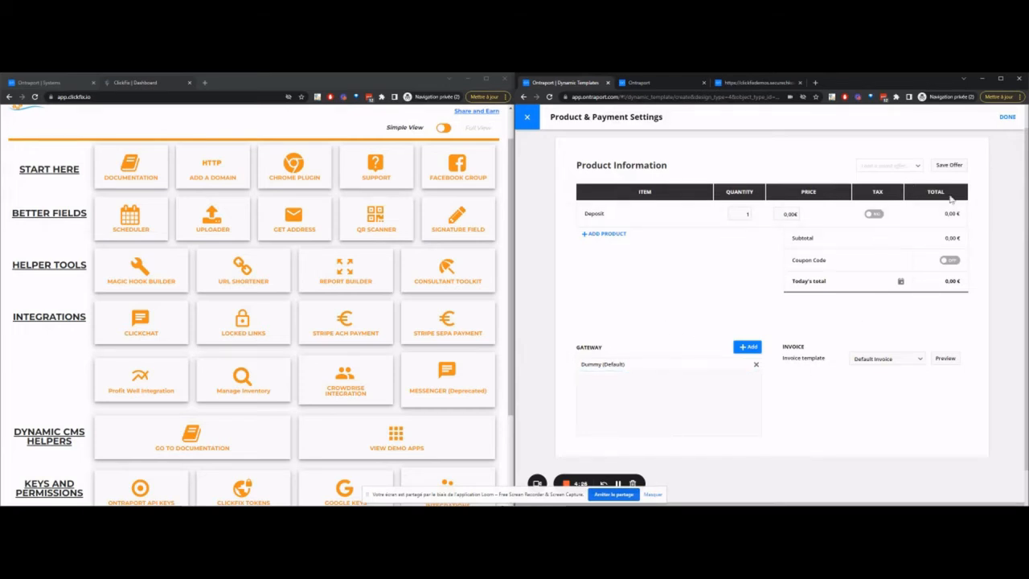
left_click(1009, 118)
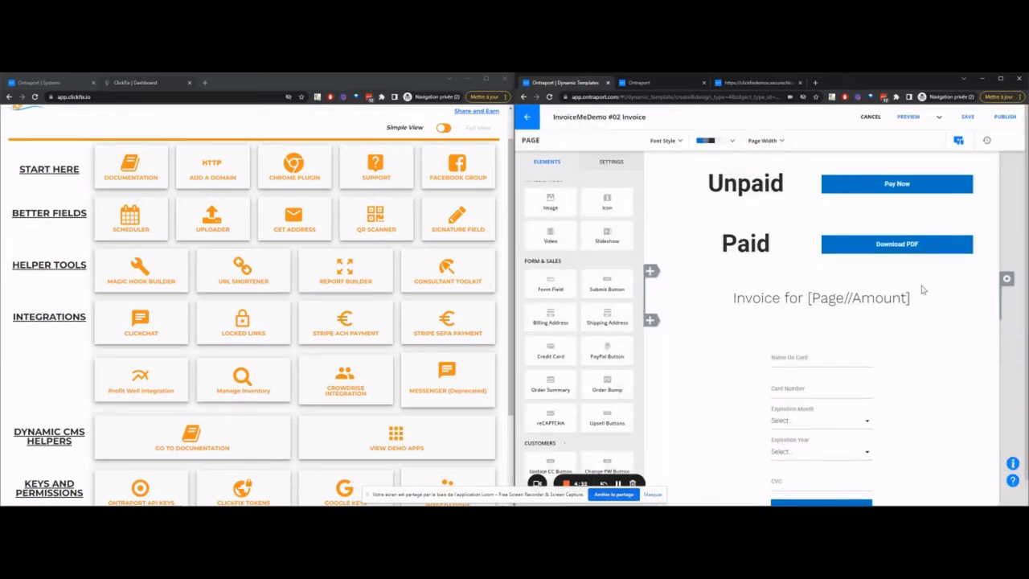
Step: Close the credit card block's settings and re-publish the dynamic invoice template to update its dynamic pages
scroll(936, 295, "up", 1)
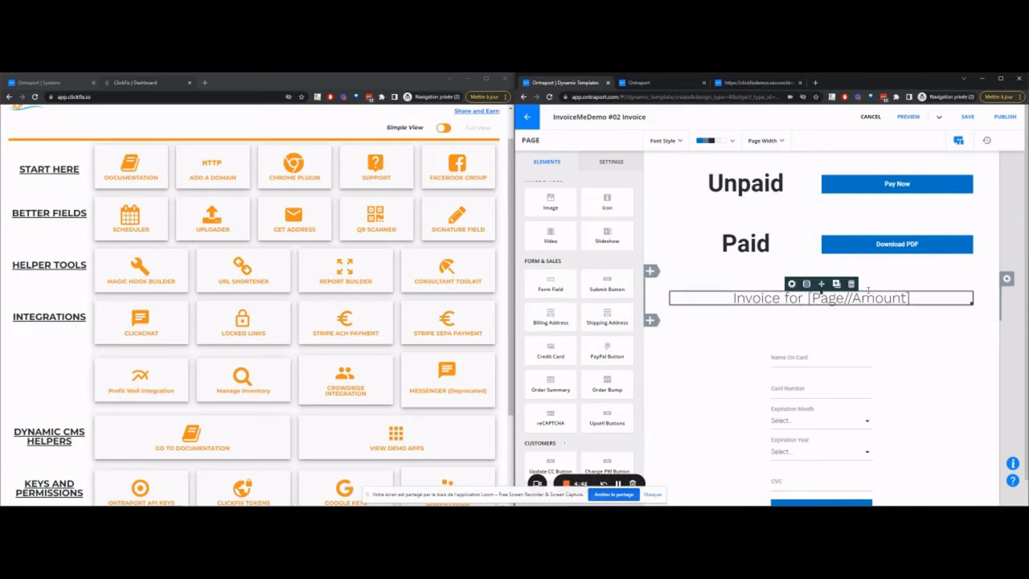
scroll(858, 299, "down", 1)
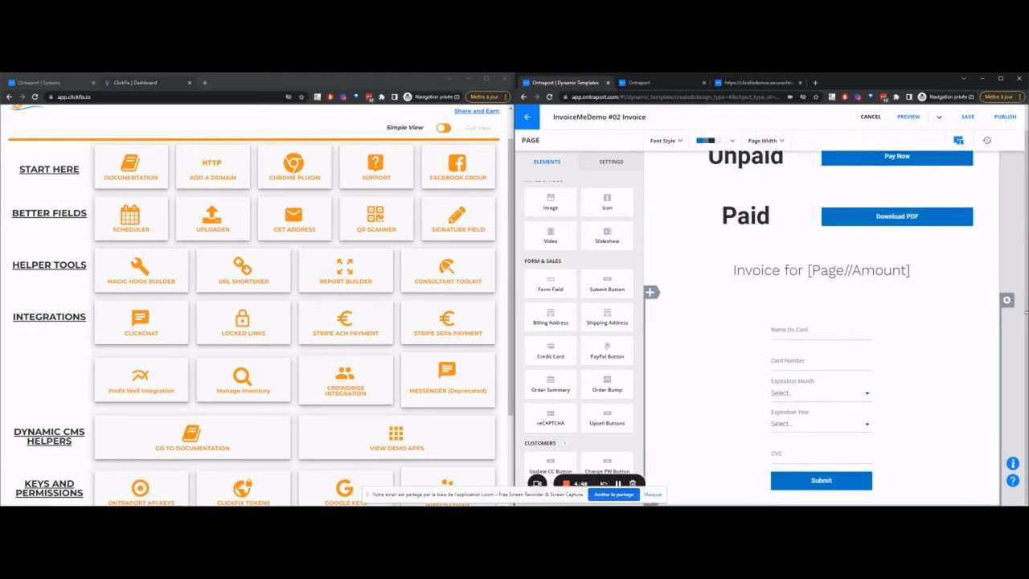
left_click(1009, 300)
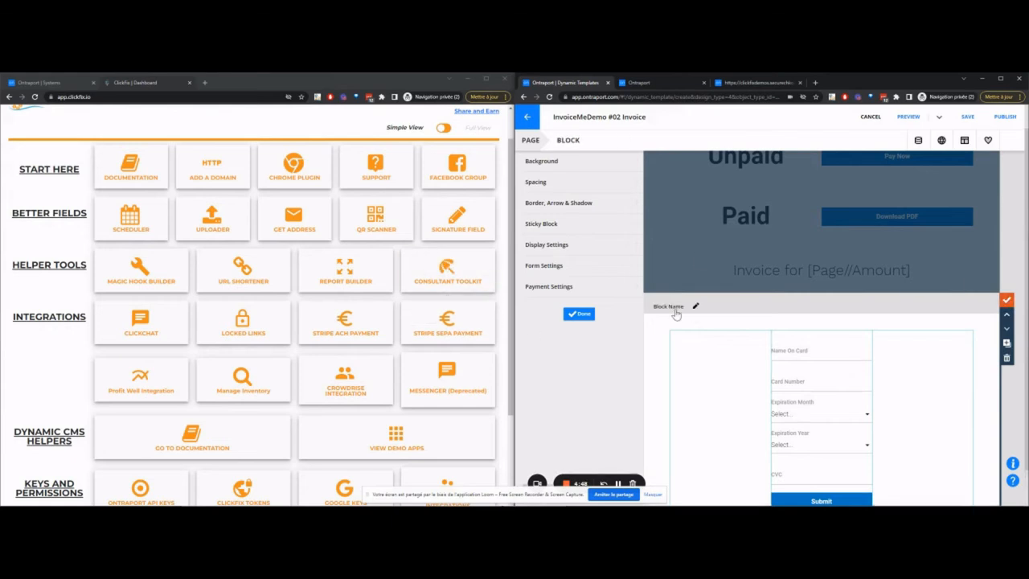
left_click(580, 315)
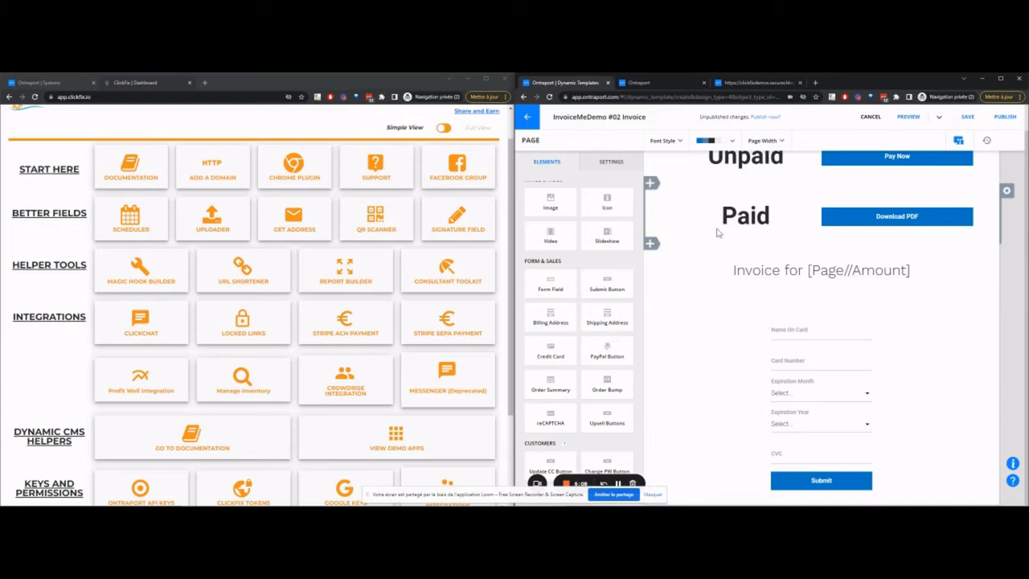
left_click(994, 121)
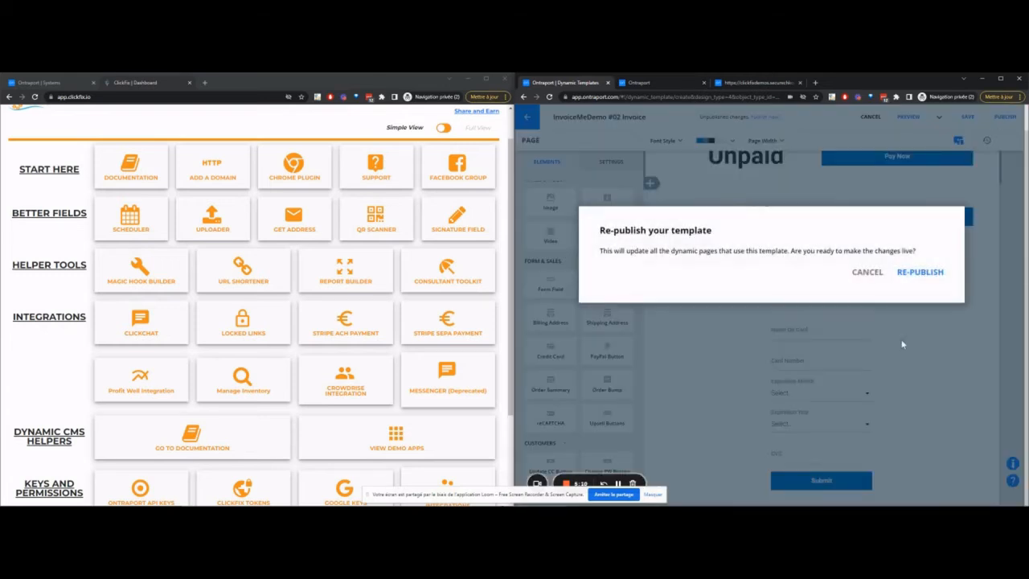
left_click(926, 274)
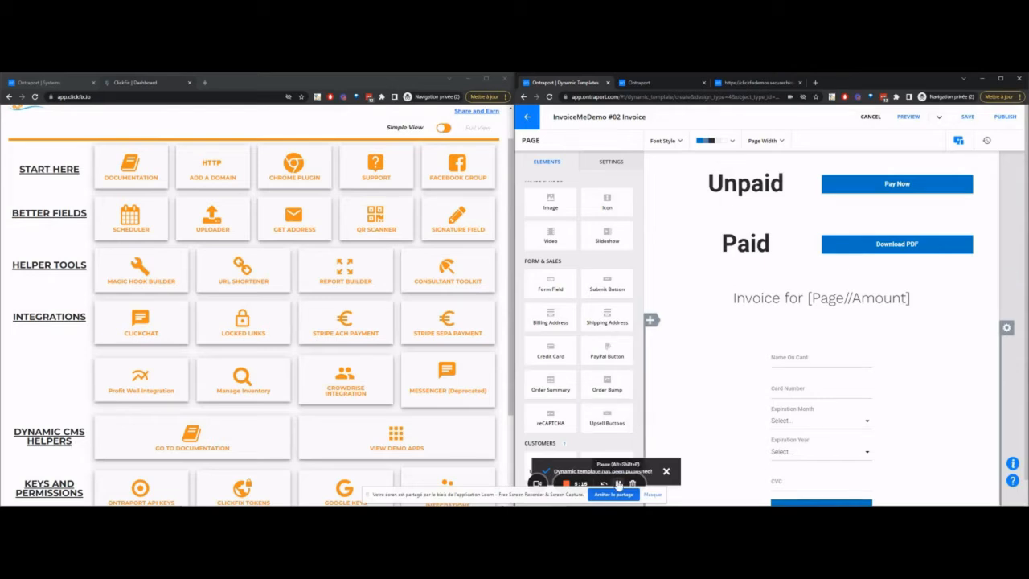
Step: Switch to ClickFix and open the domain, Ontraport API keys, Google keys and ClickFix tokens pages, ending on the tokens page
left_click(187, 105)
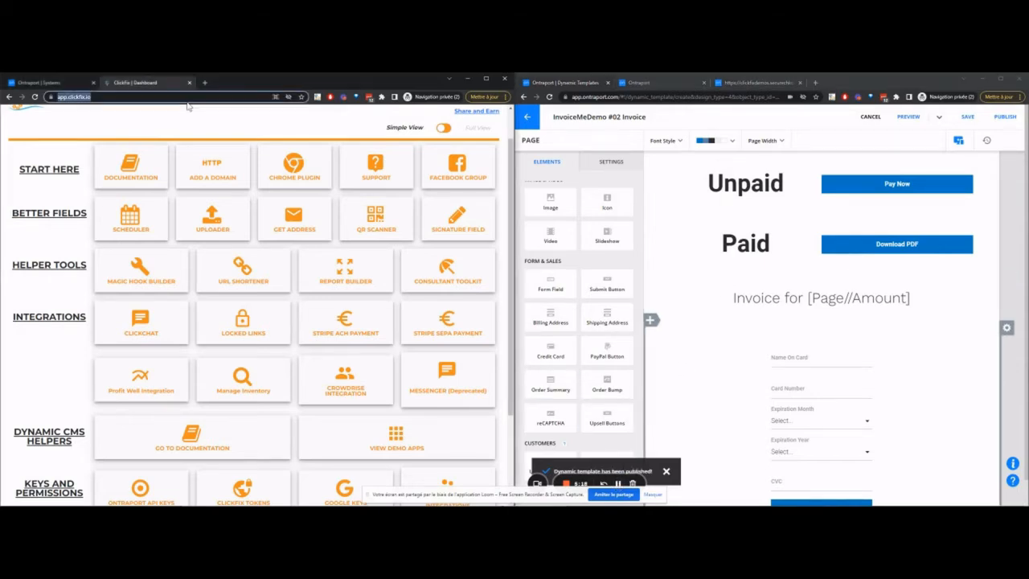
left_click(217, 158)
scroll(217, 158, "down", 3)
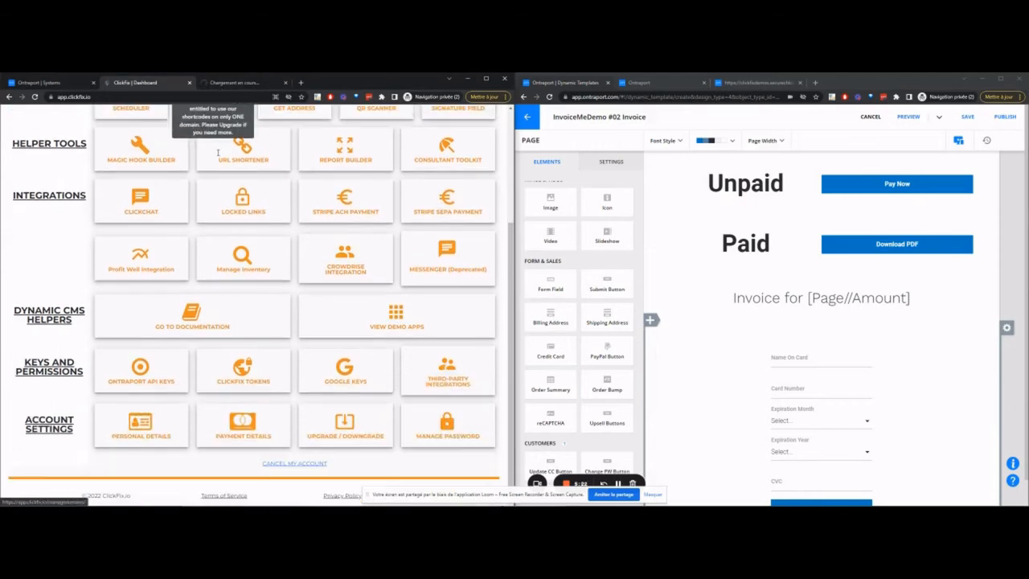
left_click(130, 370)
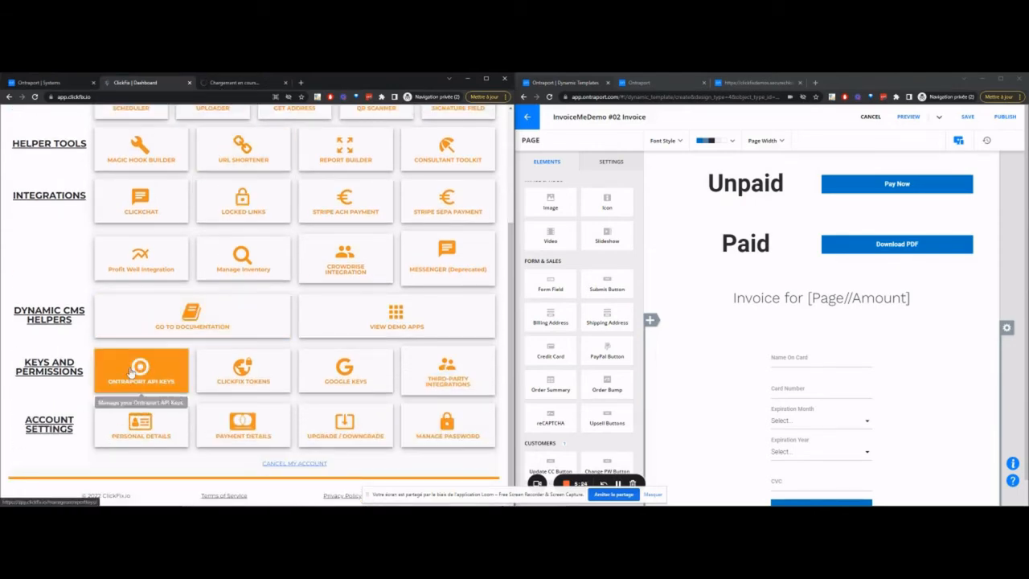
left_click(358, 374)
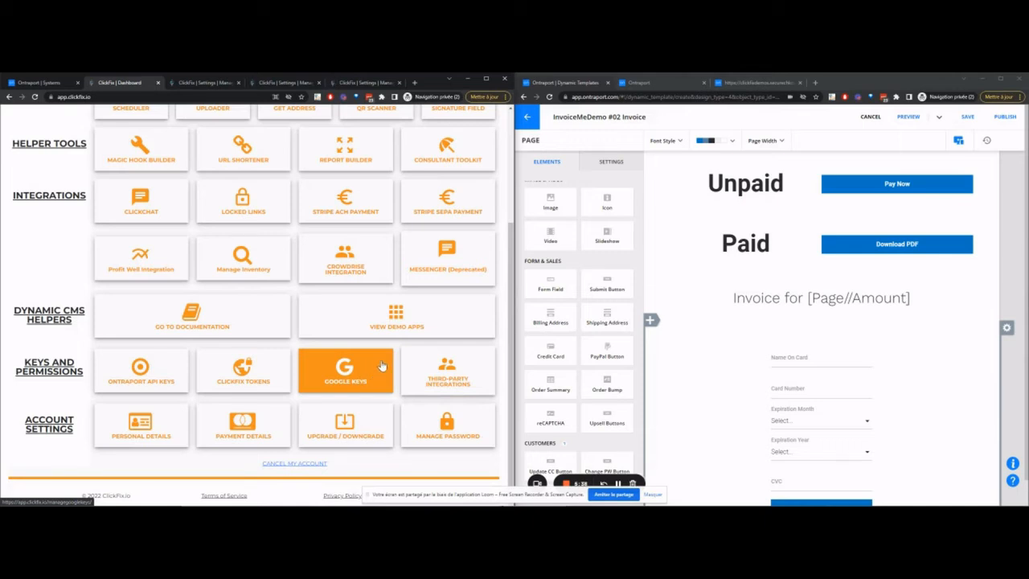
left_click(268, 368)
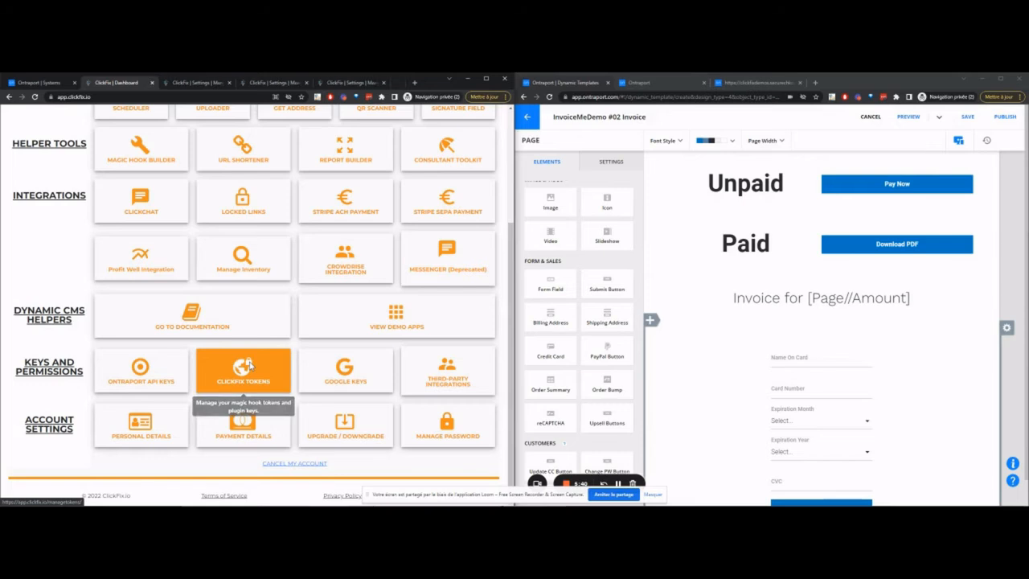
left_click(367, 83)
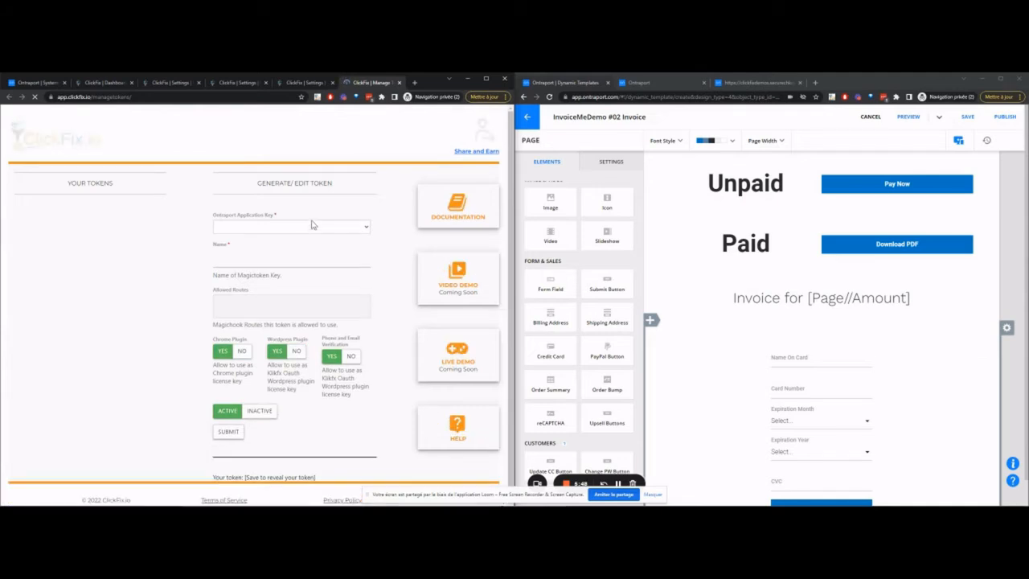
Step: Assign the Business account demo application key to a new ClickFix token and name it PDF & Log transaction
left_click(261, 231)
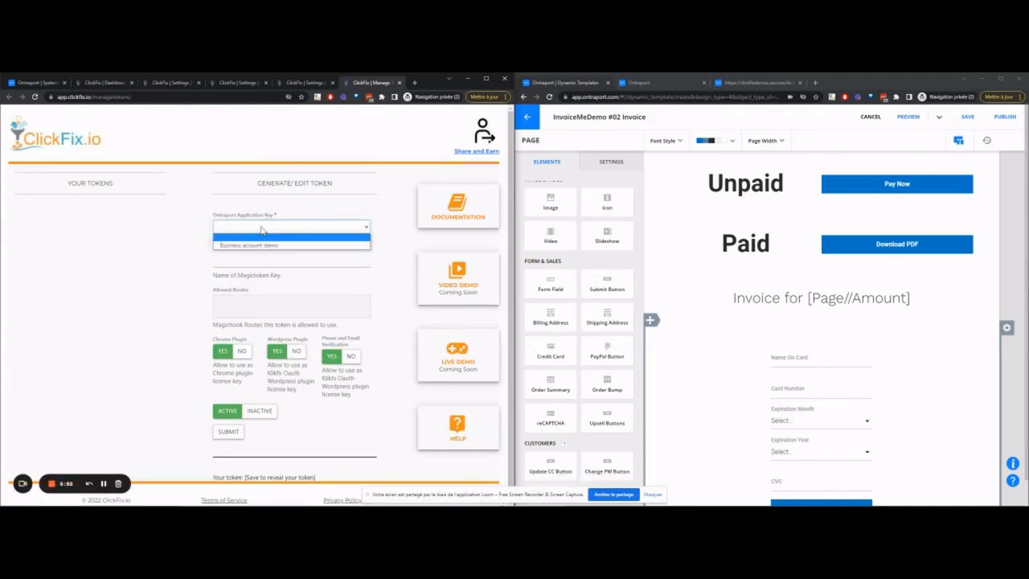
left_click(268, 243)
left_click(231, 261)
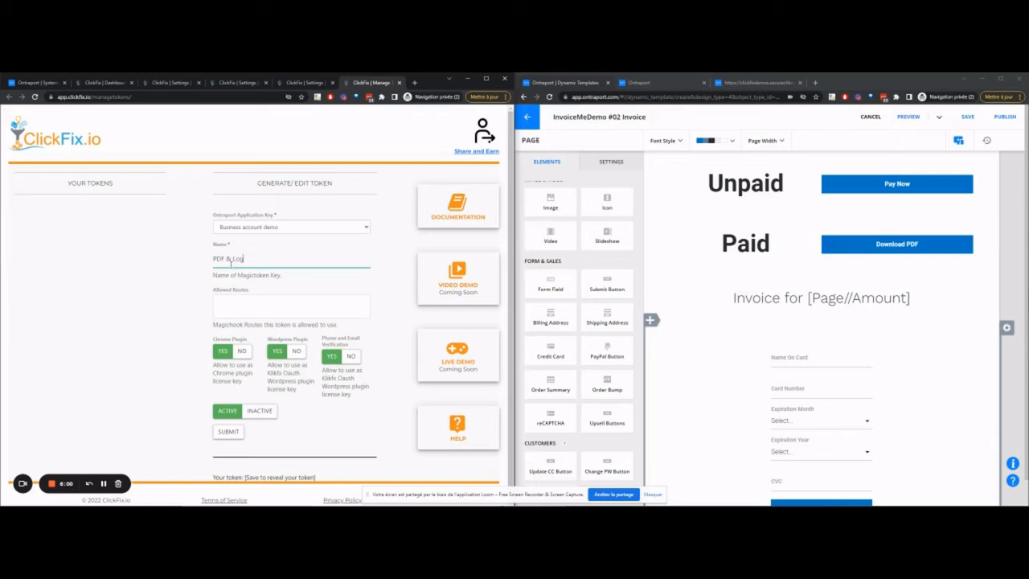
Step: Allow the token to use the Generate PDF of URL, Log Transaction and Change default card routes
left_click(279, 308)
type("pdf")
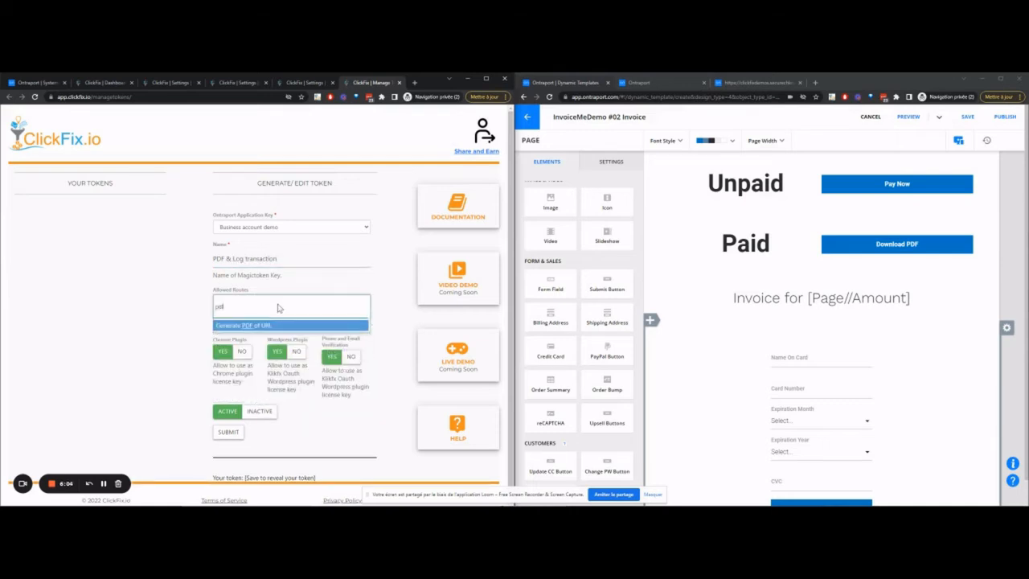
left_click(280, 322)
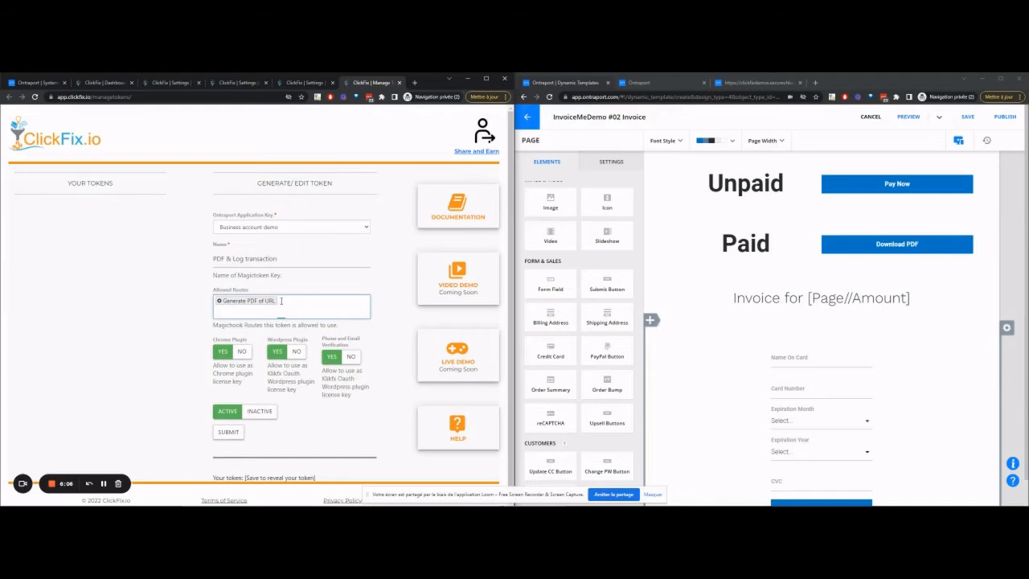
left_click(281, 303)
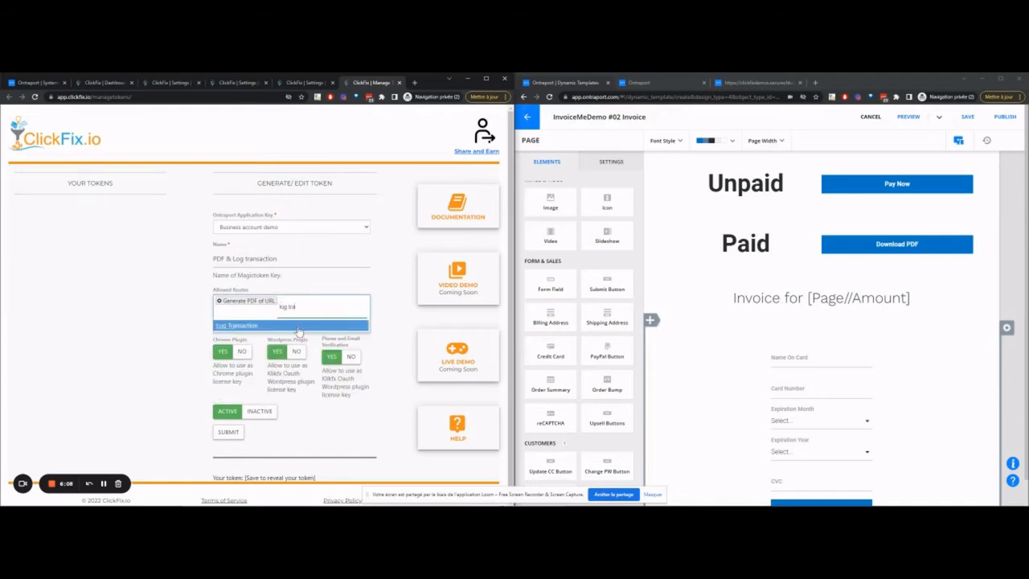
left_click(299, 326)
type("card")
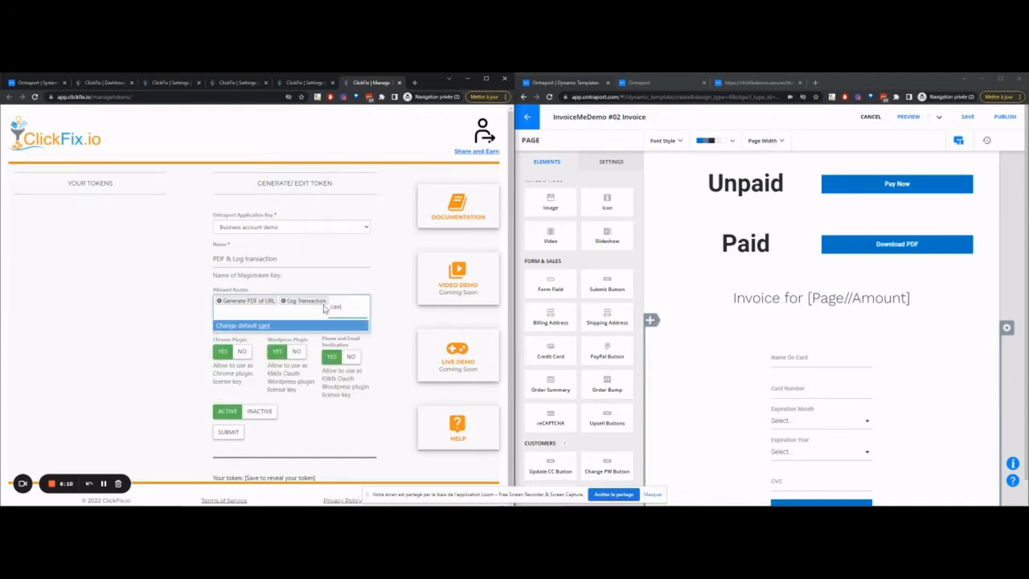
left_click(317, 325)
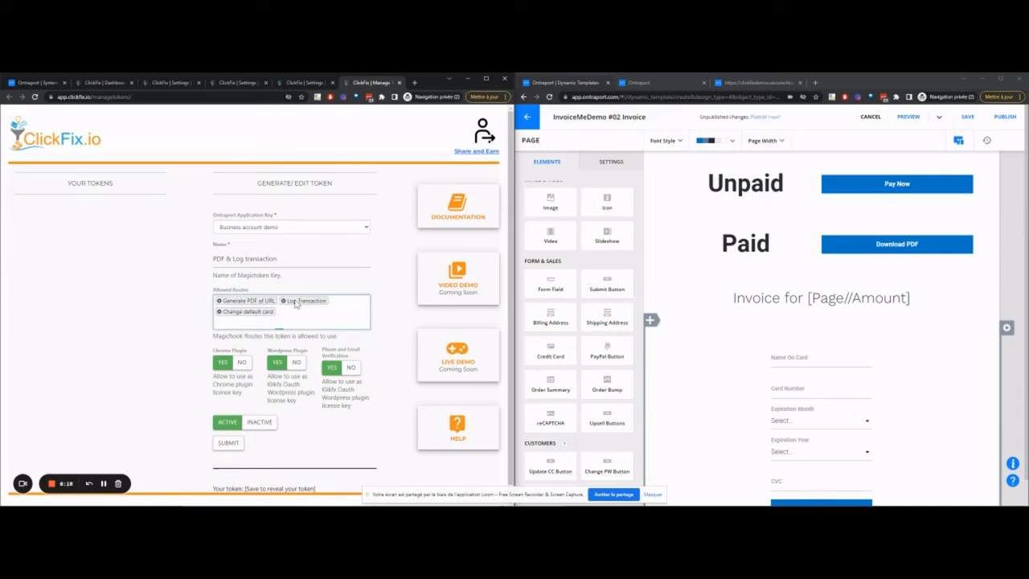
Step: Disallow the token's use as a Chrome plugin and WordPress plugin license key, and submit the token
left_click(242, 362)
left_click(296, 362)
left_click(350, 366)
left_click(232, 445)
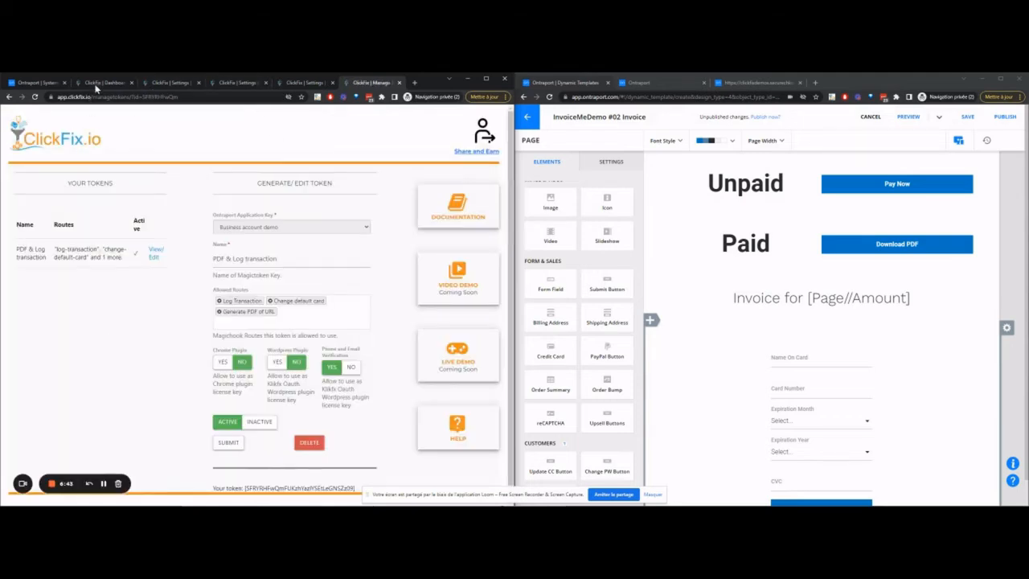
Step: Set up an uploader module named PDF Invoice with the Business account demo key, Google provider, Demo OAuth key and public links
left_click(94, 82)
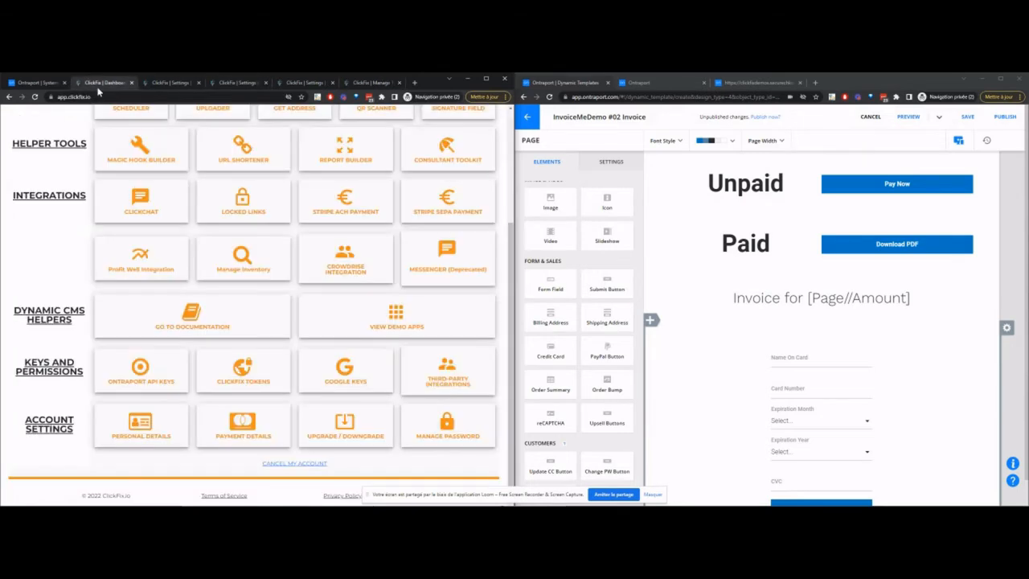
scroll(161, 181, "up", 1)
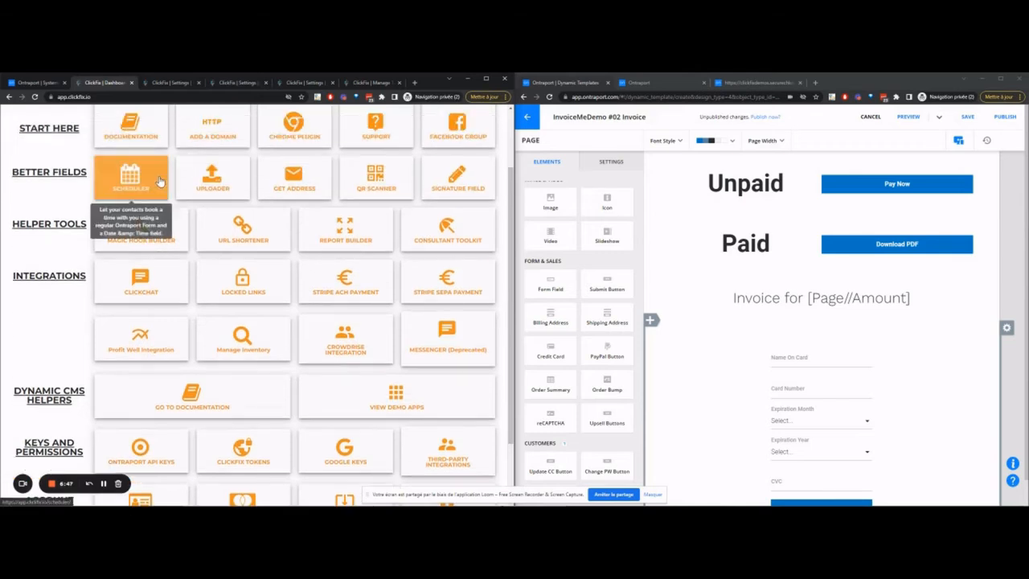
left_click(215, 181)
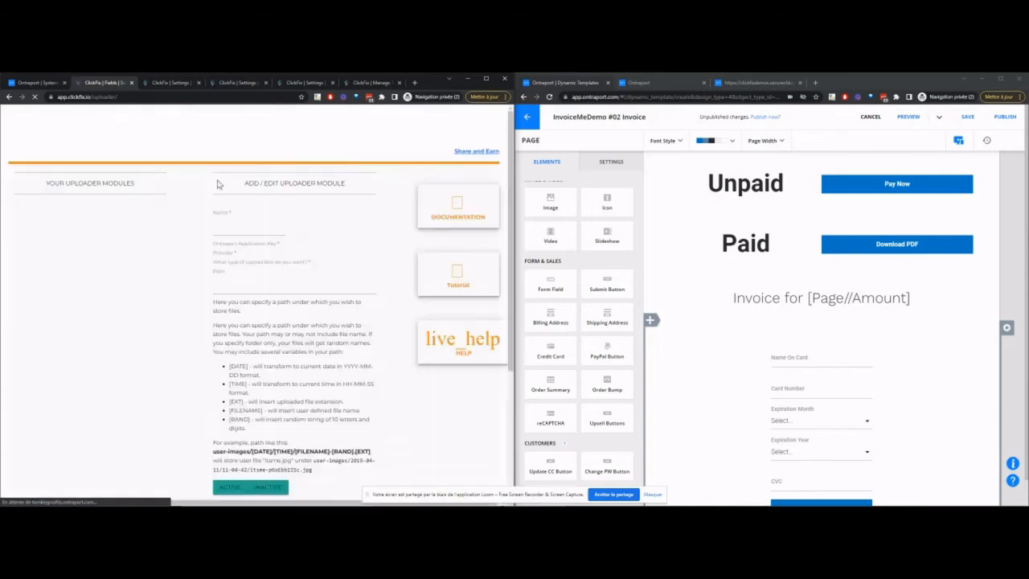
left_click(242, 229)
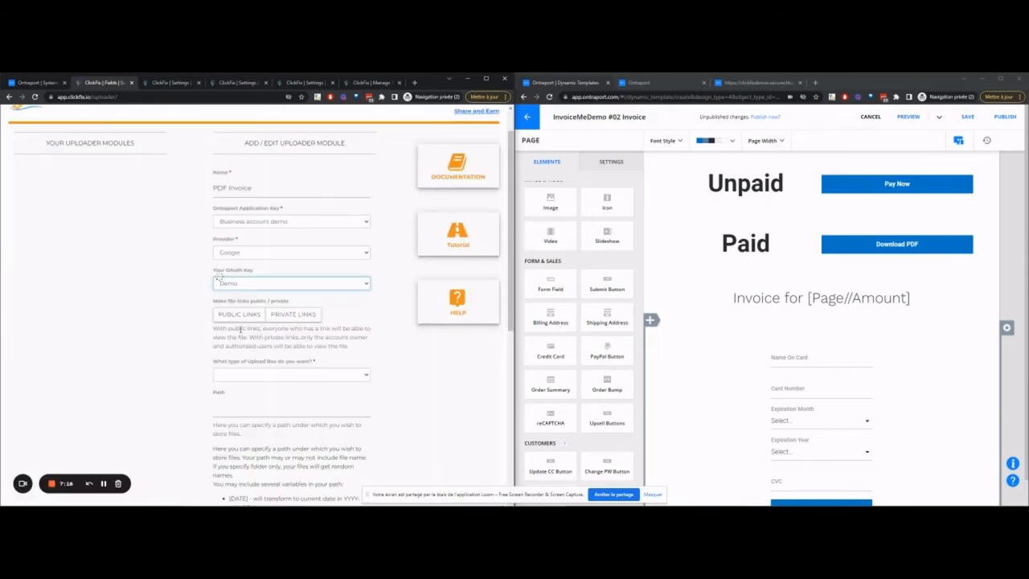
left_click(239, 314)
Step: Set the uploader's upload box type to File only and its valid extension to pdf
scroll(348, 342, "down", 1)
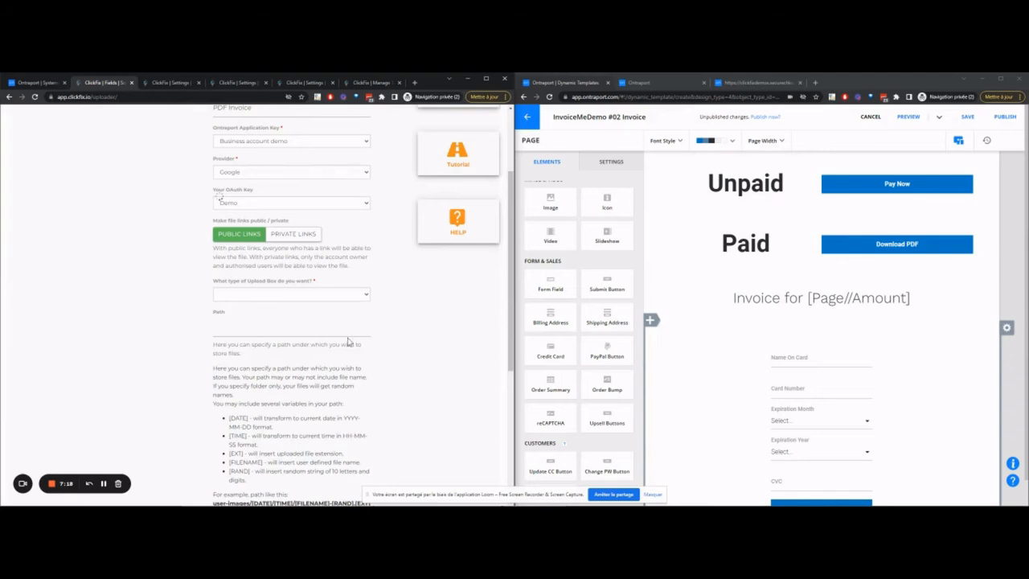
left_click(282, 296)
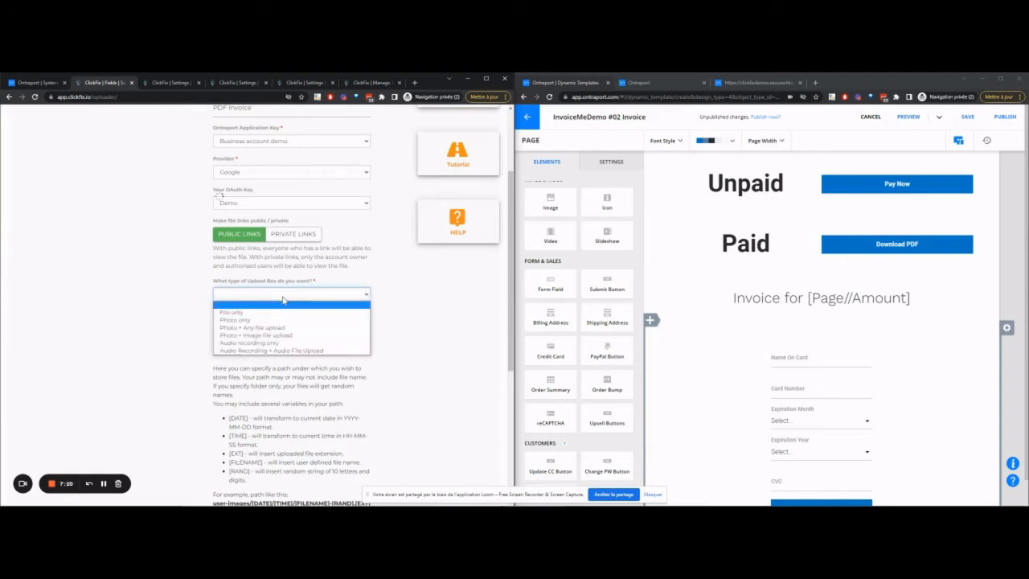
left_click(282, 312)
left_click(273, 329)
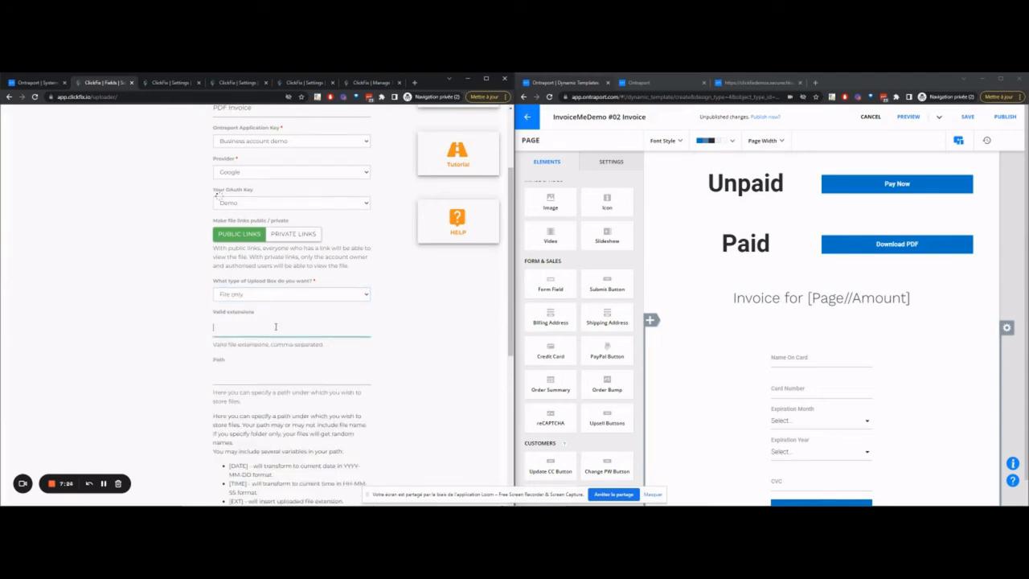
scroll(275, 327, "down", 3)
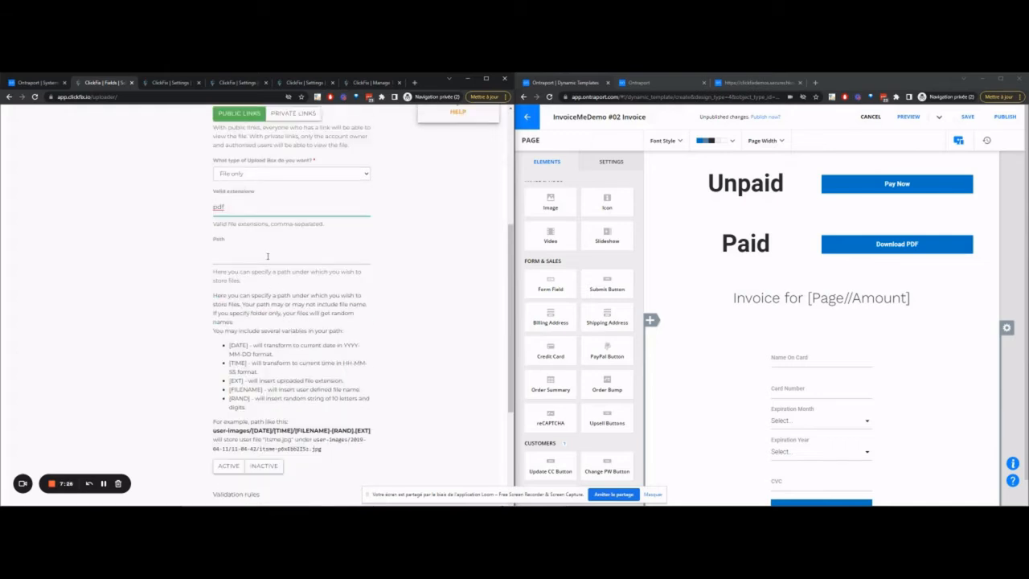
Step: Set the uploader's storage path to invoices/[DATE]/[TIME]/[FILENAME]-[RAND].[EXT], based on the example path
left_click(268, 256)
left_click_drag(369, 431, 213, 430)
key("ctrl+c")
left_click(241, 256)
key("ctrl+v")
left_click_drag(238, 255, 180, 259)
type("invoices/")
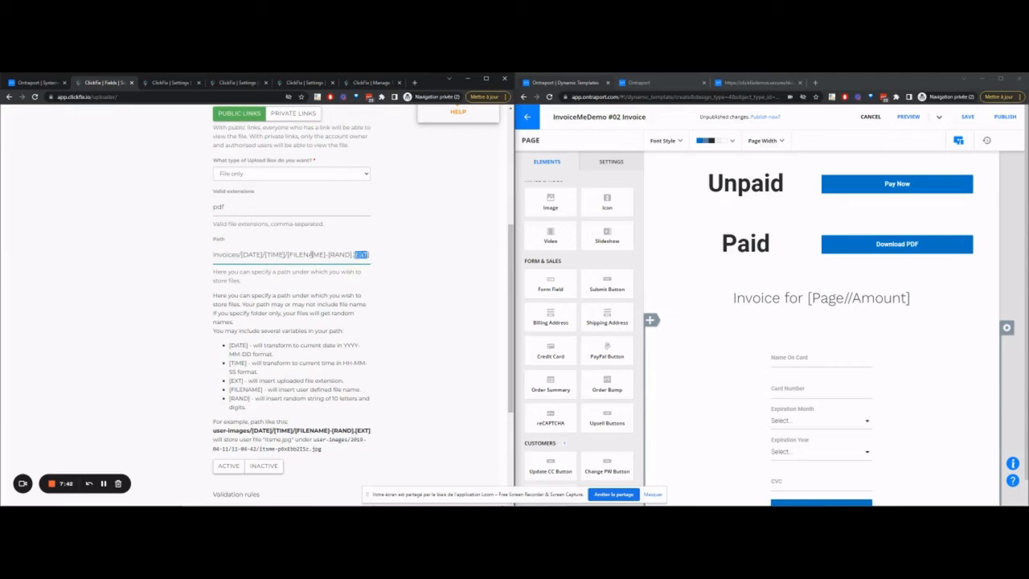
Step: Make the uploader module active without allowing several files, and submit it
scroll(308, 298, "down", 2)
left_click(231, 348)
scroll(231, 347, "down", 1)
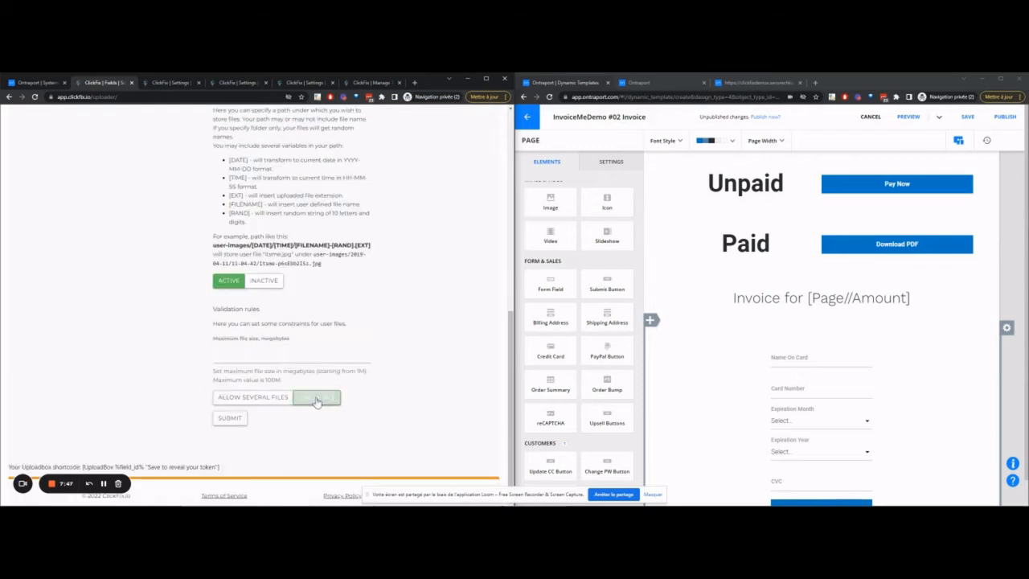
left_click(230, 420)
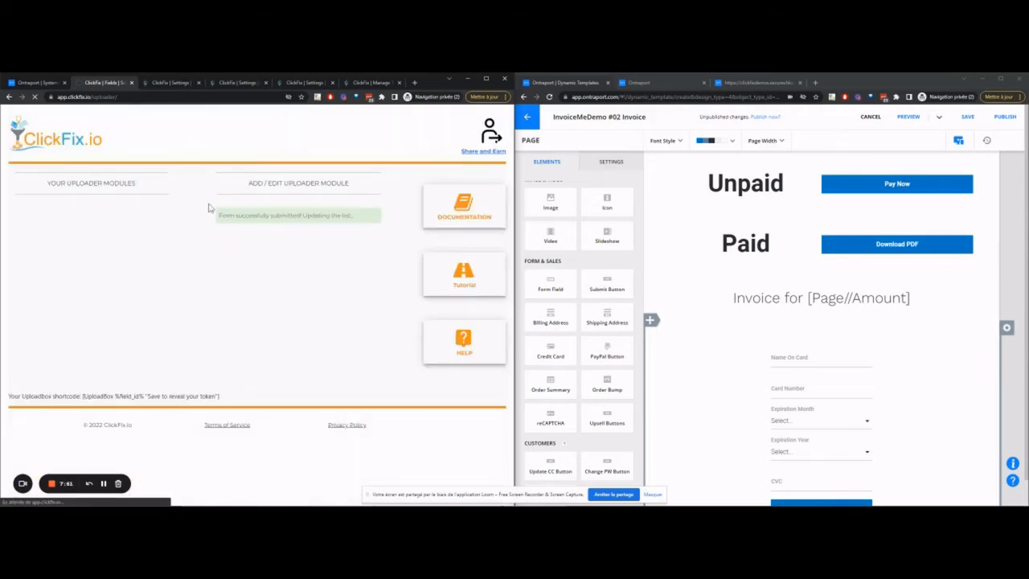
Step: Place the tokens page beside the uploader page and review the uploader modules and registered domains
left_click_drag(354, 82, 140, 90)
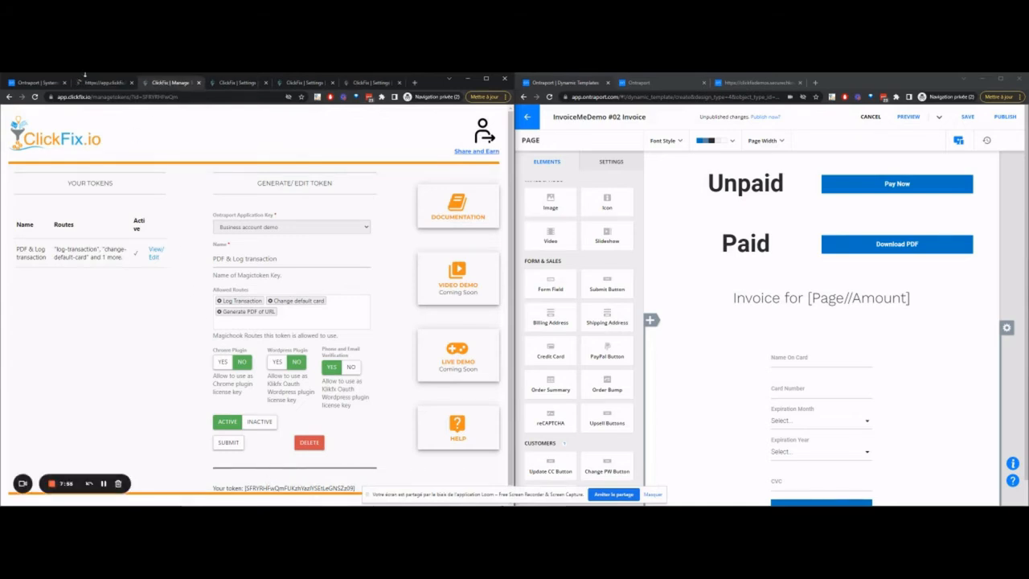
left_click(87, 83)
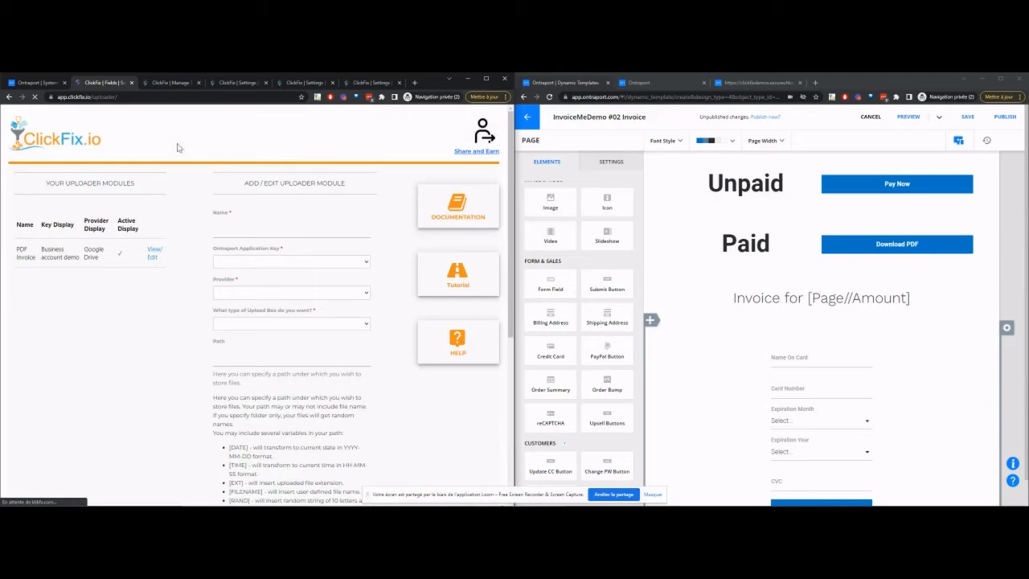
left_click(231, 87)
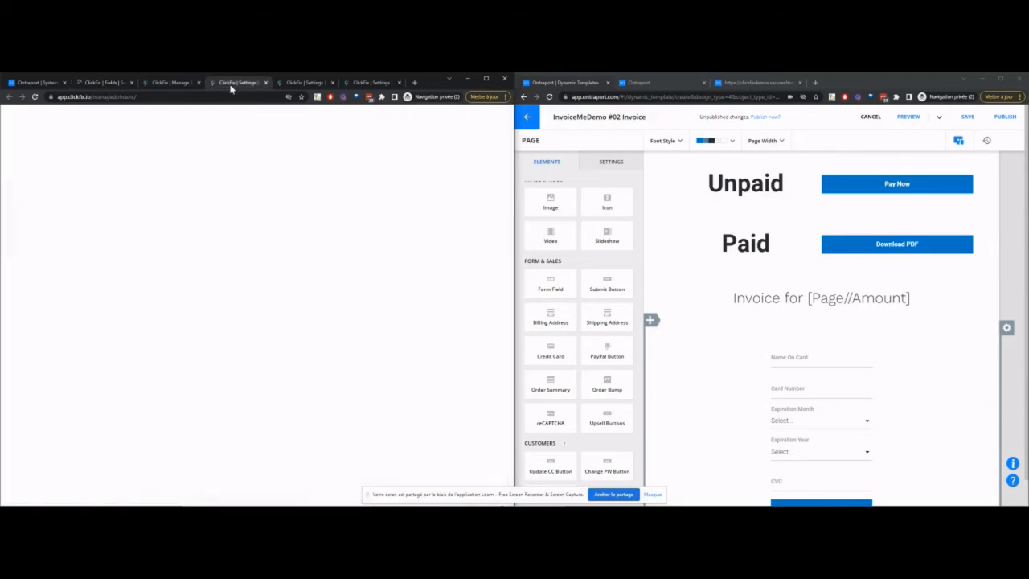
left_click_drag(367, 252, 228, 254)
left_click(253, 216)
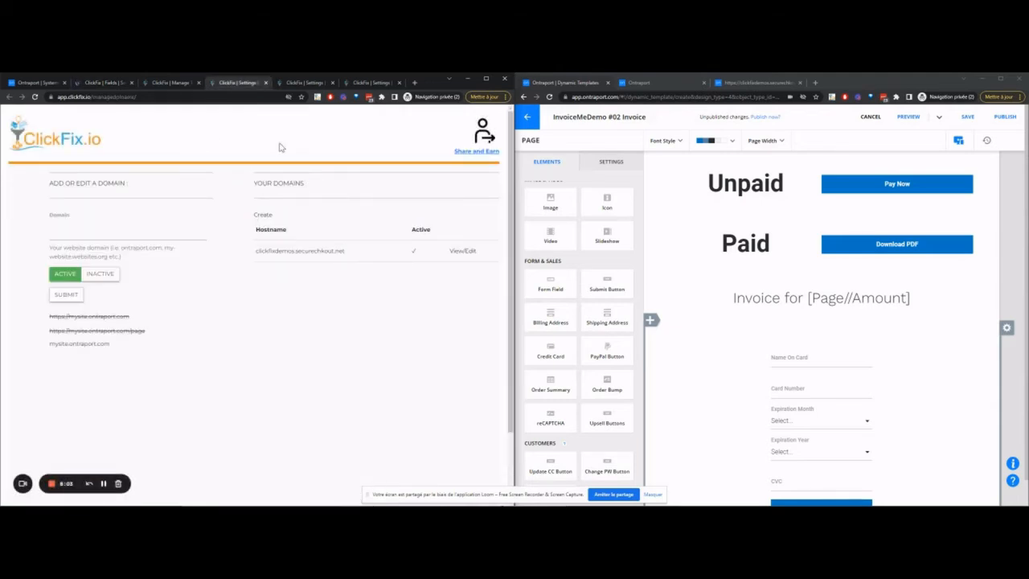
Step: Review the saved Ontraport keys and Google keys in ClickFix, and look over the payment form on the invoice template
left_click(304, 82)
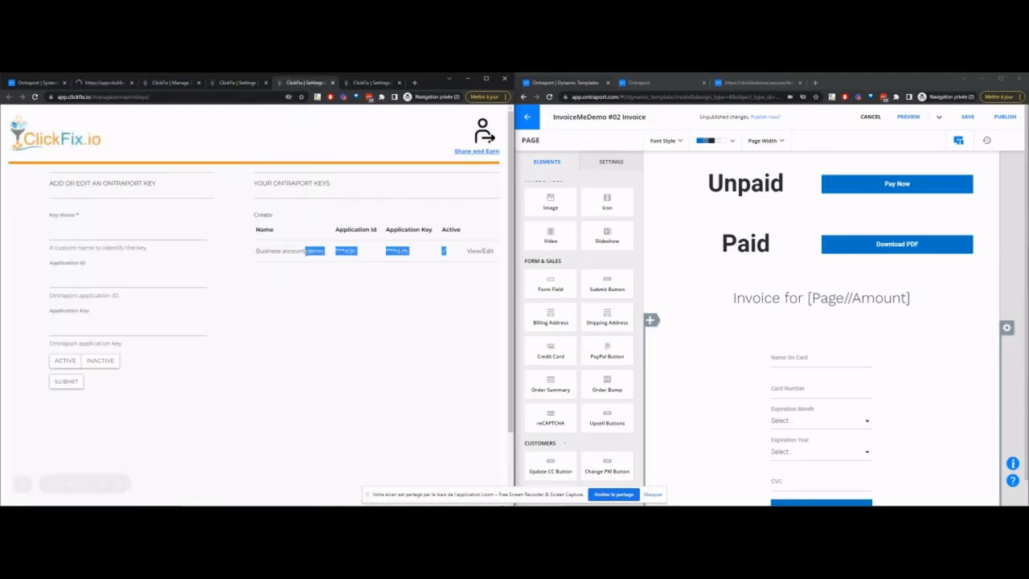
left_click(371, 82)
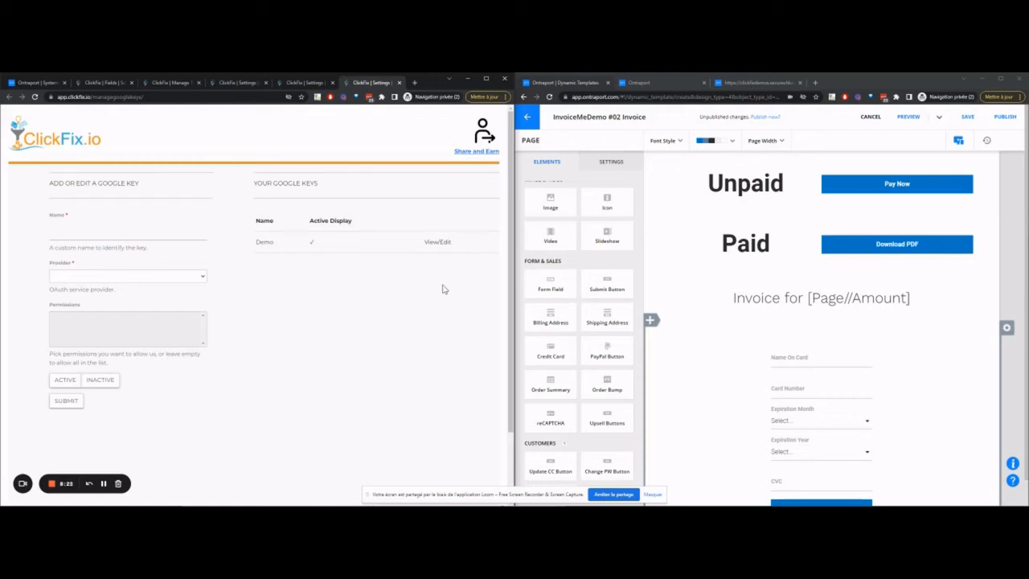
scroll(909, 362, "down", 1)
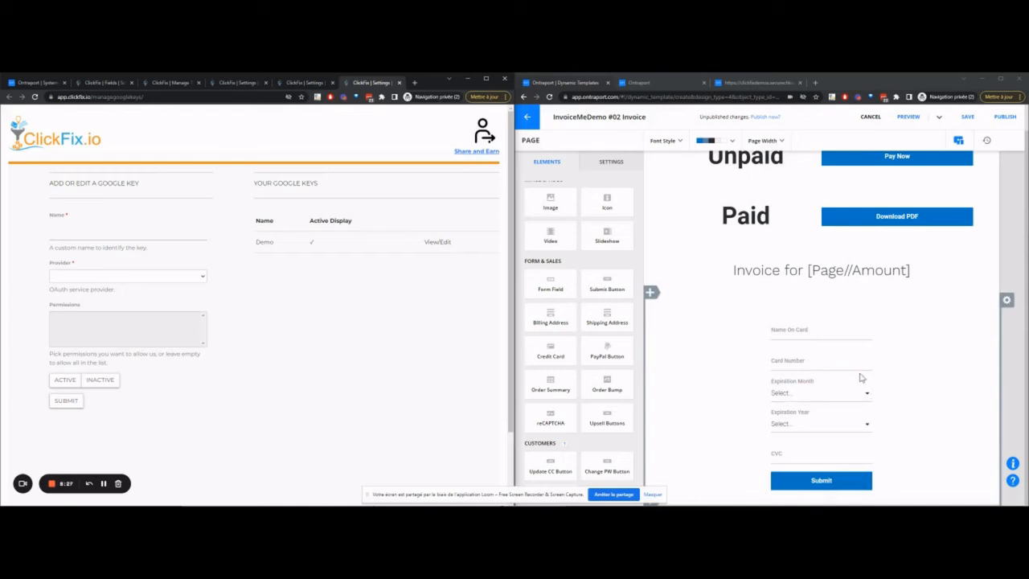
Step: Leave the landing page editor and open the field editor for Contacts in Ontraport at the Invoice fields
left_click(666, 84)
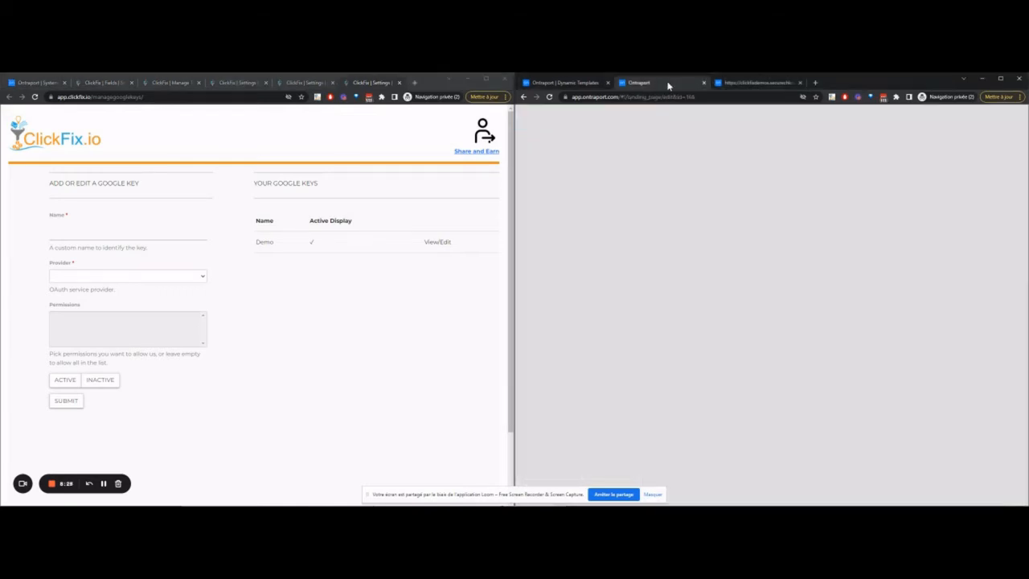
left_click(526, 117)
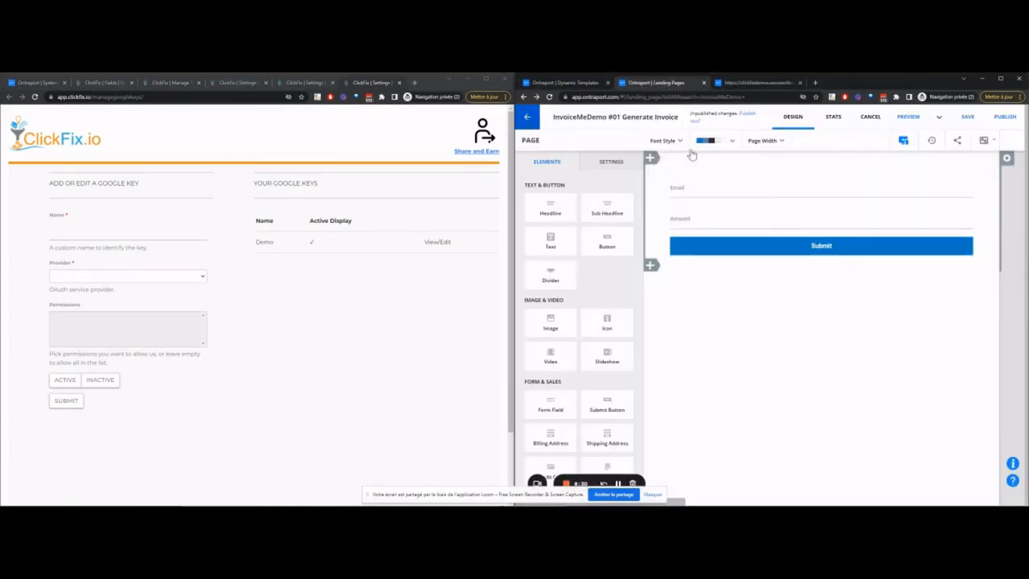
mouse_move(653, 120)
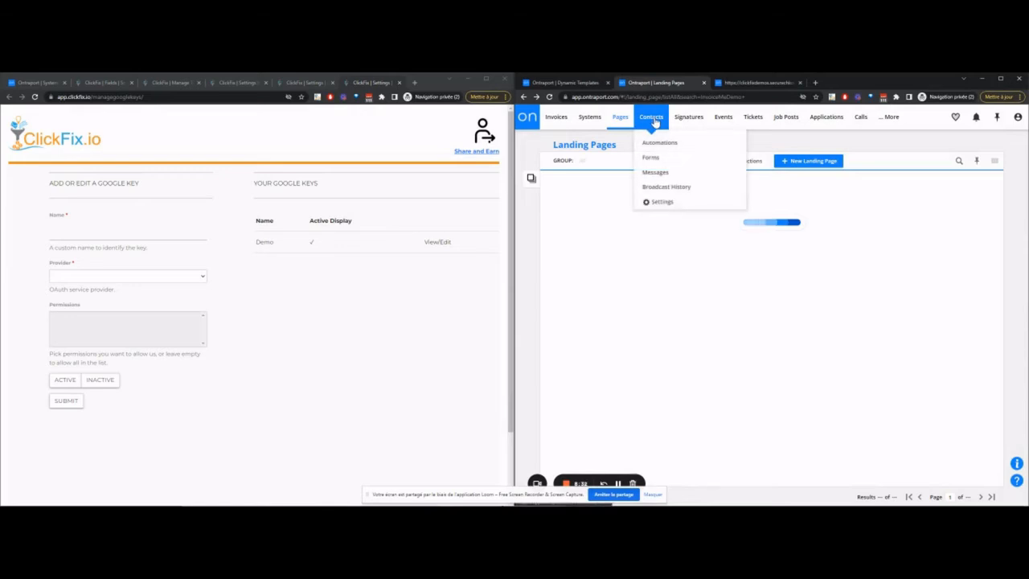
left_click(662, 208)
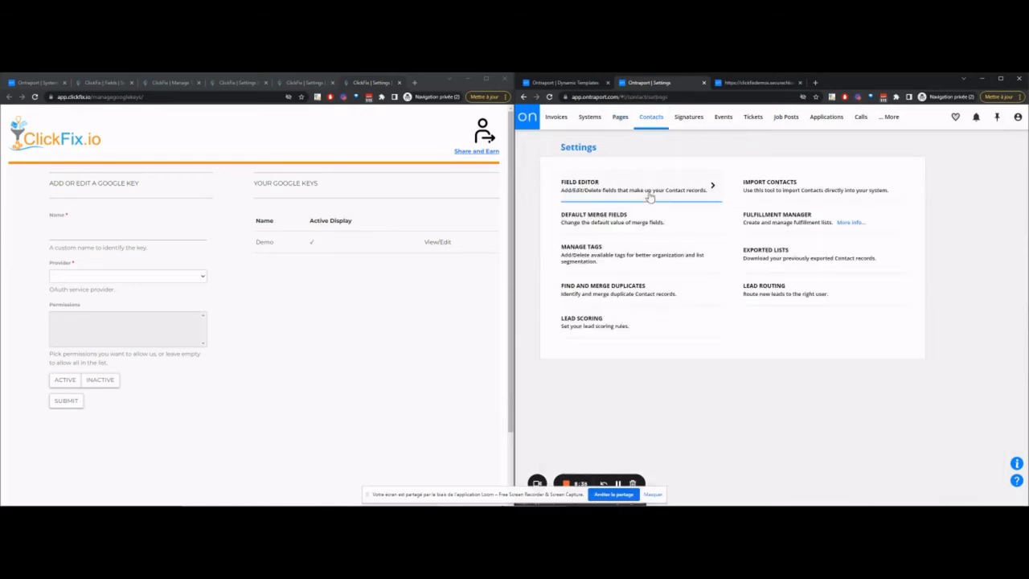
left_click(637, 197)
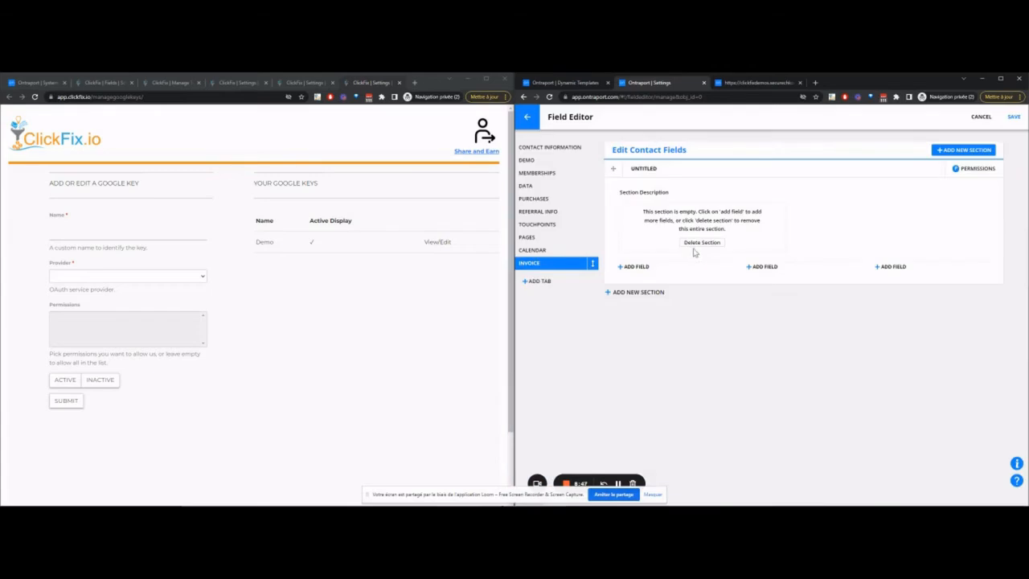
Step: Add a contact field named Transaction Status For Current Charge, of type Dropdown, with three blank options
left_click(646, 266)
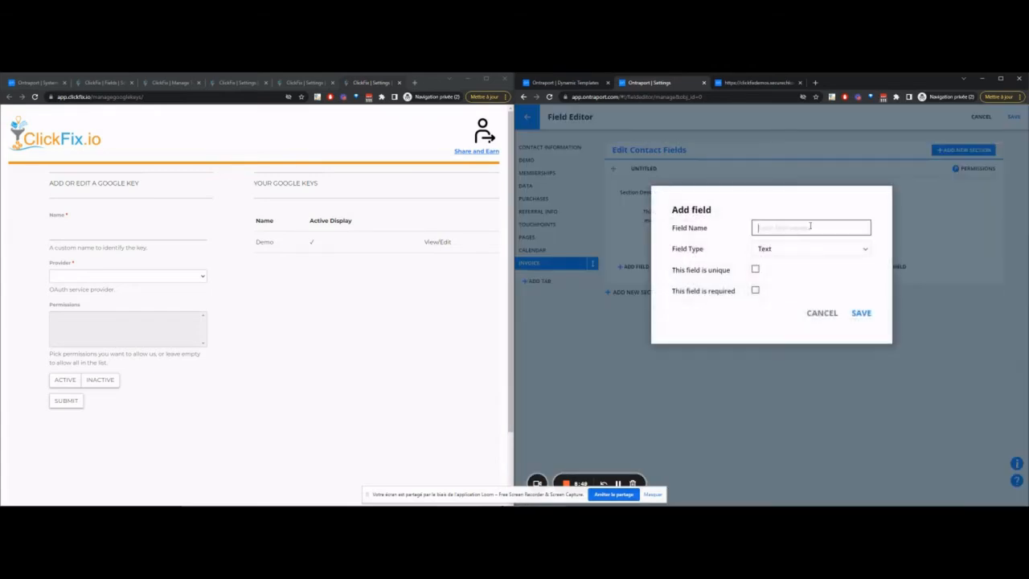
type("Tran")
type("arge")
key("Tab")
type("do")
key("BackSpace")
type("r")
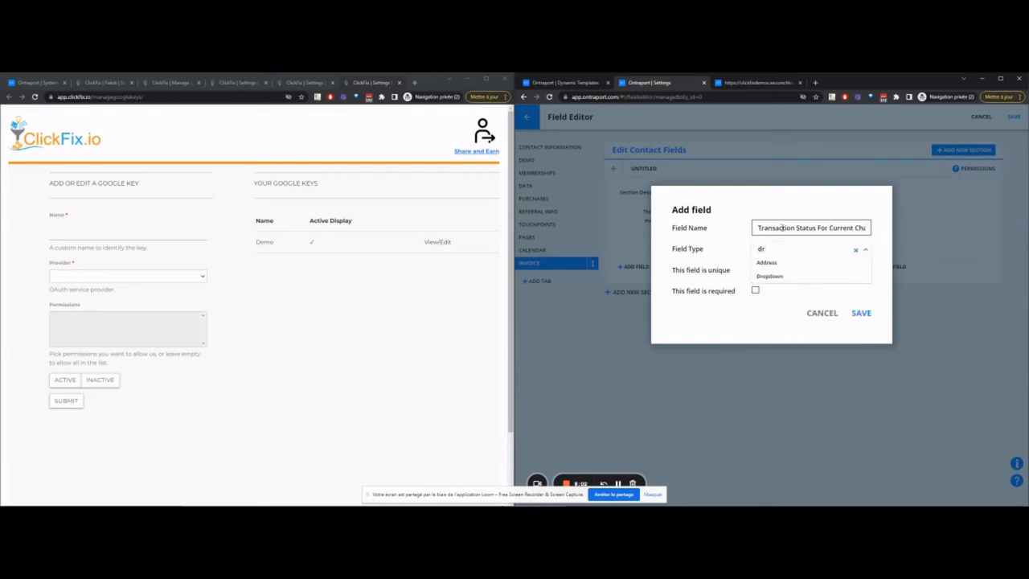
left_click(779, 276)
left_click(818, 278)
left_click(818, 279)
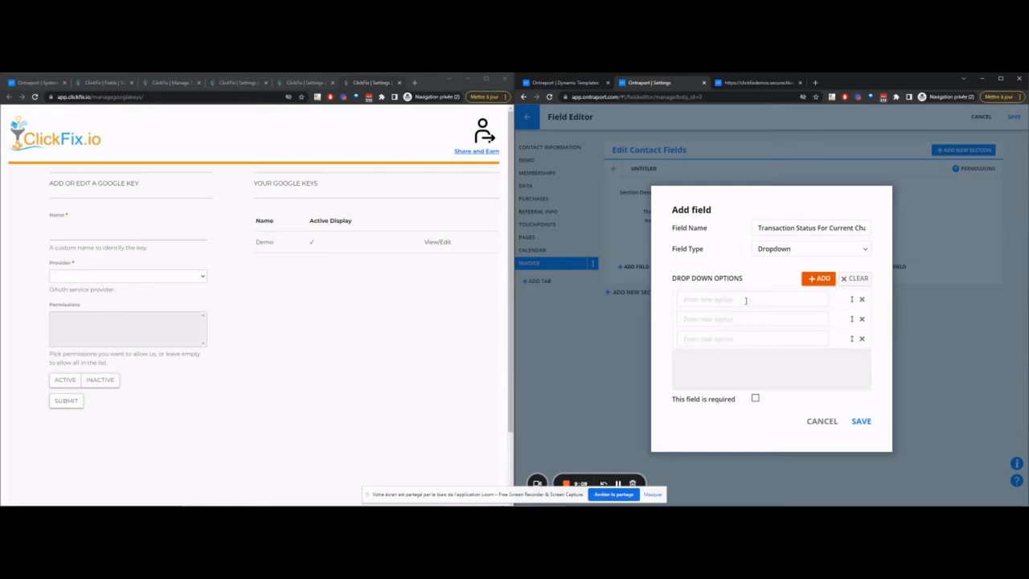
Step: Fill the dropdown options with ChargeCard, Success and Failure, and save the field
left_click(742, 298)
key("ctrl+v")
key("Tab")
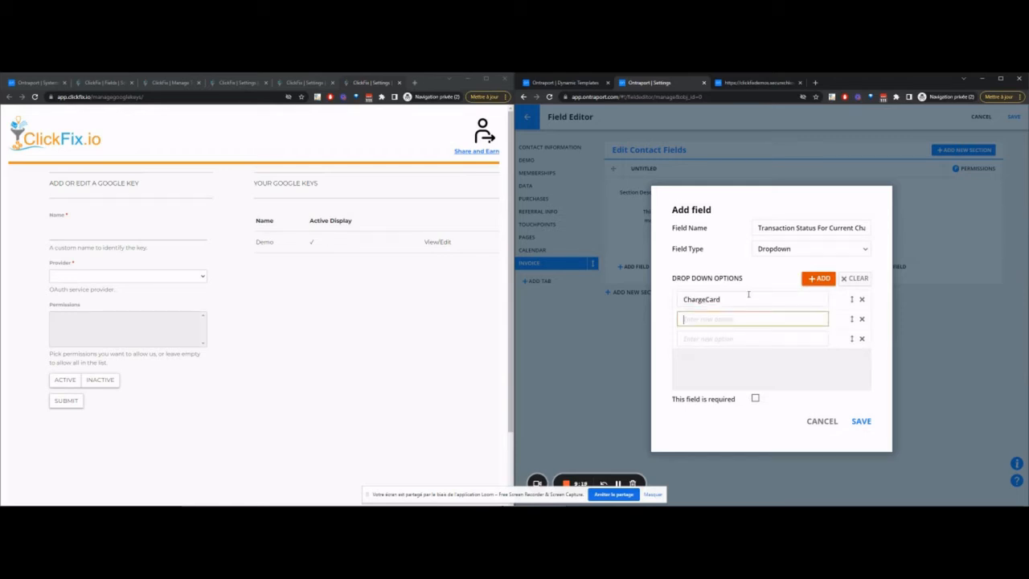
type("Success")
key("Tab")
type("Fa")
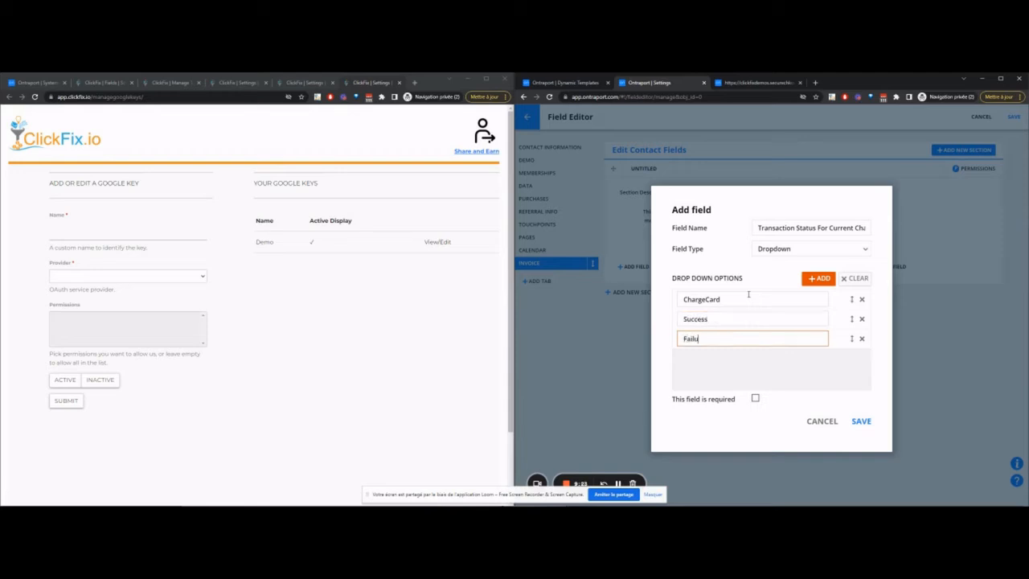
key("Return")
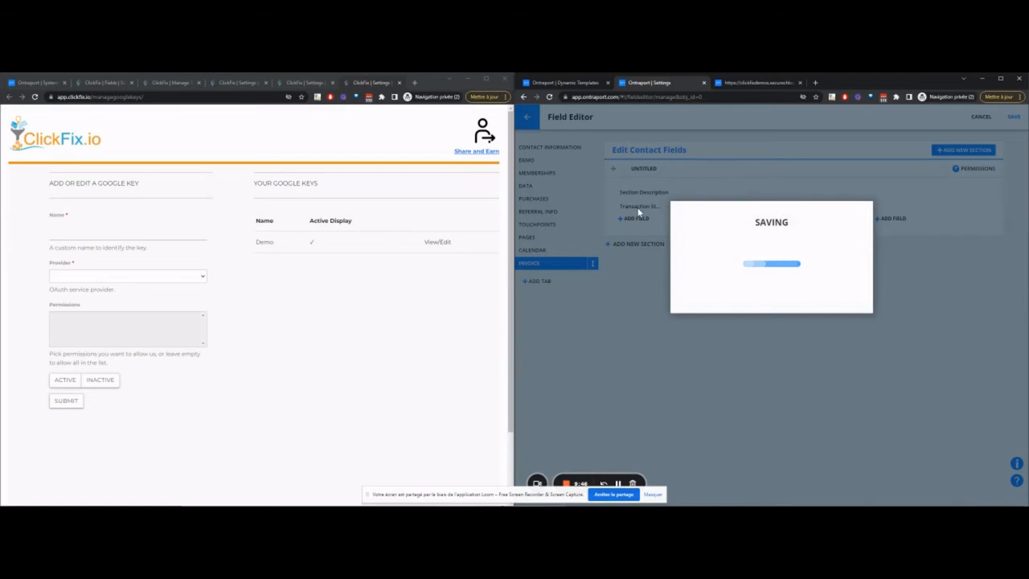
Step: In the contact automation InvoiceMeDemo, add a trigger for when Transaction Status For Current Charge is updated
left_click(649, 149)
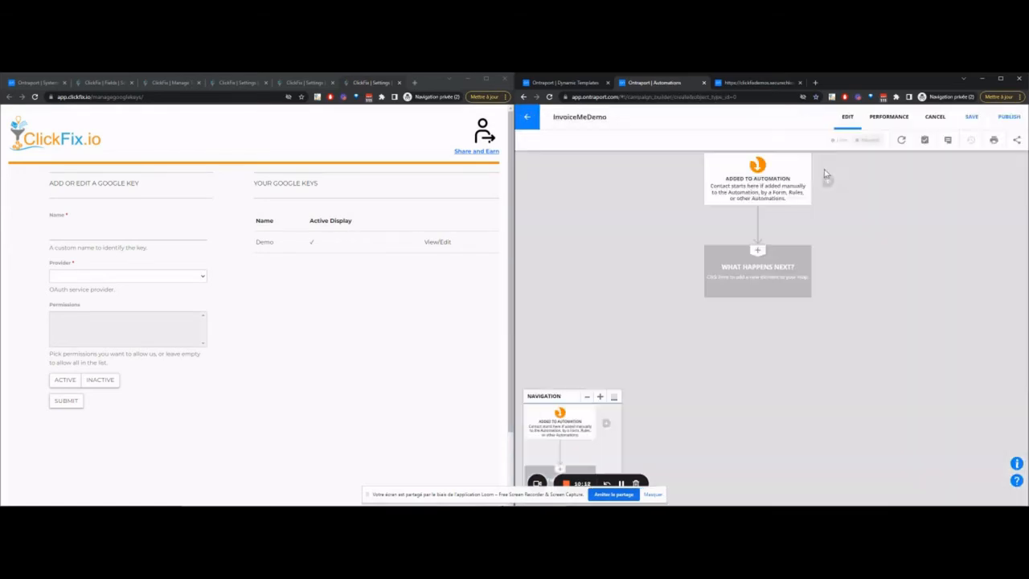
left_click(837, 189)
left_click(949, 284)
left_click(931, 318)
left_click(729, 320)
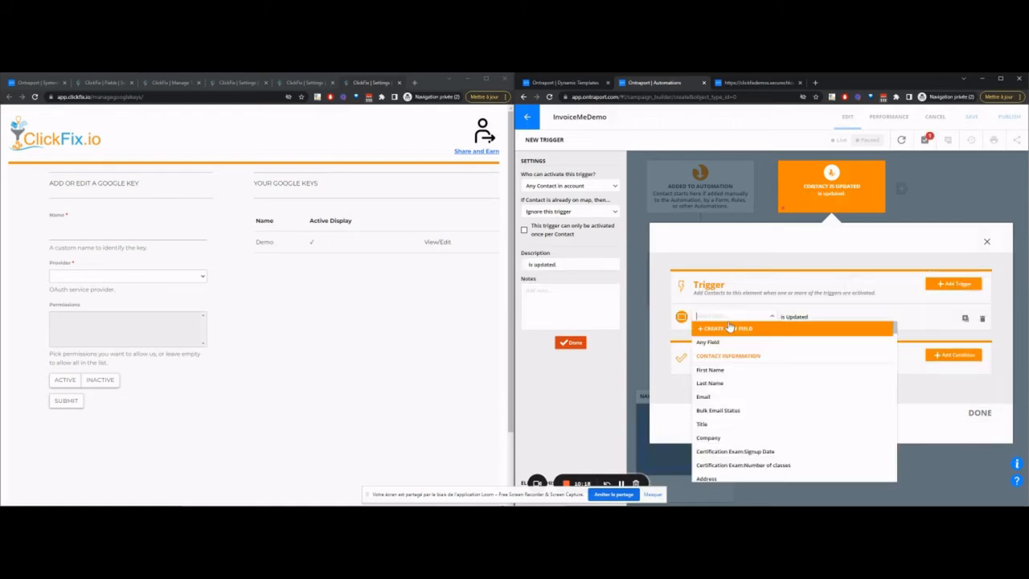
left_click(740, 326)
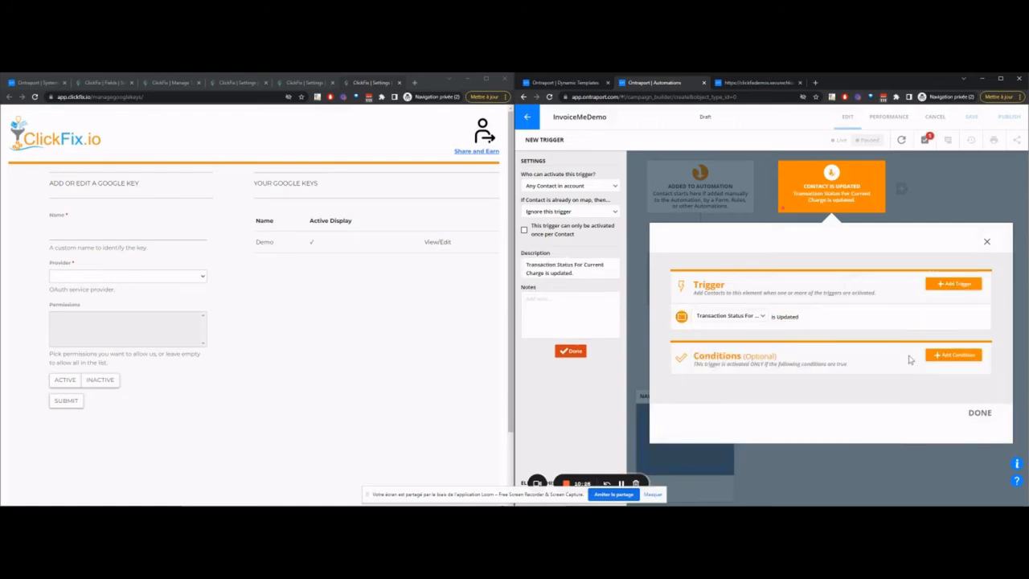
Step: Add the condition Transaction Status For Current Charge Equal To ChargeCard, and change how the trigger treats contacts already on the map
left_click(941, 356)
type("t")
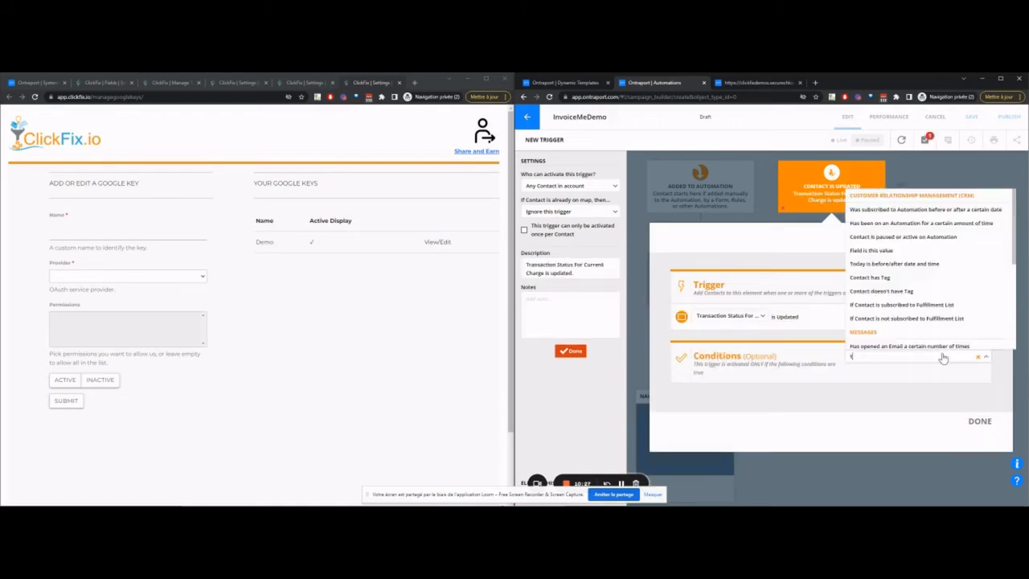
type("ra")
type("field")
key("Down")
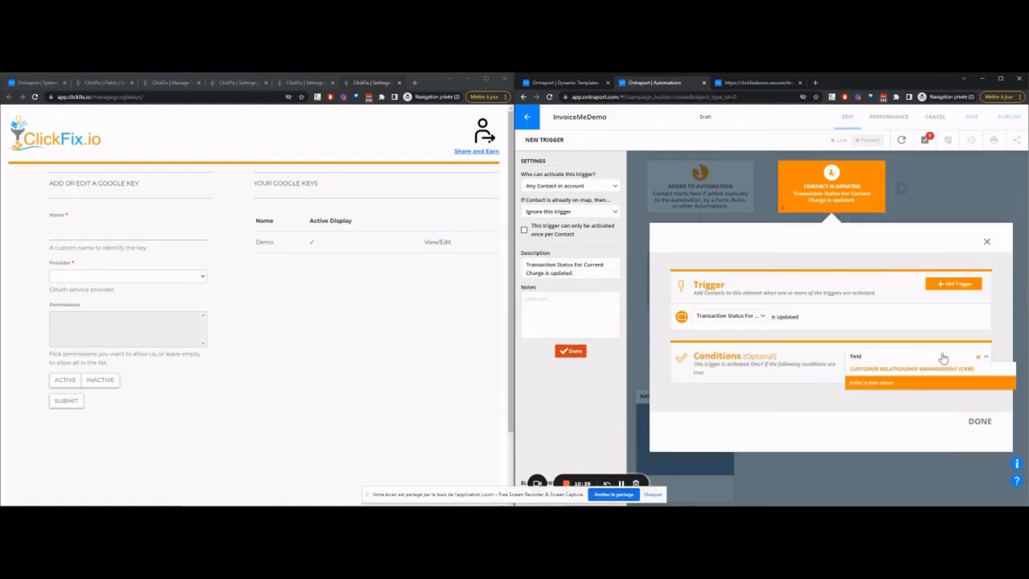
key("Return")
key("Tab")
type("tran")
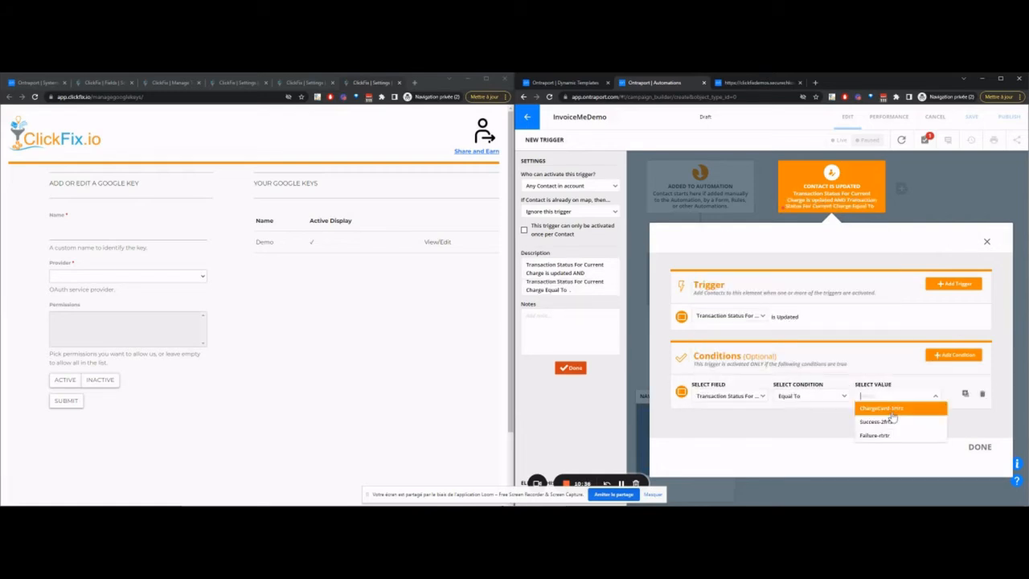
left_click(892, 411)
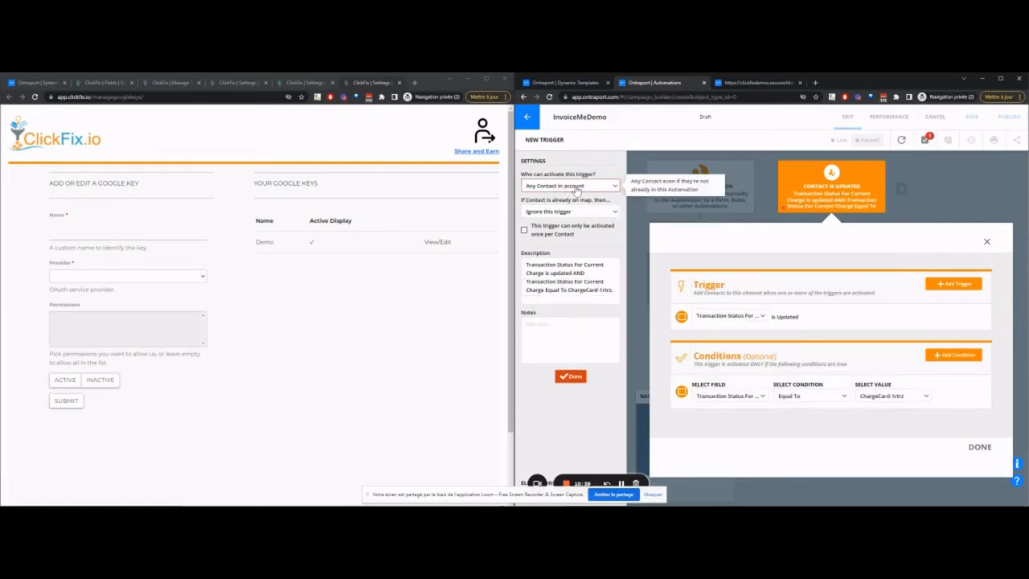
left_click(570, 212)
left_click(569, 238)
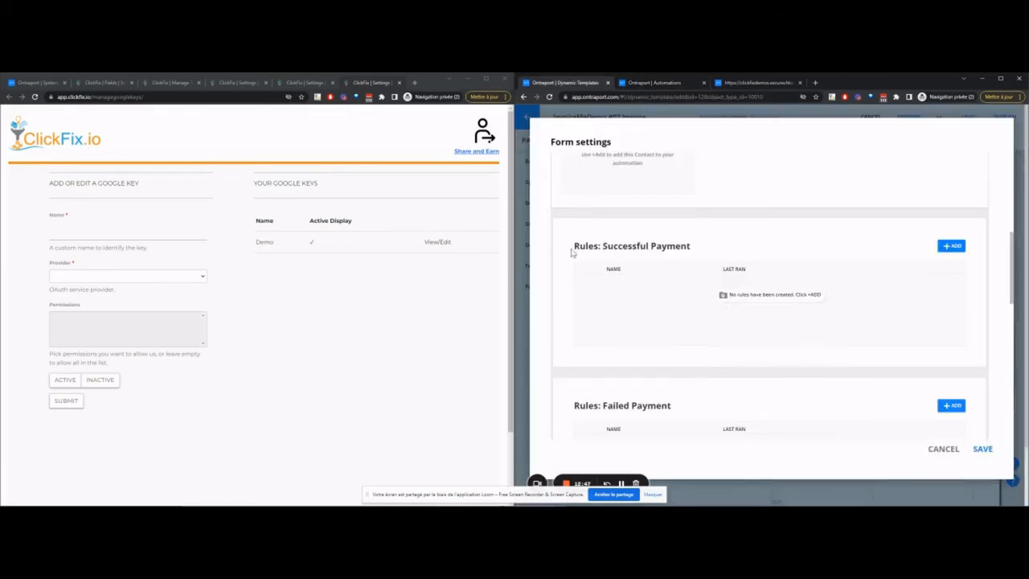
Step: Add a successful-payment rule named dropdown to the invoice form settings, with an action that changes the value of a field
left_click(952, 246)
left_click(720, 288)
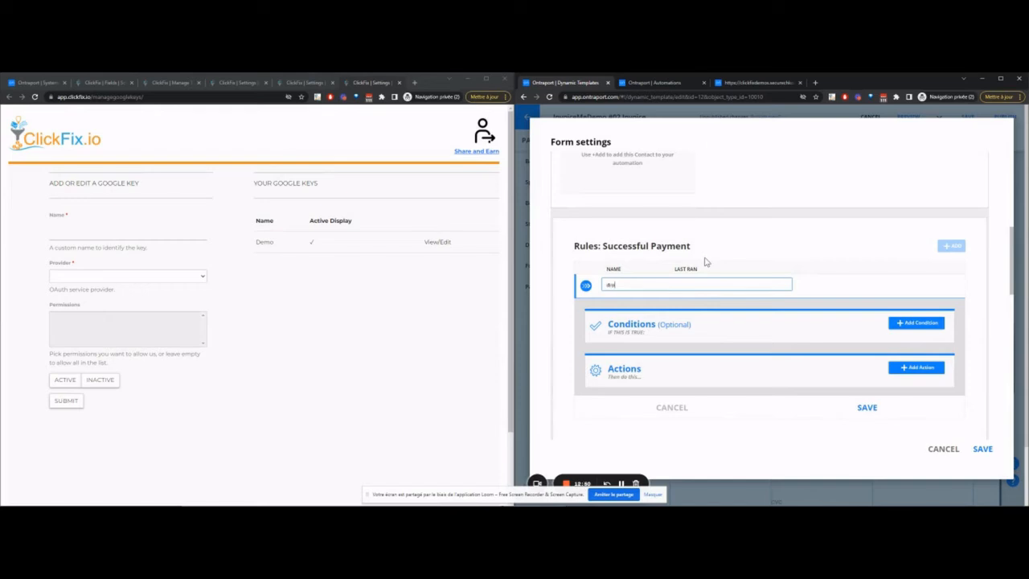
scroll(706, 261, "down", 1)
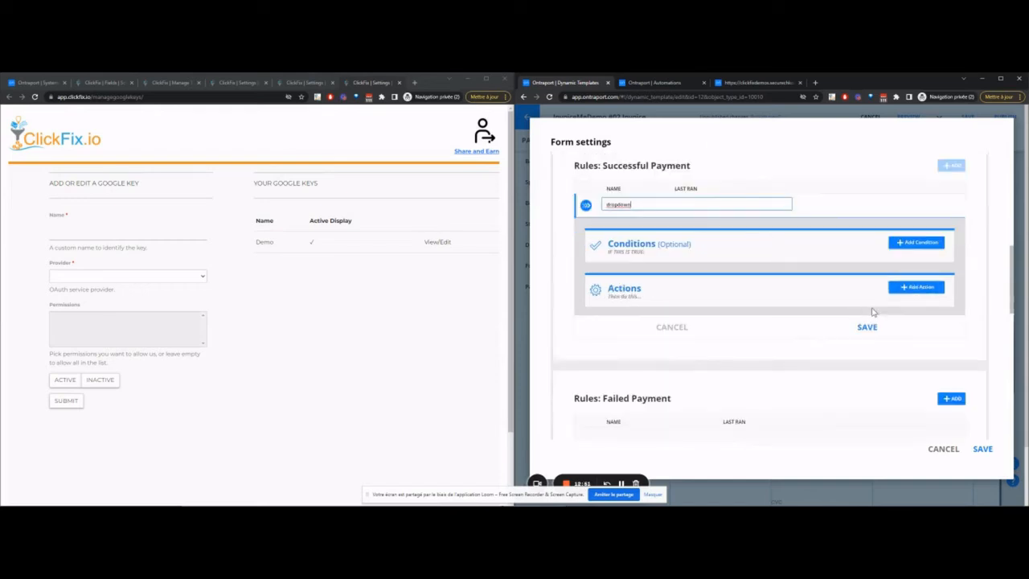
left_click(915, 287)
type("field")
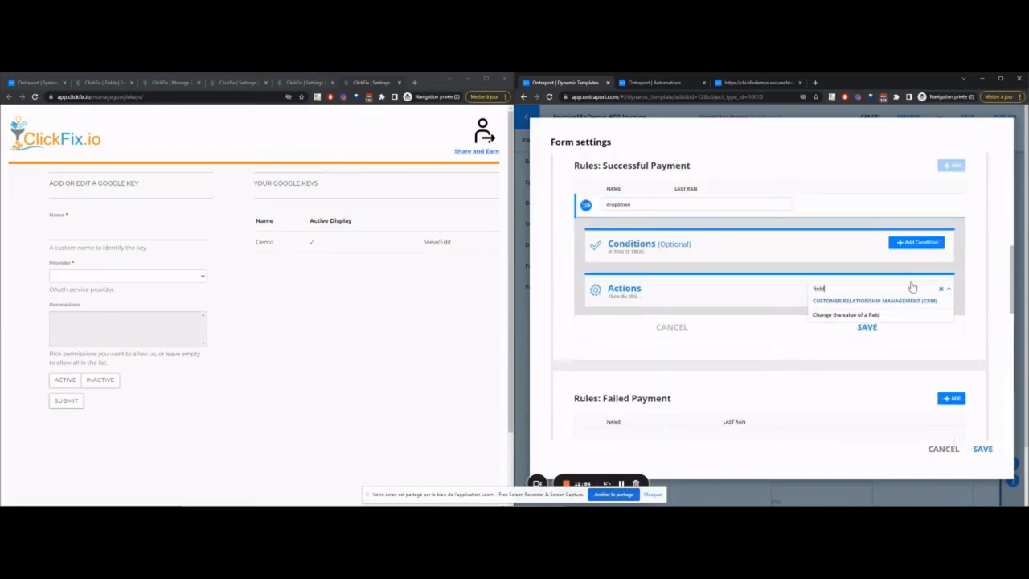
left_click(891, 316)
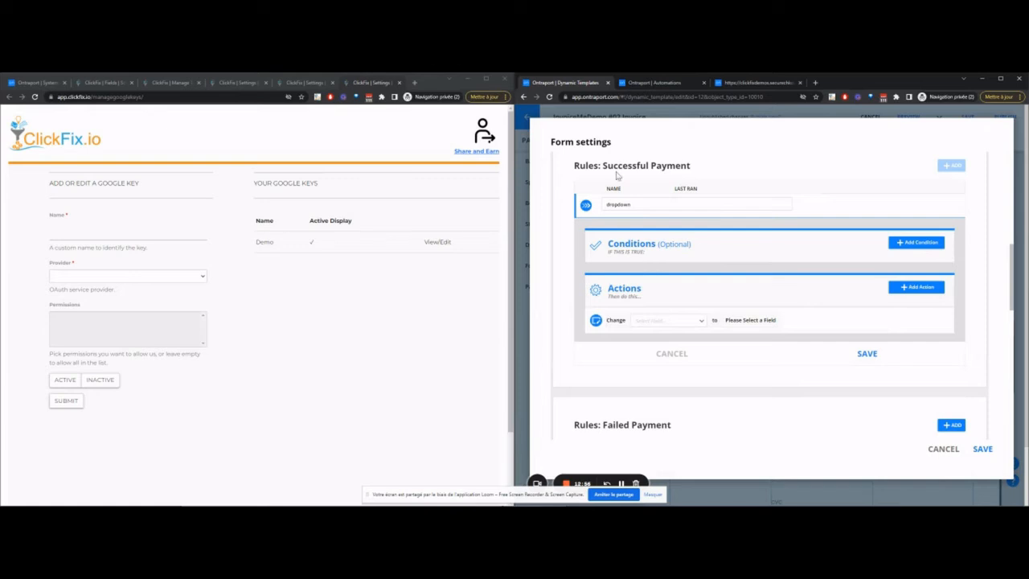
Step: Make the rule's action change Transaction Status For Current Charge to ChargeCard, and save the rule
left_click(672, 321)
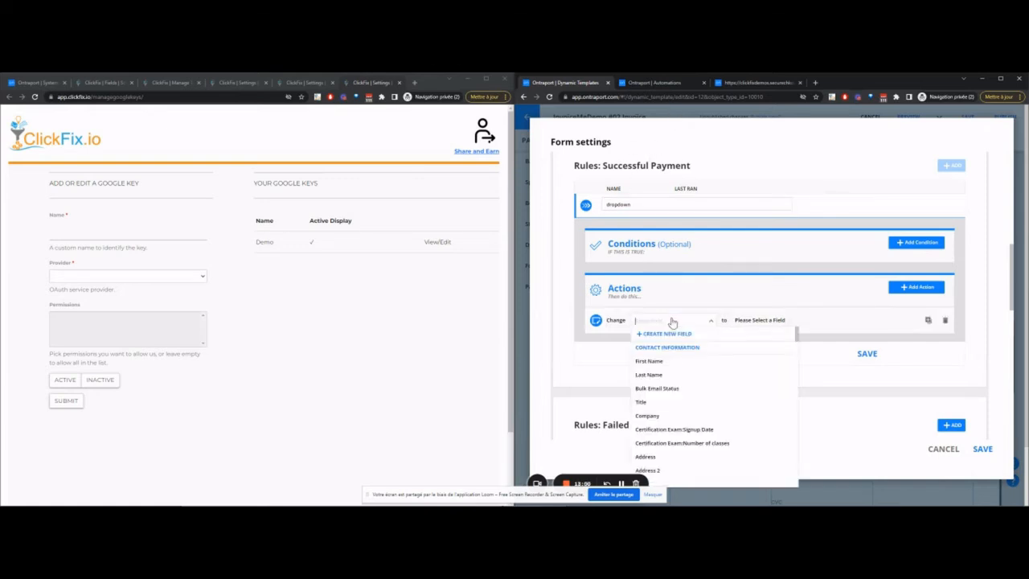
scroll(692, 402, "down", 5)
left_click(719, 484)
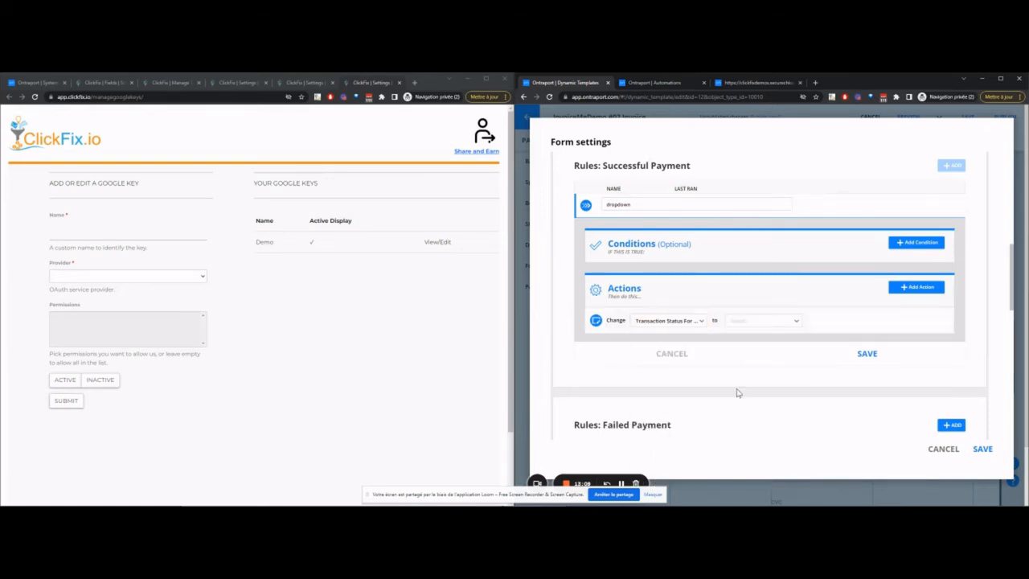
left_click(753, 322)
left_click(755, 334)
left_click(867, 354)
Step: Make the form wait until its rules have run before redirecting the visitor to the thank you page
scroll(865, 346, "up", 2)
scroll(670, 304, "up", 2)
scroll(673, 305, "down", 8)
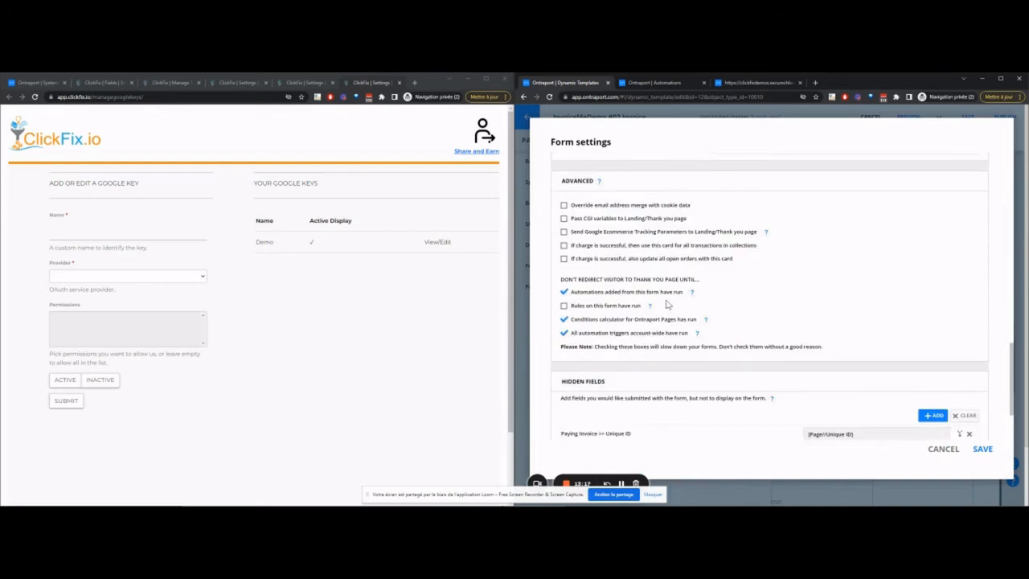
left_click(564, 306)
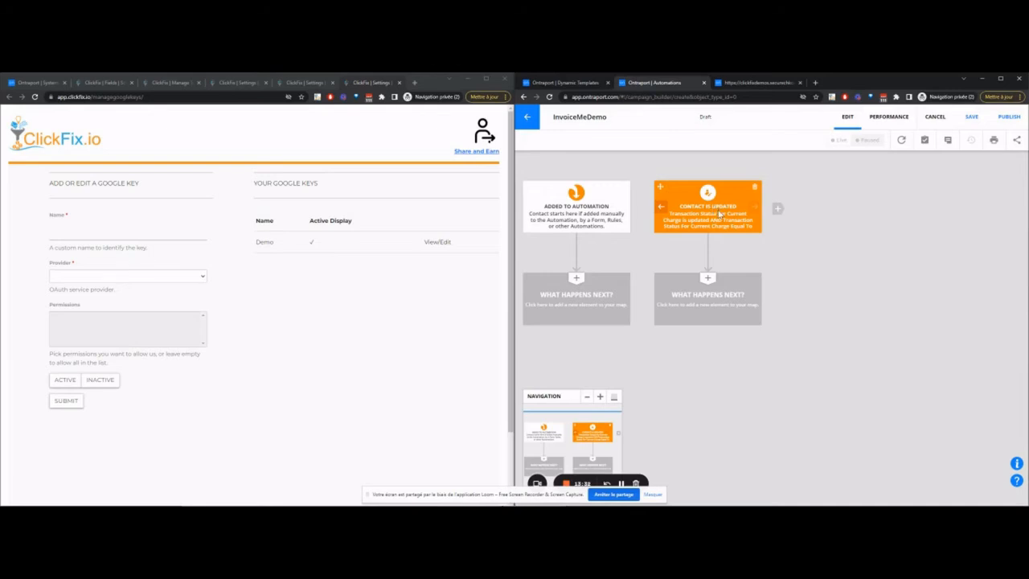
Step: Add two Send to a Webhook elements beneath the contact-updated trigger in the InvoiceMeDemo automation
left_click(713, 282)
left_click(909, 255)
type("add")
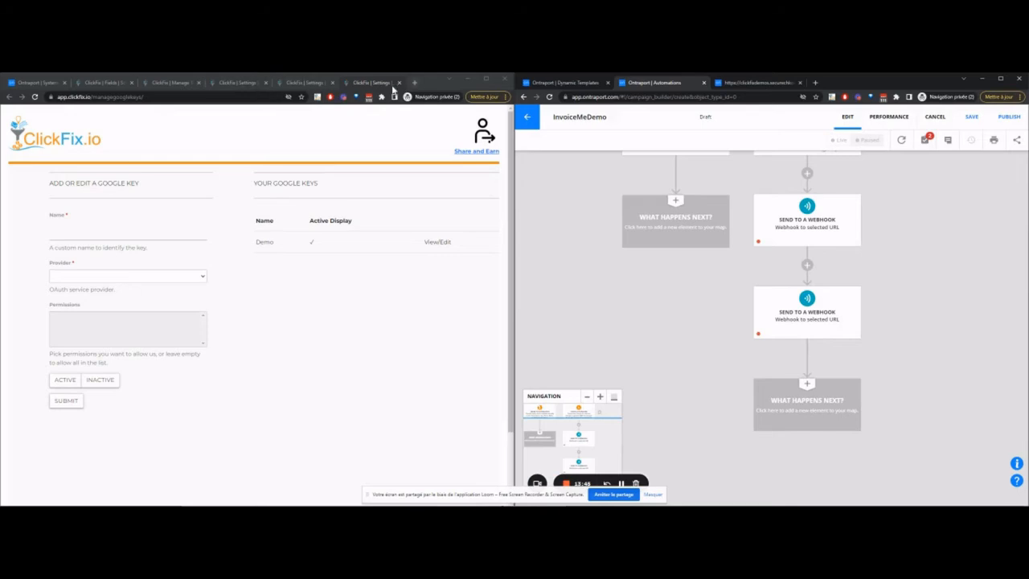
Step: Open the ClickFix documentation at doc.clickfix.io and place an empty Notepad document beside it
left_click(414, 82)
type("doc.clickfix.io")
key("Return")
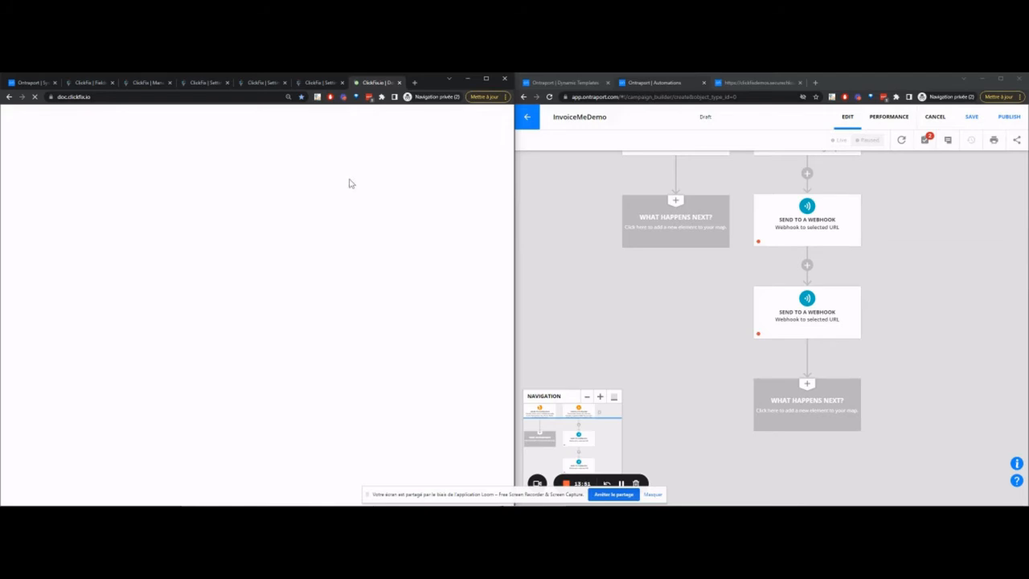
left_click(32, 499)
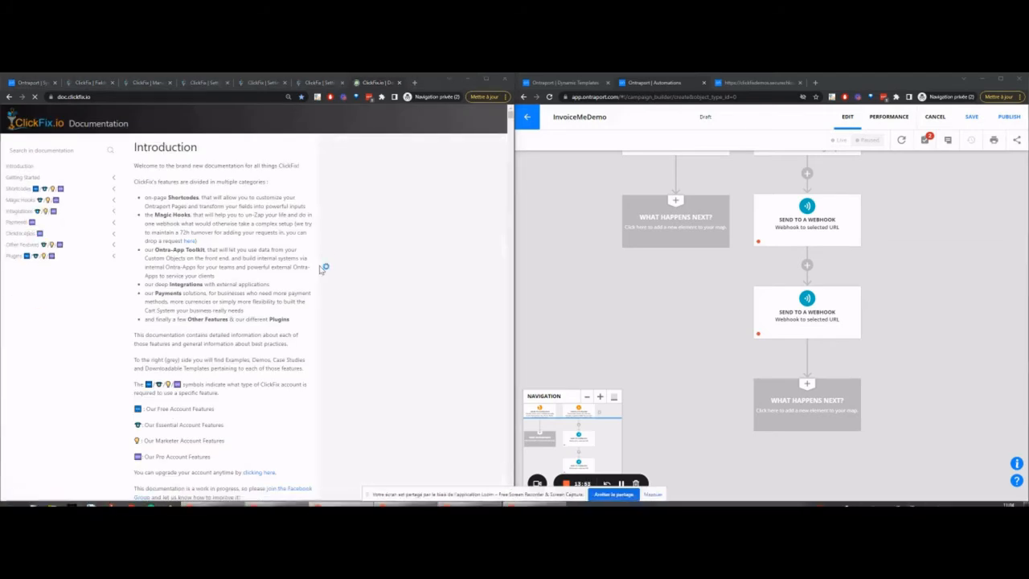
left_click_drag(287, 86, 1028, 193)
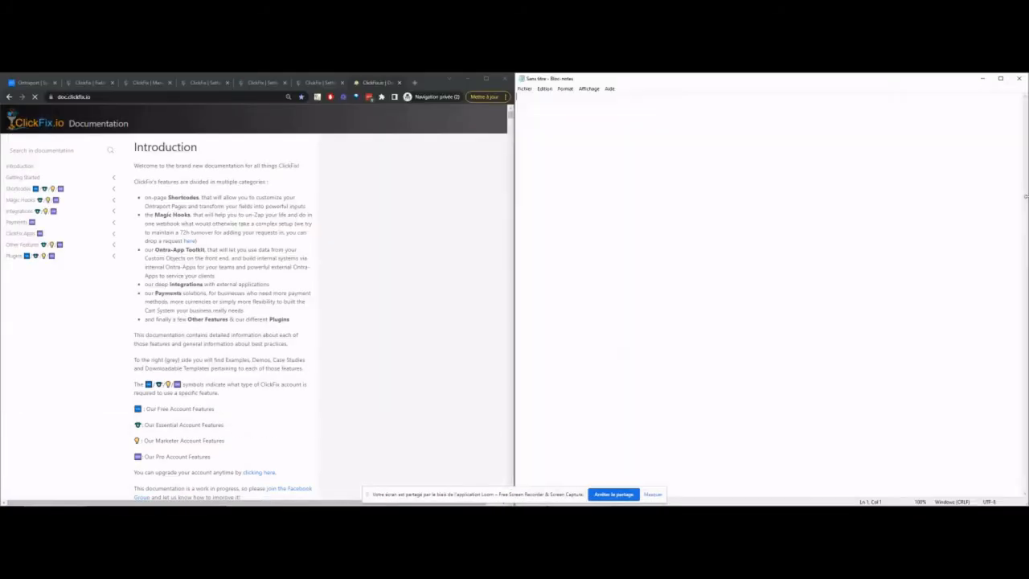
Step: Search the documentation for card and copy the example URL of the change-default-card magic hook into the Notepad document
left_click(39, 152)
type("card")
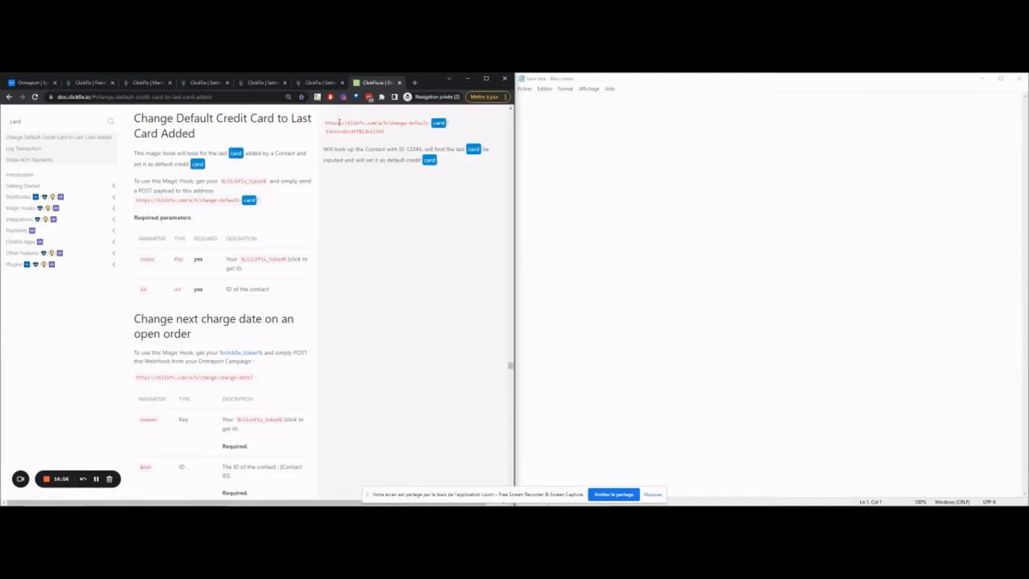
mouse_move(327, 123)
left_mouse_down()
mouse_move(394, 139)
mouse_move(324, 125)
left_mouse_up()
left_click(410, 141)
key("ctrl+c")
left_click(708, 136)
key("ctrl+v")
Step: Select the placeholder token in the pasted URL and open the PDF & Log transaction token in ClickFix
left_click_drag(727, 96, 710, 97)
double_click(686, 98)
left_click(678, 98)
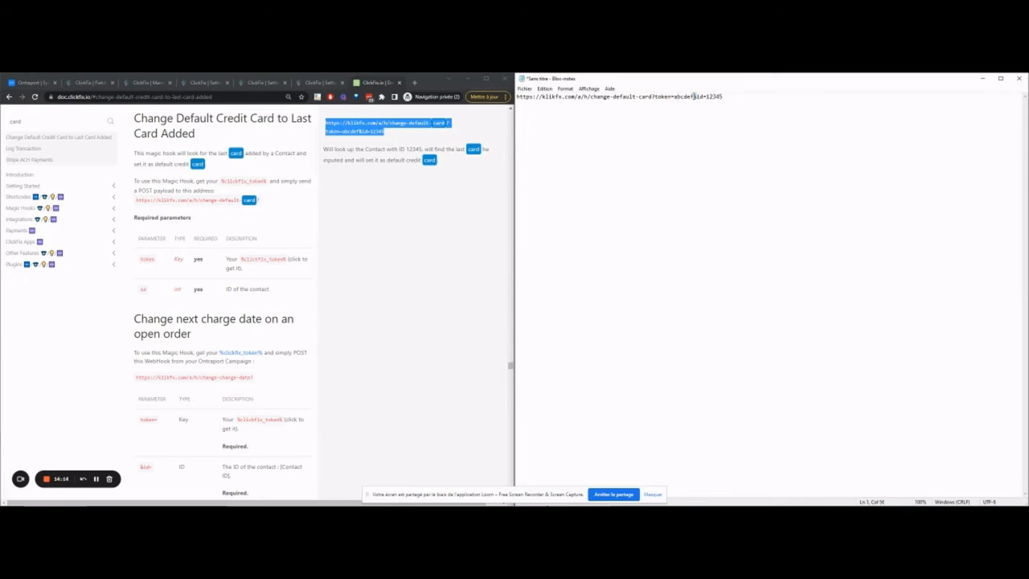
left_click(143, 85)
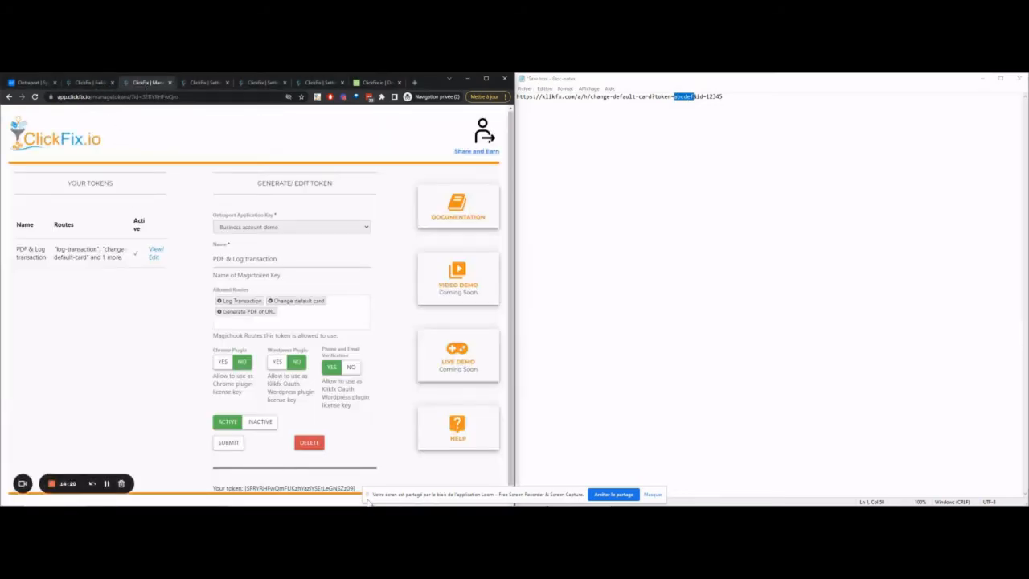
Step: Copy the generated ClickFix token and replace the placeholder token in the change-default-card URL in Notepad with it
double_click(299, 488)
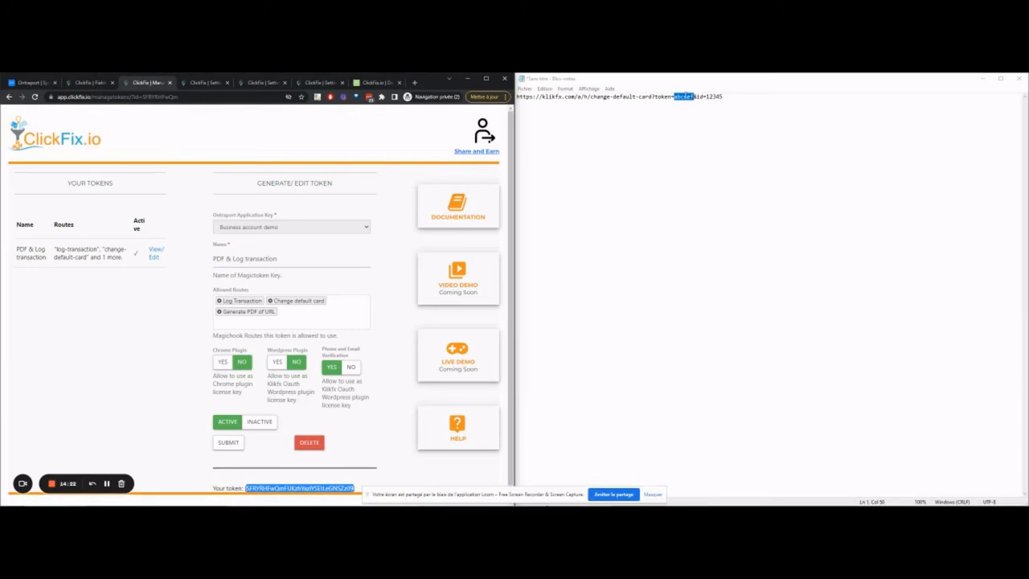
double_click(690, 96)
left_click(690, 97)
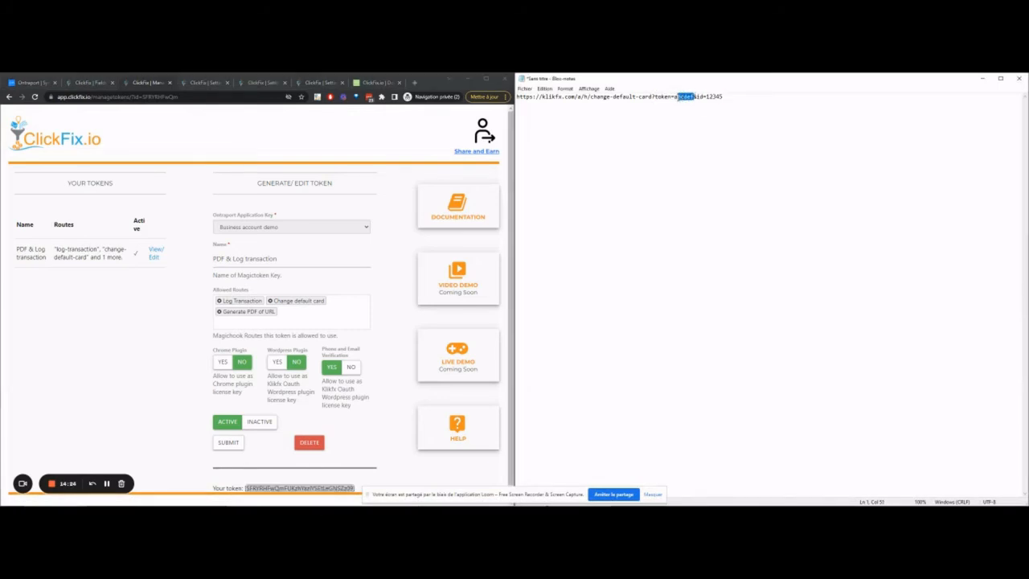
key("ctrl+v")
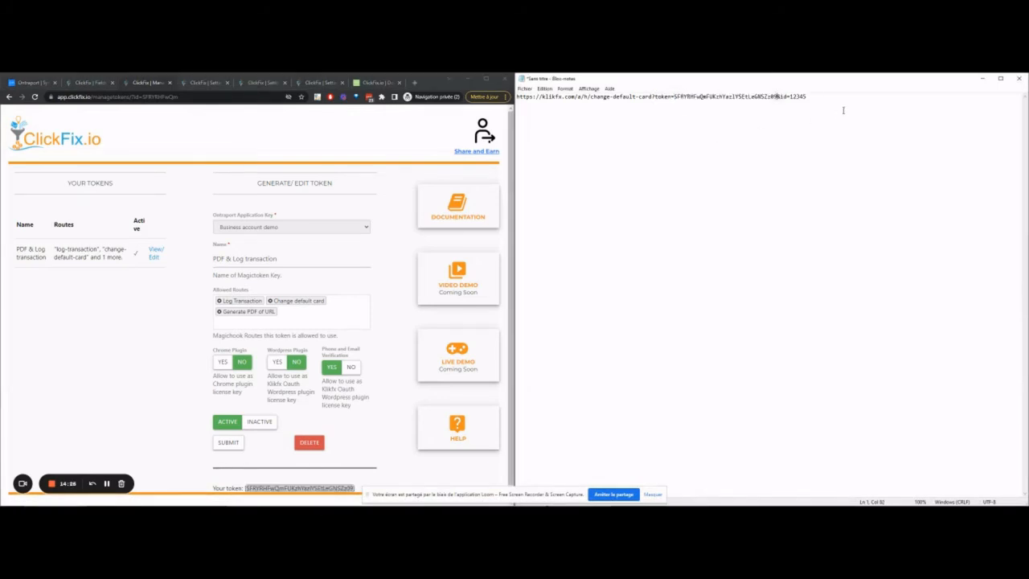
Step: Copy the complete change-default-card URL, including its token, into the destination URL of the first webhook in the Ontraport InvoiceMeDemo automation
left_click_drag(856, 110, 509, 113)
key("ctrl+a")
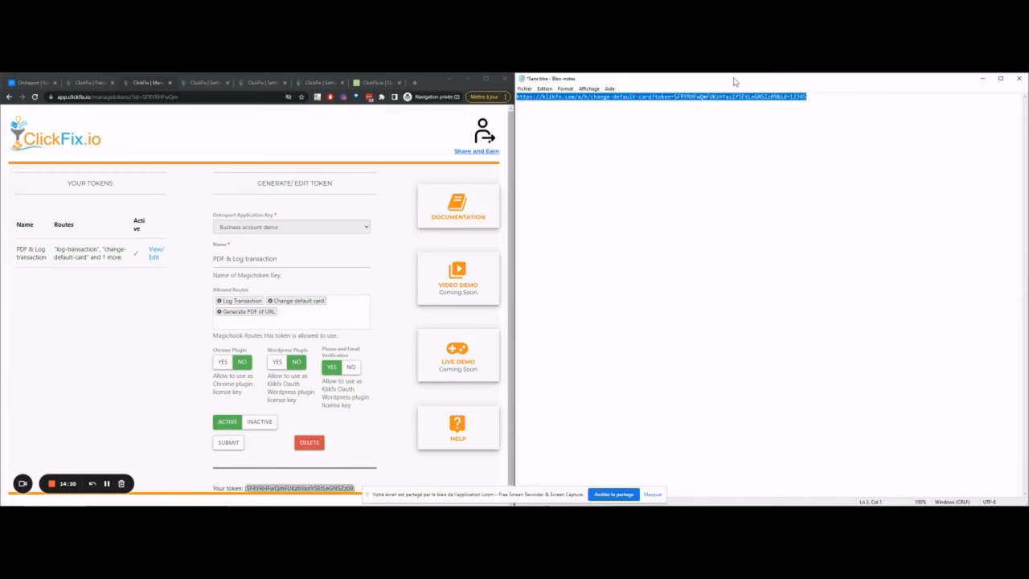
left_click_drag(735, 81, 266, 205)
left_click(828, 219)
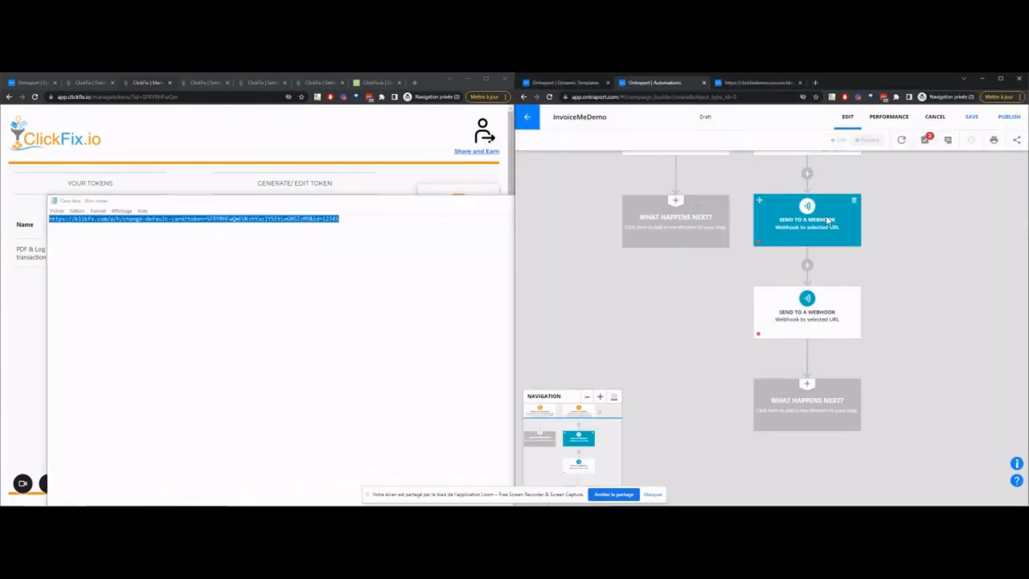
left_click(590, 207)
key("ctrl+v")
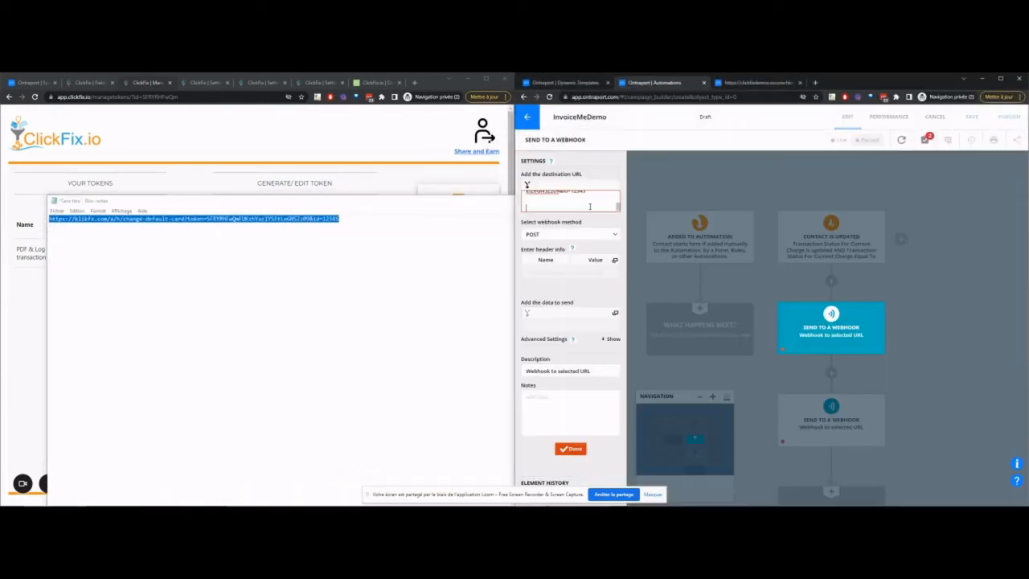
Step: Replace the id value in the first webhook's destination URL with the Contact ID merge field
double_click(591, 207)
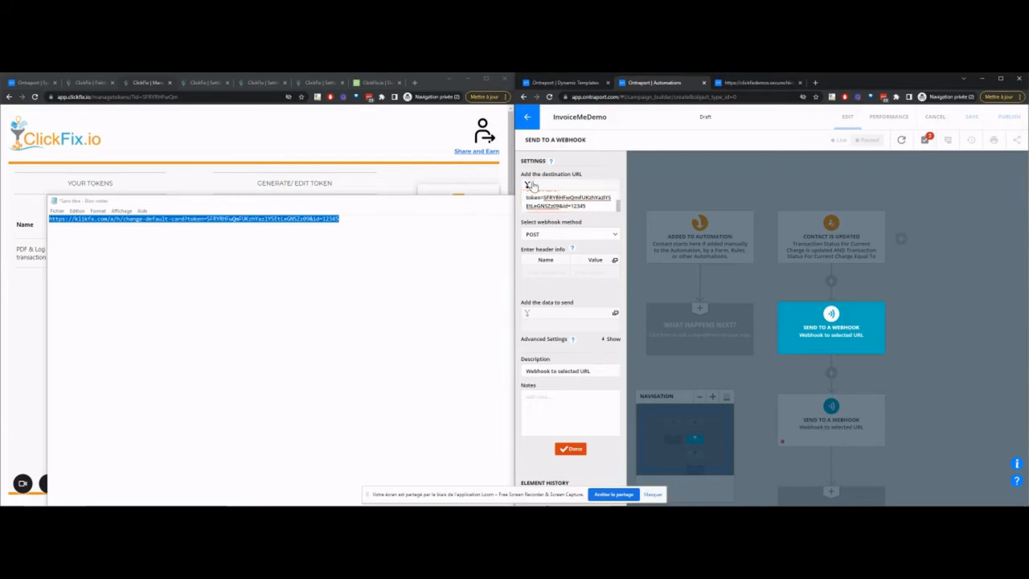
left_click(528, 185)
type("contact")
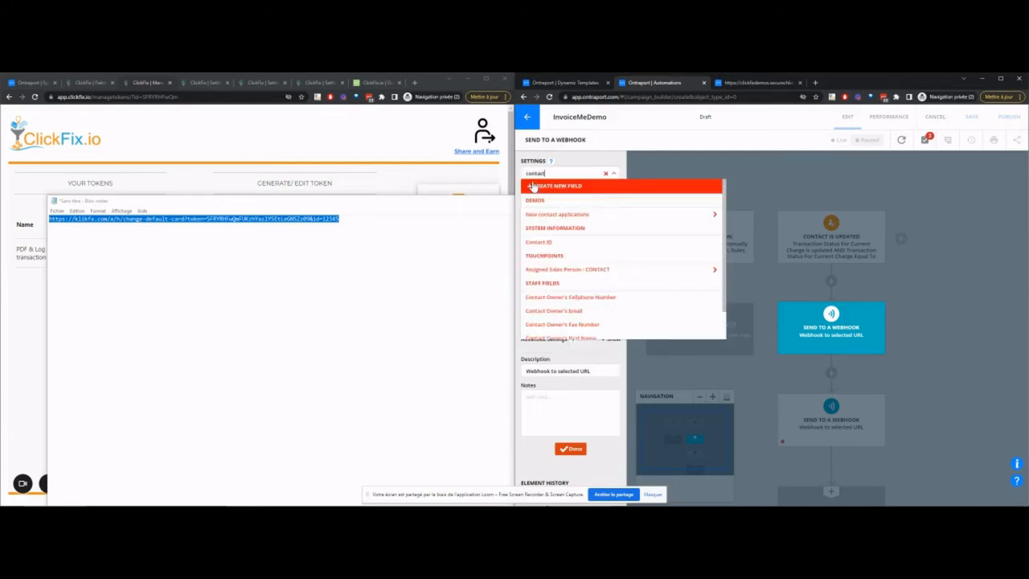
left_click(544, 245)
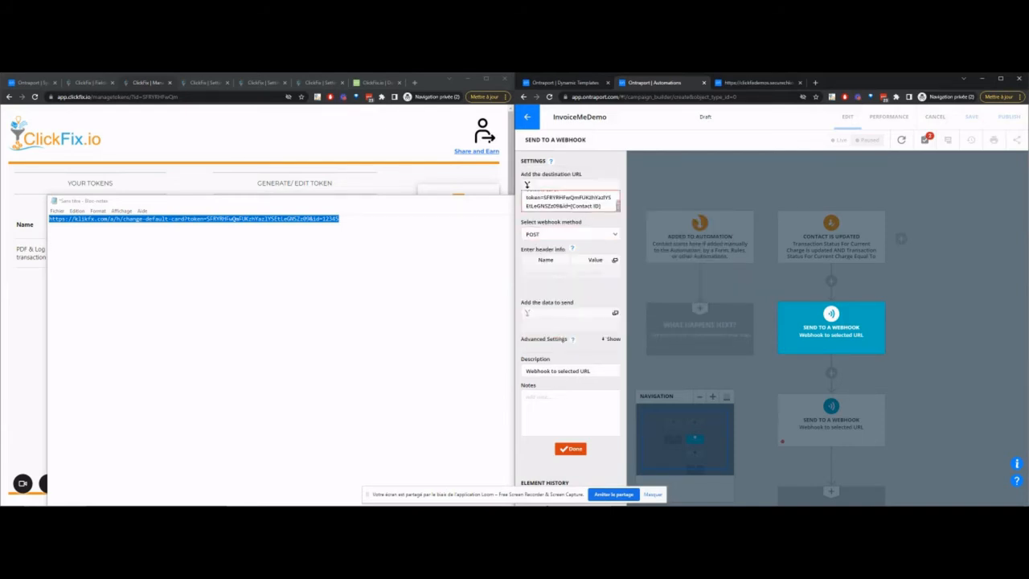
left_click_drag(619, 199, 621, 212)
Step: Open the second webhook's settings, then return to Notepad and place it beside the ClickFix page
left_click(814, 416)
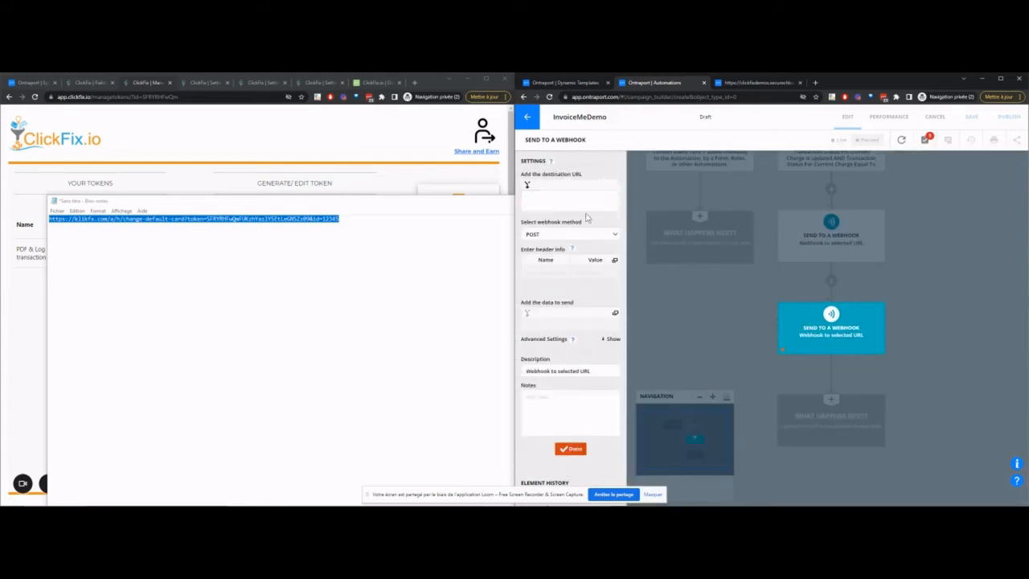
left_click(406, 209)
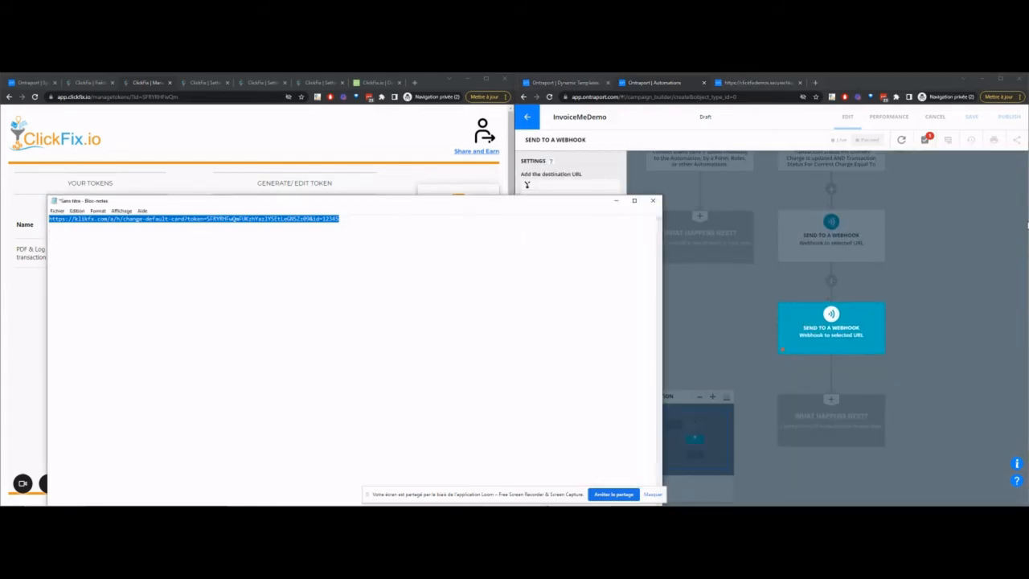
key("super+Right")
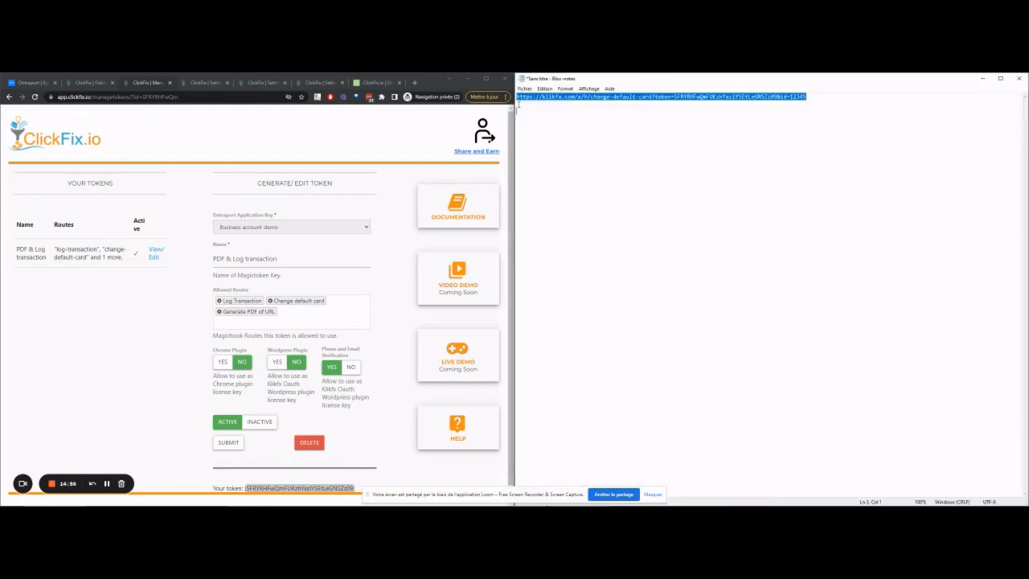
left_click(821, 98)
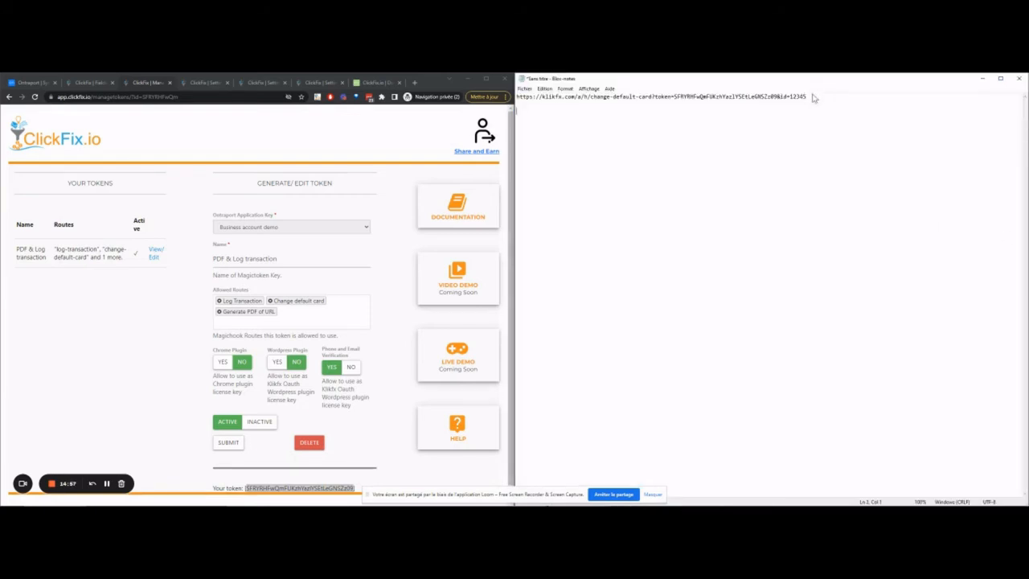
Step: Look up Log Transaction in the ClickFix documentation and copy its example URL below the existing URL in Notepad
left_click(138, 84)
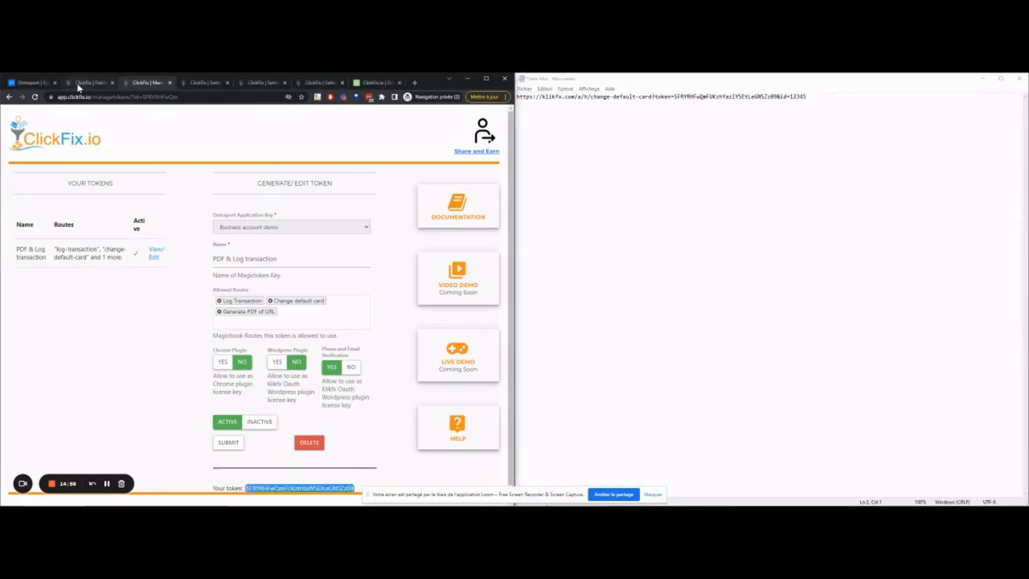
left_click(81, 83)
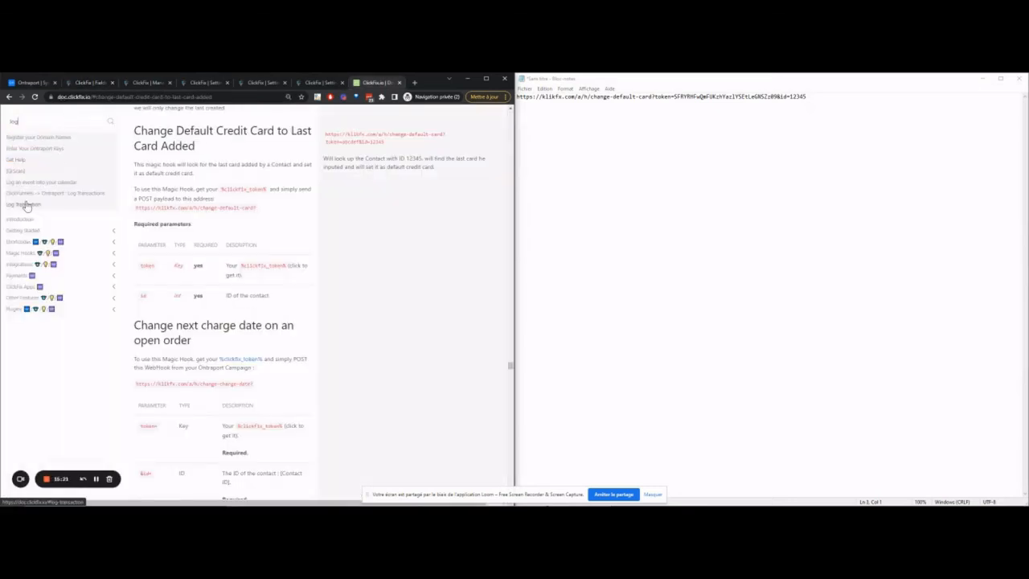
left_click(26, 205)
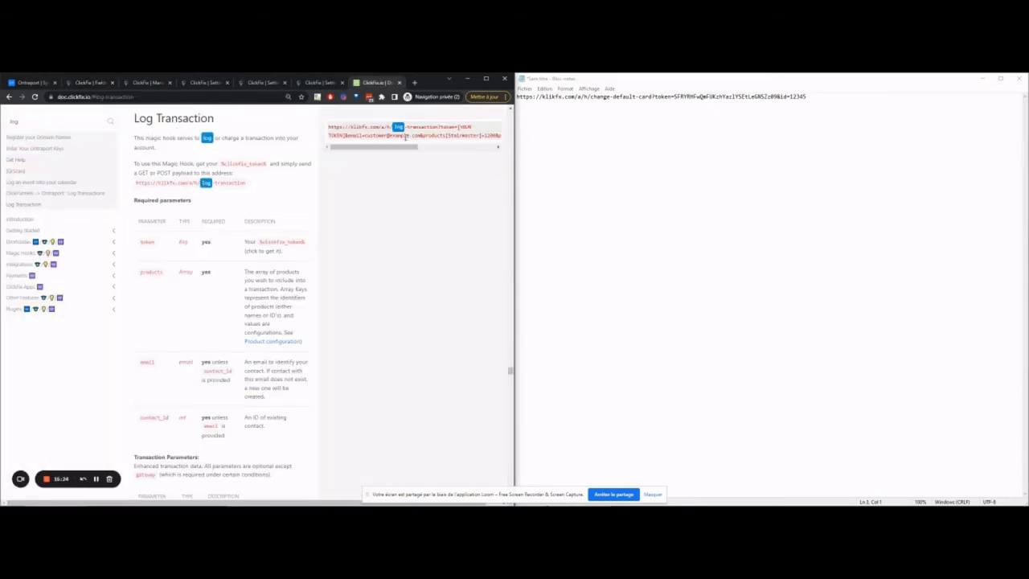
triple_click(405, 137)
key("ctrl+c")
left_click(784, 193)
key("ctrl+v")
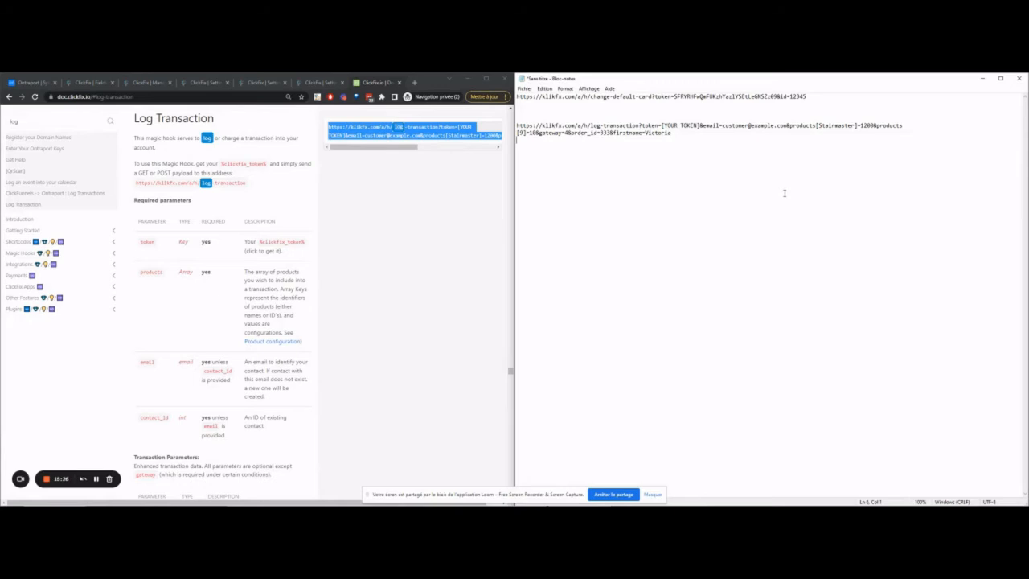
Step: Replace the [YOUR TOKEN] placeholder in the log-transaction URL with the token from the change-default-card URL
double_click(702, 97)
left_click(783, 102)
left_click_drag(776, 94, 661, 126)
key("ctrl+c")
key("ctrl+v")
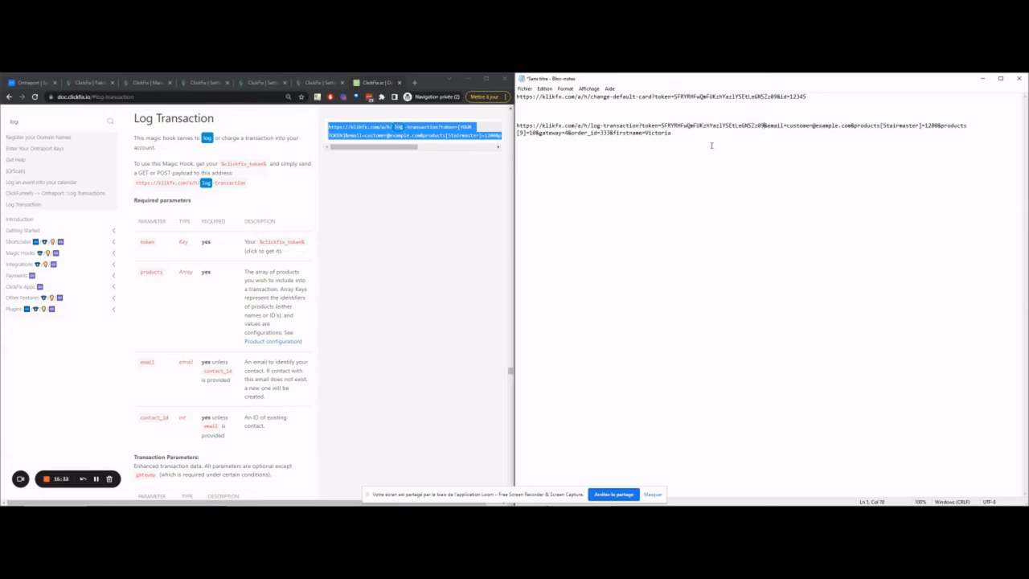
Step: Replace the email parameter of the log-transaction URL with &contact_id=[Contact ID] on its own line
double_click(167, 420)
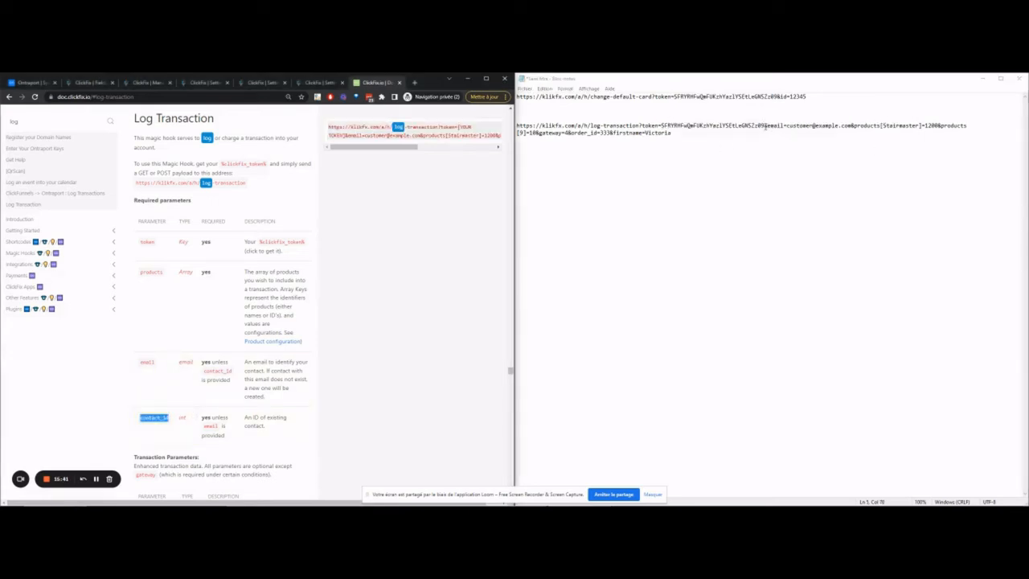
left_click(765, 126)
key("Return")
key("Return")
key("Return")
left_click(847, 131)
key("ctrl+v")
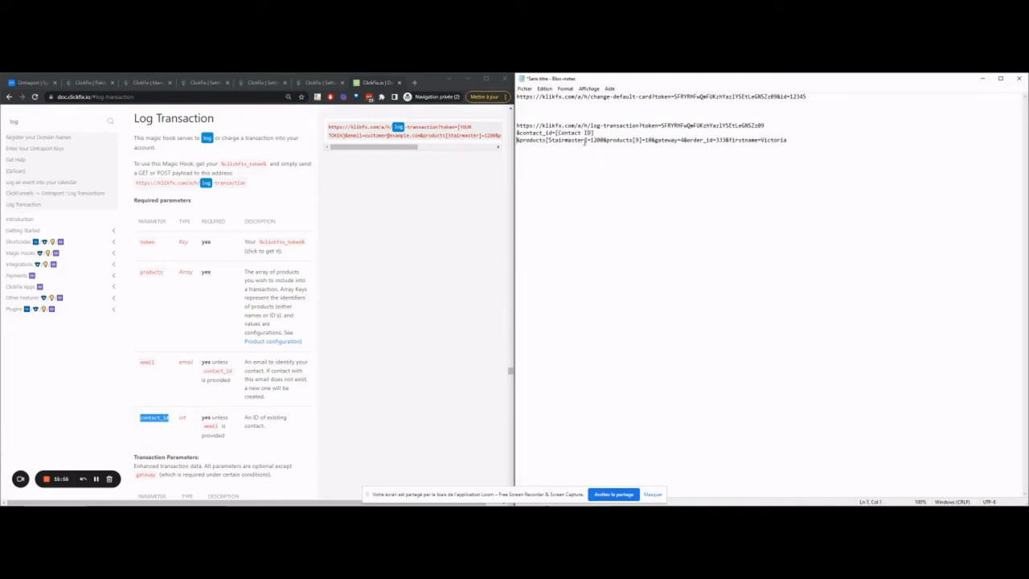
Step: Change the Stairmaster product in the URL to Ontraport Services and replace its price with empty square brackets
left_click_drag(585, 141, 550, 142)
type("Ontraport Services")
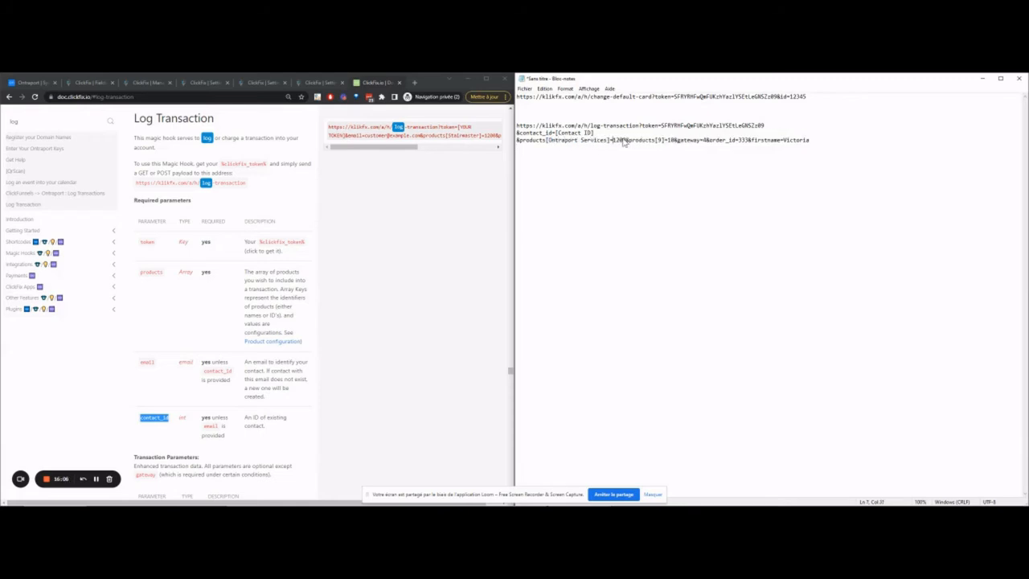
double_click(624, 142)
key("BackSpace")
type("3")
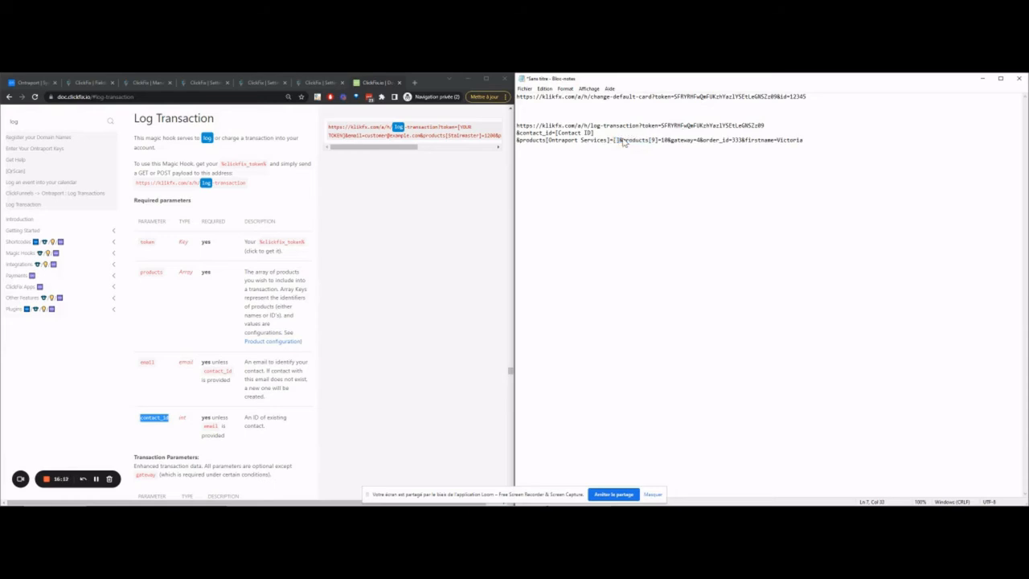
Step: Remove the second product, order_id and firstname parameters from the URL and put &gateway=4 on its own line
left_click_drag(628, 141, 669, 140)
key("BackSpace")
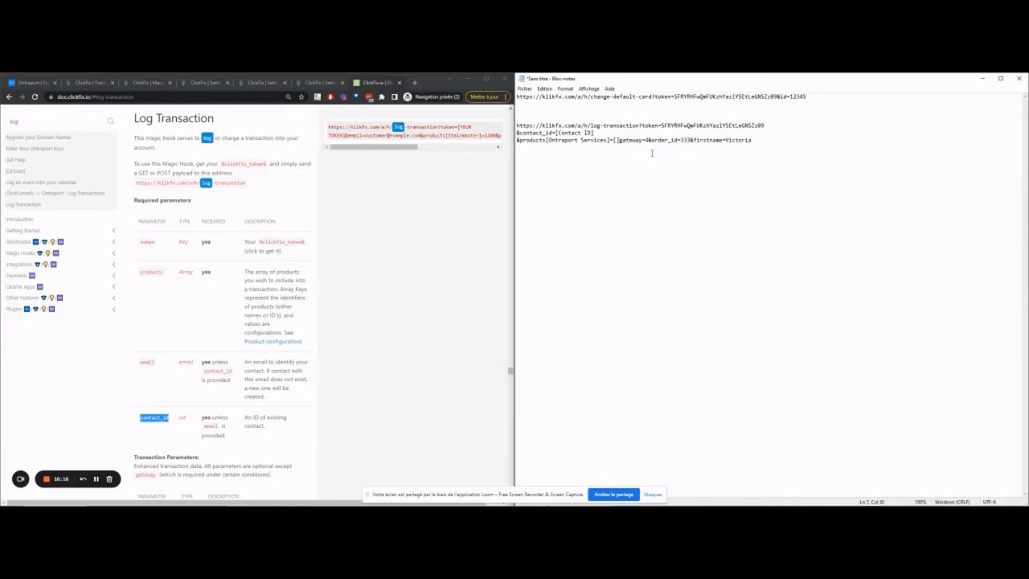
type("&")
left_click_drag(652, 141, 810, 154)
key("BackSpace")
key("Return")
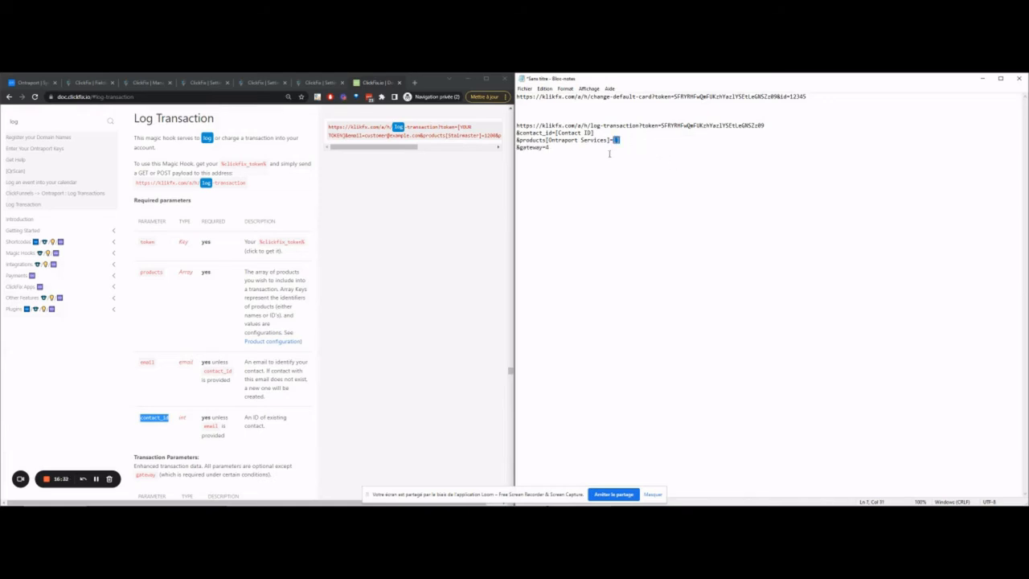
Step: Check the transaction parameters in the Log Transaction documentation and join the log-transaction URL into a single line
scroll(184, 255, "down", 10)
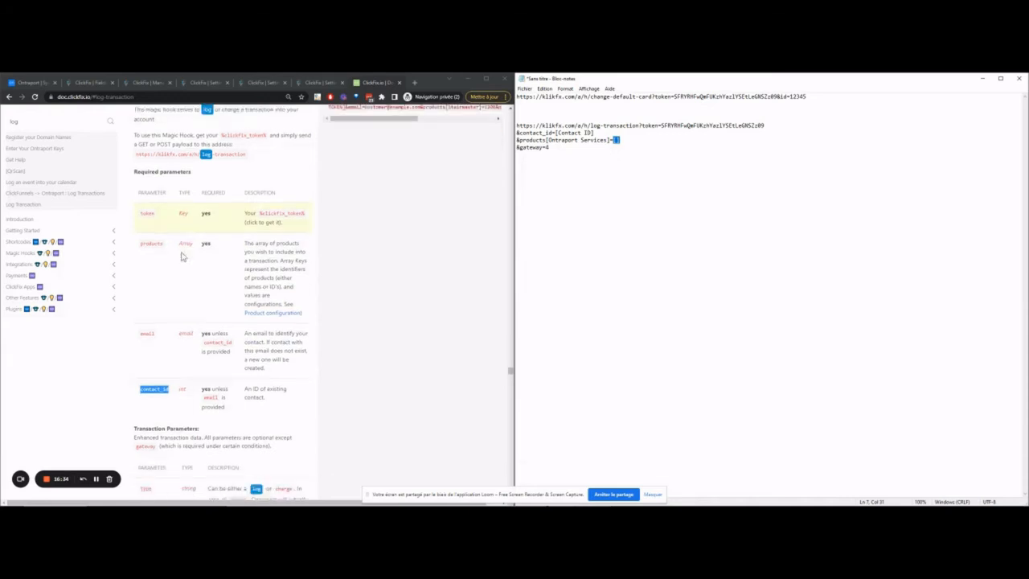
scroll(171, 274, "down", 3)
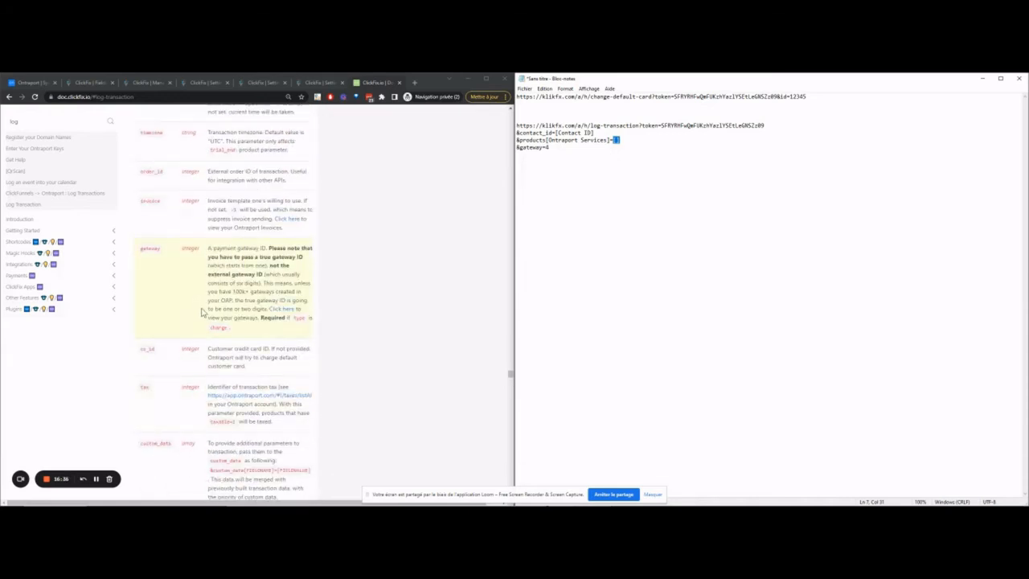
scroll(194, 304, "up", 15)
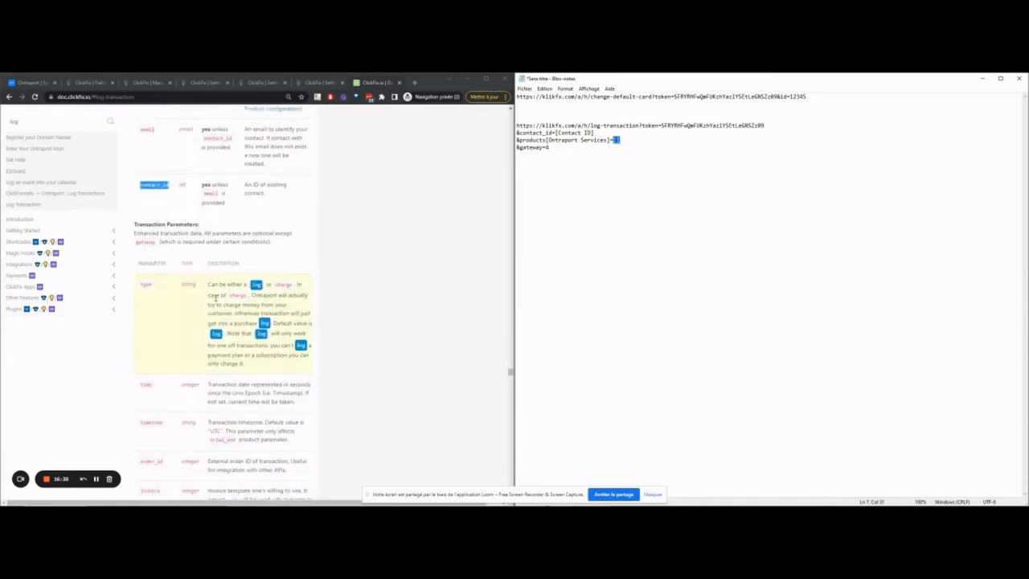
scroll(252, 272, "down", 4)
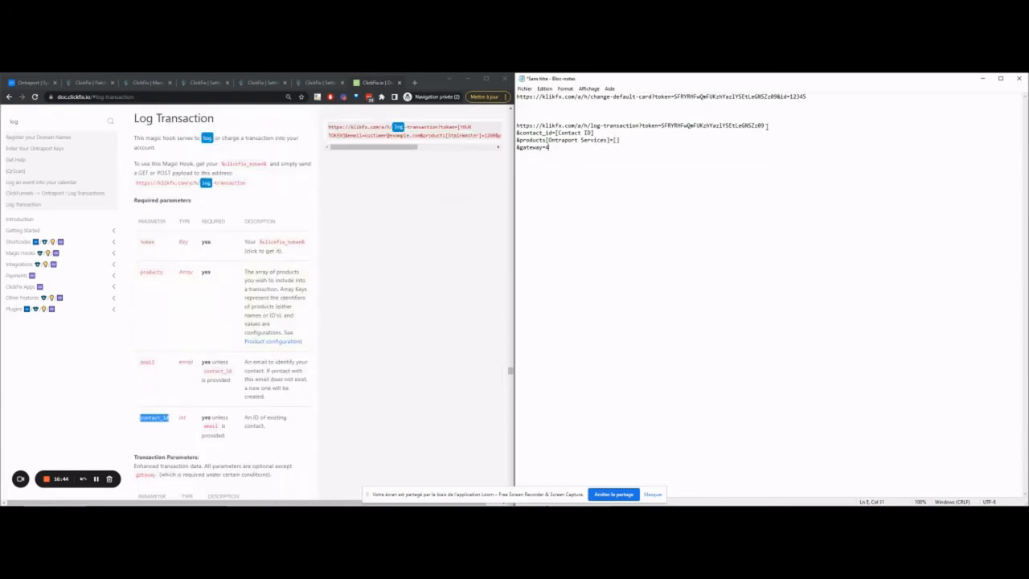
key("Delete")
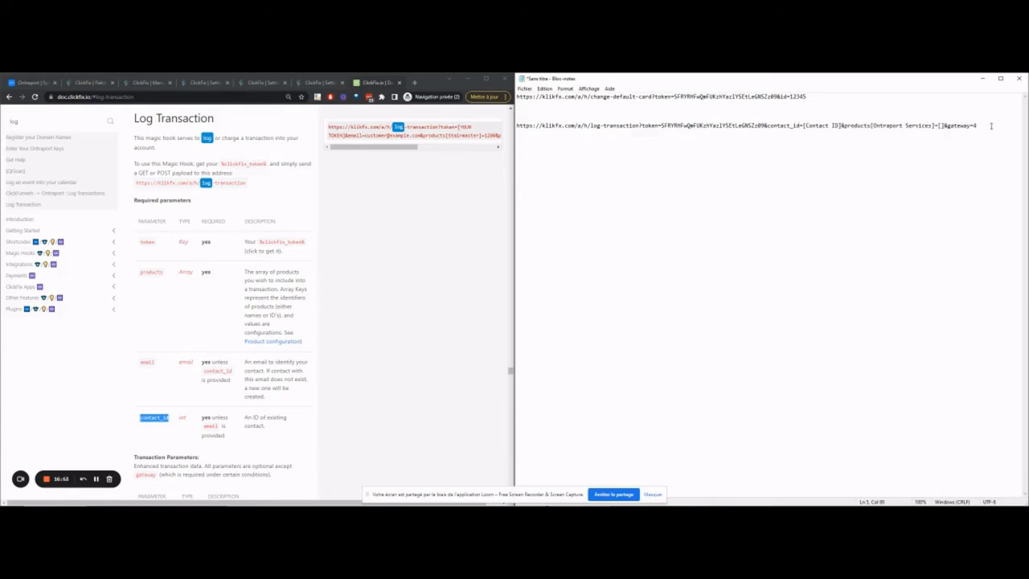
Step: Copy the log-transaction URL with its token into the second webhook's destination and set the product value to the Paying Invoice Amount merge field
left_click_drag(992, 127, 432, 119)
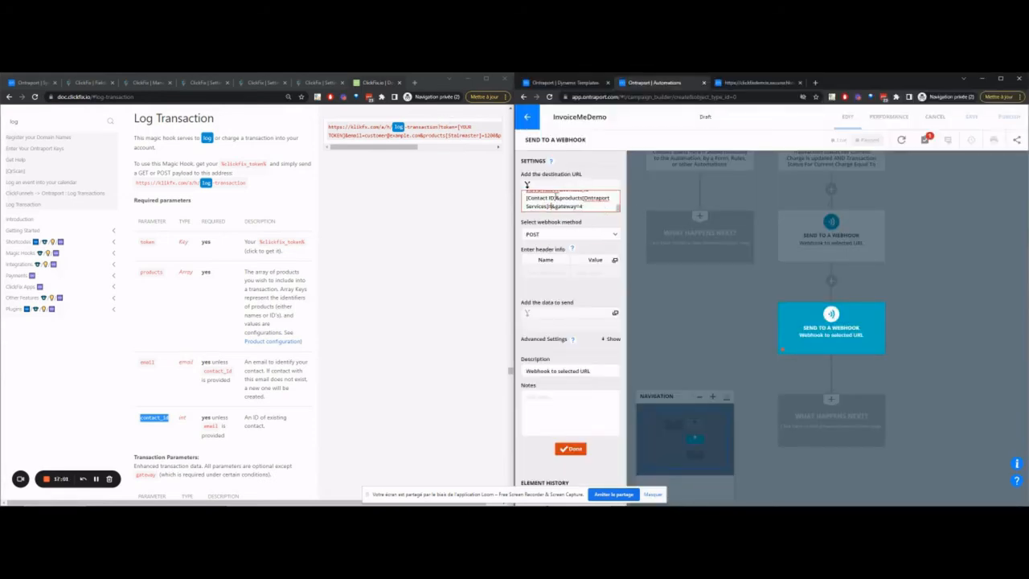
left_click(527, 186)
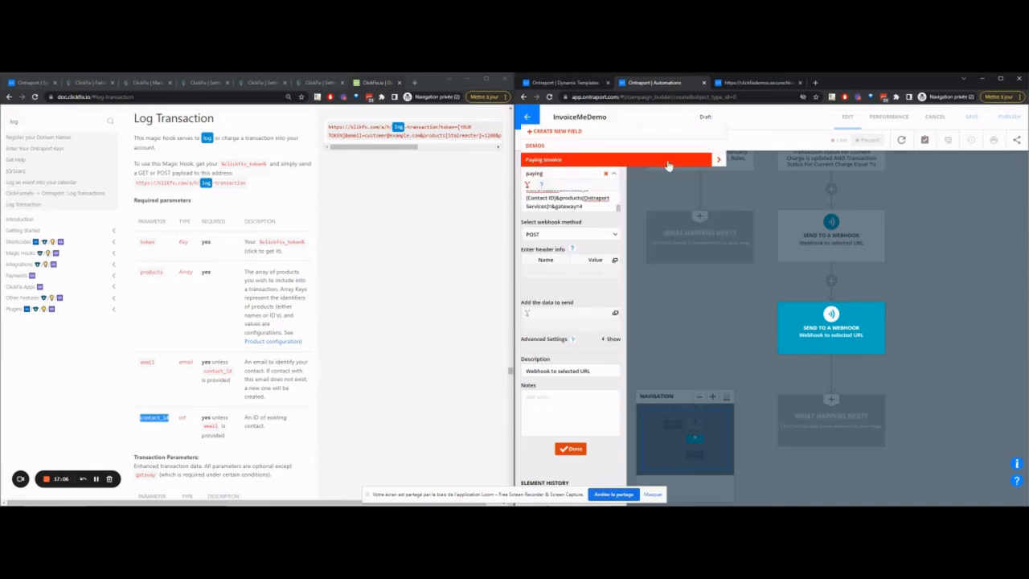
left_click(719, 165)
left_click(575, 229)
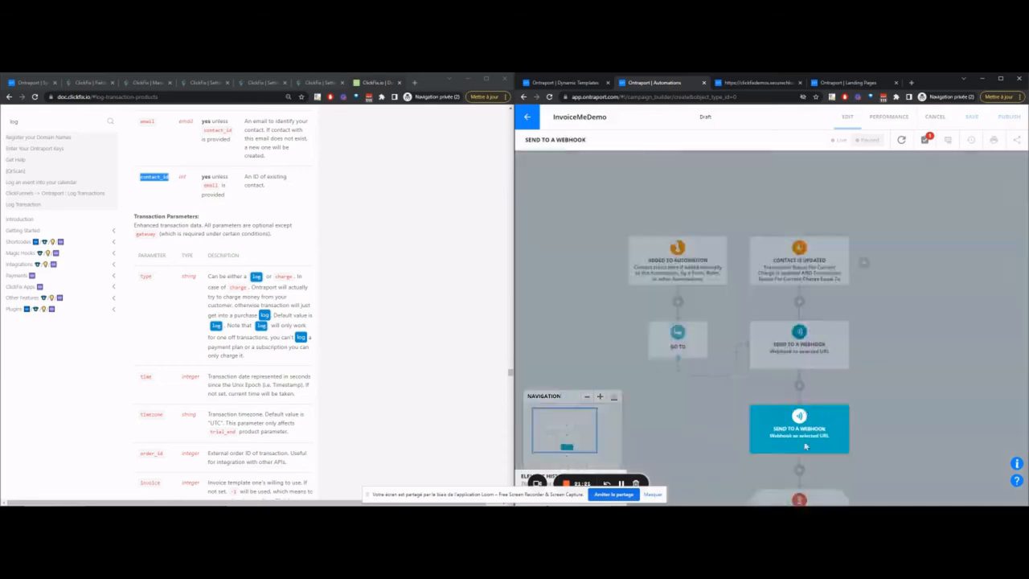
Step: Append &type=charge to the end of the second webhook's destination URL
left_click(804, 446)
left_click(597, 205)
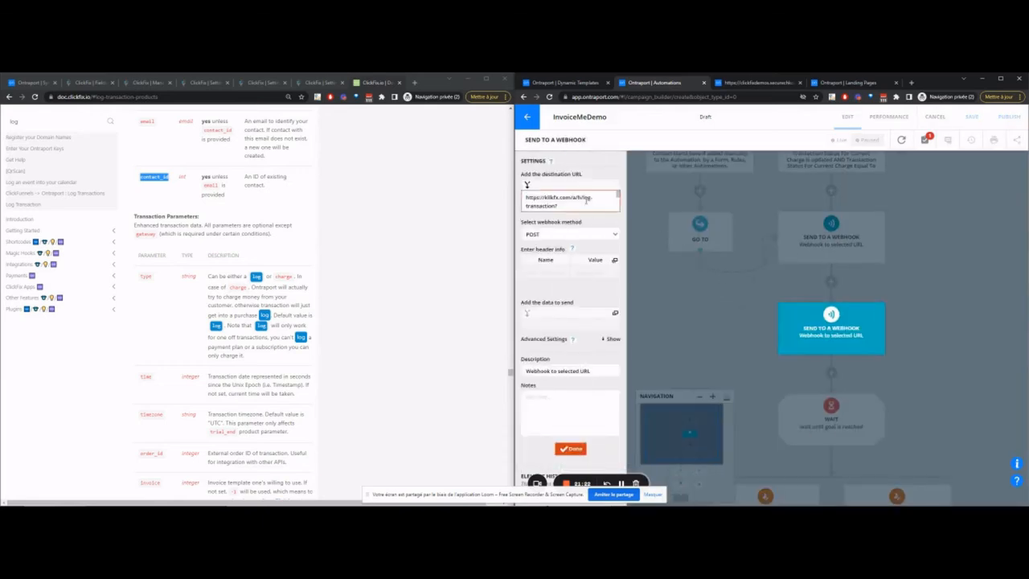
left_click(609, 208)
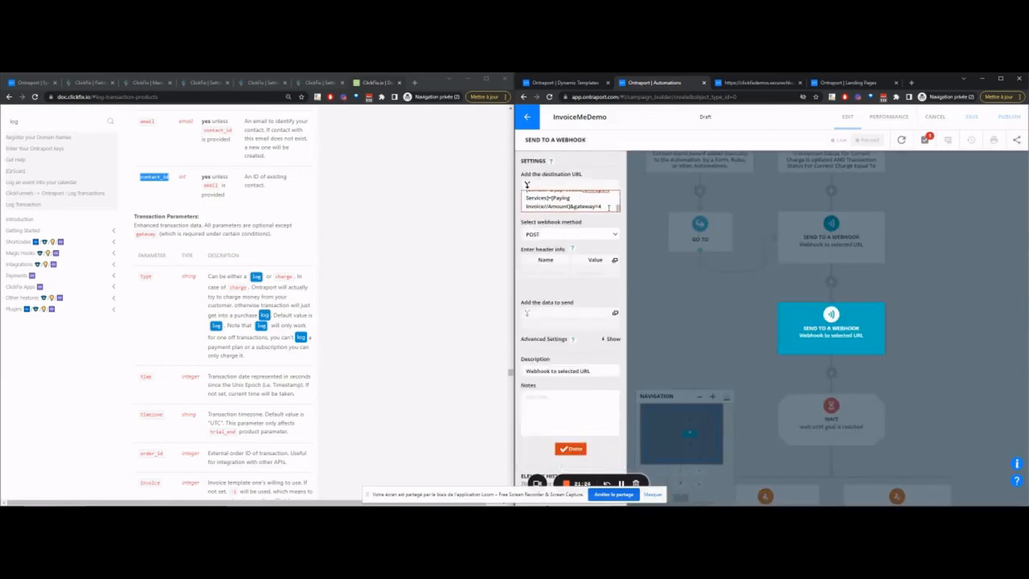
type("&type=charge")
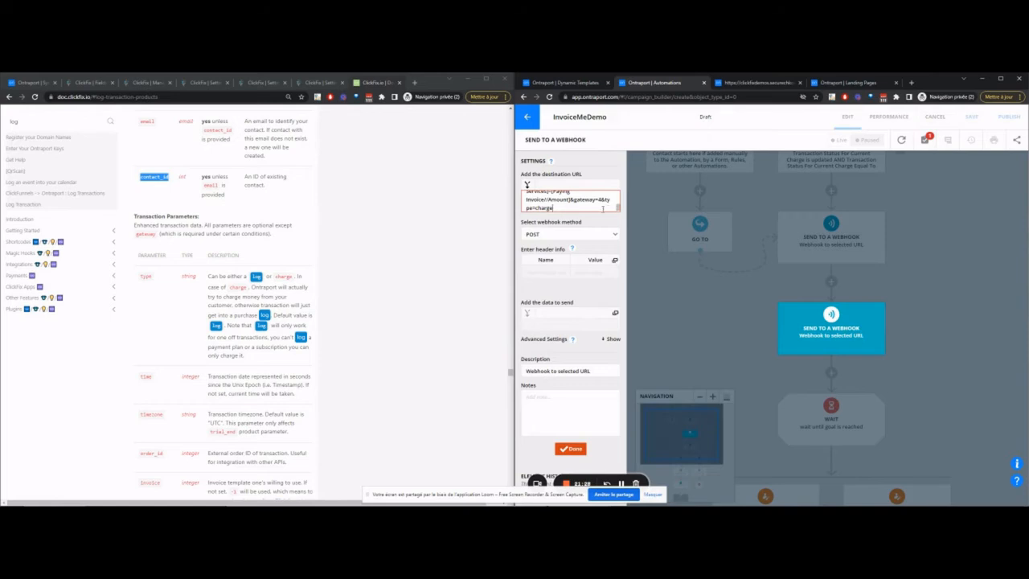
Step: Finish editing the second webhook and add a Goal element after it in the automation
left_click(562, 451)
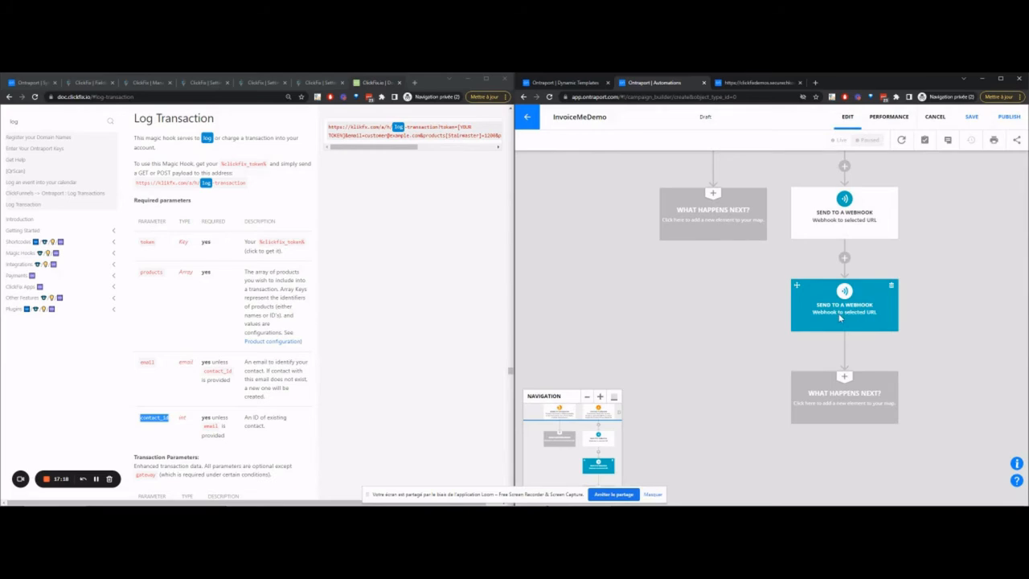
scroll(866, 301, "down", 1)
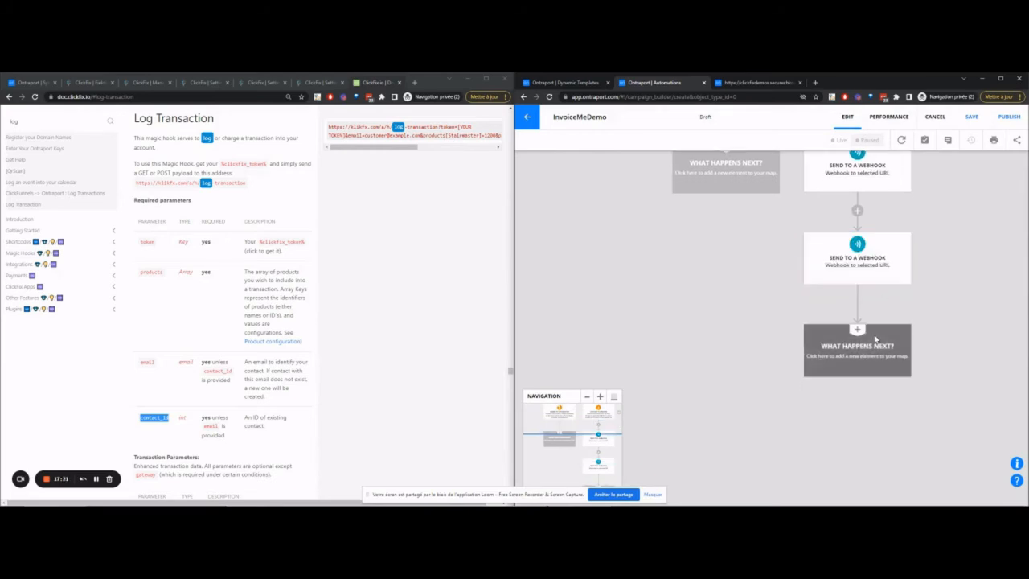
left_click(875, 346)
left_click(877, 316)
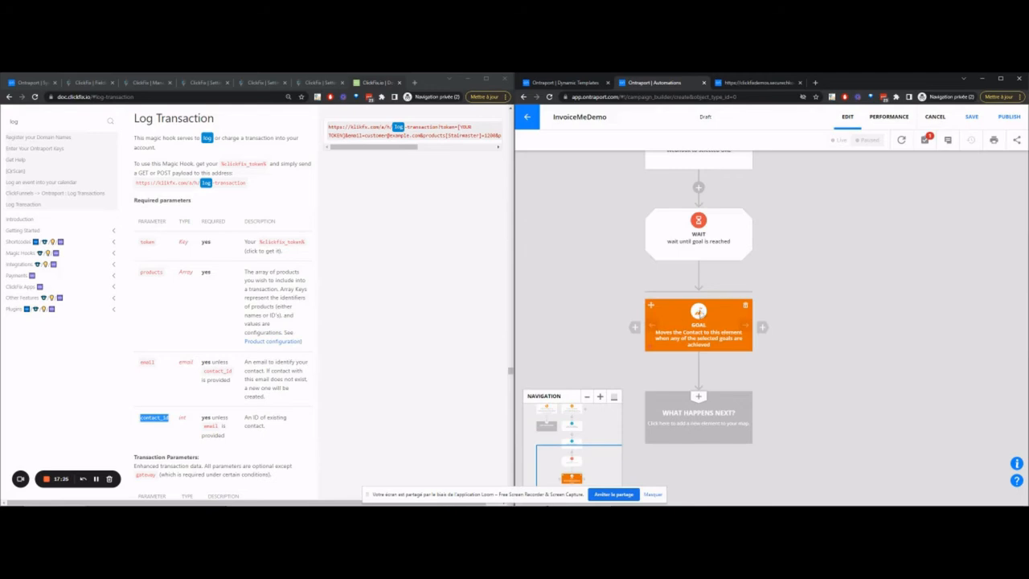
Step: Configure the goal to trigger when the Last Invoice # field is updated
left_click(670, 319)
left_click(964, 288)
left_click(872, 312)
type("last")
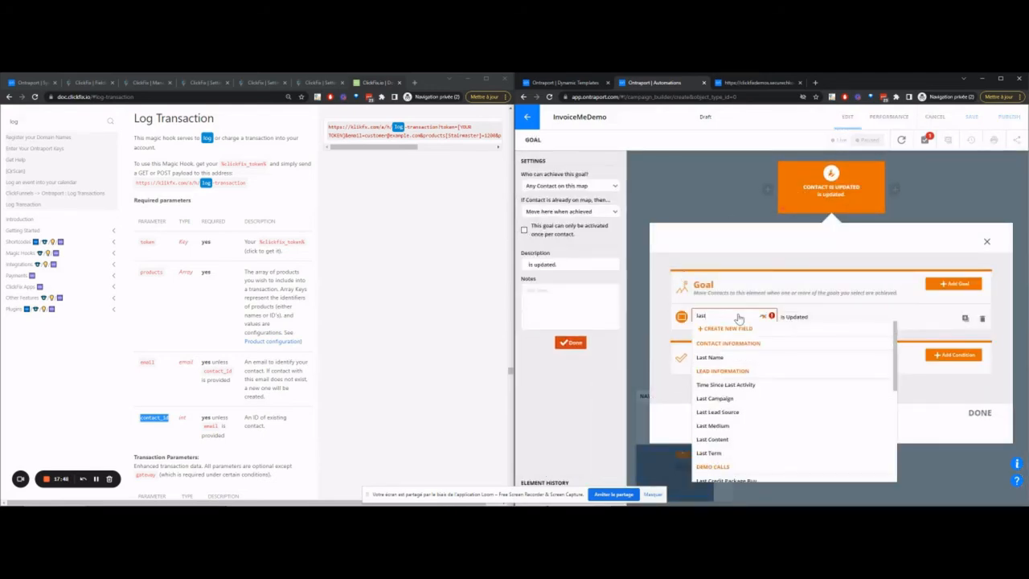
type(" inv")
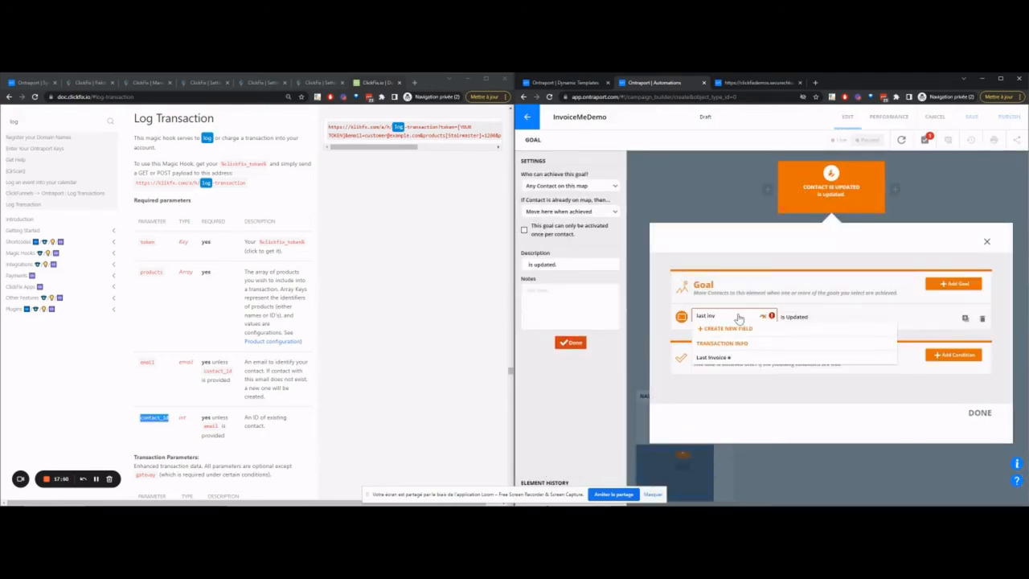
left_click(738, 359)
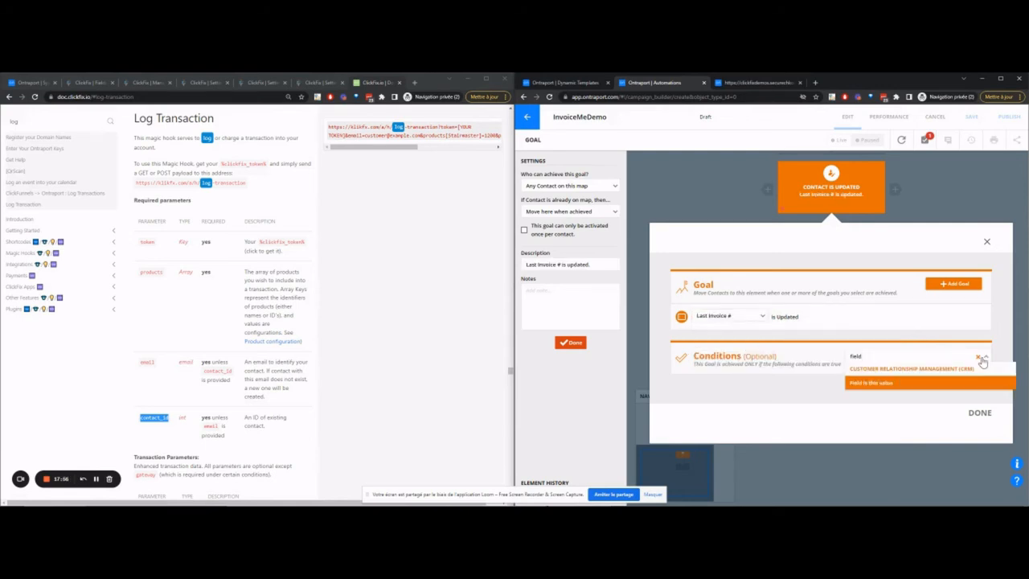
Step: Add a field condition requiring Last CC Status Equal To Success to the goal and save it
left_click(978, 357)
type("invoice")
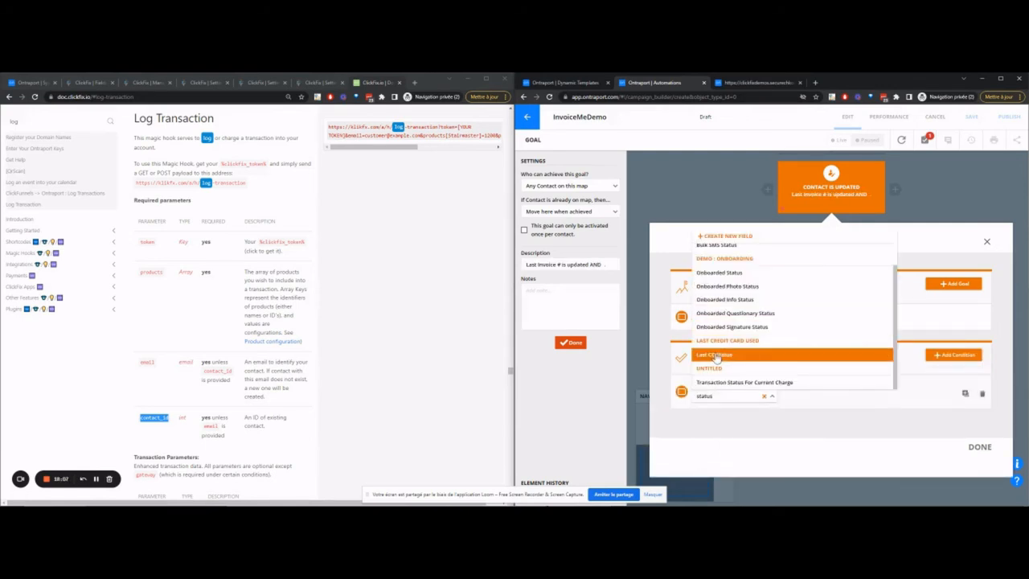
left_click(784, 355)
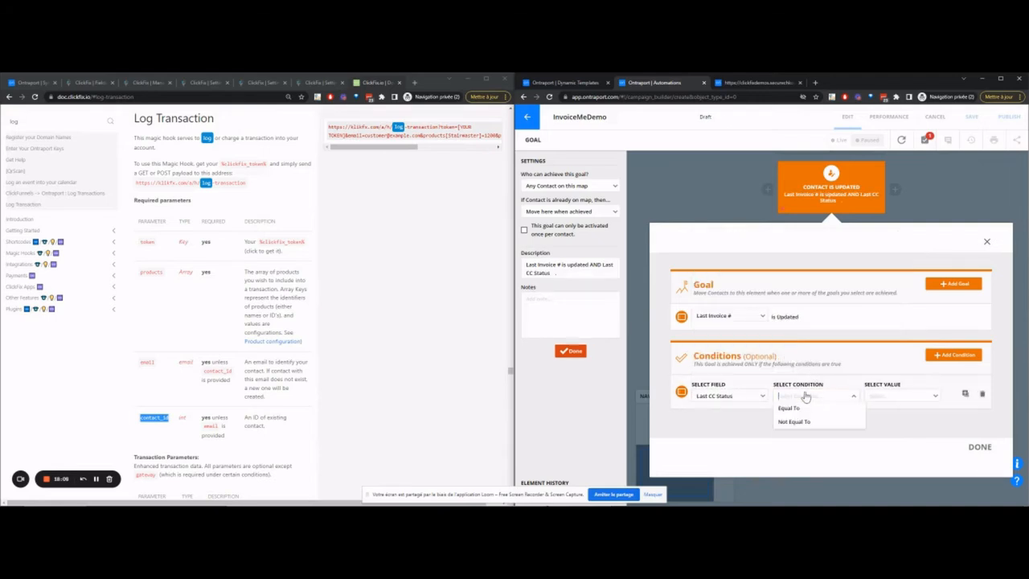
left_click(804, 408)
left_click(871, 408)
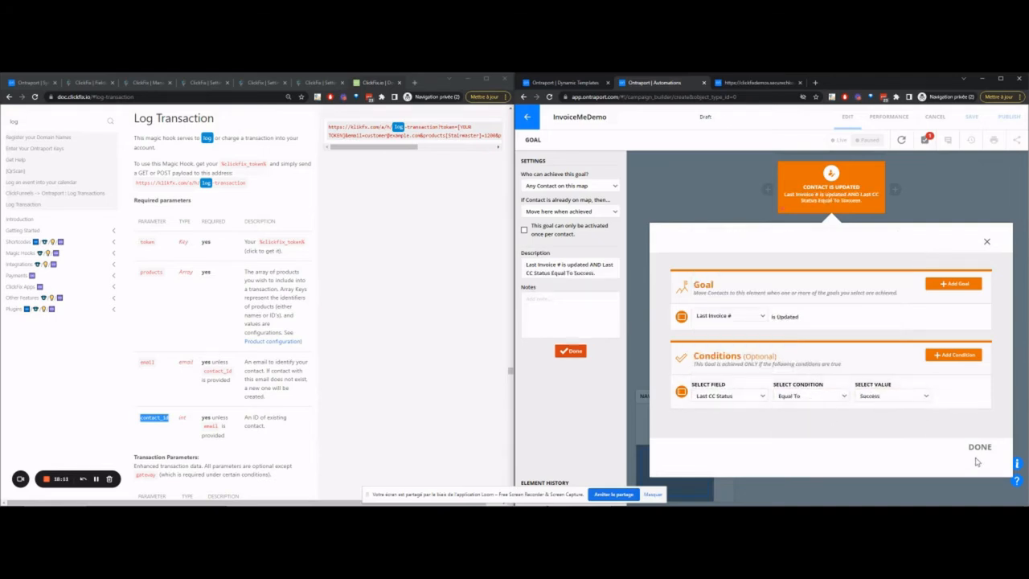
left_click(979, 447)
Step: Add a parallel copy of the invoice goal and set its Last CC Status condition to Declined
left_click_drag(837, 341, 759, 338)
left_click_drag(575, 305, 685, 322)
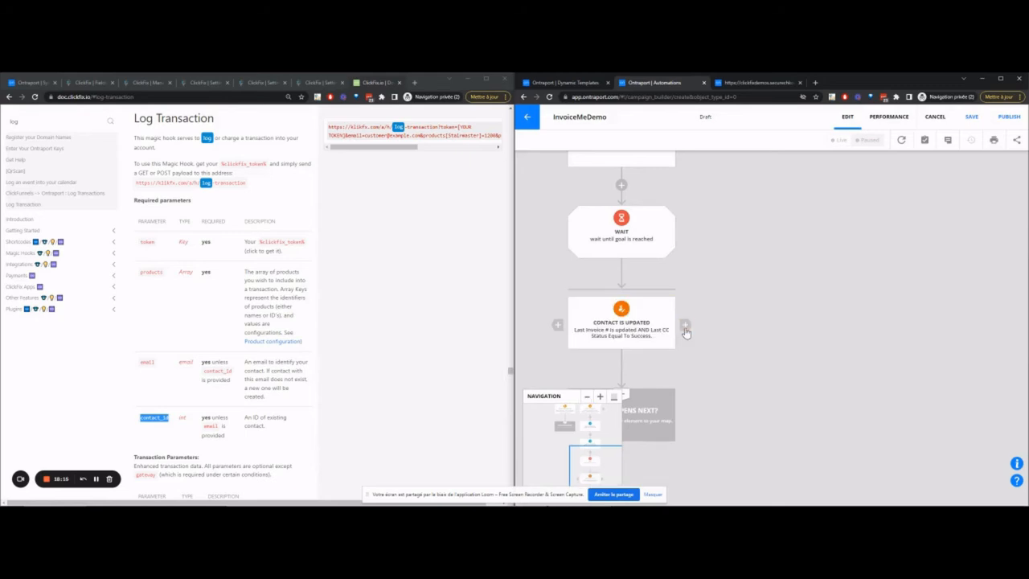
left_click(708, 326)
left_click(893, 395)
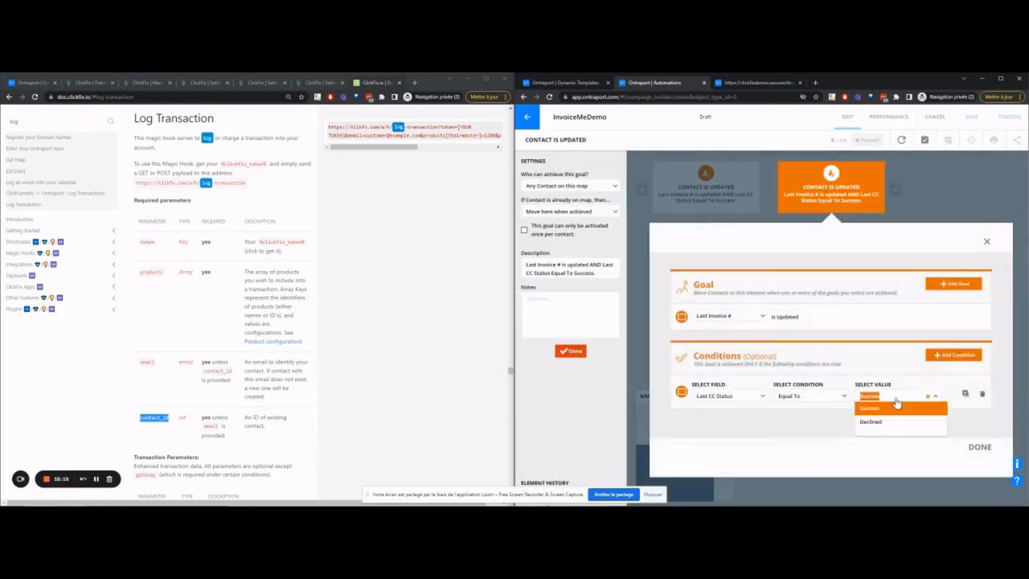
left_click(876, 413)
left_click(1003, 453)
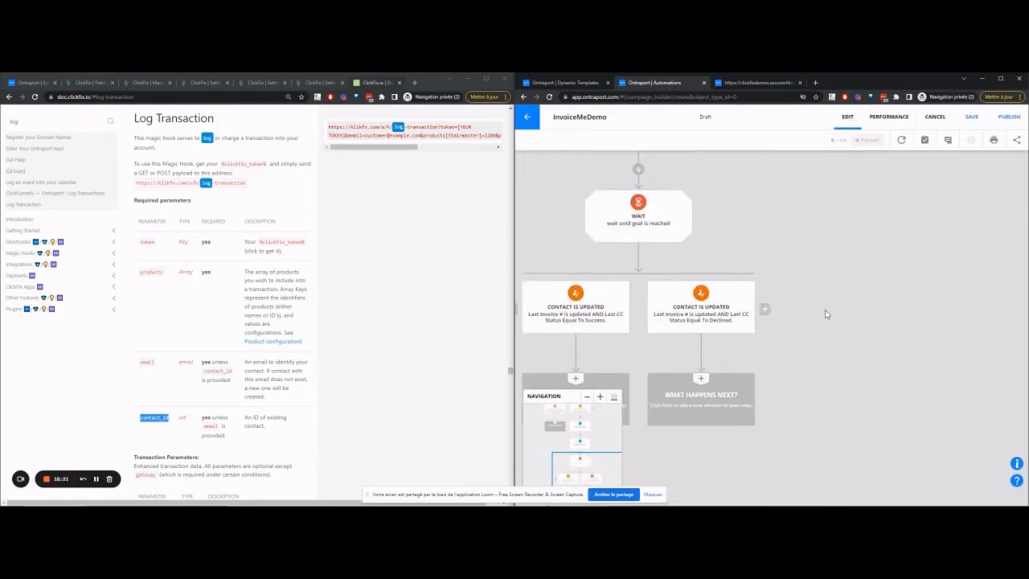
Step: Add a Go To element to the empty first branch that leads to the first webhook
left_click_drag(576, 214, 672, 352)
scroll(613, 239, "down", 1)
left_click(645, 180)
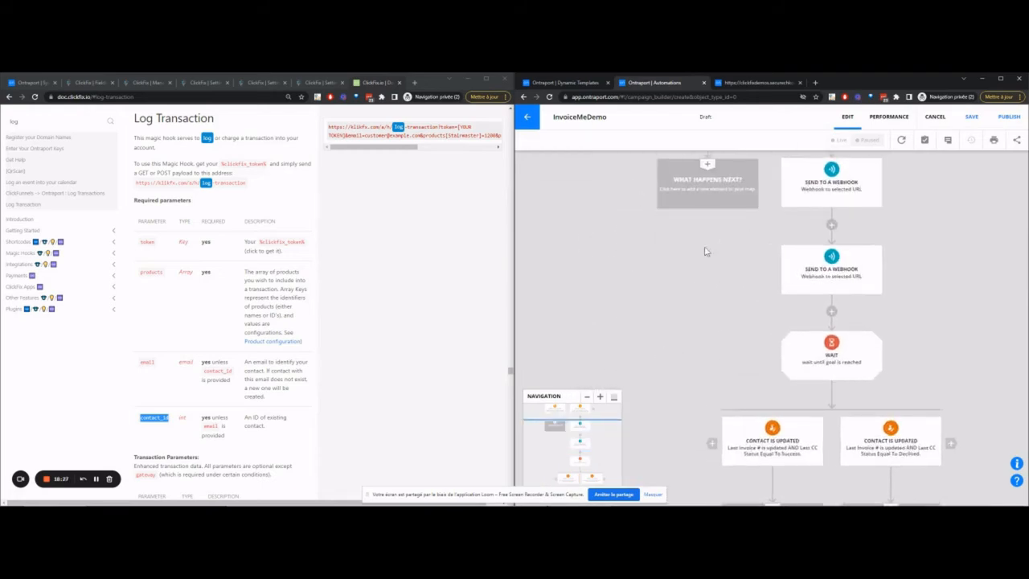
left_click(907, 255)
type("go")
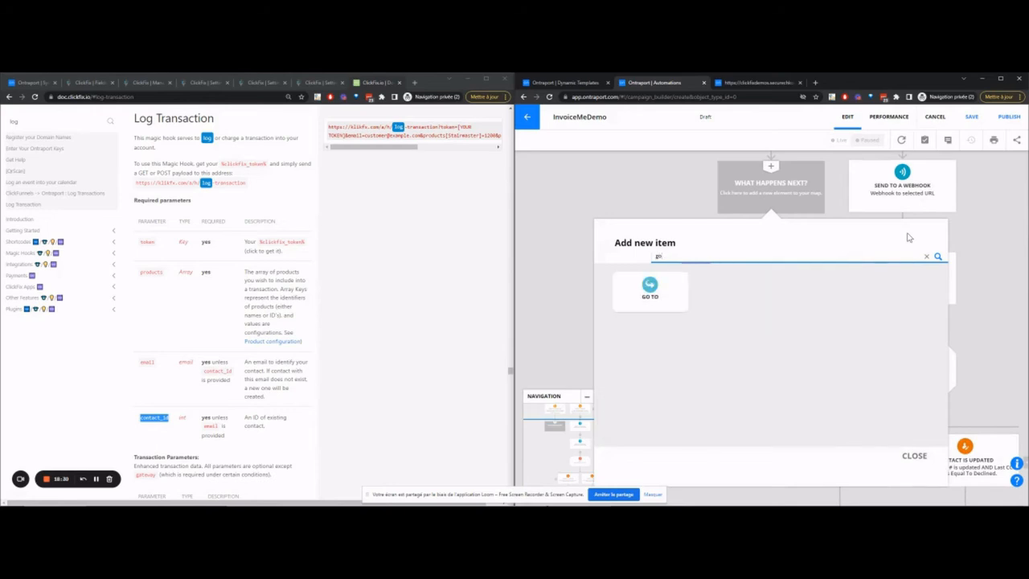
left_click(616, 302)
left_click_drag(599, 214, 664, 206)
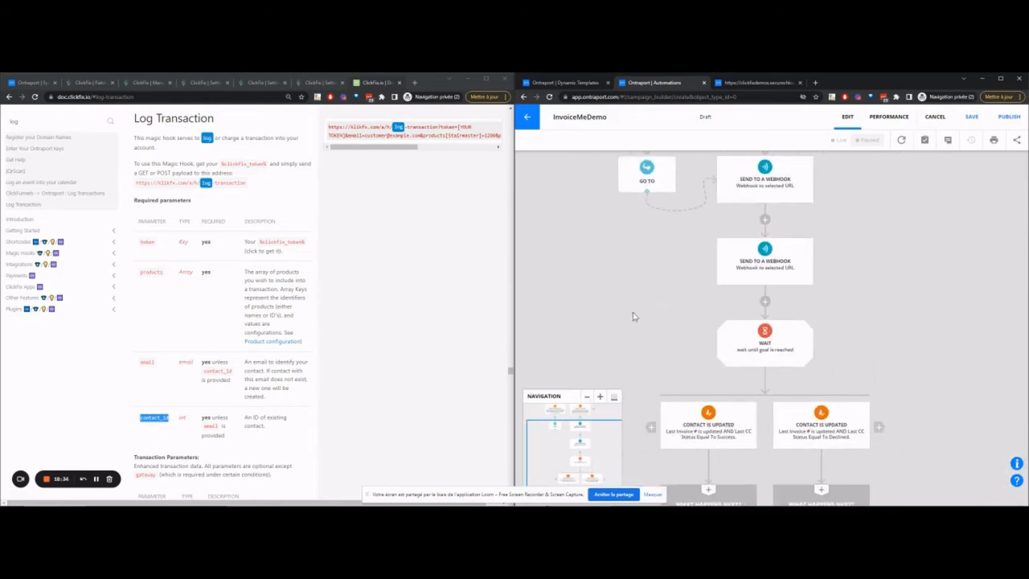
Step: Add an Update Contact element below the Declined goal
left_click_drag(653, 350, 588, 233)
scroll(692, 368, "down", 1)
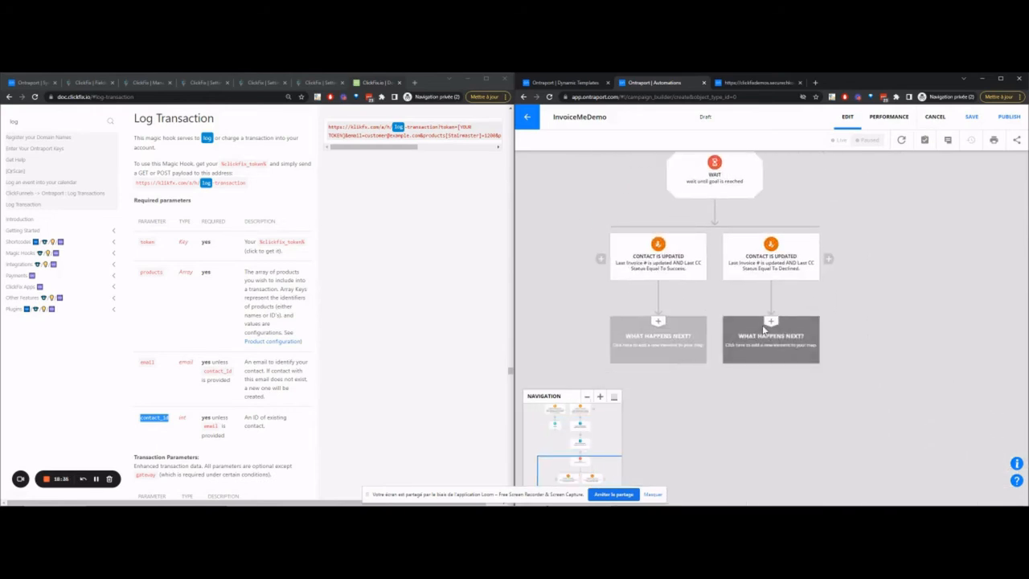
scroll(766, 330, "down", 2)
left_click(771, 251)
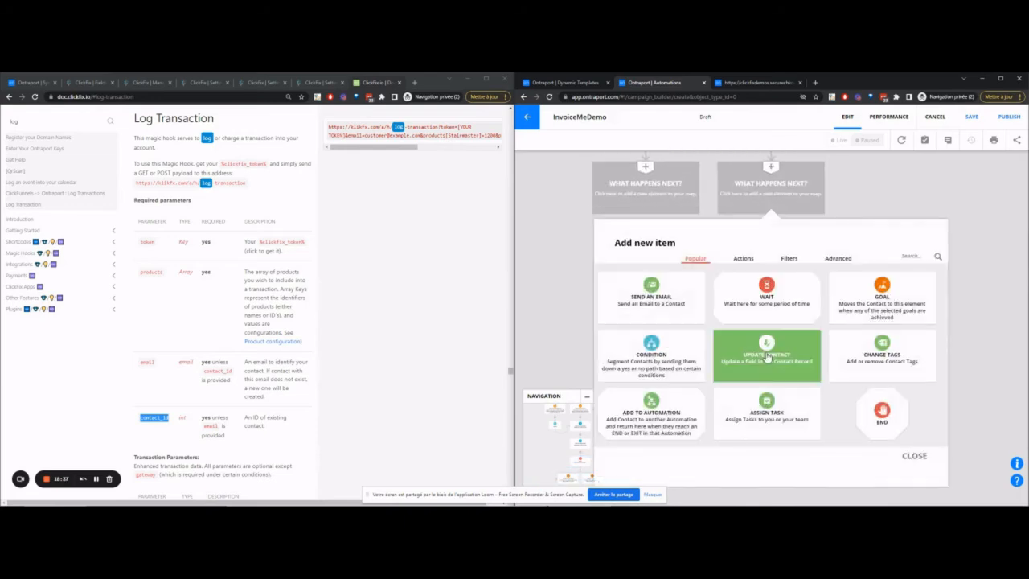
left_click(771, 351)
scroll(769, 378, "up", 2)
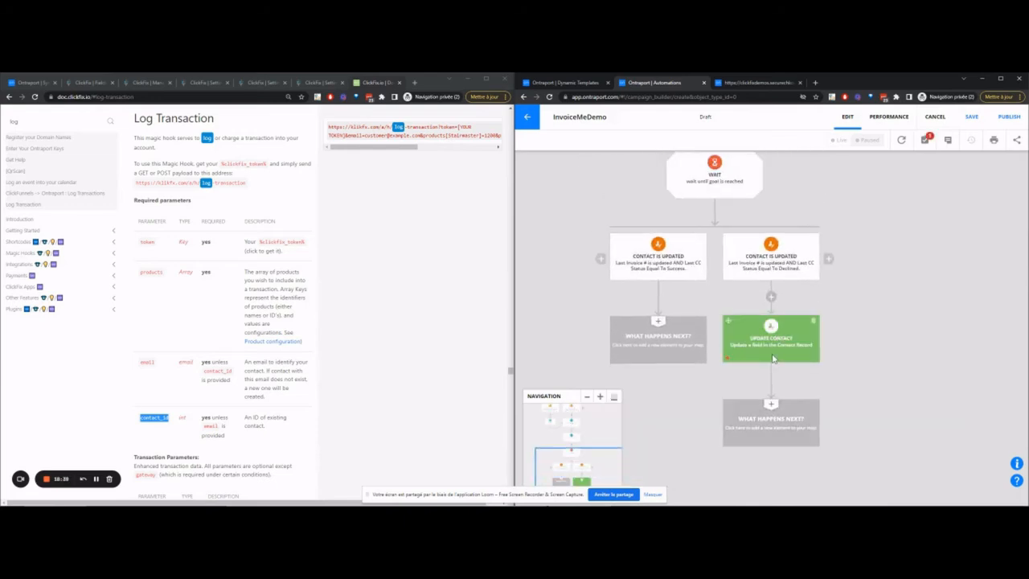
Step: Configure the contact update to set Transaction Status For Current Charge to the Failure option
left_click(772, 359)
left_click(578, 186)
type("status")
scroll(597, 268, "down", 2)
left_click(570, 346)
left_click(554, 208)
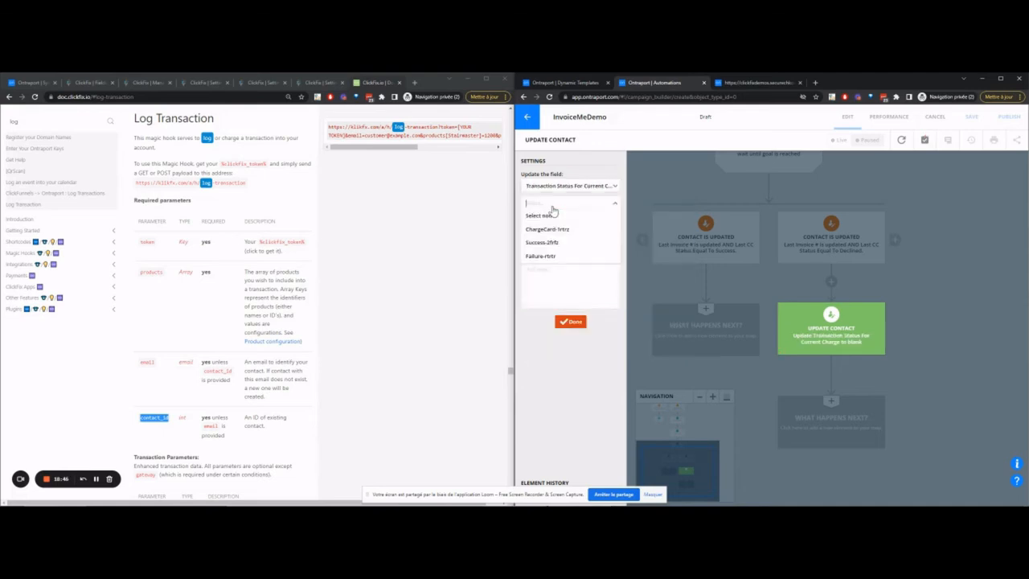
left_click(541, 255)
left_click(571, 322)
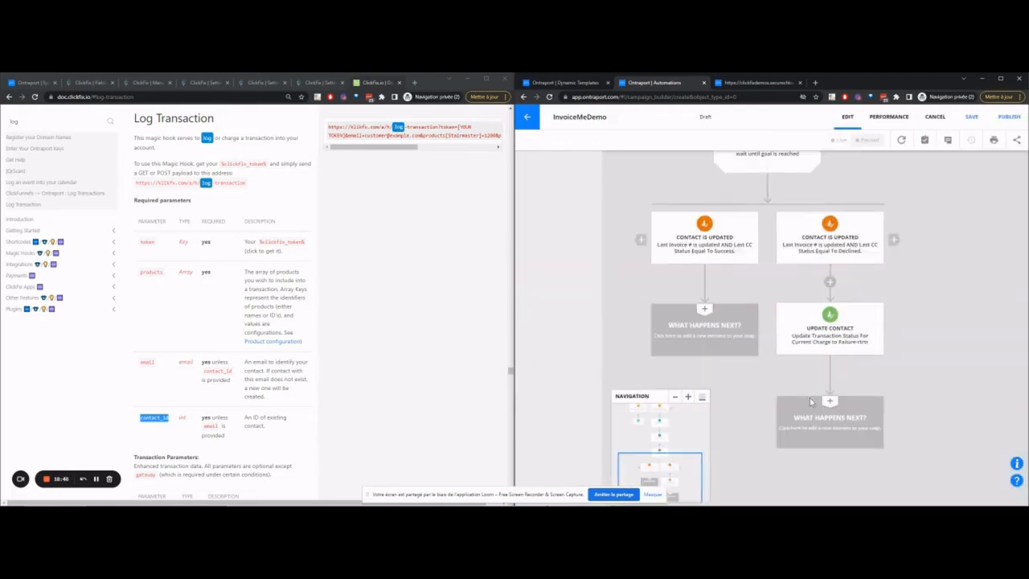
Step: Close the declined branch with an End element set to Exit after the contact update
left_click(777, 424)
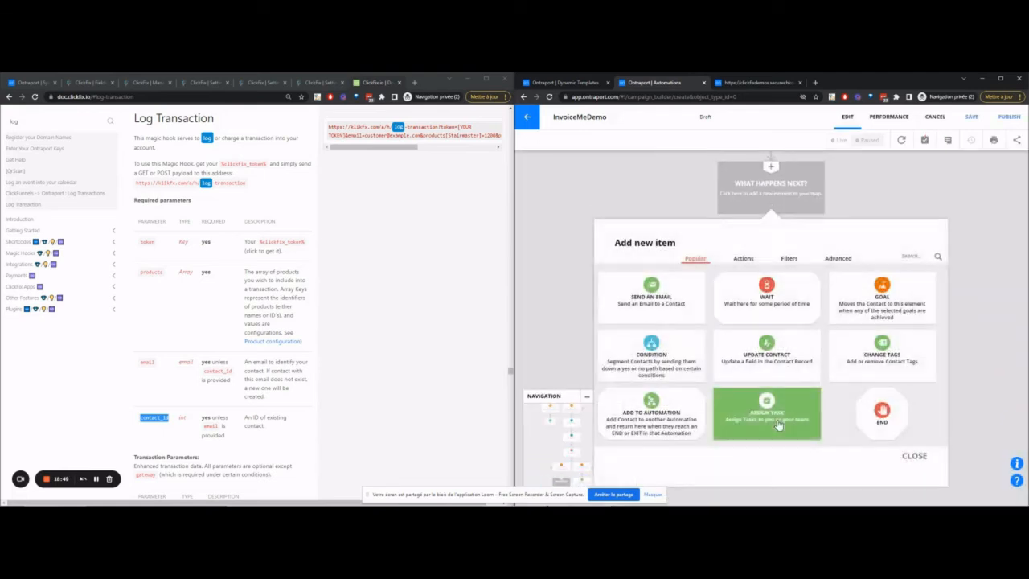
left_click(873, 424)
left_click(771, 419)
left_click(570, 264)
Step: Add a Send to a Webhook element below the Success goal
left_click(672, 333)
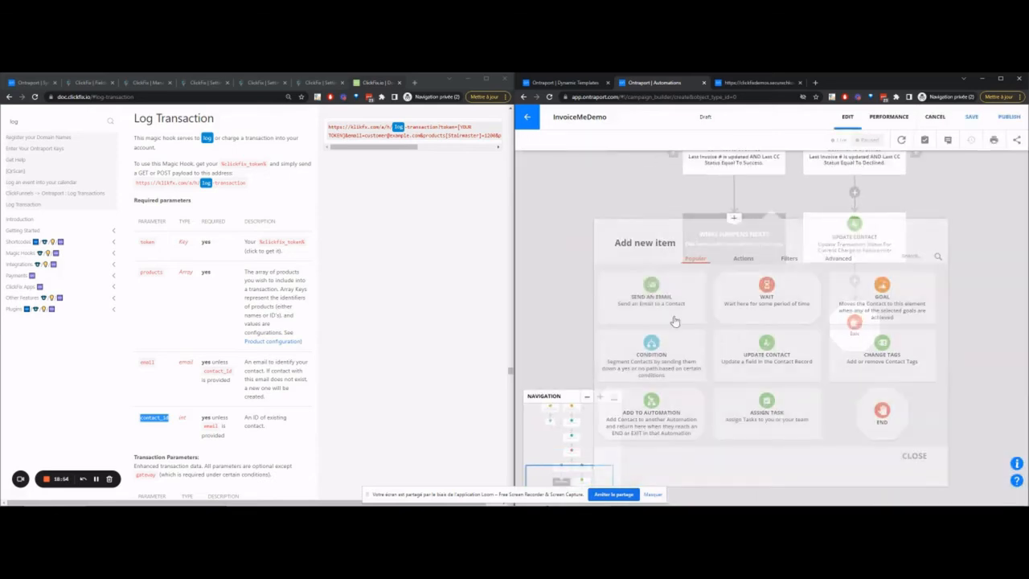
left_click(791, 259)
left_click(838, 258)
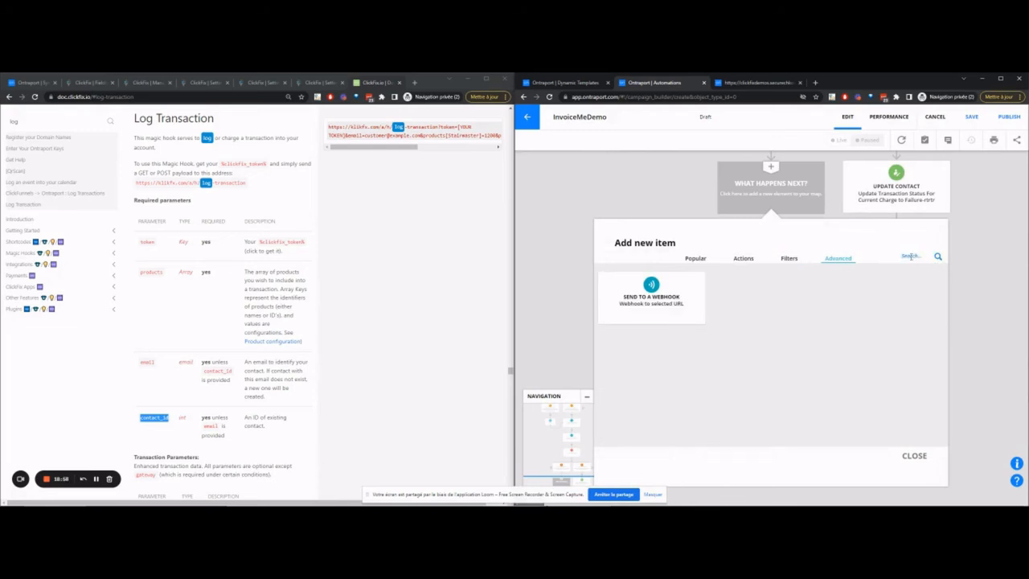
left_click(664, 296)
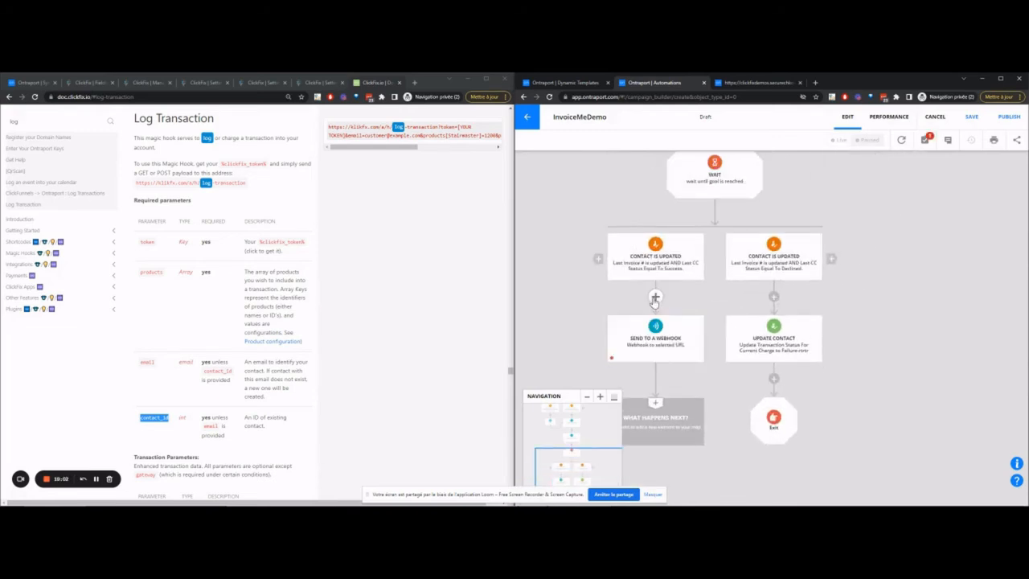
Step: Insert a copy of the contact update between the Success goal and its webhook, setting the transaction status to the Success option
left_click(656, 297)
left_click(610, 178)
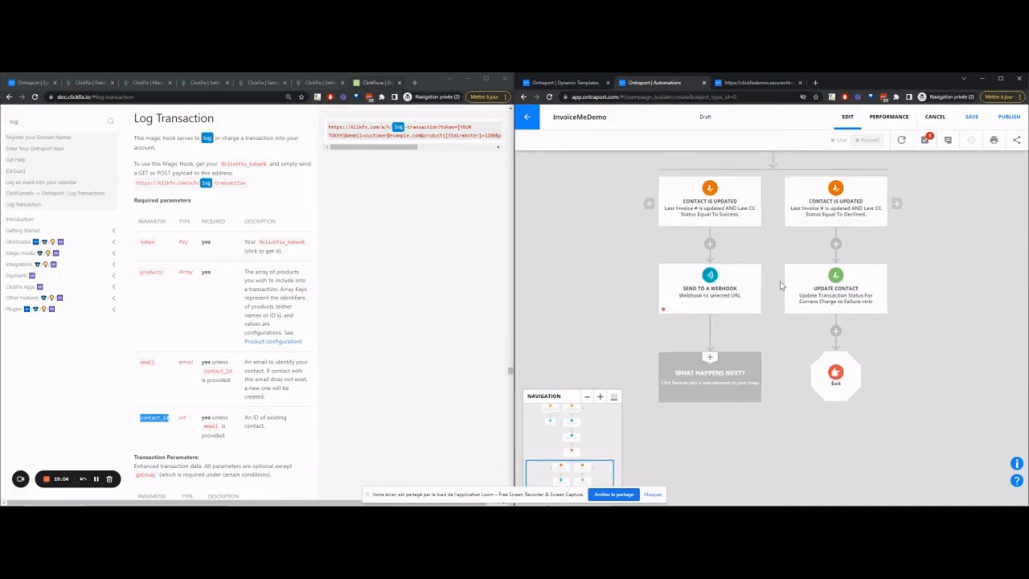
left_click_drag(729, 322, 656, 297)
left_click(653, 295)
left_click(658, 340)
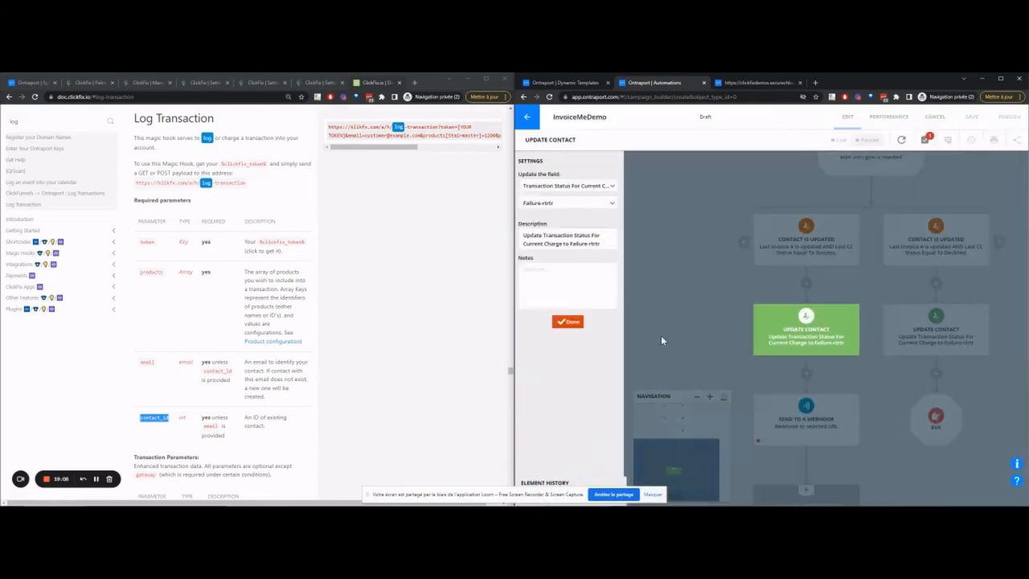
left_click(567, 202)
left_click(567, 243)
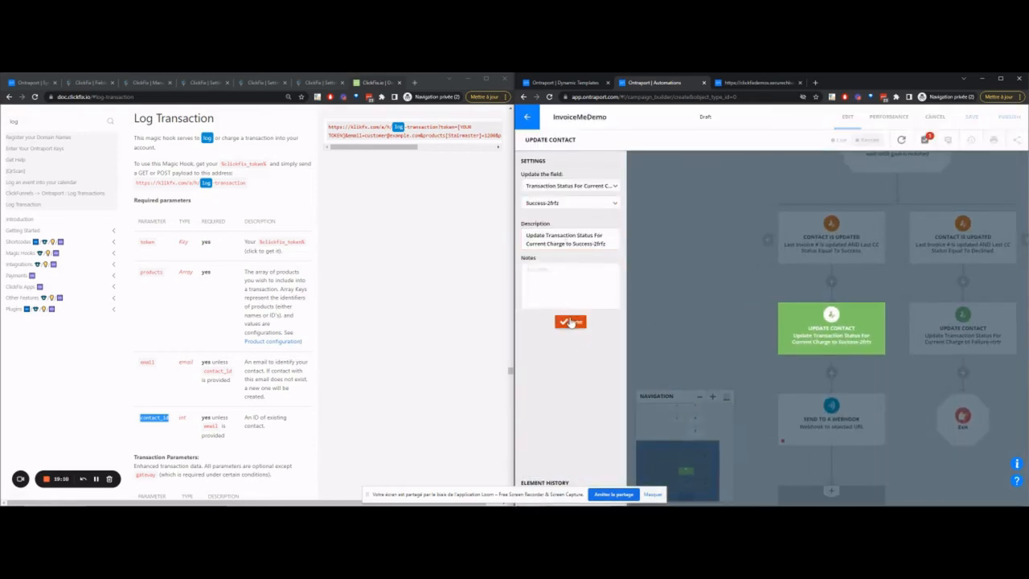
left_click(571, 322)
Step: Save the InvoiceMeDemo automation with its success and declined branches
left_click_drag(793, 248, 771, 238)
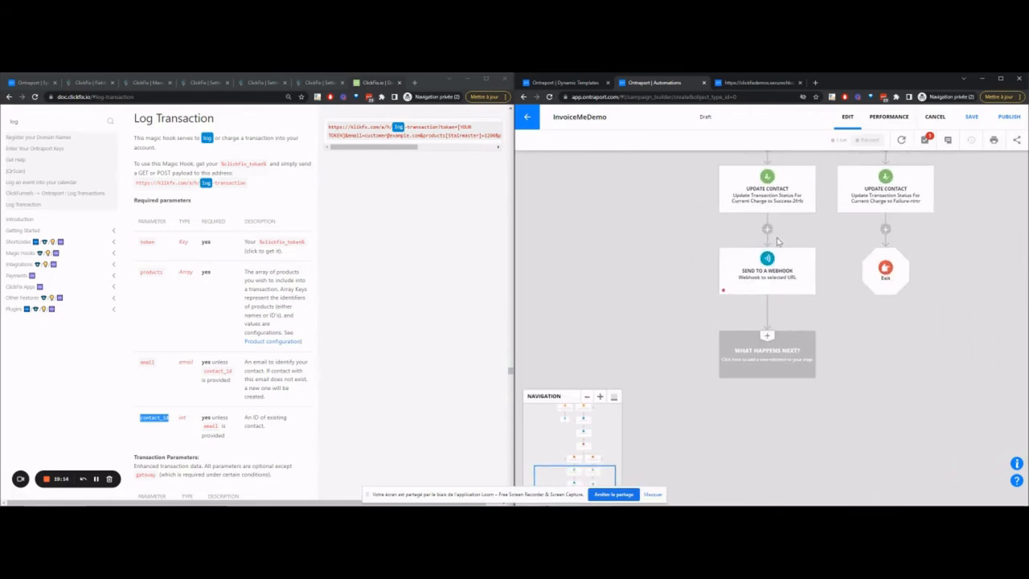
scroll(795, 241, "up", 5)
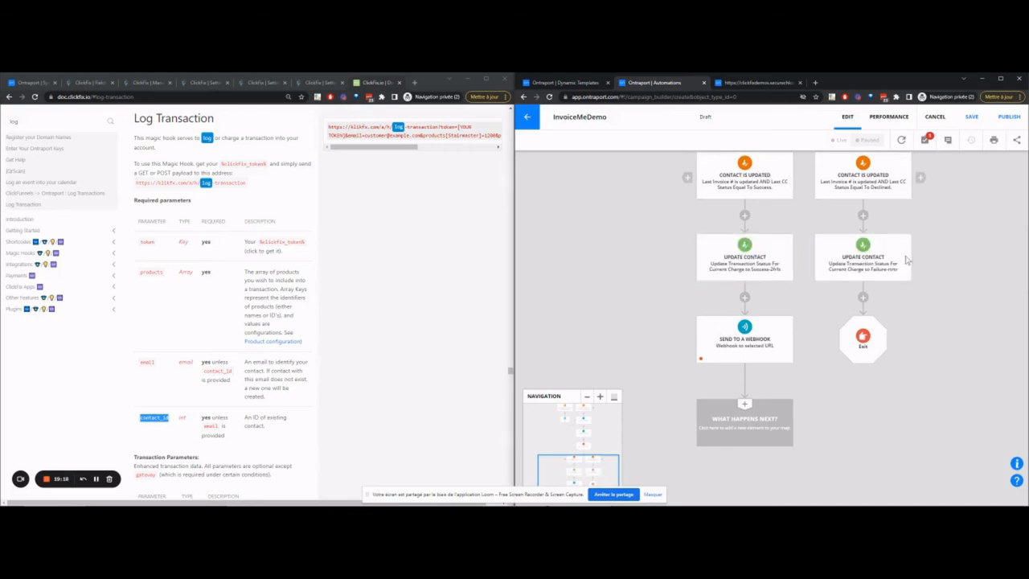
scroll(747, 257, "up", 2)
left_click(973, 119)
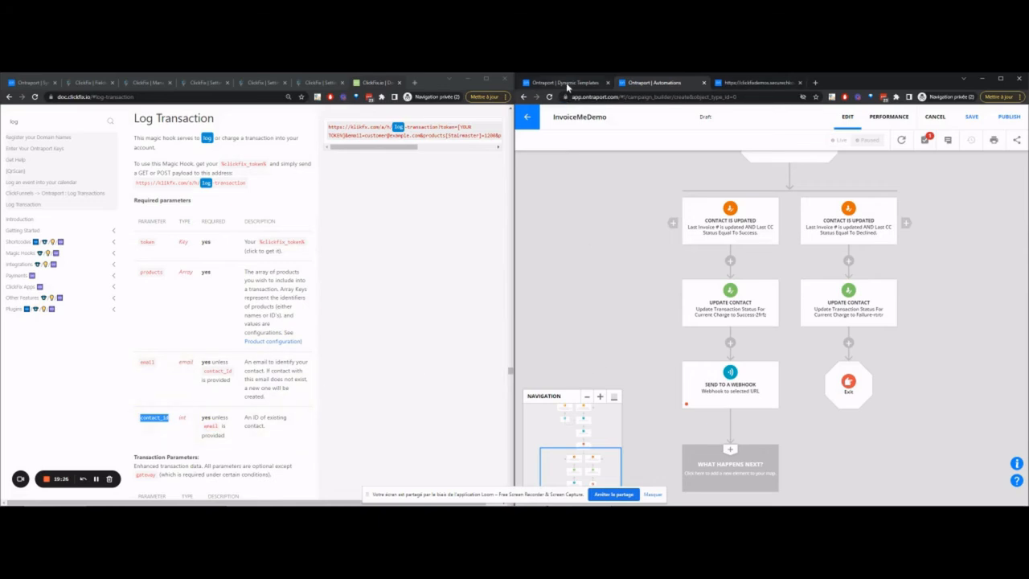
Step: Rename the copied landing page to "InvoiceMeDemo #03 Thank You Page"
left_click_drag(577, 118, 467, 121)
key("BackSpace")
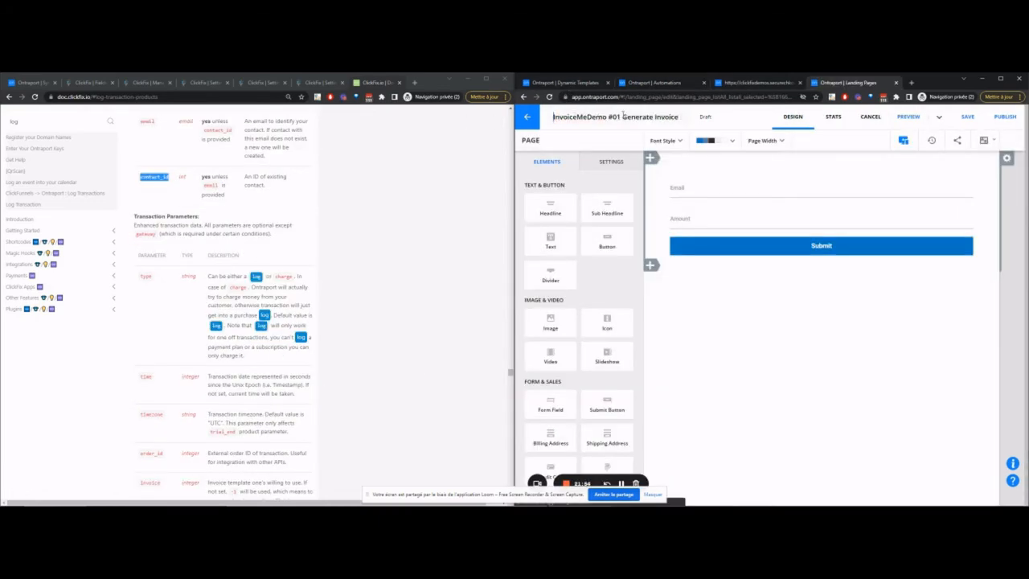
left_click_drag(685, 117, 620, 117)
key("BackSpace")
type("Thank You Page")
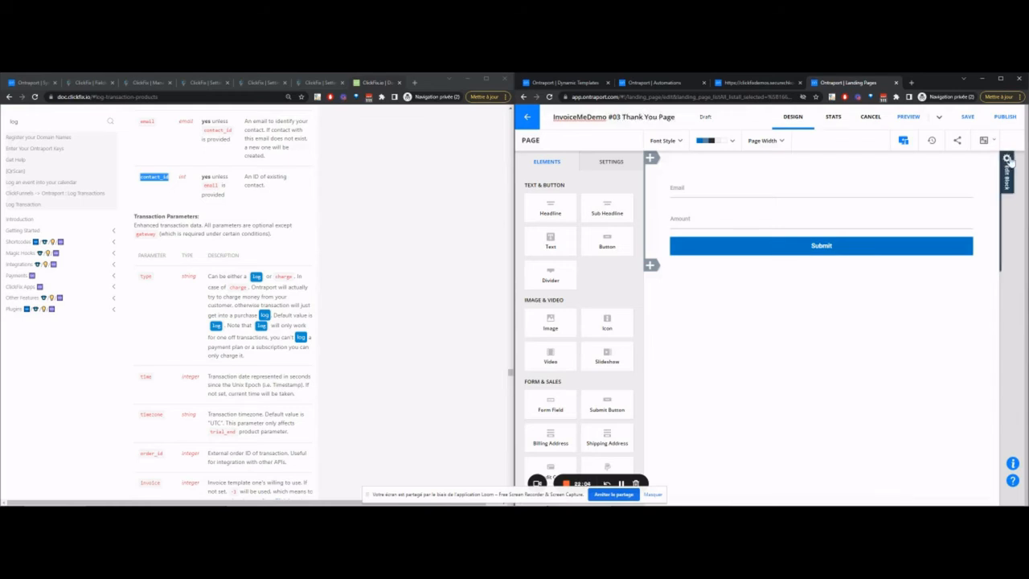
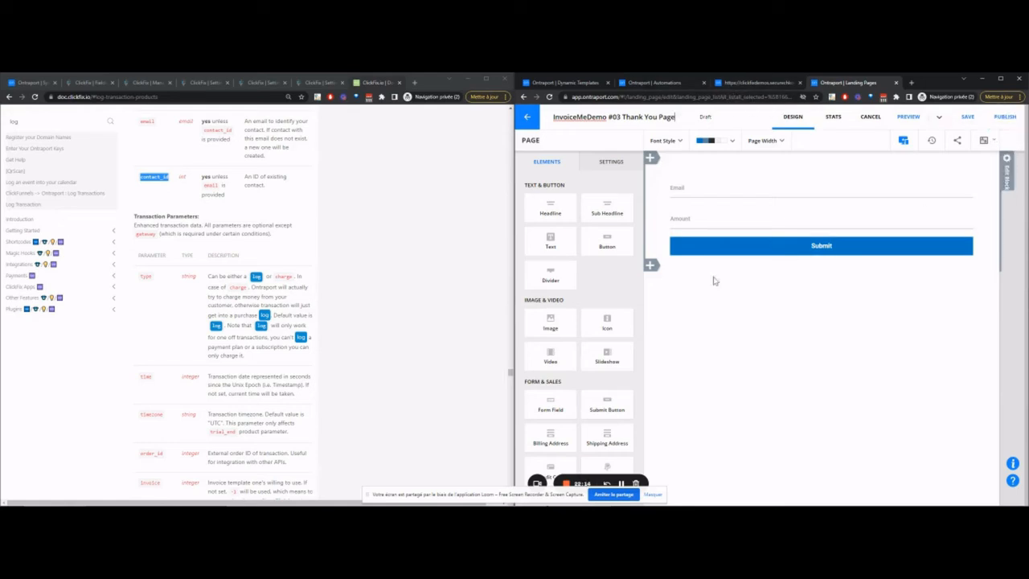
Step: Add a new block below the form on the page and place a "Charging Card" headline in it
left_click(652, 269)
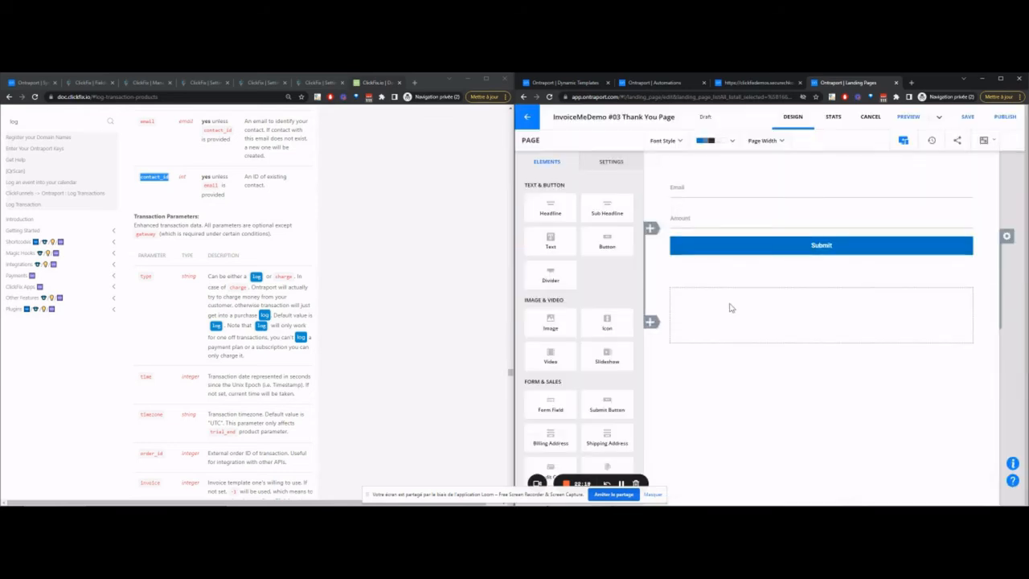
left_click_drag(551, 207, 776, 313)
triple_click(780, 315)
type("Charging Card")
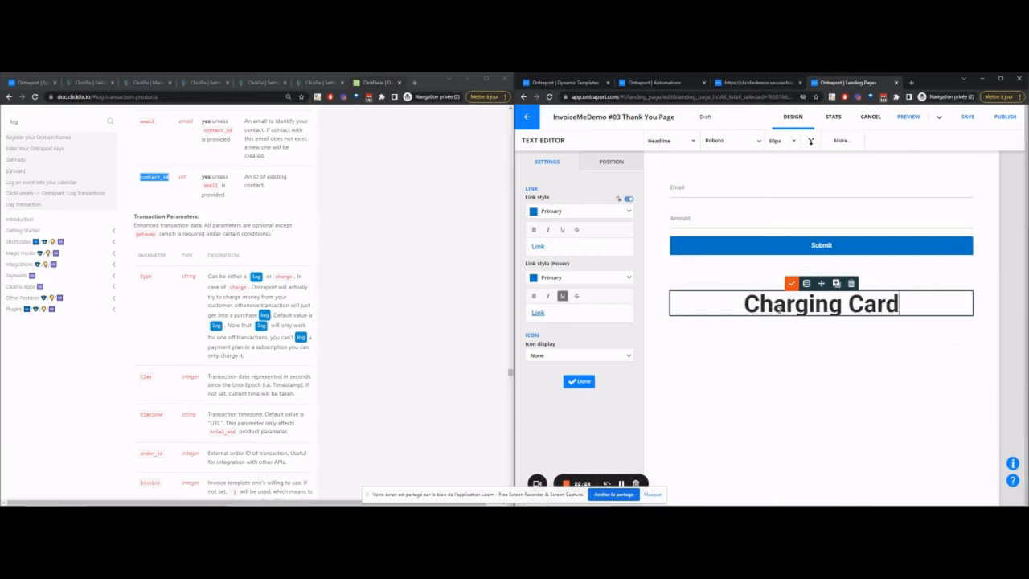
Step: Show the Charging Card block only when the page URL meets a condition, and start a "contains" condition with the text "charge="
left_click(792, 283)
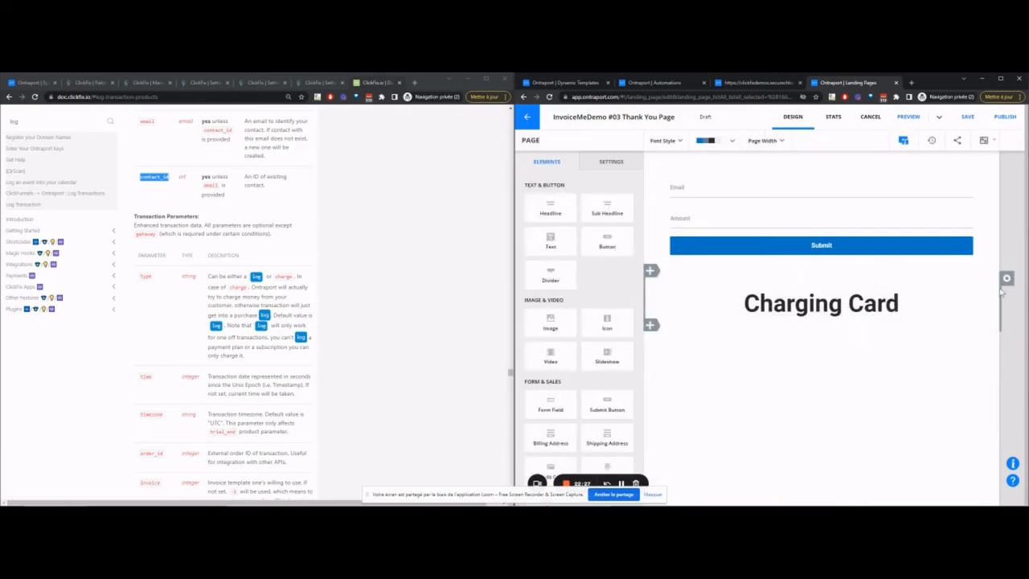
left_click(1010, 282)
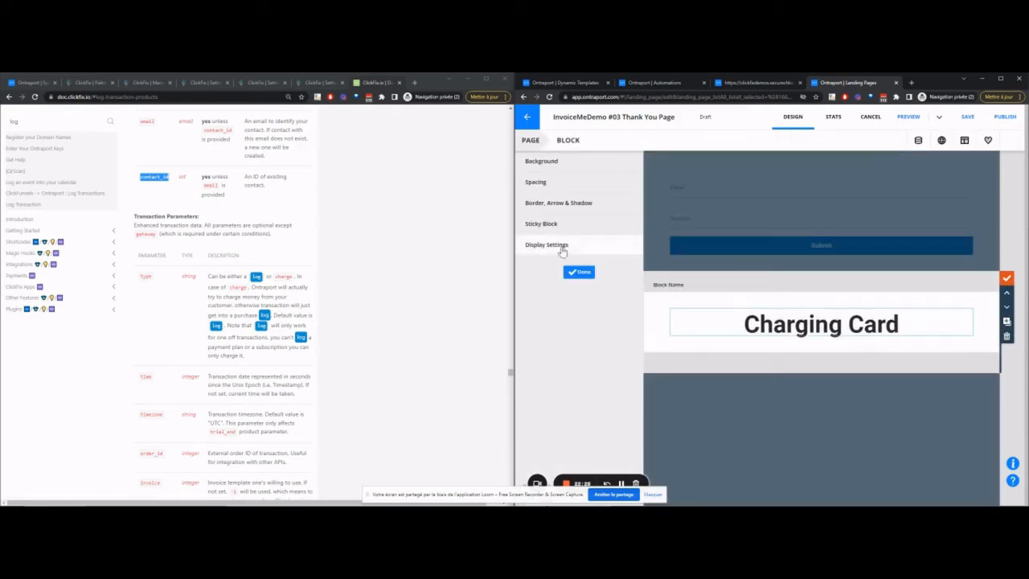
left_click(568, 246)
left_click(626, 258)
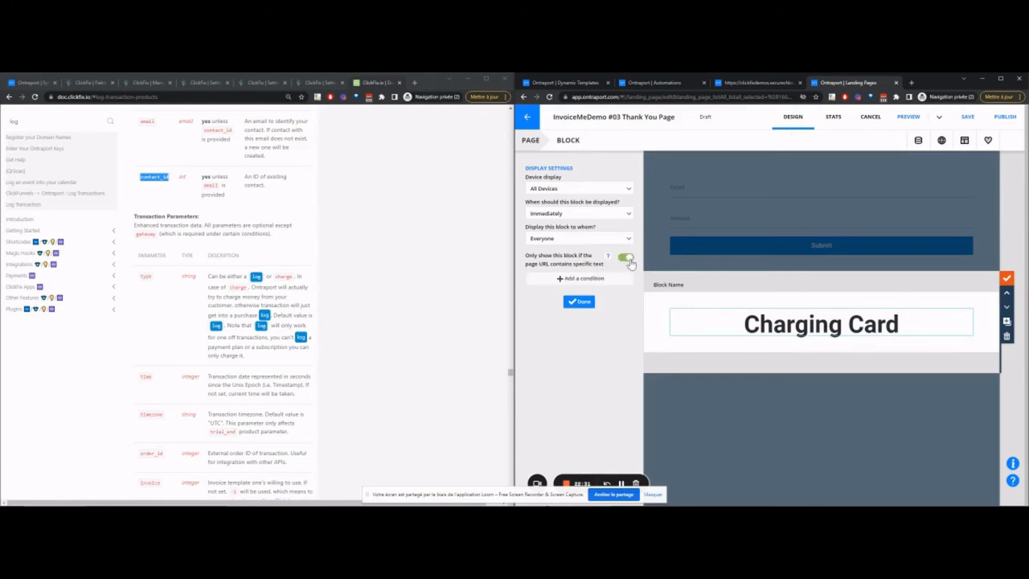
left_click(608, 283)
left_click(680, 274)
left_click(687, 288)
left_click(776, 271)
type("charge")
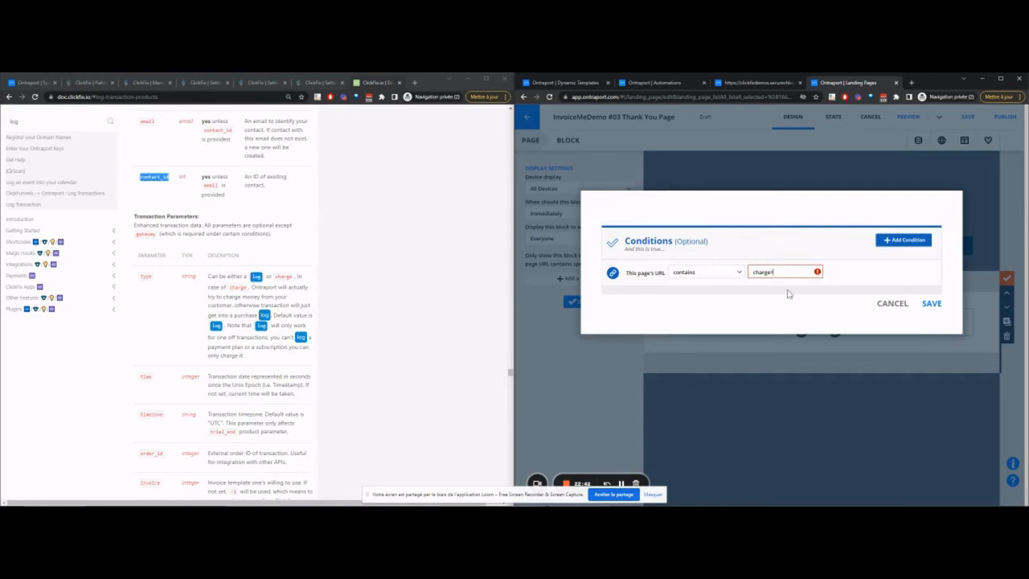
Step: In the automation's Success-branch contact update, choose the ChargeCard-1rtrz status and get its exact name as plain text
left_click(654, 81)
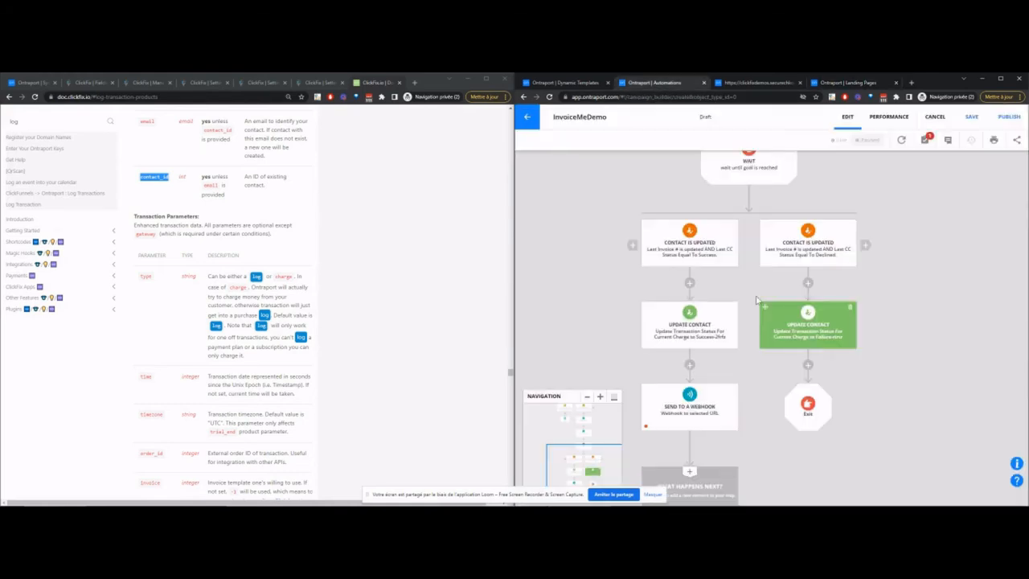
left_click(708, 337)
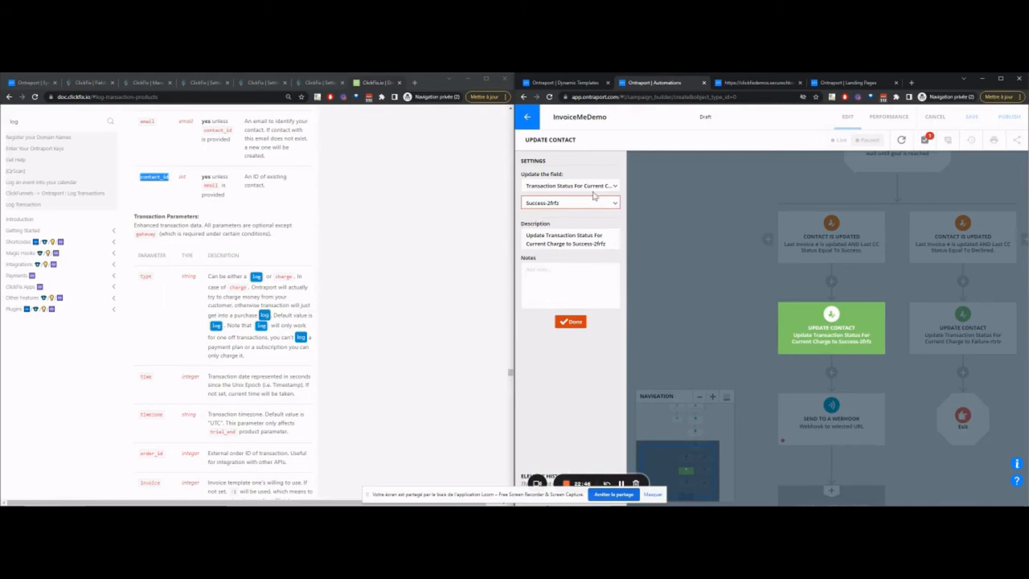
left_click(587, 206)
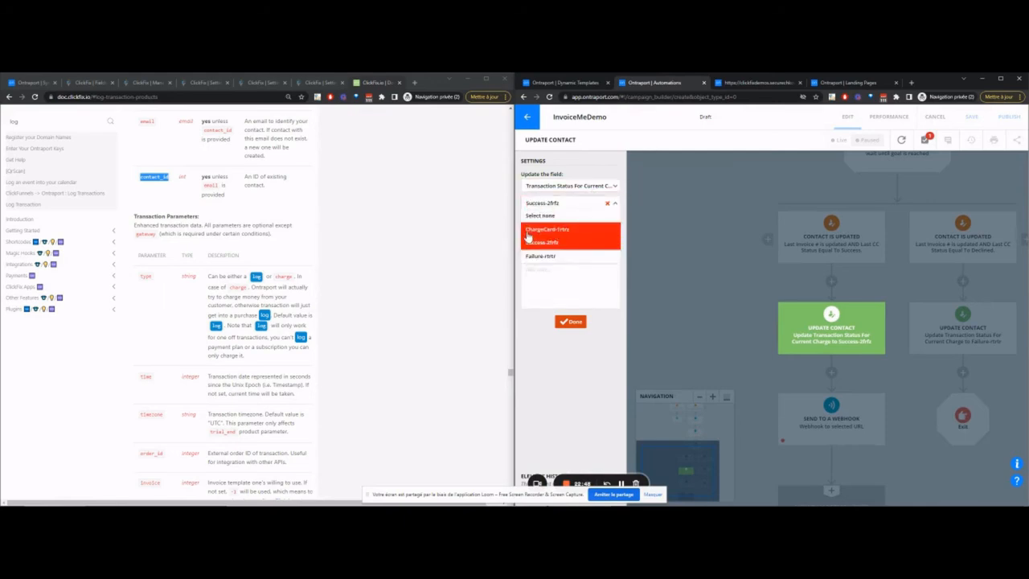
left_click(527, 235)
left_click(667, 96)
type("ChargeCard-1rtrz")
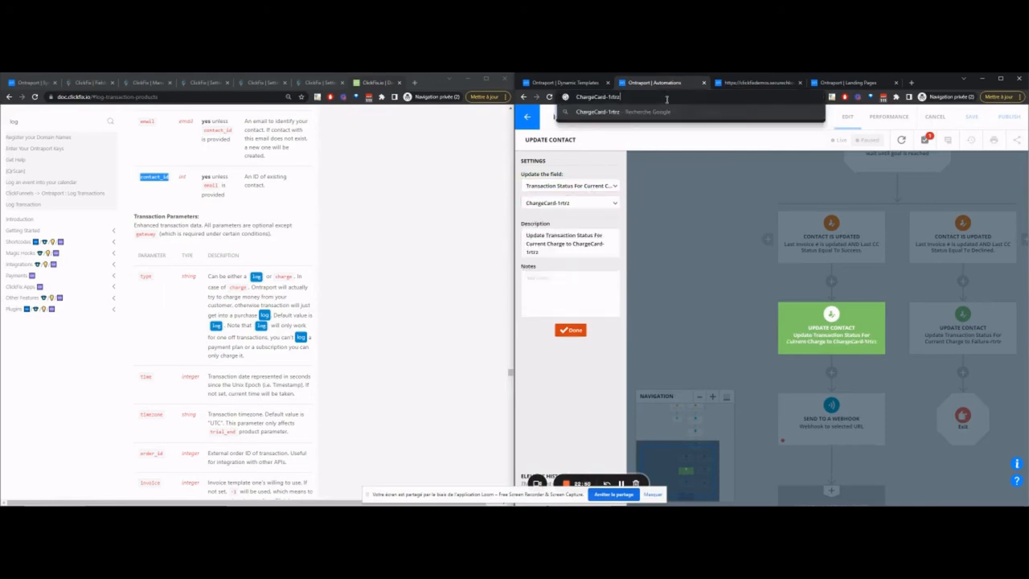
Step: Complete the Charging Card block's URL condition as "charge=ChargeCard-1rtrz" and save it
left_click(840, 82)
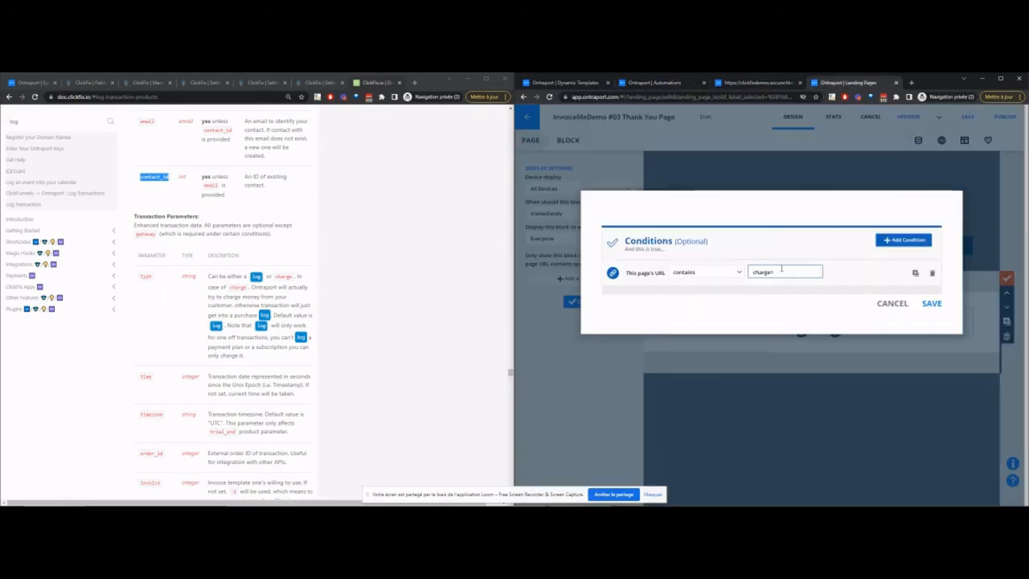
type("ChargeCard-1rtrz")
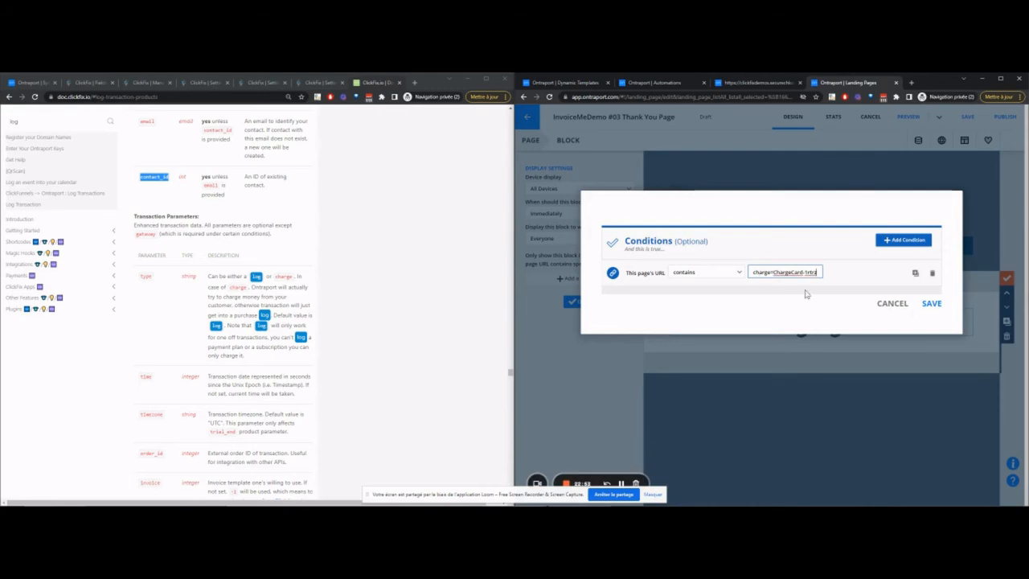
left_click(932, 306)
left_click(579, 301)
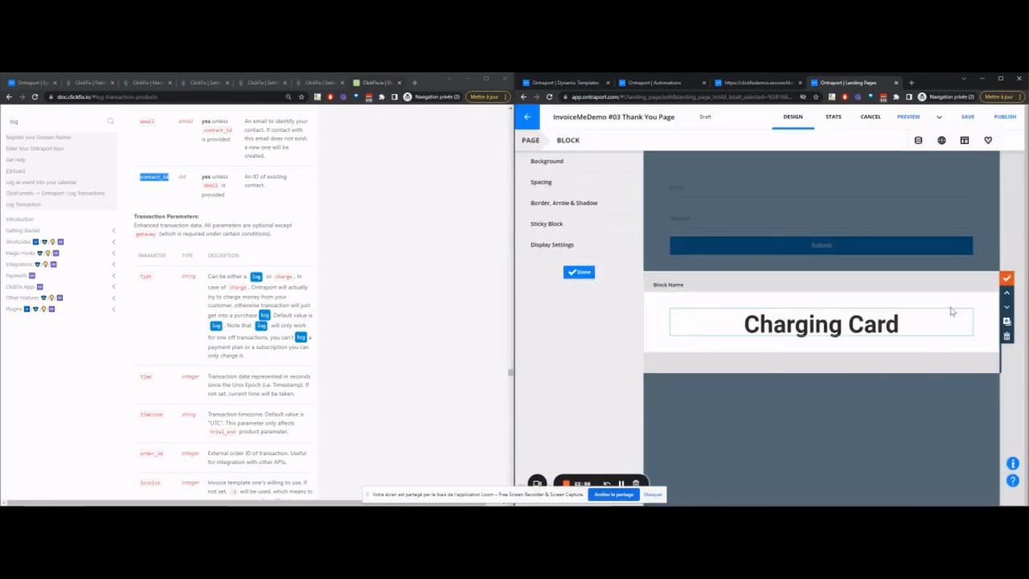
left_click(581, 272)
Step: Duplicate the Charging Card block and change the copy's headline to "SUCCESS"
left_click(1007, 279)
left_click(1008, 201)
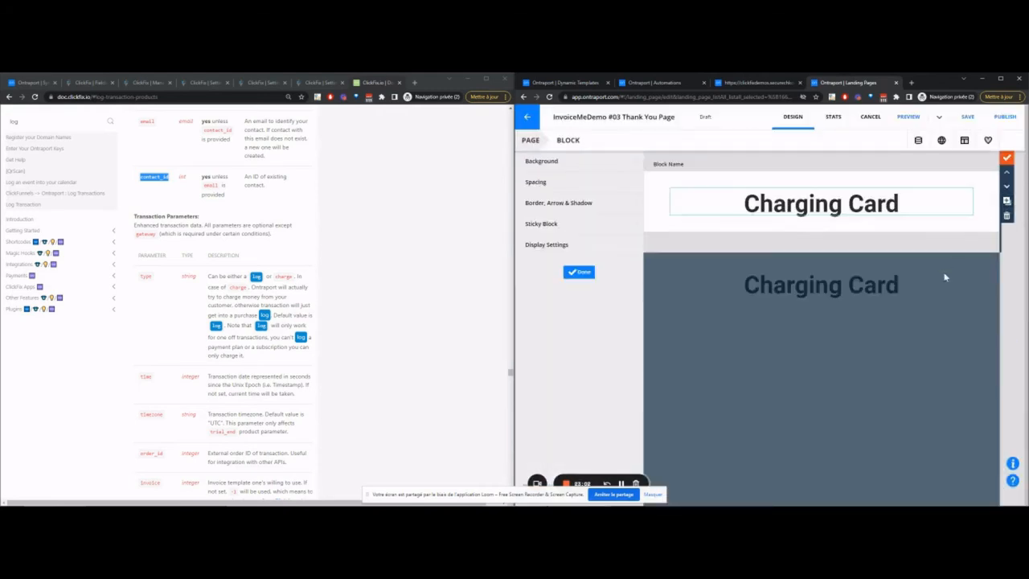
left_click(936, 292)
left_click(836, 244)
left_click_drag(733, 244, 936, 243)
type("SUCCESS")
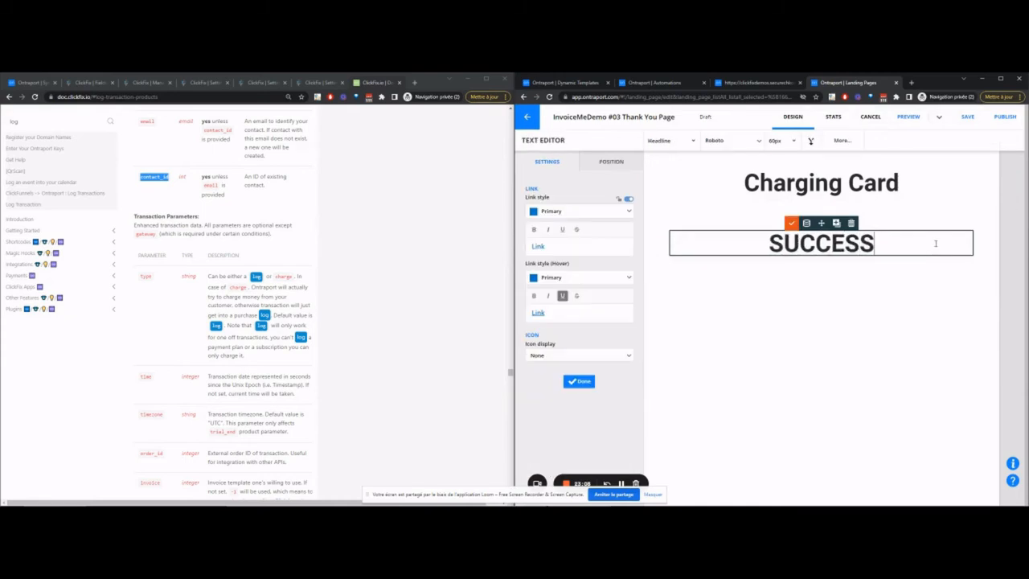
left_click(791, 223)
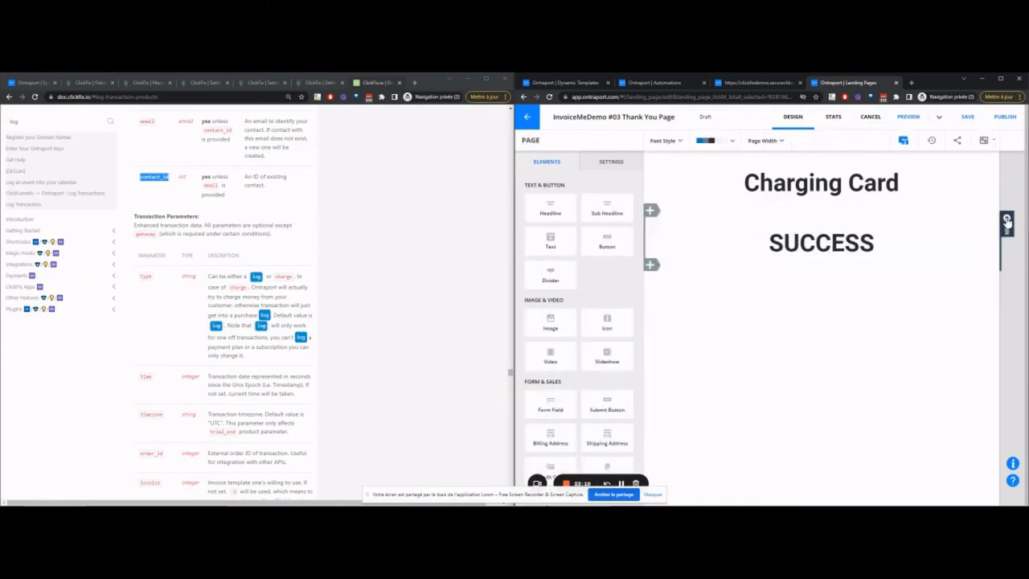
Step: Change the SUCCESS block's URL display condition to contain "charge=Success-2frfz" and save it
left_click(1006, 262)
left_click(583, 244)
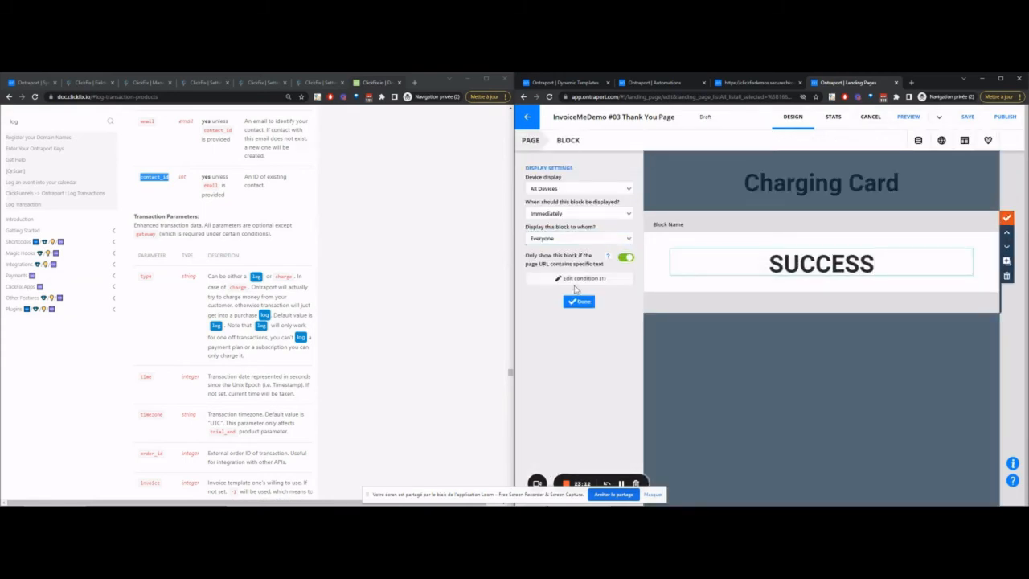
left_click(573, 278)
left_click_drag(774, 272, 826, 277)
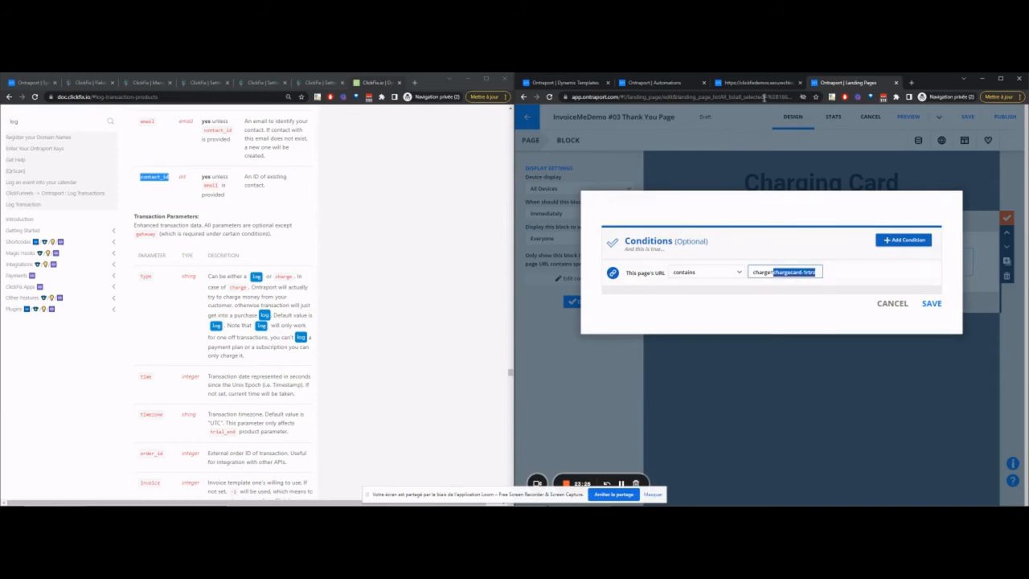
type("Success-2frfz")
left_click_drag(758, 84, 855, 84)
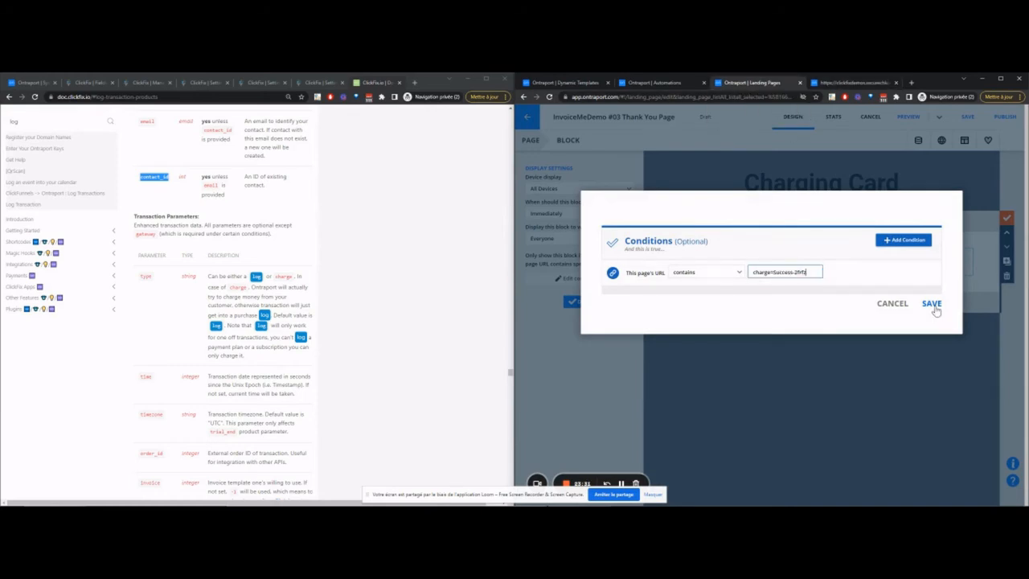
left_click(932, 304)
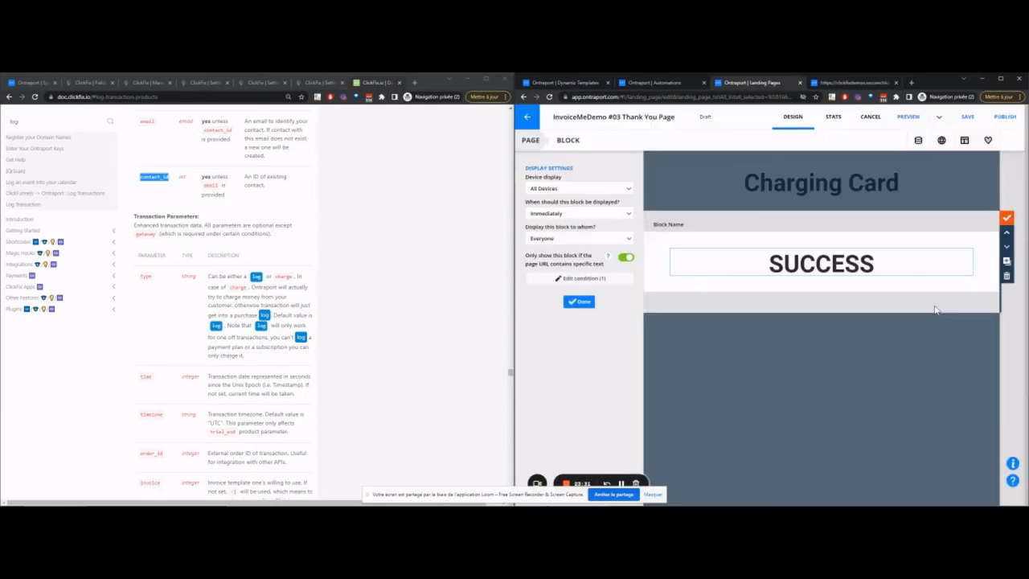
Step: Duplicate the SUCCESS block as a "FAIL" block and open the copy's URL display condition for editing
left_click(1007, 262)
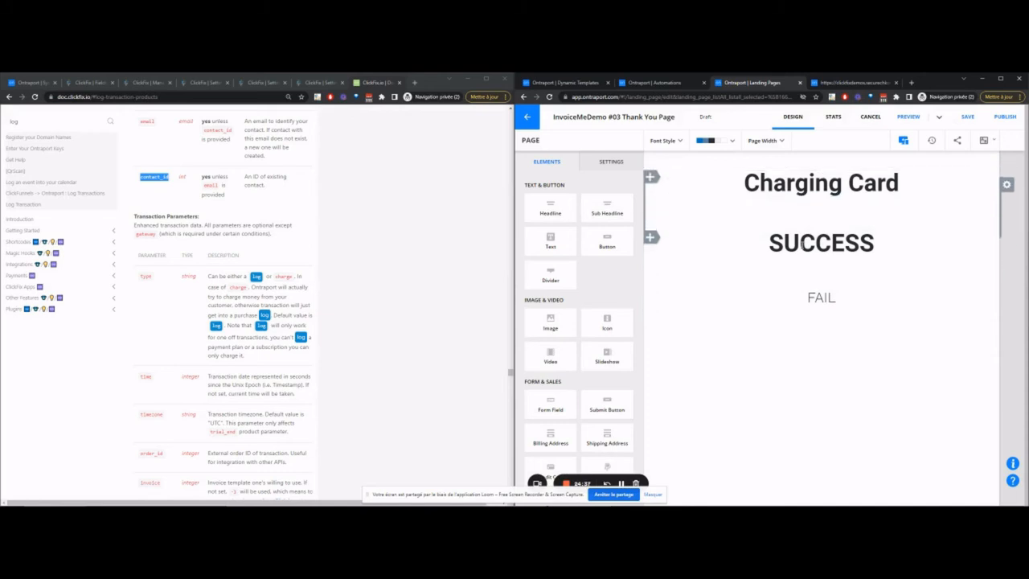
left_click(815, 302)
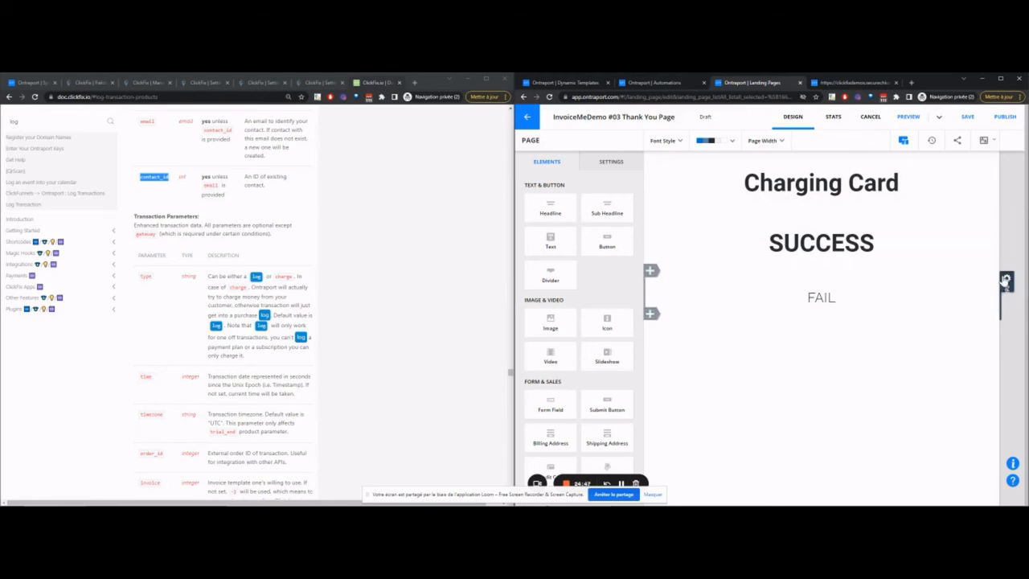
left_click(751, 289)
left_click(574, 249)
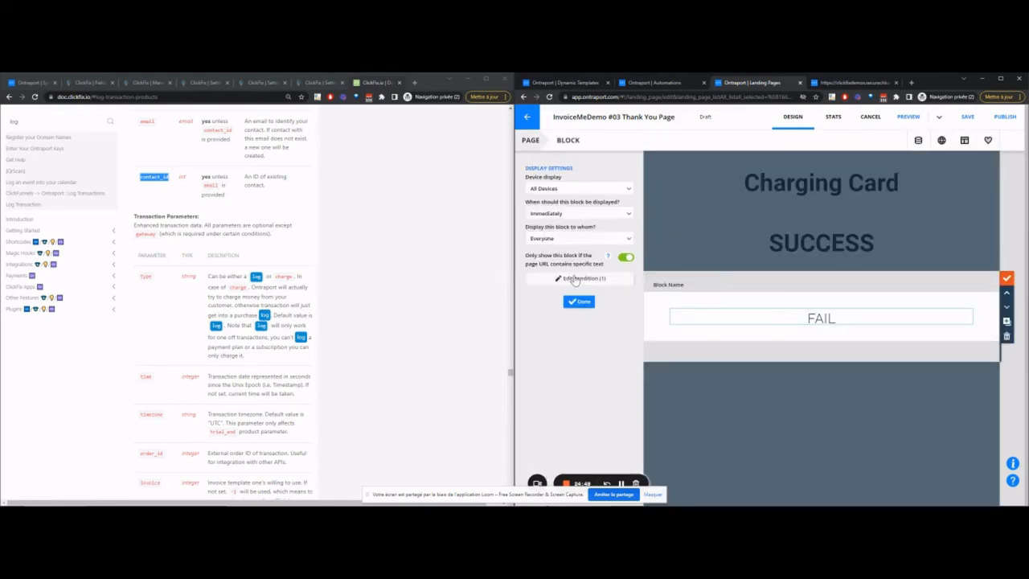
left_click(575, 280)
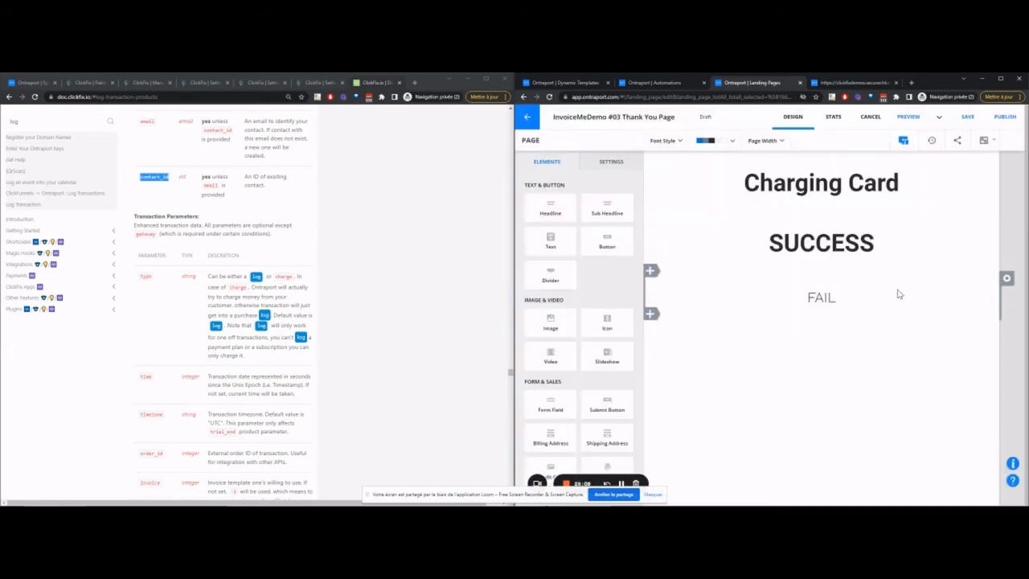
Step: Open the page's custom header code and copy the import script with the invisible div from the ClickFix Shortcodes documentation
left_click(611, 162)
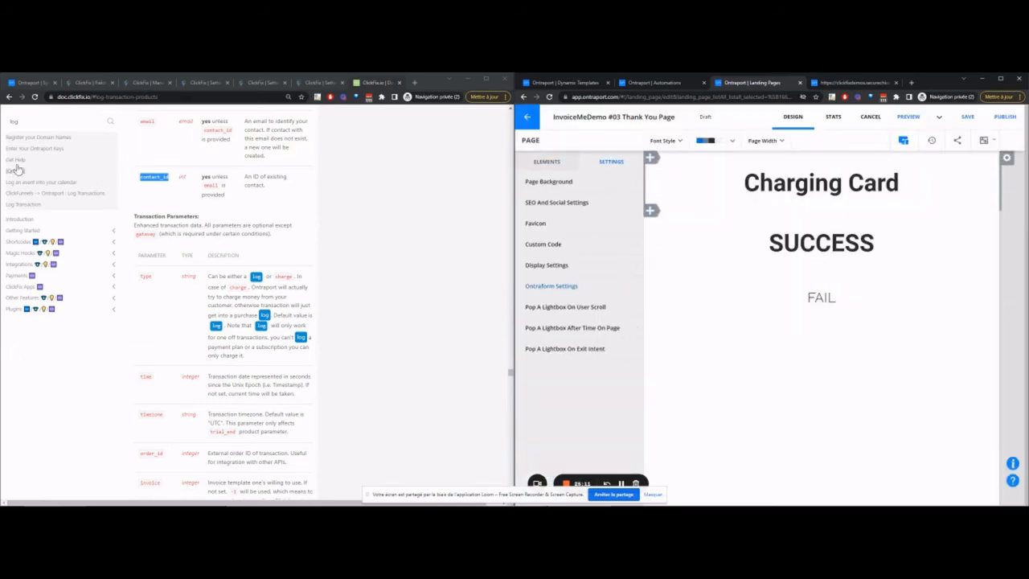
left_click(31, 241)
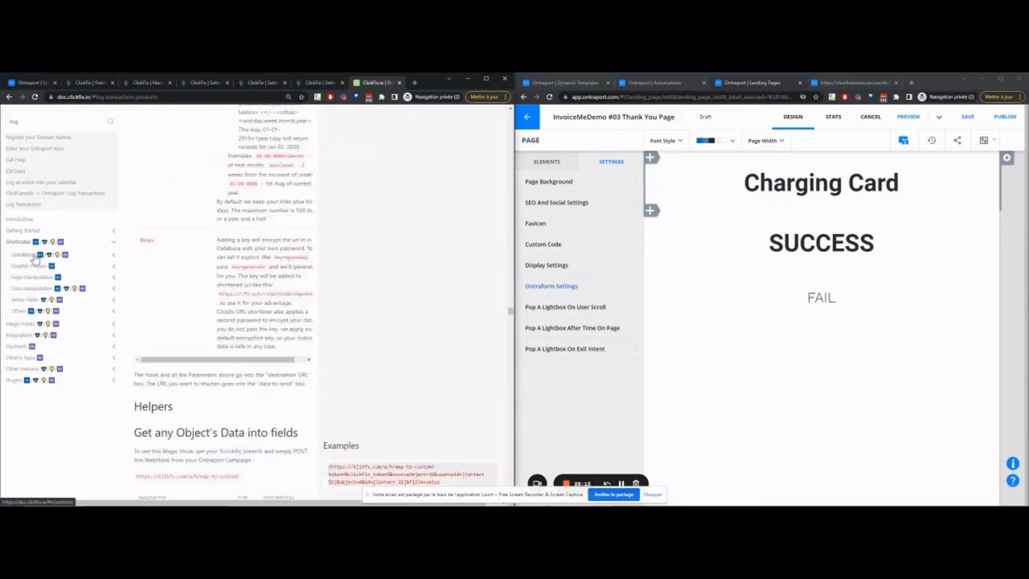
left_click(575, 249)
left_click_drag(195, 377, 130, 352)
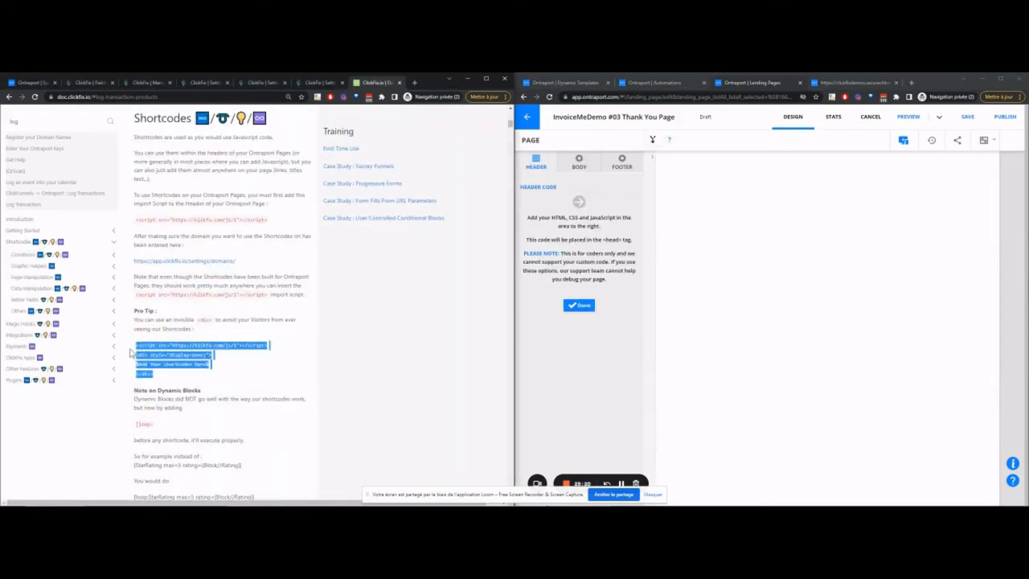
key("ctrl+c")
Step: Paste the ClickFix script and hidden div into the page's header code, removing the placeholder line inside the div
left_click(716, 219)
key("ctrl+v")
left_click_drag(739, 172, 640, 177)
key("BackSpace")
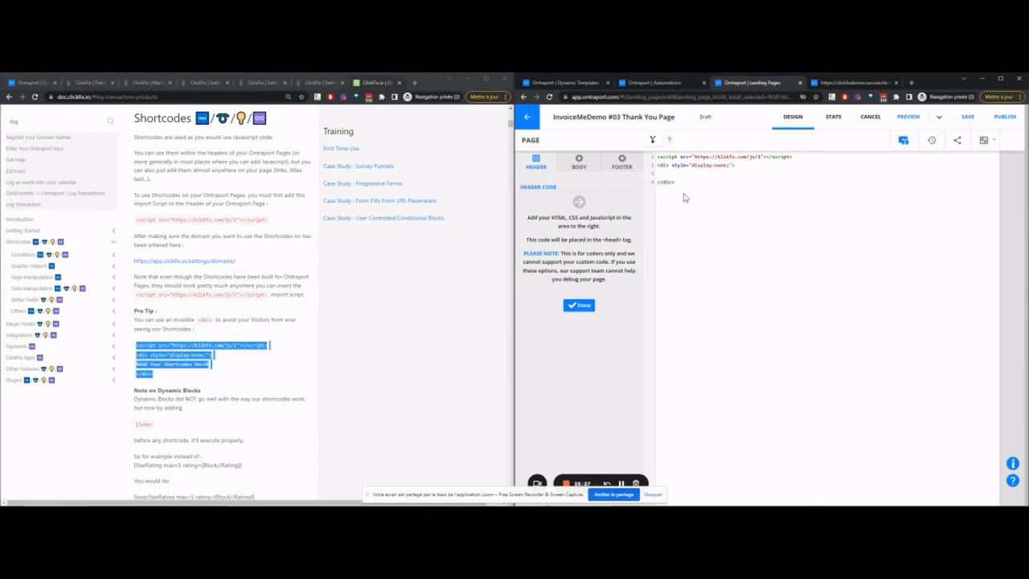
left_click(580, 305)
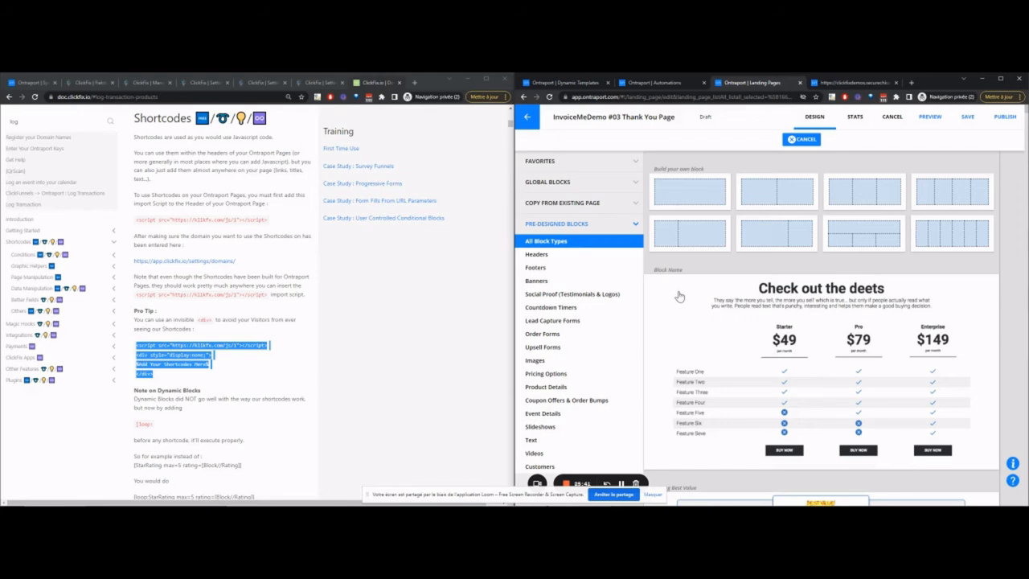
Step: Add a single-column block below FAIL and place a form field in it for the Contacts object's Unique ID
left_click(684, 190)
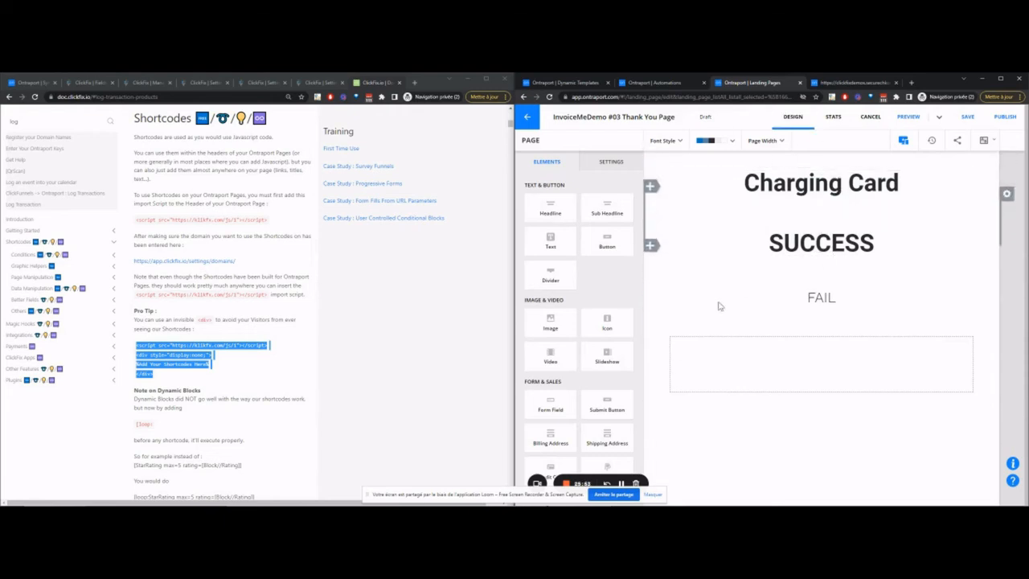
left_click_drag(550, 404, 820, 363)
left_click(828, 259)
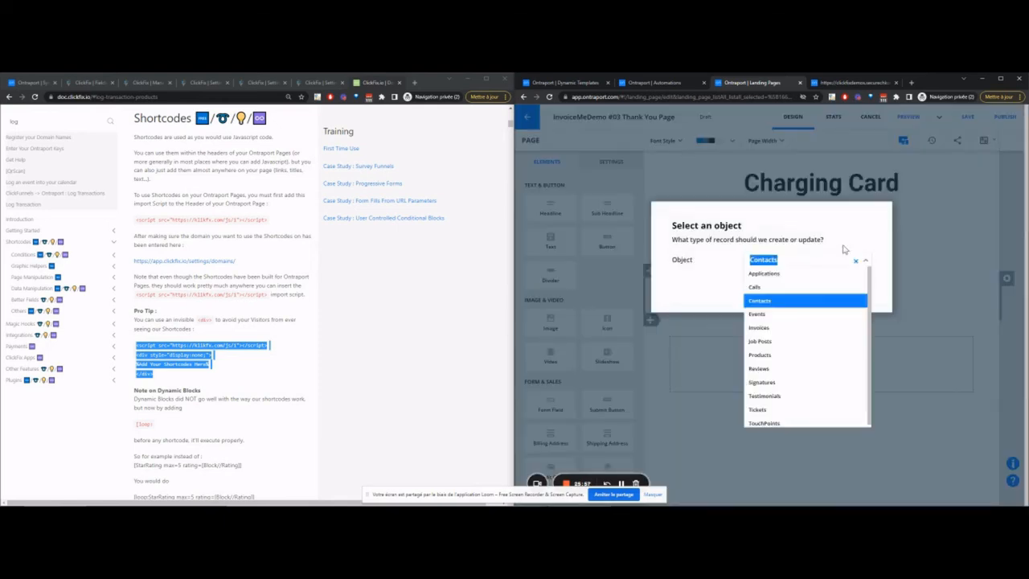
left_click(788, 301)
left_click(858, 283)
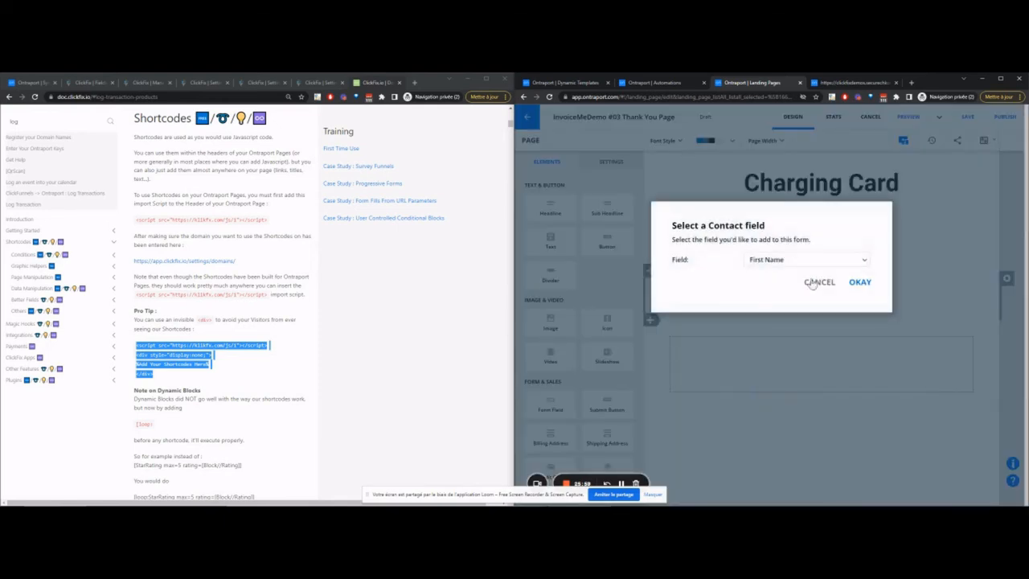
left_click(797, 260)
type("uniqu")
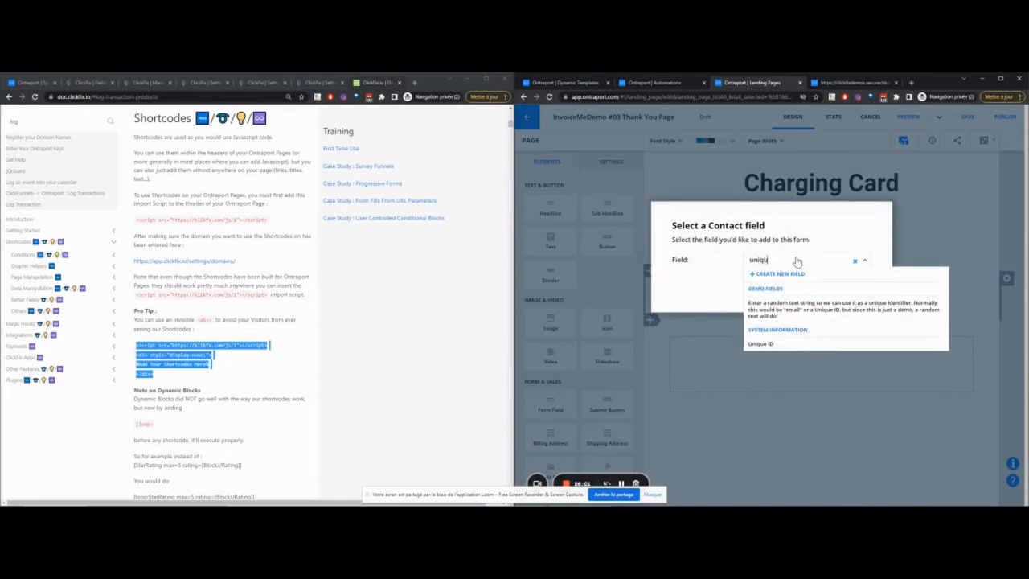
left_click(770, 343)
left_click(860, 282)
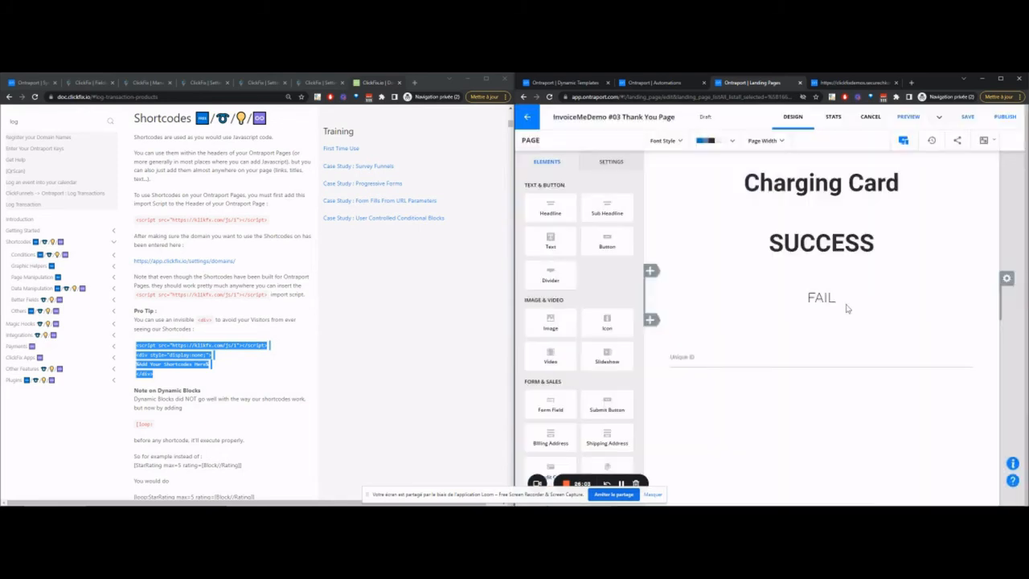
Step: Prefill the Unique ID form field with the value "[uid]"
left_click(823, 359)
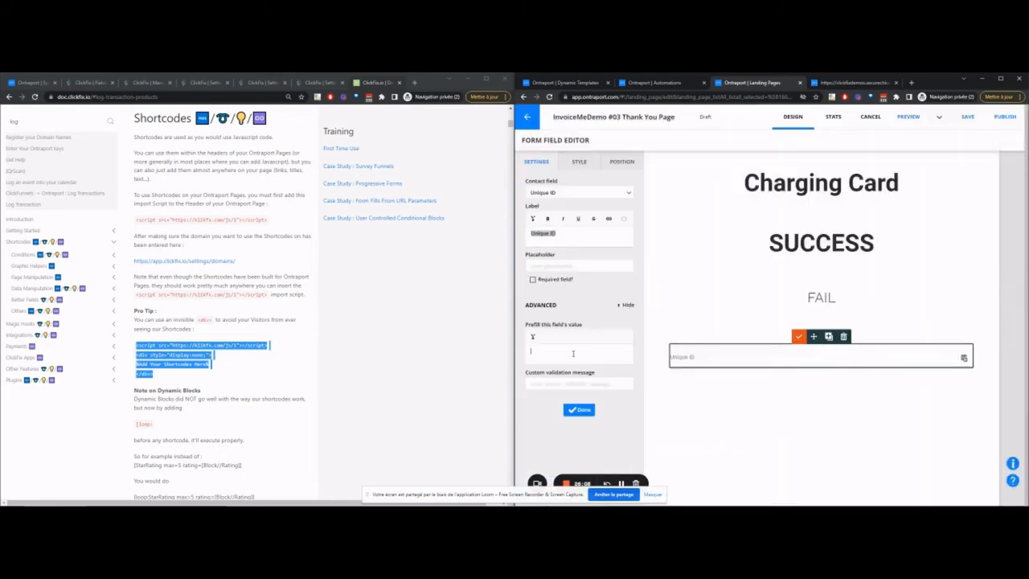
left_click(576, 349)
key("alt+Tab")
left_click(579, 409)
Step: Add a submit button below the Unique ID field and publish the Thank You page
left_click_drag(609, 404, 827, 363)
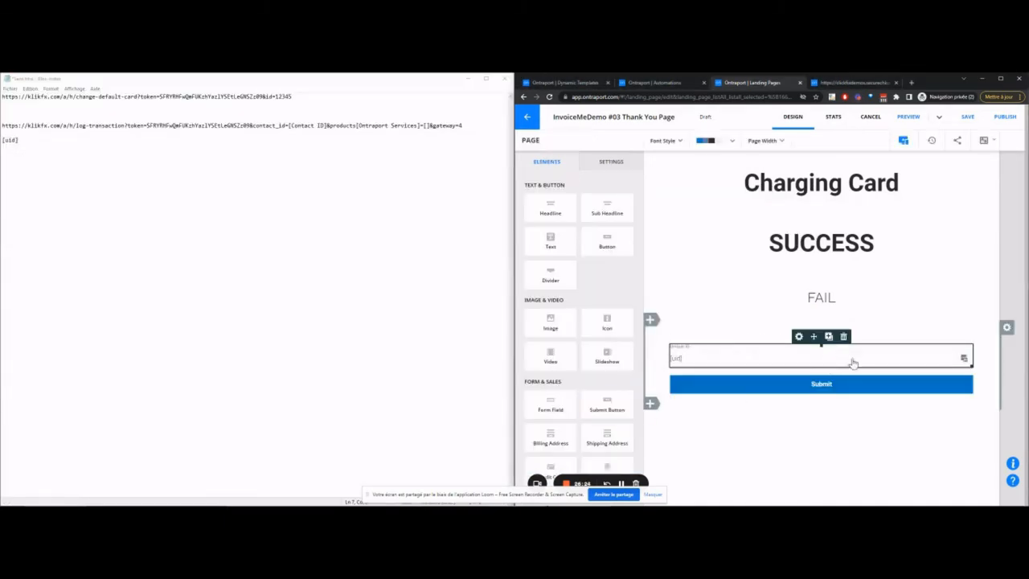
left_click(1007, 118)
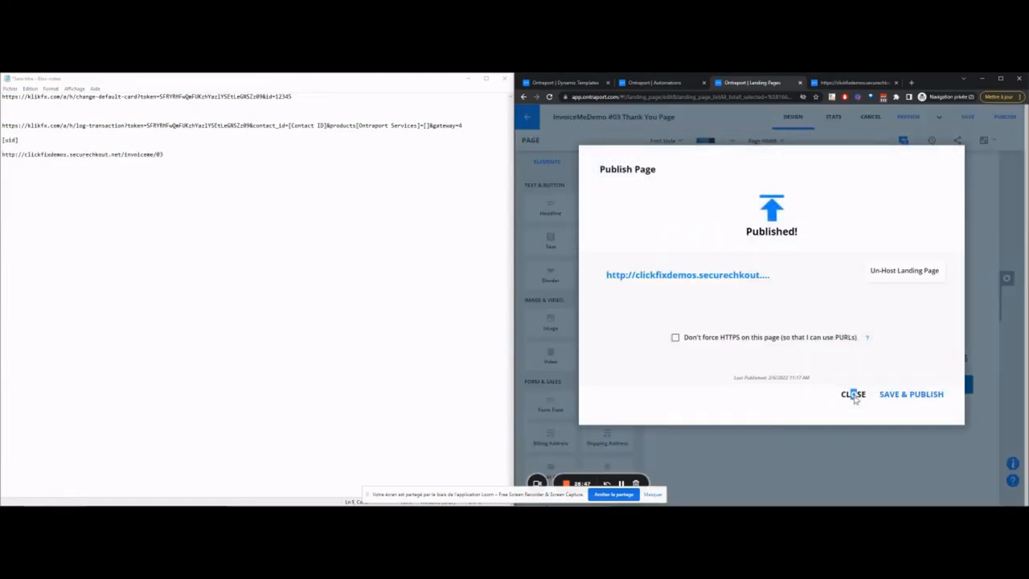
Step: Copy the FAIL block's URL condition text and extend the noted page URL with "?charge=failure-rtrtr&uid=[Unique ID]"
left_click(855, 394)
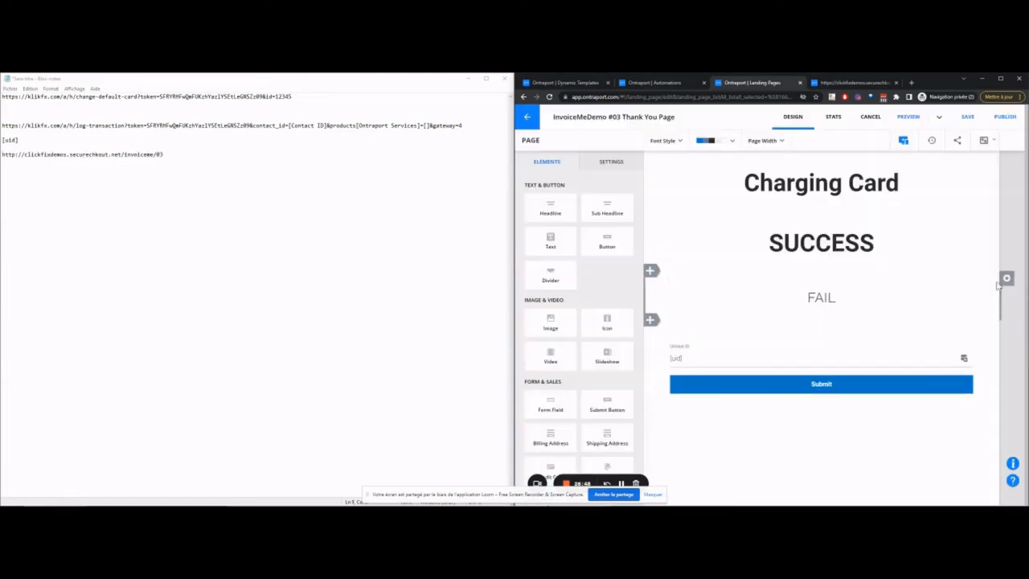
left_click(1004, 281)
left_click(575, 247)
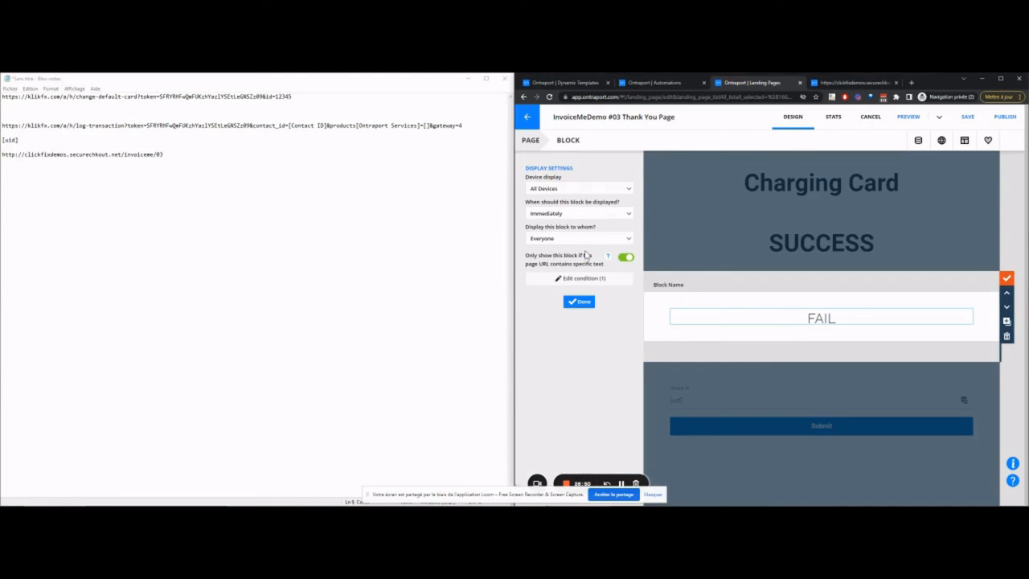
left_click(597, 281)
left_click_drag(807, 275, 726, 276)
left_click(171, 152)
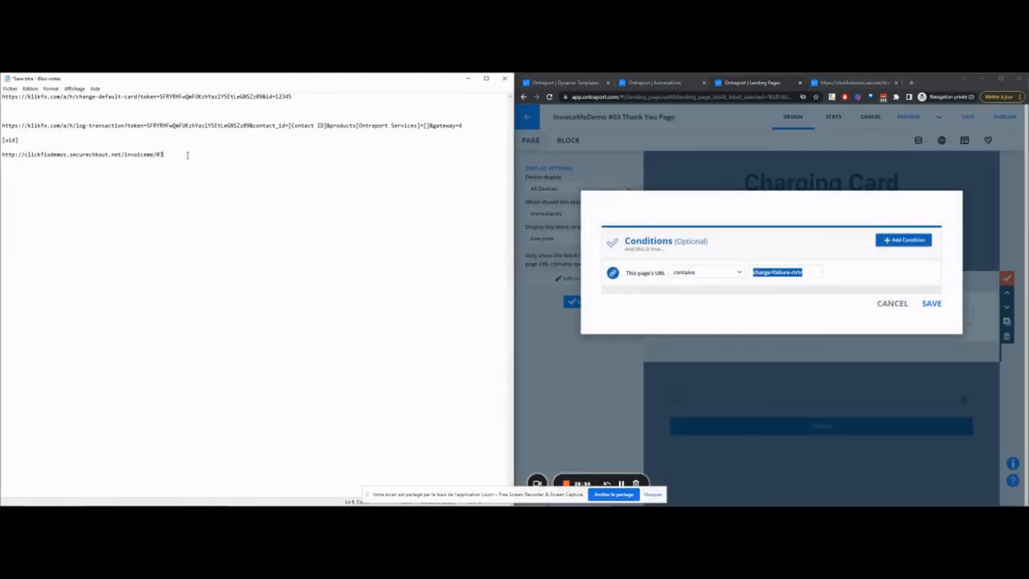
type("?")
key("ctrl+v")
type("&uid=[")
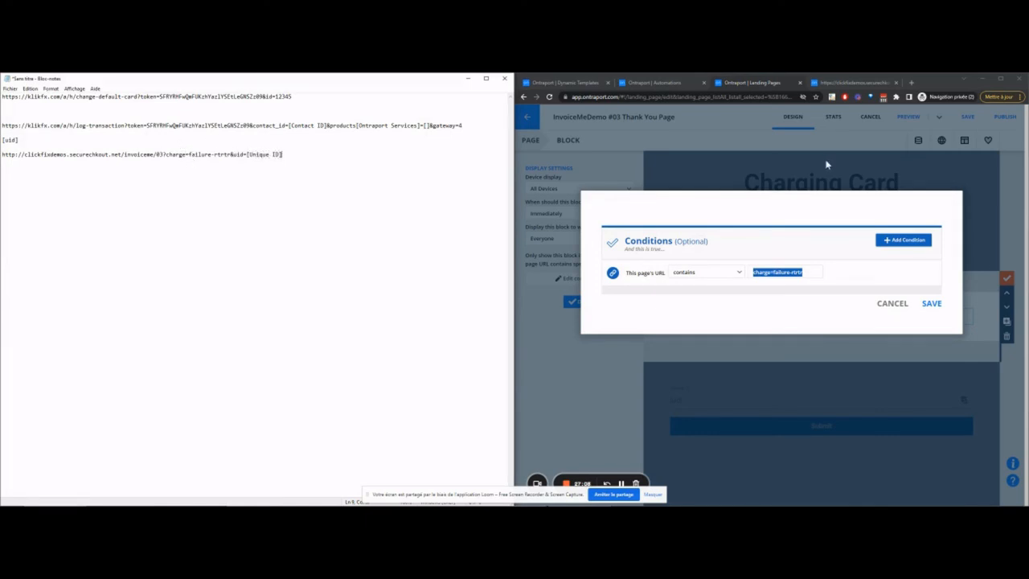
left_click(930, 304)
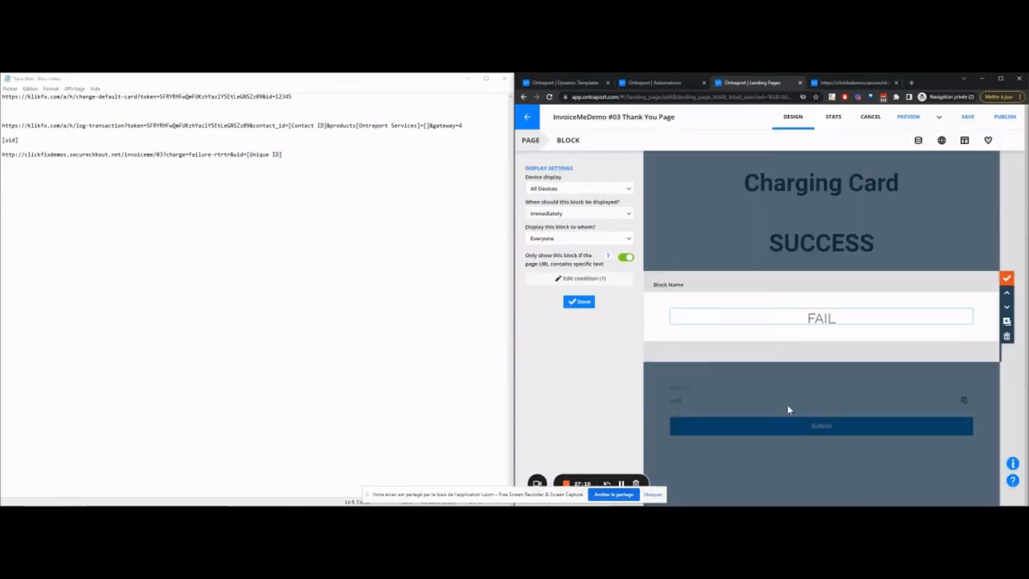
left_click(591, 304)
left_click(581, 272)
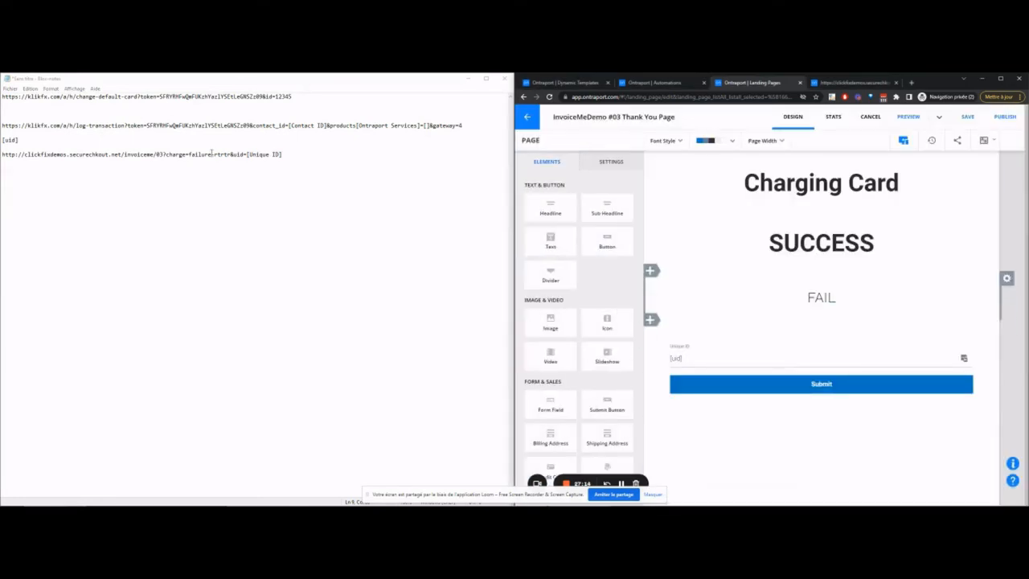
Step: Replace the failure value in the noted URL with the merge field [Transaction Status For Current Charge], taken temporarily from the FAIL text's merge fields
left_click_drag(189, 155, 223, 156)
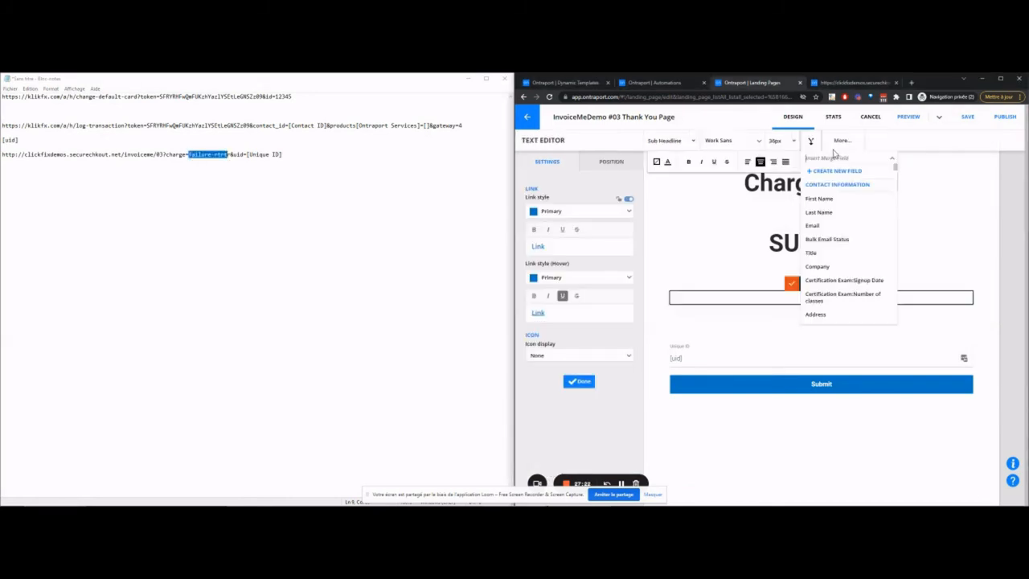
type("transac")
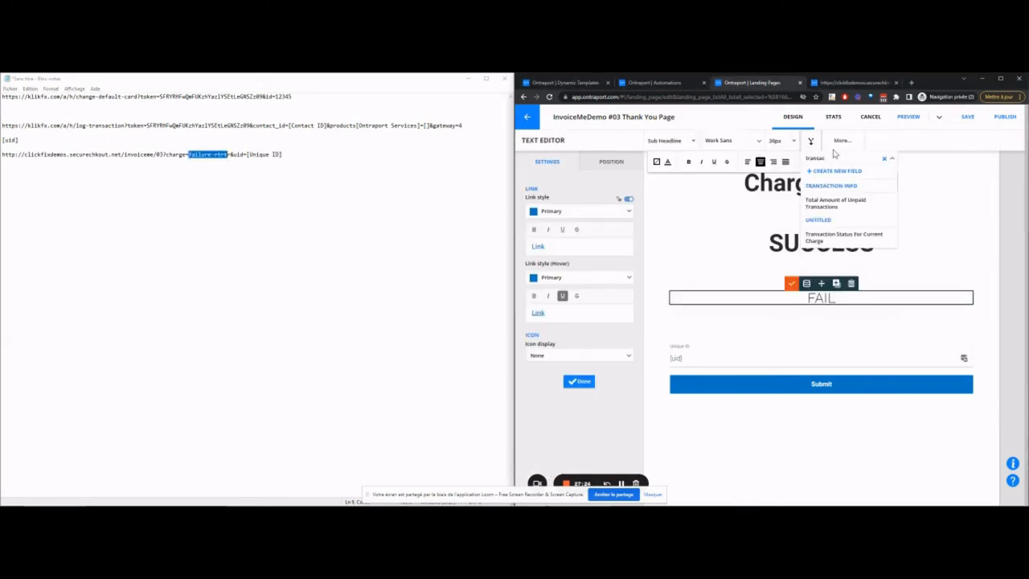
left_click(844, 236)
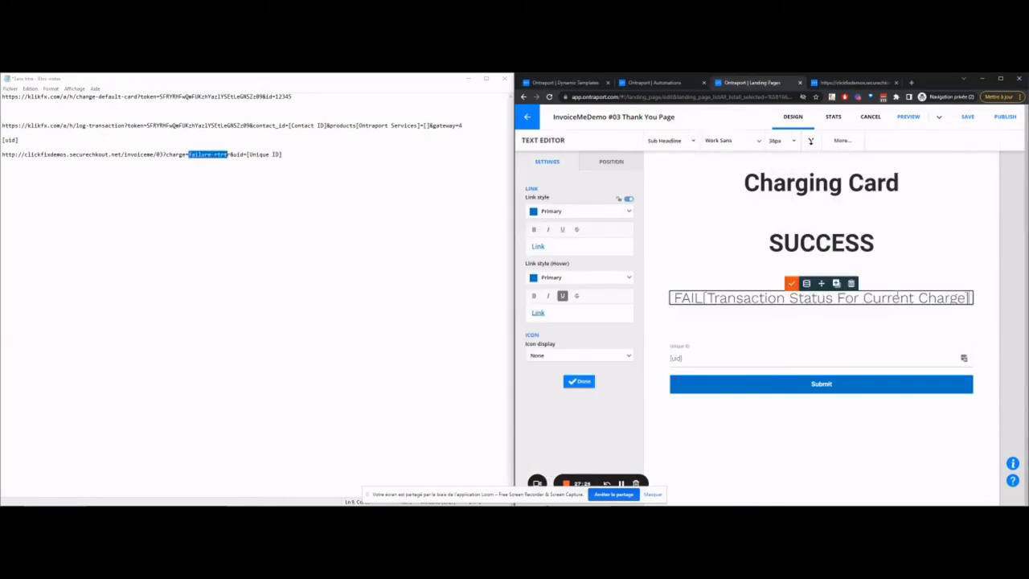
left_click_drag(973, 298, 704, 298)
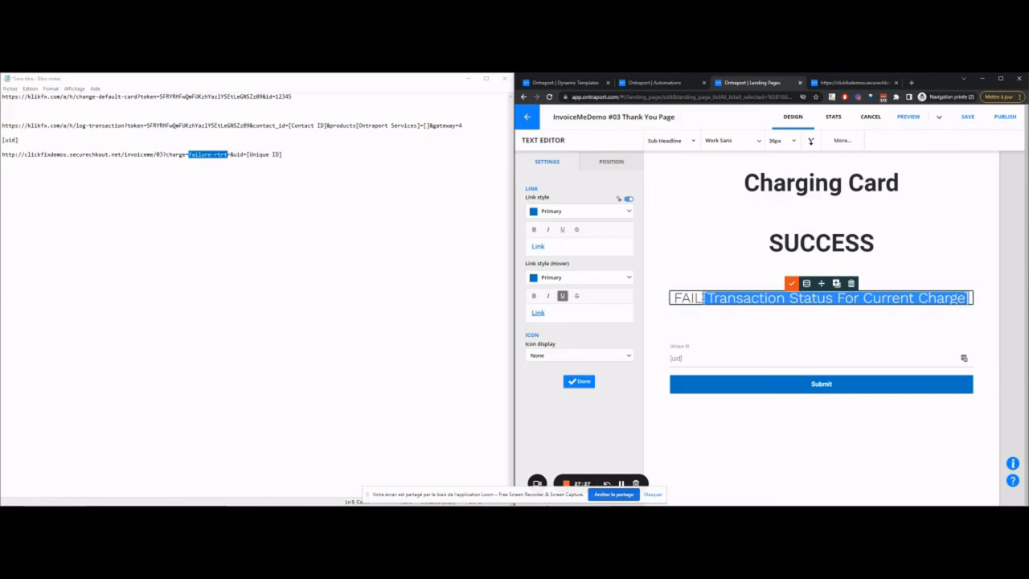
key("BackSpace")
left_click(195, 150)
left_click_drag(188, 156, 228, 158)
key("ctrl+v")
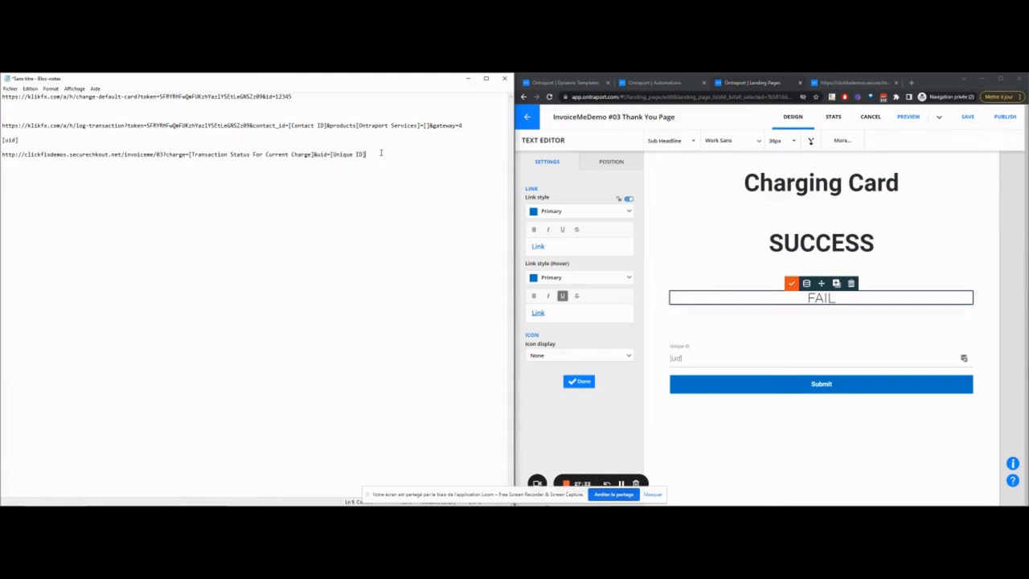
Step: Change the noted Thank You page URL from http to https and copy the whole line
left_click_drag(381, 153, 3, 157)
key("ctrl+c")
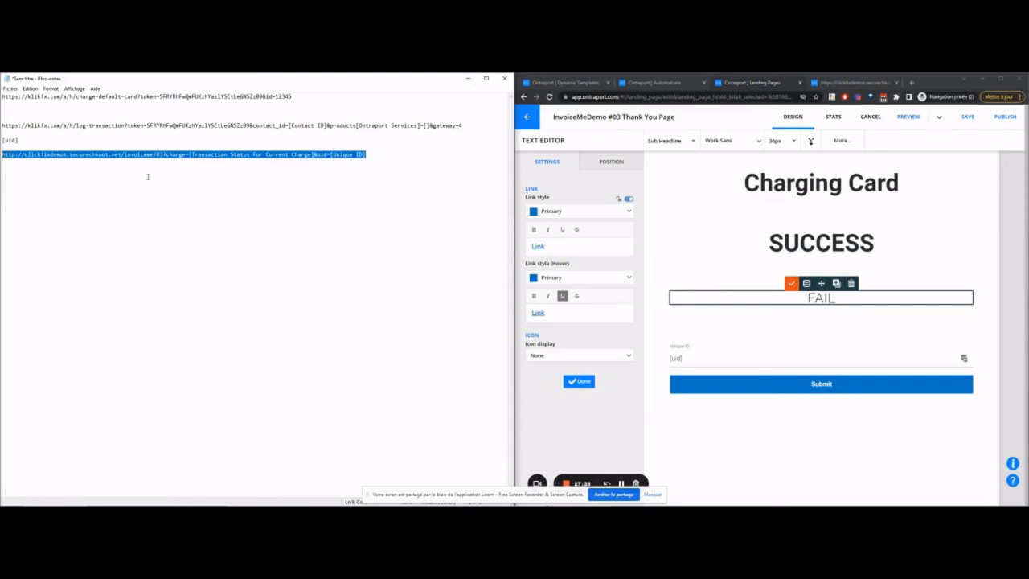
left_click(15, 155)
type("s")
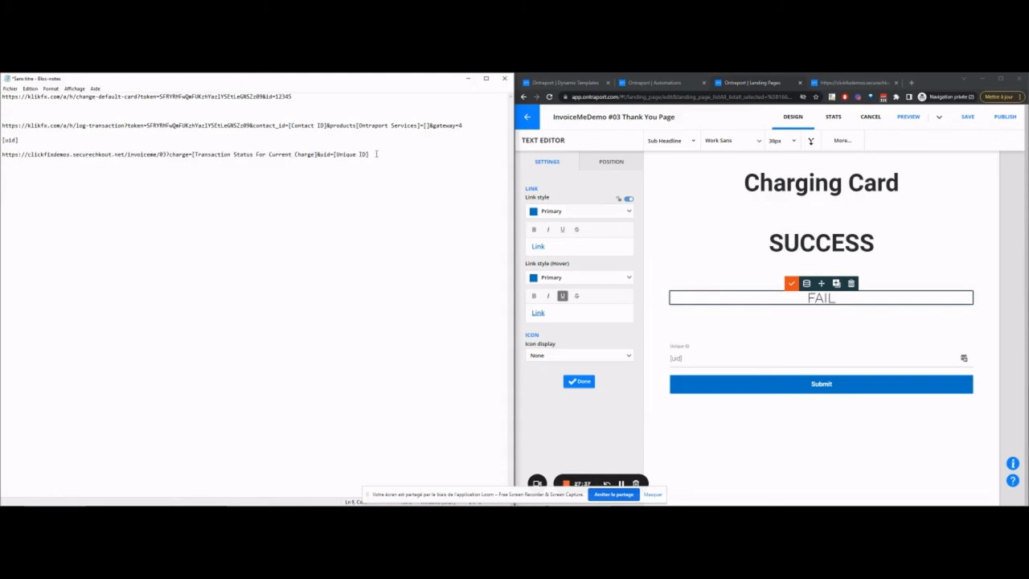
left_click_drag(377, 154, 3, 154)
Step: Set the copied https Thank You page URL as the custom redirect URL in the Unique ID form block's settings
left_click(701, 310)
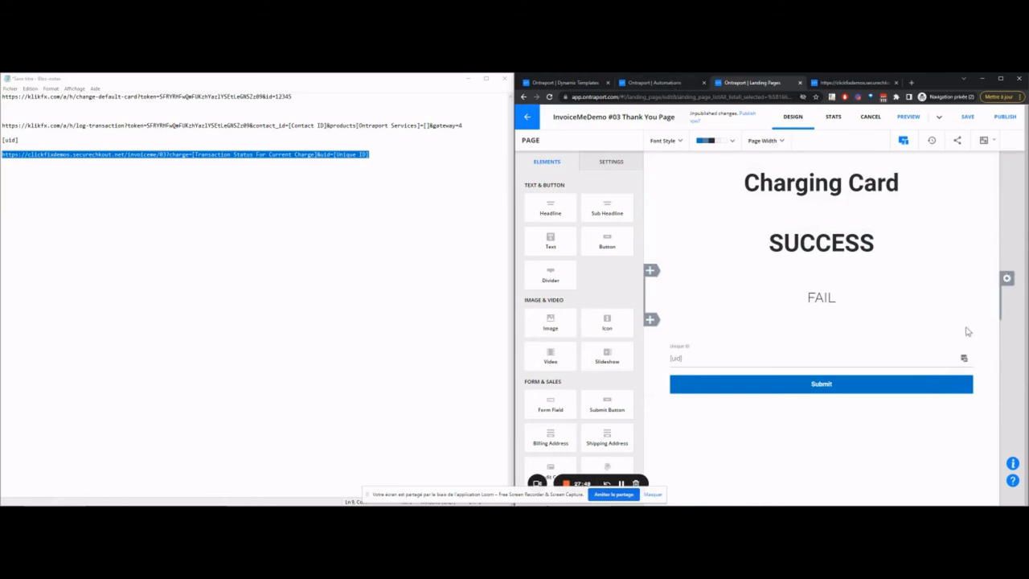
left_click(1006, 327)
left_click(719, 279)
key("ctrl+v")
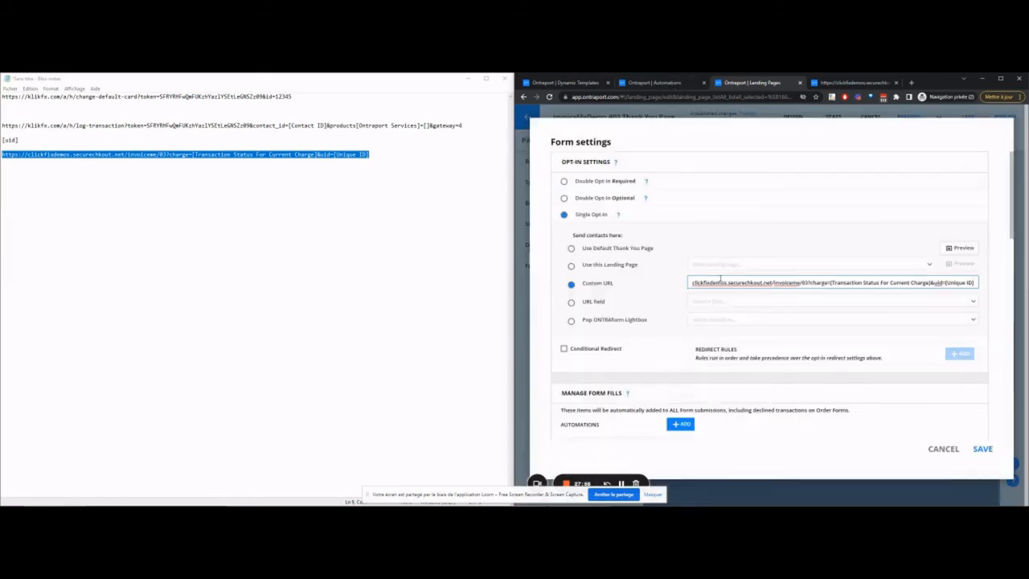
left_click_drag(720, 279, 655, 286)
left_click_drag(735, 278, 1025, 287)
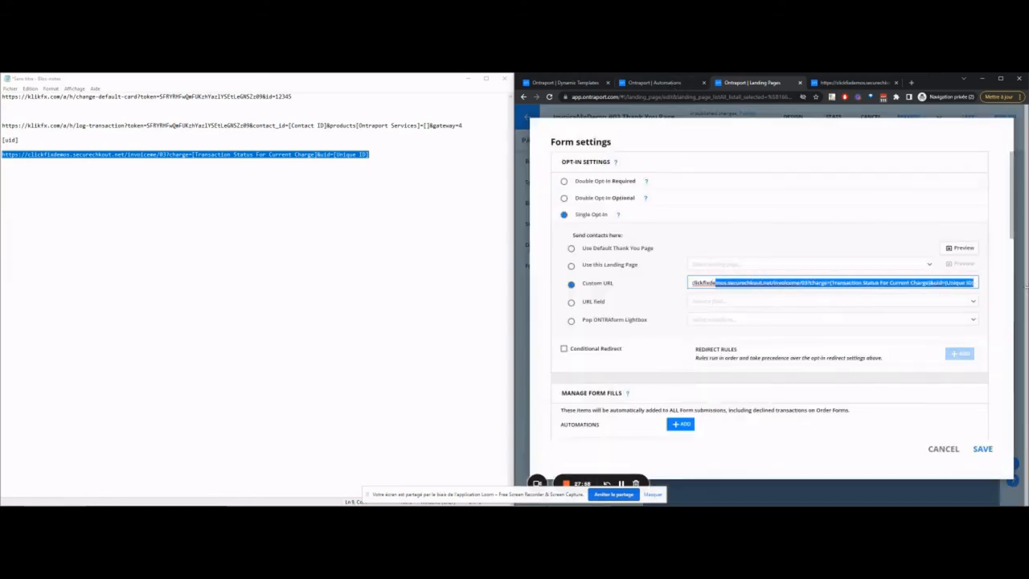
left_click(1017, 481)
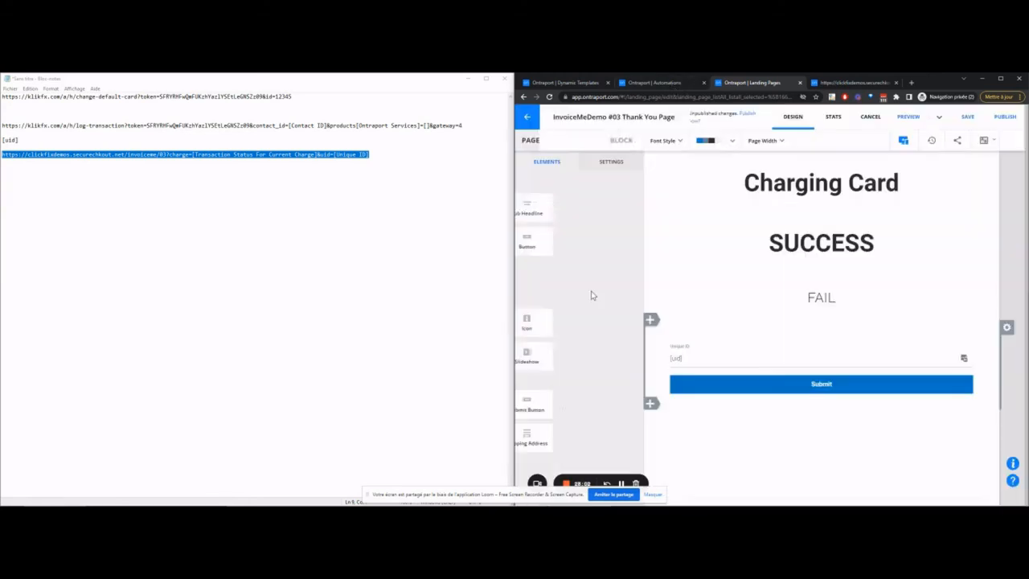
Step: In the InvoiceMeDemo #02 Invoice template, set the card form block's custom redirect URL to the copied Thank You page URL and save
left_click(563, 84)
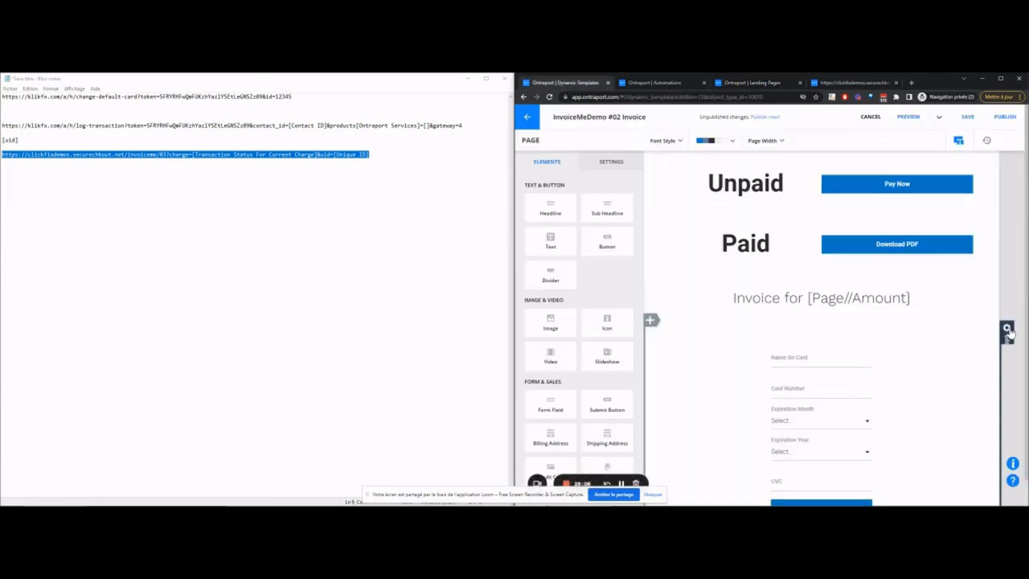
left_click(1008, 330)
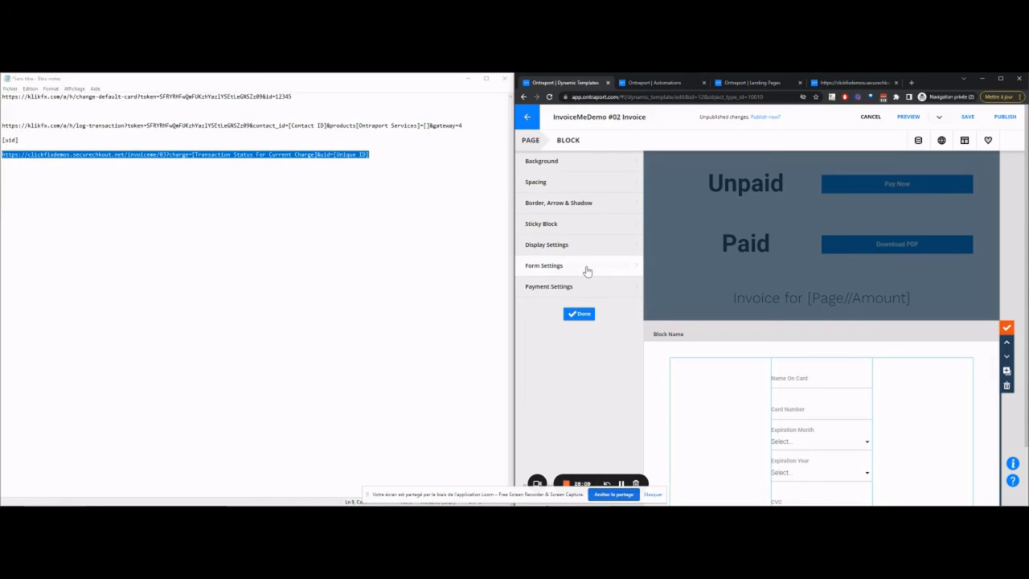
left_click(587, 272)
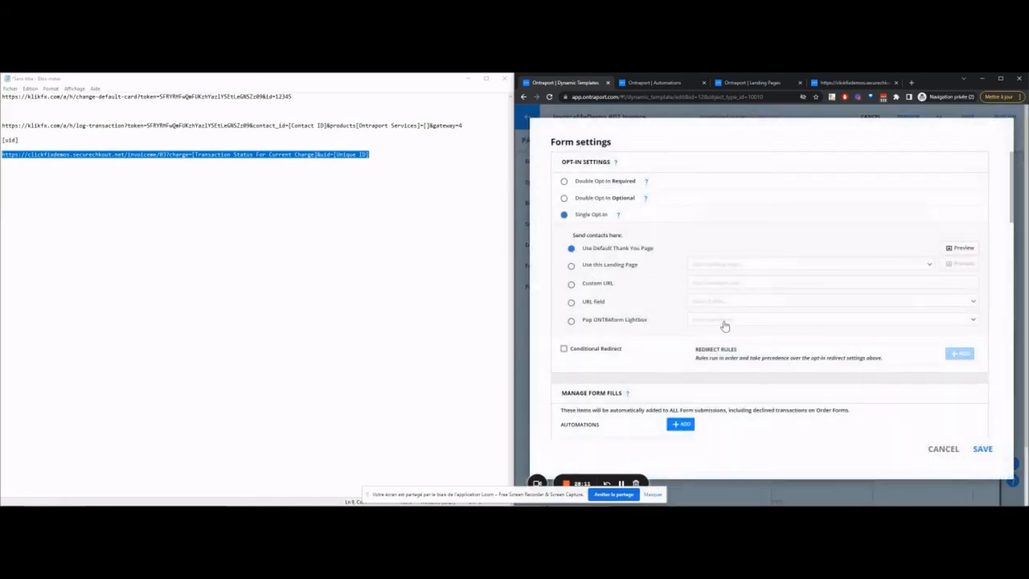
left_click(717, 282)
key("ctrl+v")
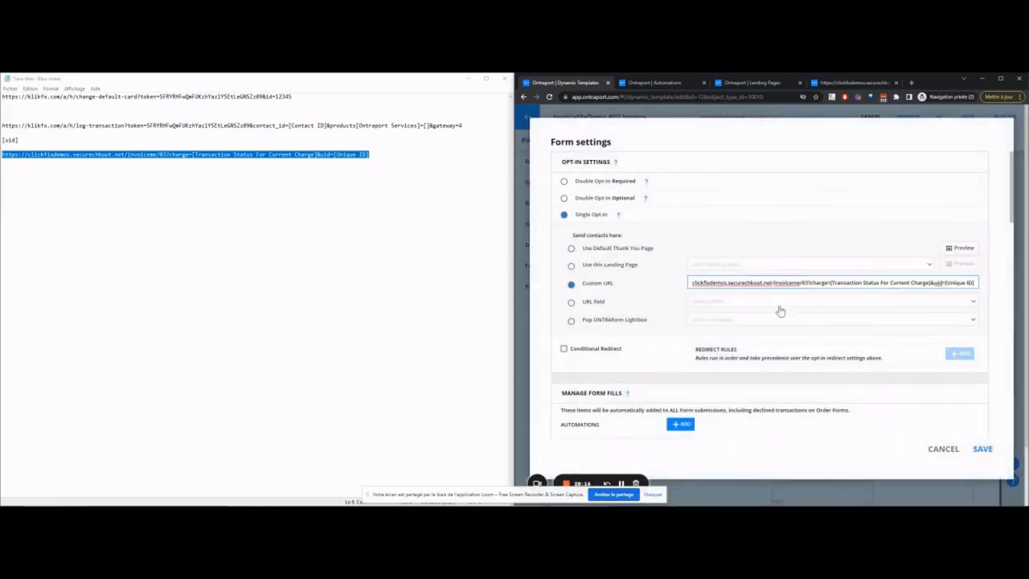
left_click(981, 451)
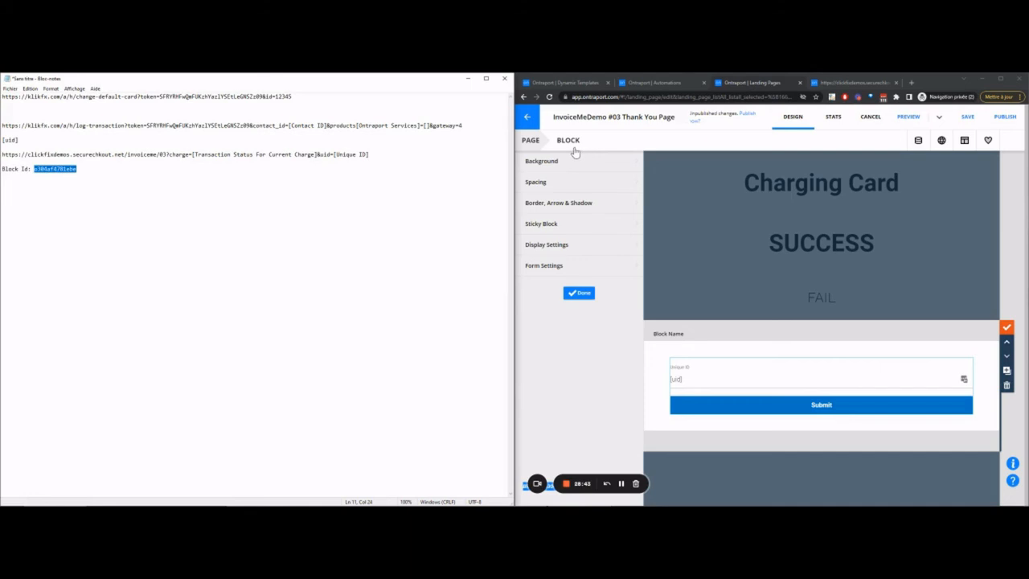
Step: Add the shortcode "[ShowAfter 5sec][Submit #o304af4781ebe][/ShowAfter]" inside the hidden div of the Thank You page's header code
left_click(581, 294)
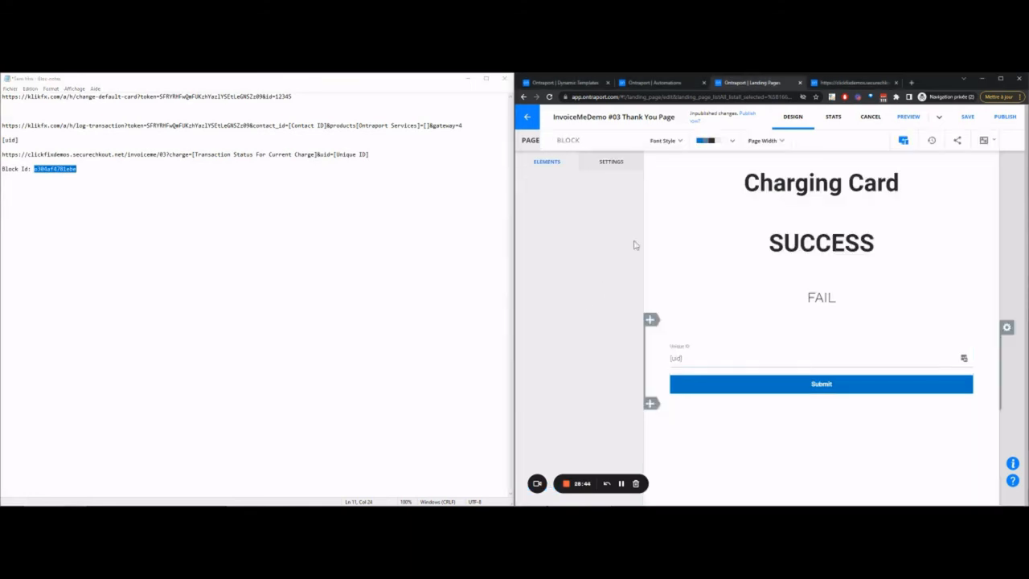
left_click(584, 245)
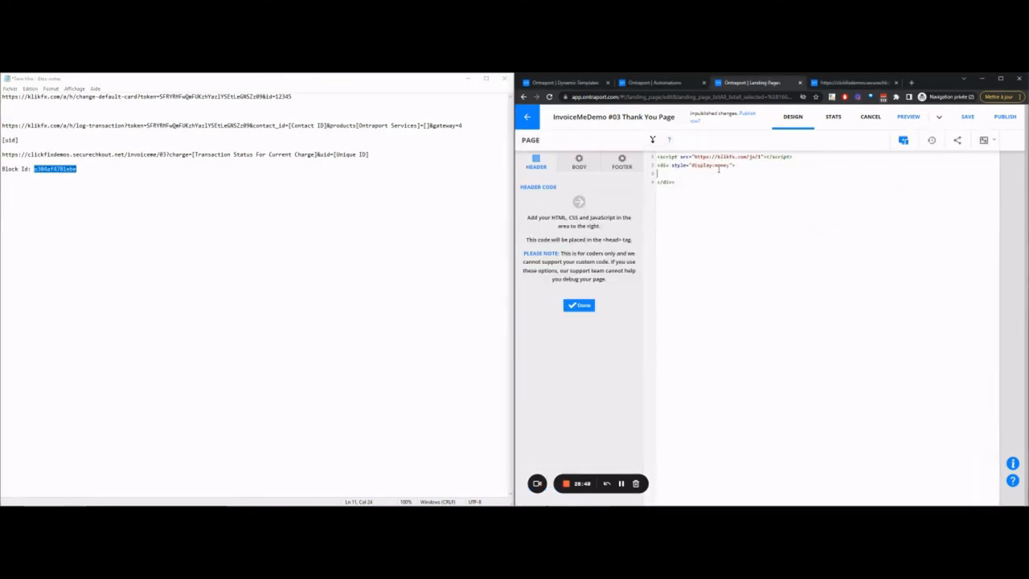
left_click(468, 78)
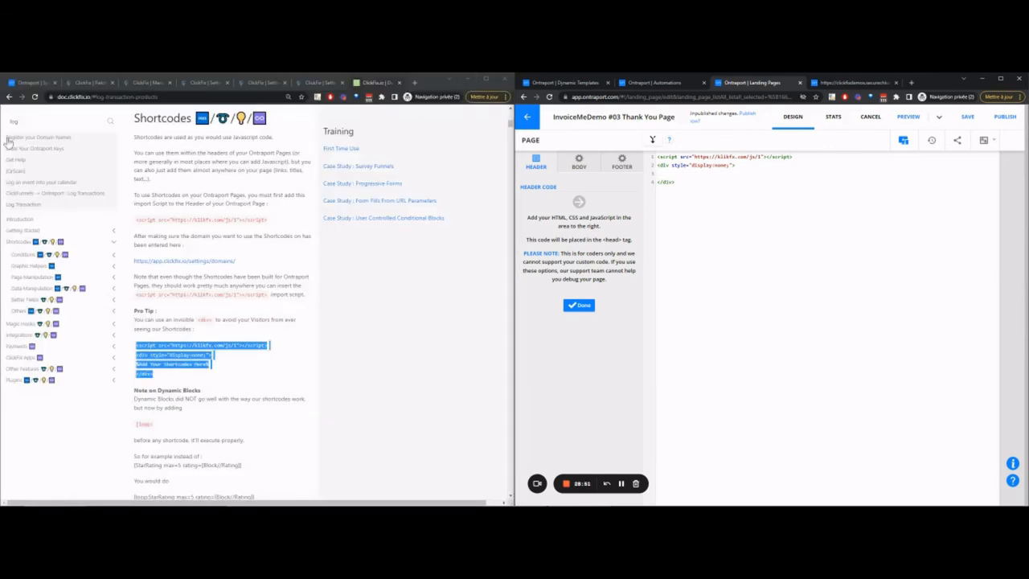
scroll(177, 223, "down", 1)
scroll(178, 223, "up", 2)
type("[s")
key("BackSpace")
key("BackSpace")
type("ter 5sec][Submit X")
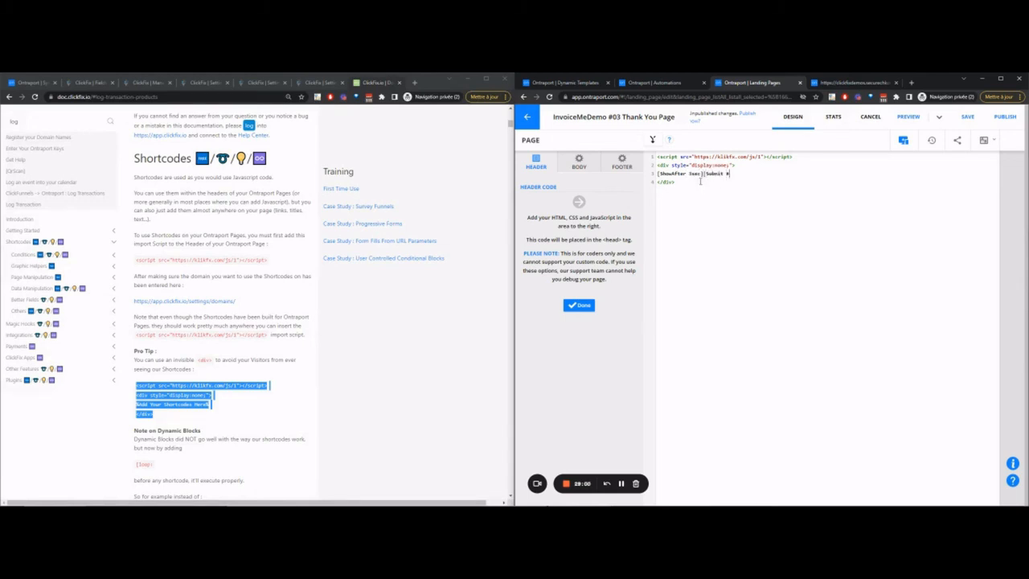
type("#o504af4781ebe")
type("][/ShowAfter]")
Step: Add "[HideBlock #o304af4781ebe]" on the following header code line and publish the Thank You page
key("Return")
type("[HideBlock")
type("#o304af4781ebe")
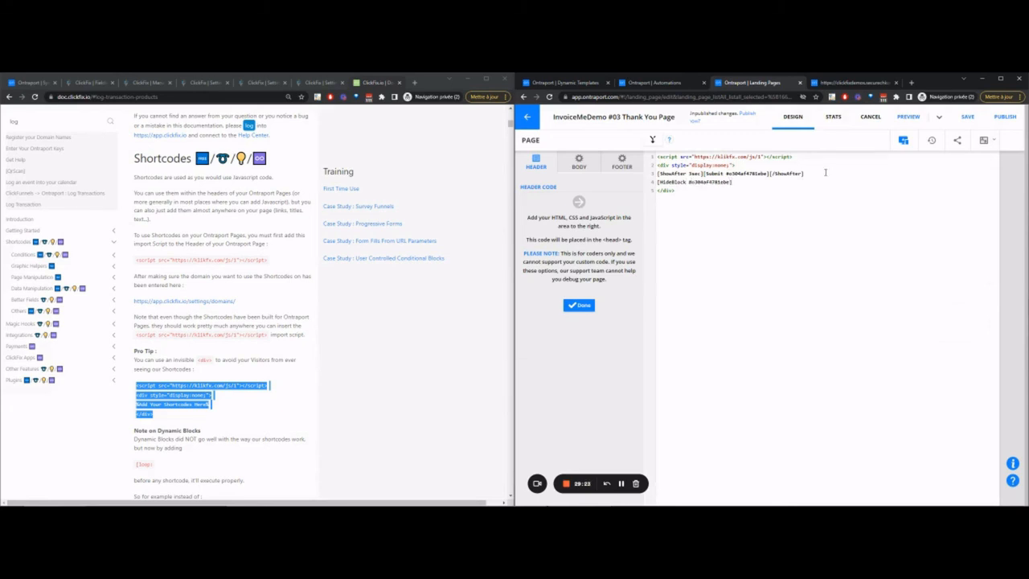
left_click(579, 306)
left_click(1005, 117)
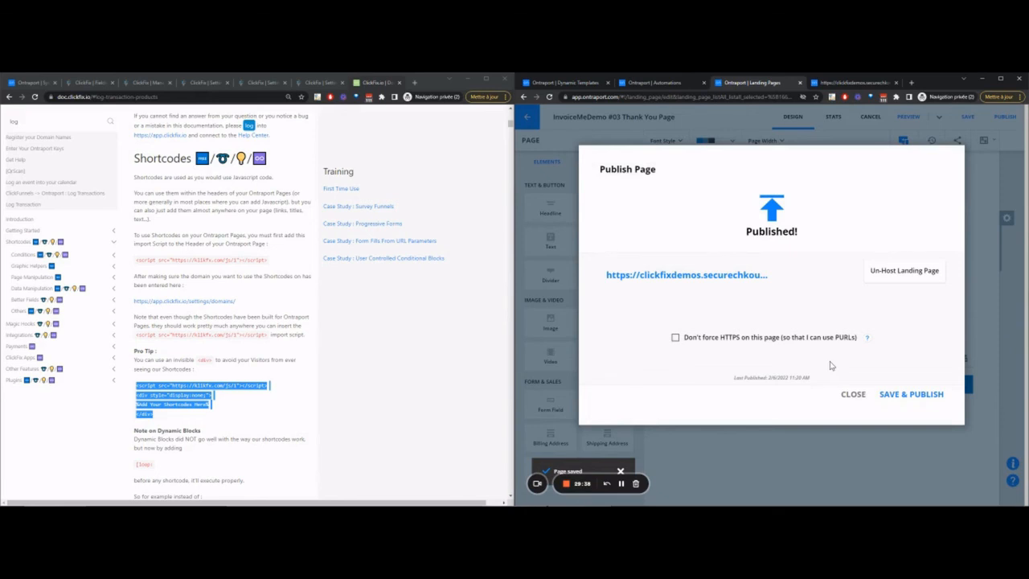
left_click(853, 395)
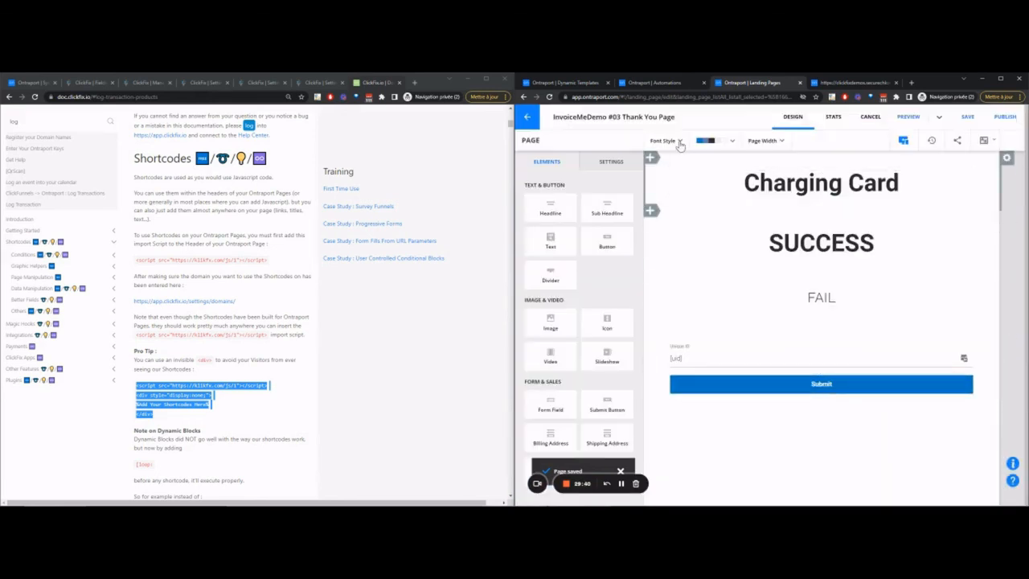
Step: Return to the InvoiceMeDemo automation and view the map around the failure status update
left_click(655, 83)
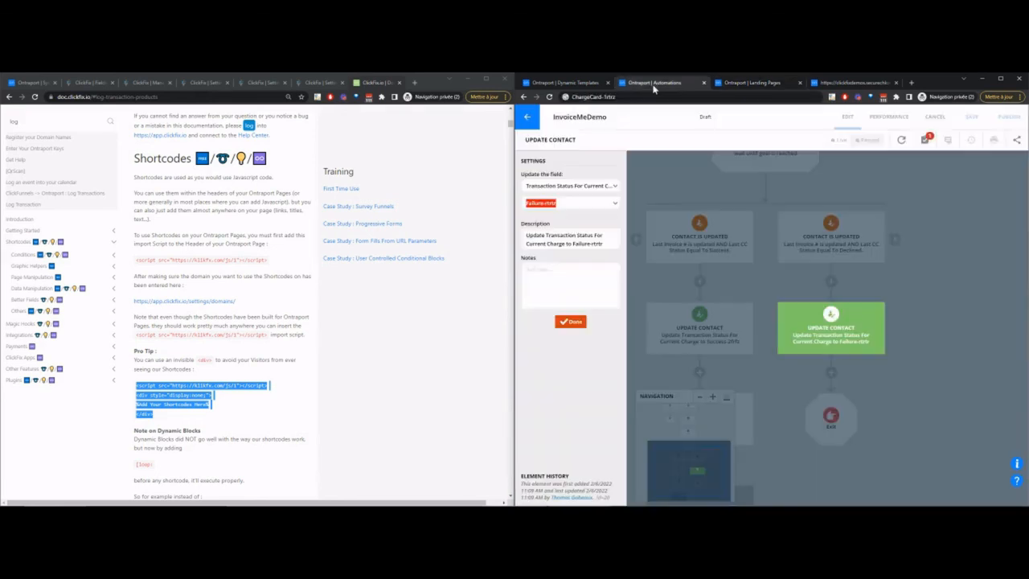
left_click(797, 353)
left_click_drag(777, 412, 774, 282)
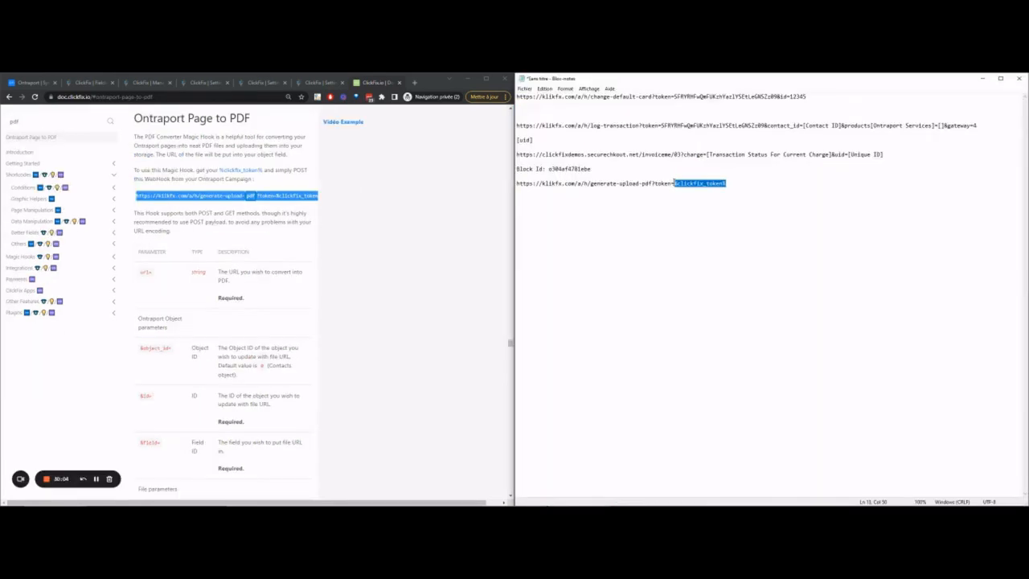
Step: Replace the token placeholder in the generate-upload-pdf webhook URL with the ClickFix token from the first noted URL
left_click_drag(777, 96, 678, 97)
key("ctrl+c")
left_click_drag(740, 184, 673, 184)
key("ctrl+v")
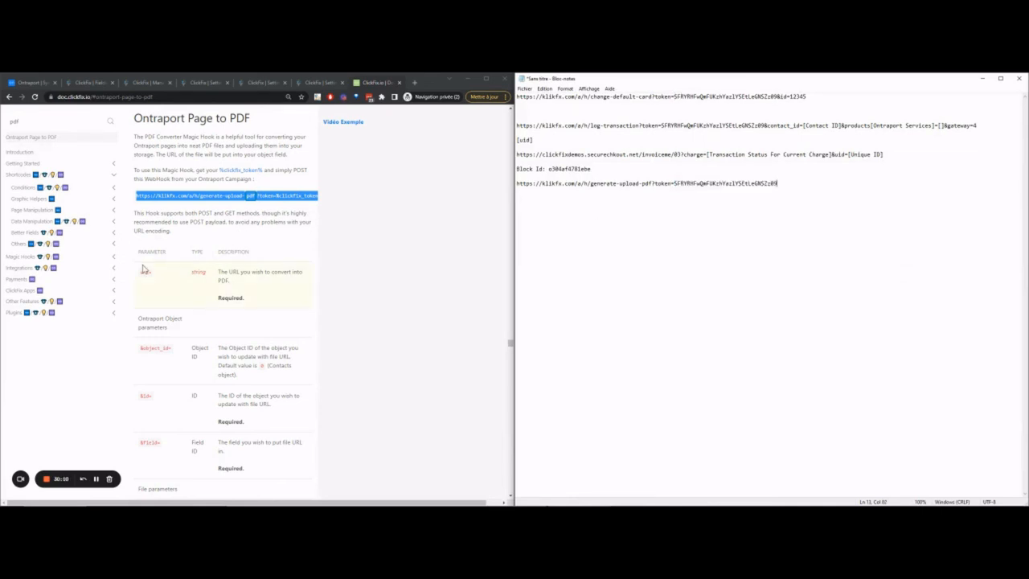
Step: Copy the &object_id= and &id= parameters from the Ontraport Page to PDF documentation onto separate lines below the noted webhook URL
triple_click(160, 347)
left_click(555, 221)
key("Return")
key("Return")
key("ctrl+v")
key("Return")
triple_click(146, 395)
key("ctrl+c")
left_click(542, 206)
key("ctrl+v")
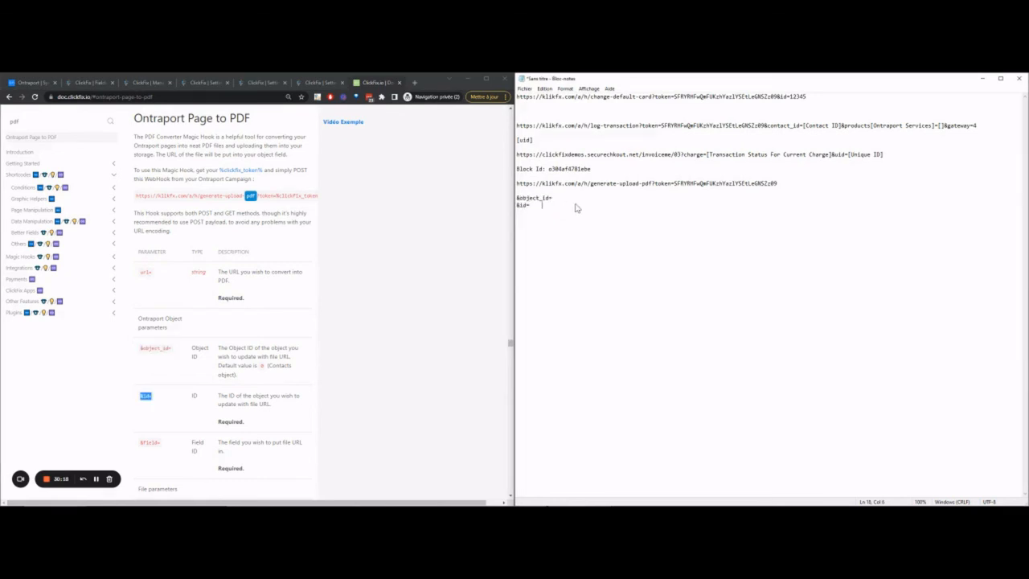
Step: Add the &field=, url= and &name= parameters from the Ontraport Page to PDF documentation to the webhook notes
left_click(144, 443)
left_click_drag(160, 443, 139, 443)
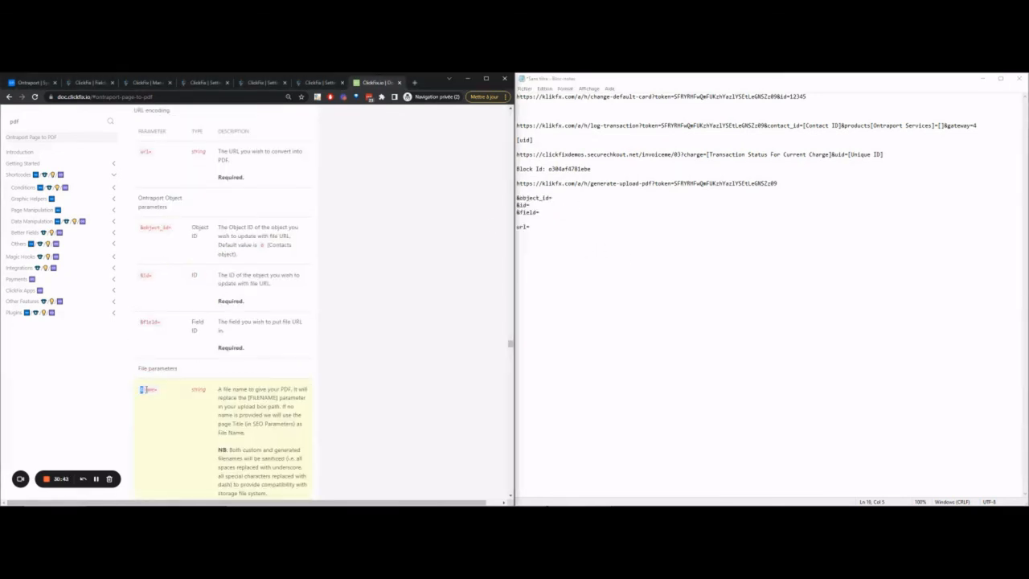
left_click_drag(140, 389, 157, 390)
left_click(549, 227)
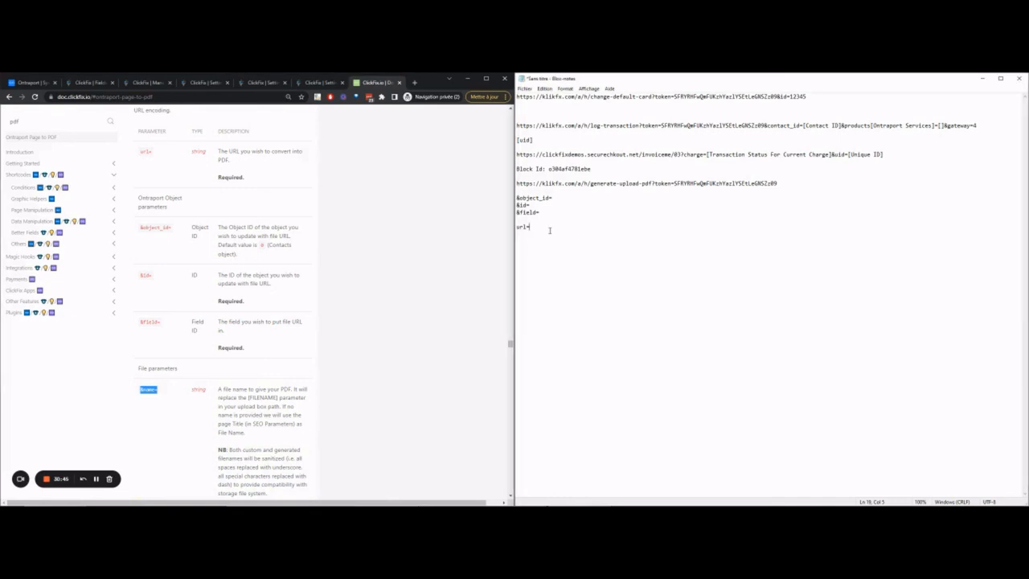
key("Return")
key("ctrl+v")
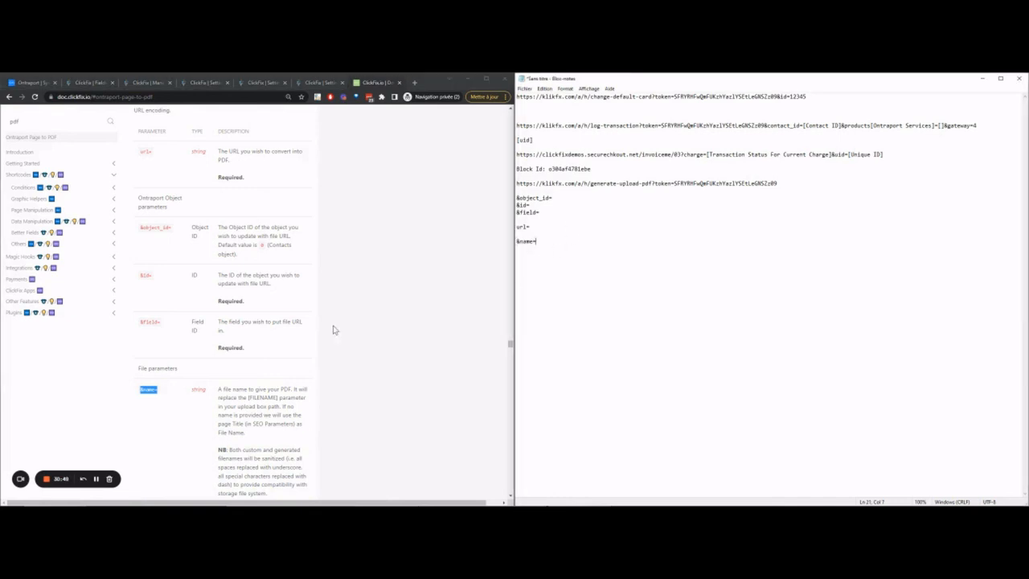
Step: Copy the &storage= parameter from the documentation onto the line below &name= in the notes
scroll(166, 332, "down", 1)
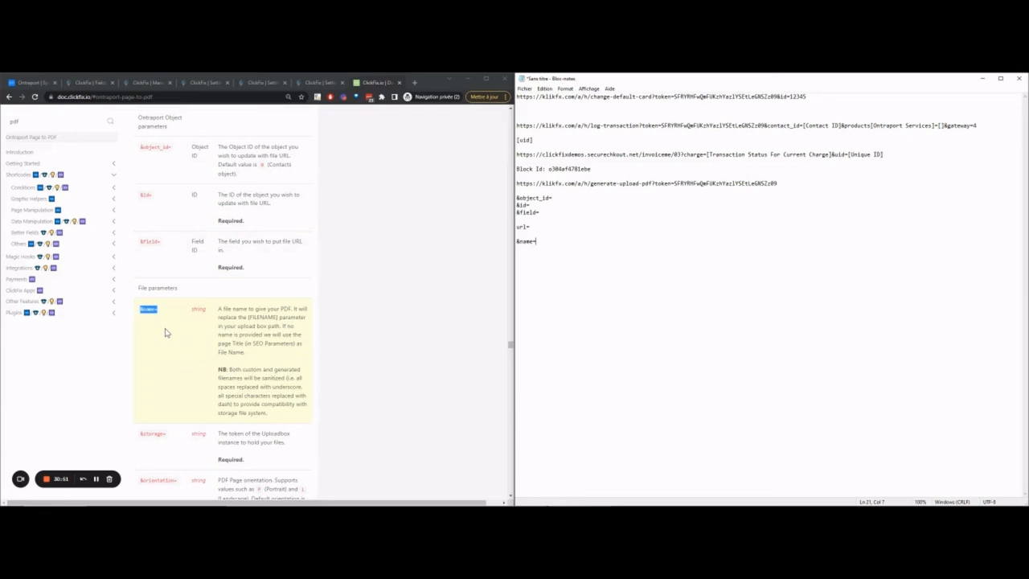
left_click(95, 432)
scroll(123, 356, "down", 1)
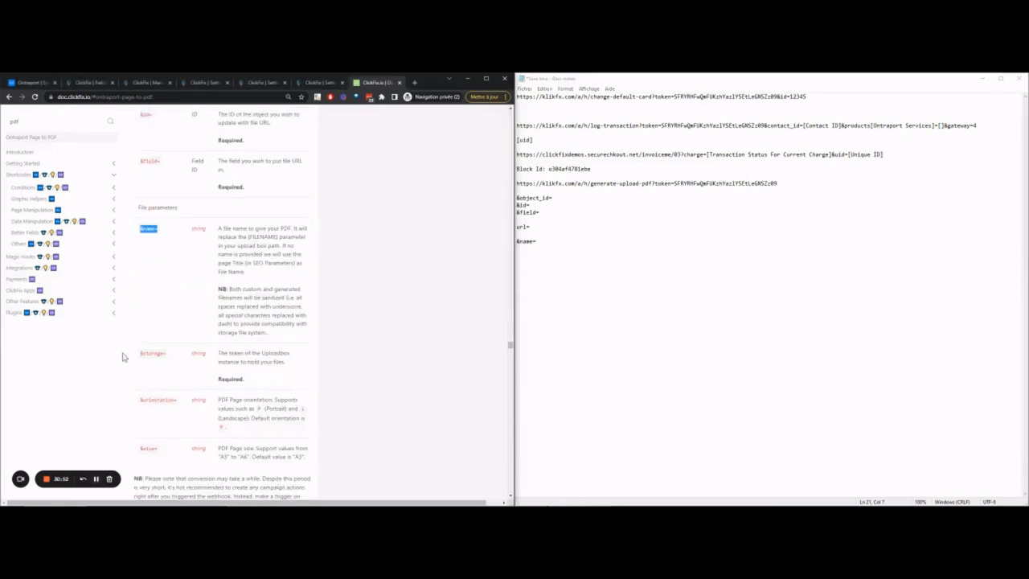
double_click(153, 354)
left_click(675, 249)
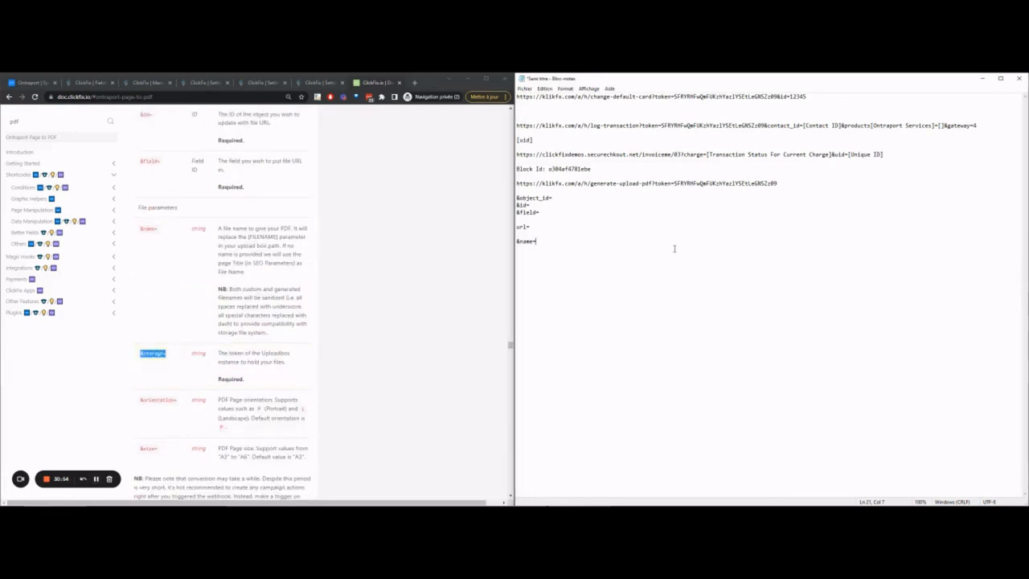
key("ctrl+v")
scroll(337, 374, "down", 1)
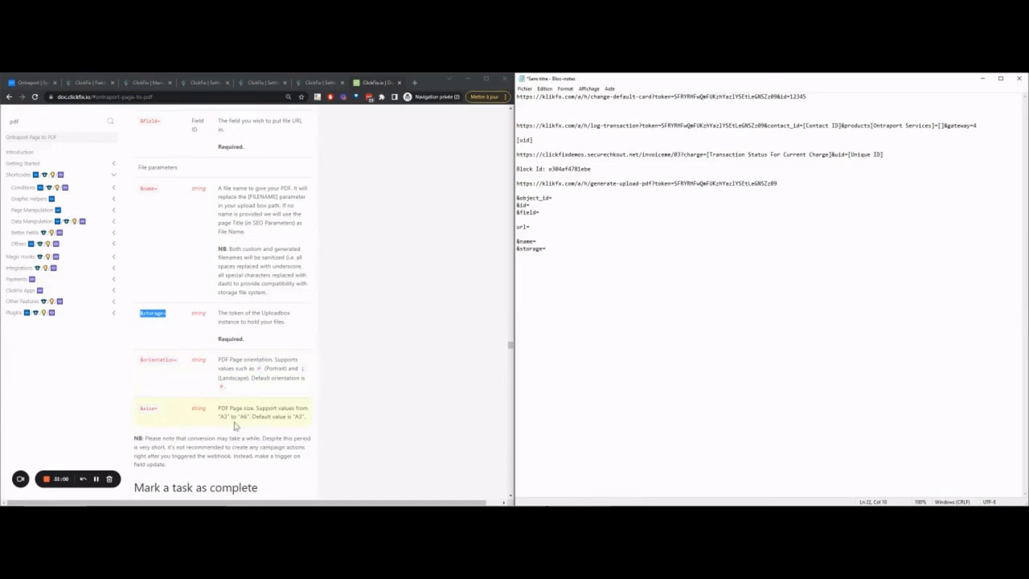
scroll(180, 399, "down", 1)
scroll(241, 362, "up", 5)
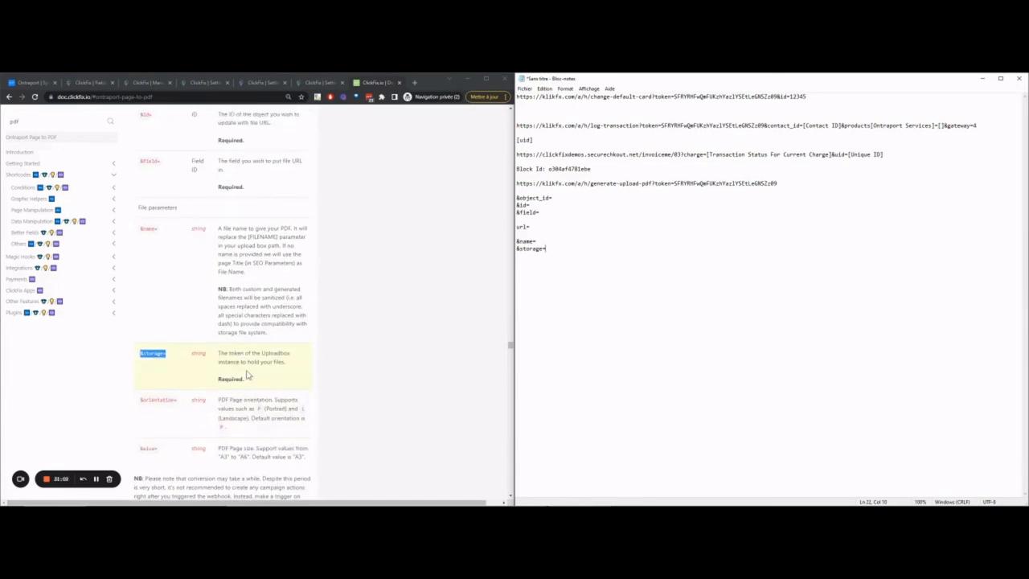
scroll(241, 358, "up", 4)
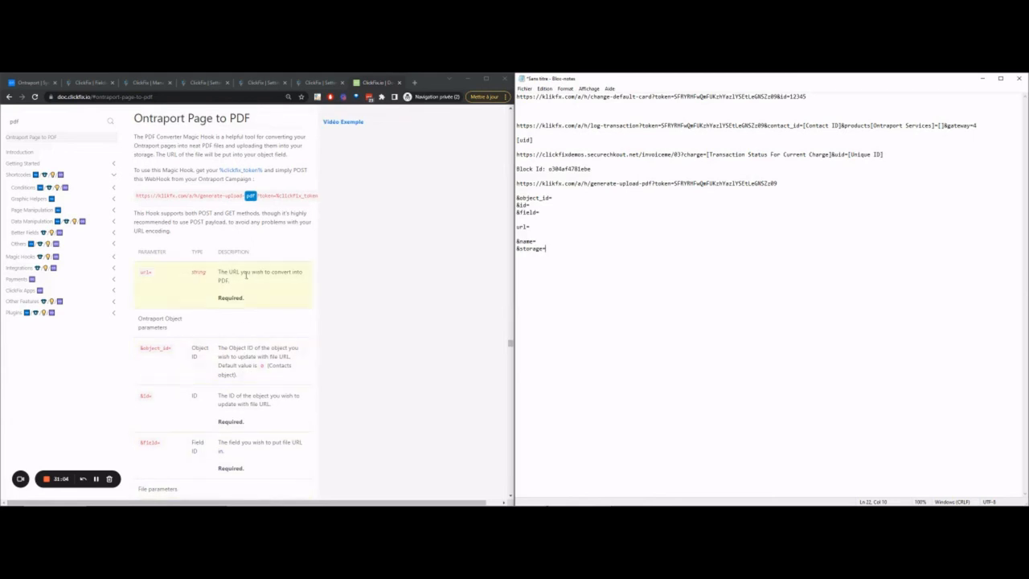
Step: Cut the generate-upload-pdf URL with its ClickFix token and all parameters from the notes and paste them into the new webhook's data to send
left_click(36, 83)
key("ctrl+x")
key("super+Left")
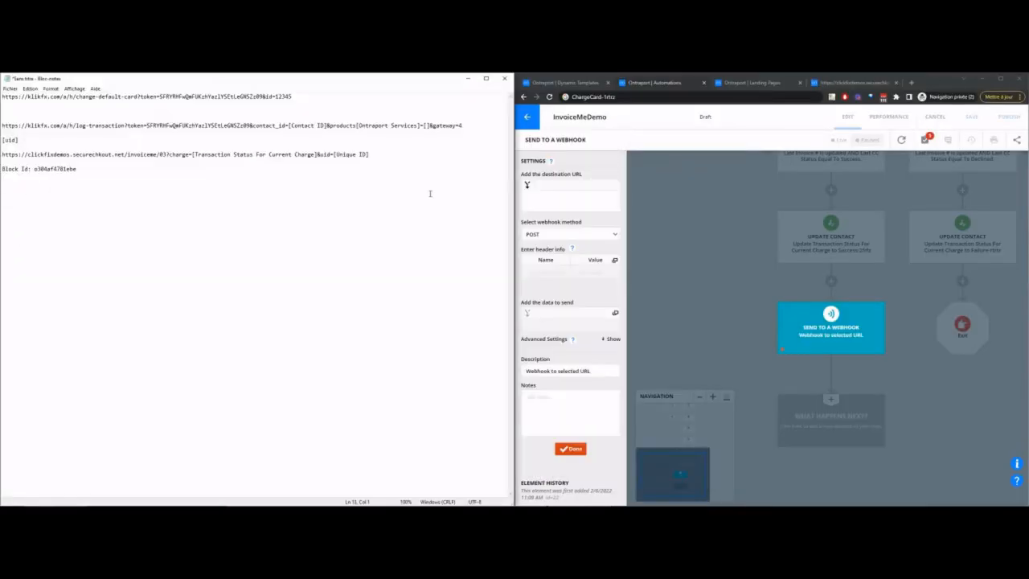
left_click(567, 325)
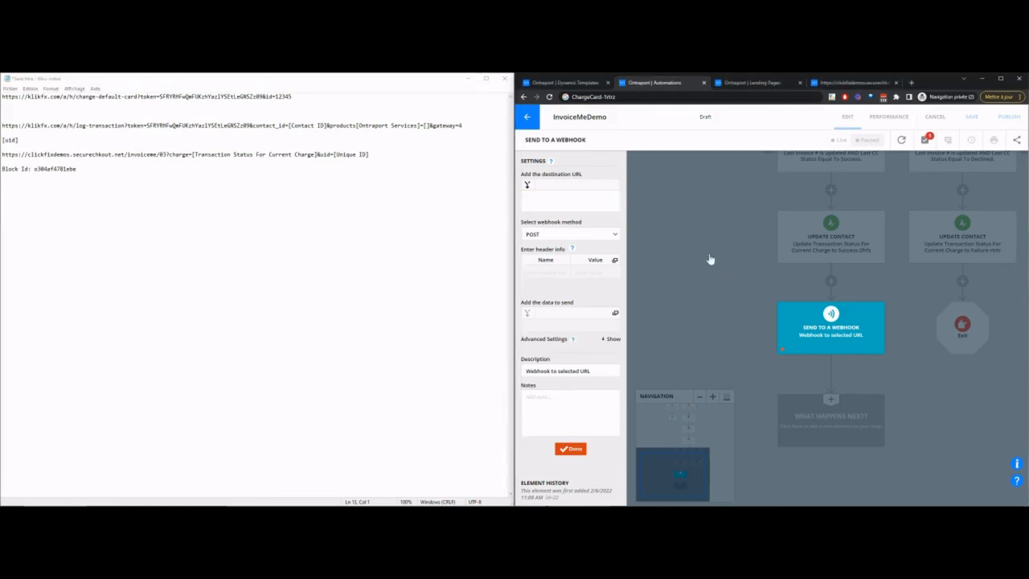
left_click(588, 317)
left_click(719, 222)
key("ctrl+v")
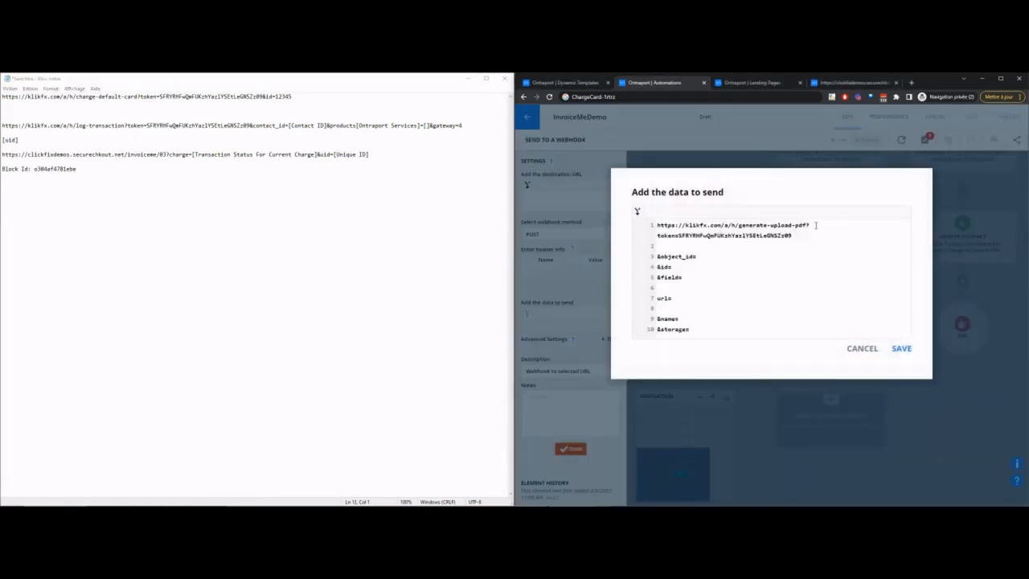
Step: Move the generate-upload-pdf URL with its ClickFix token out of the data to send and into the webhook's destination URL
key("shift+Home")
key("BackSpace")
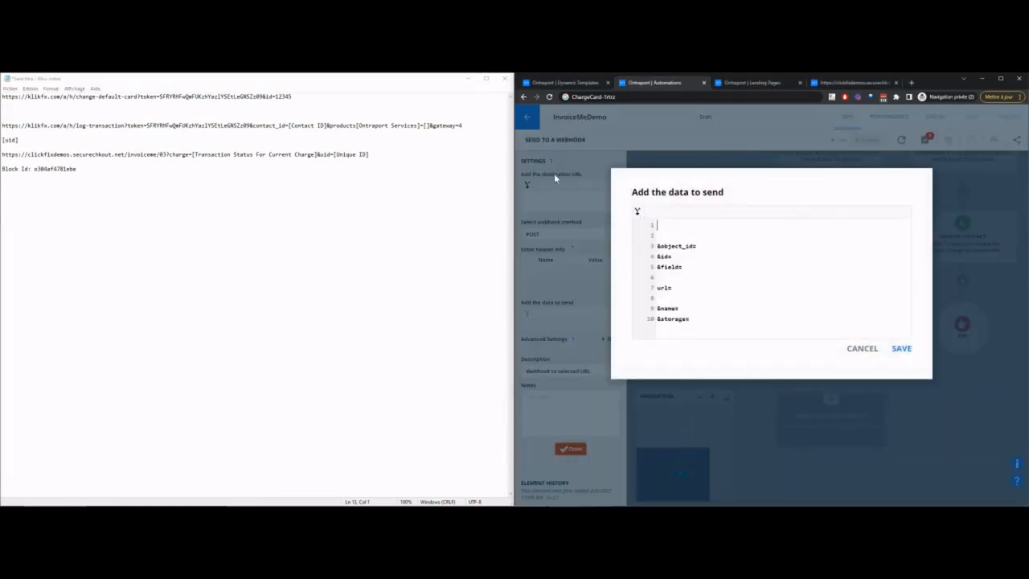
left_click(900, 348)
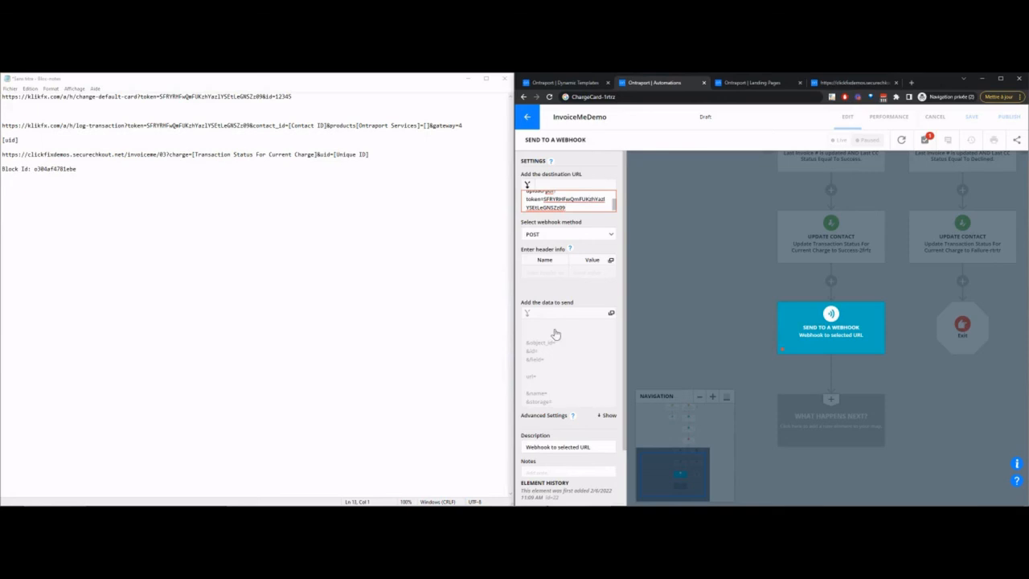
Step: Remove the blank lines and the leading ampersand before object_id= in the webhook's data to send
left_click(555, 330)
key("Delete")
key("Delete")
key("Delete")
left_click(720, 225)
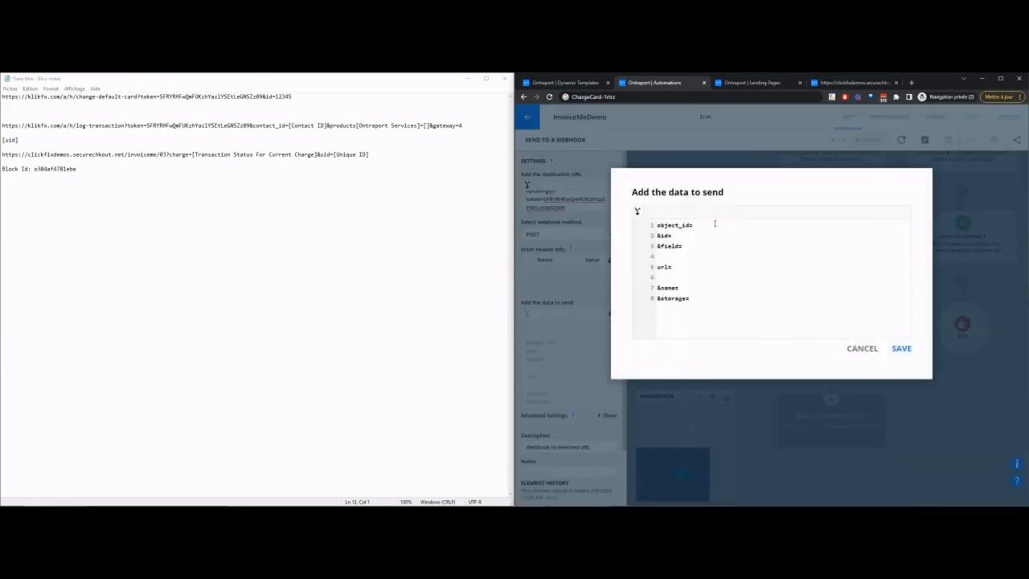
Step: Copy the Invoices object ID from the Invoices collection's web address and set object_id to 10010
left_click(468, 78)
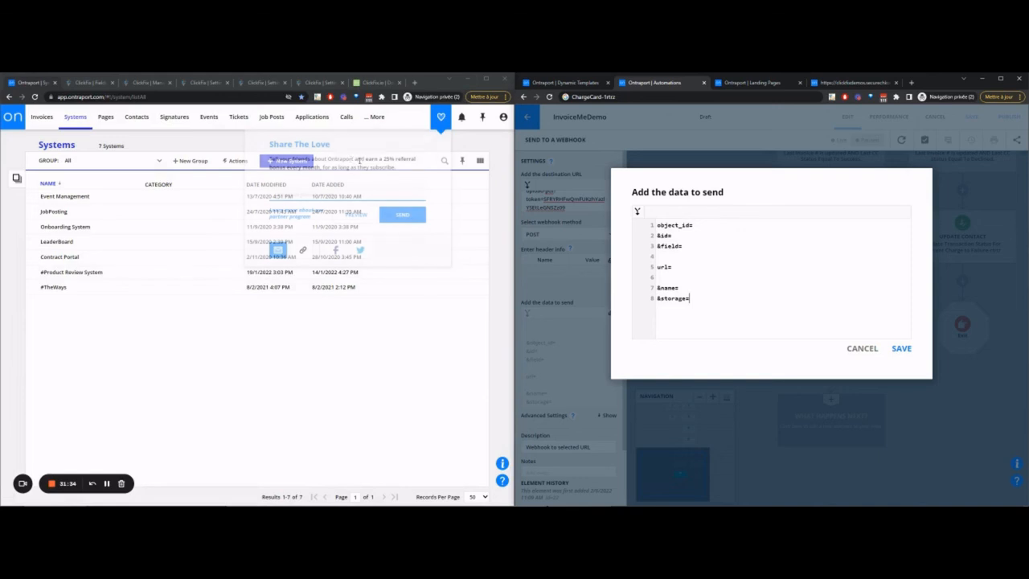
left_click(377, 117)
mouse_move(402, 215)
left_click(42, 117)
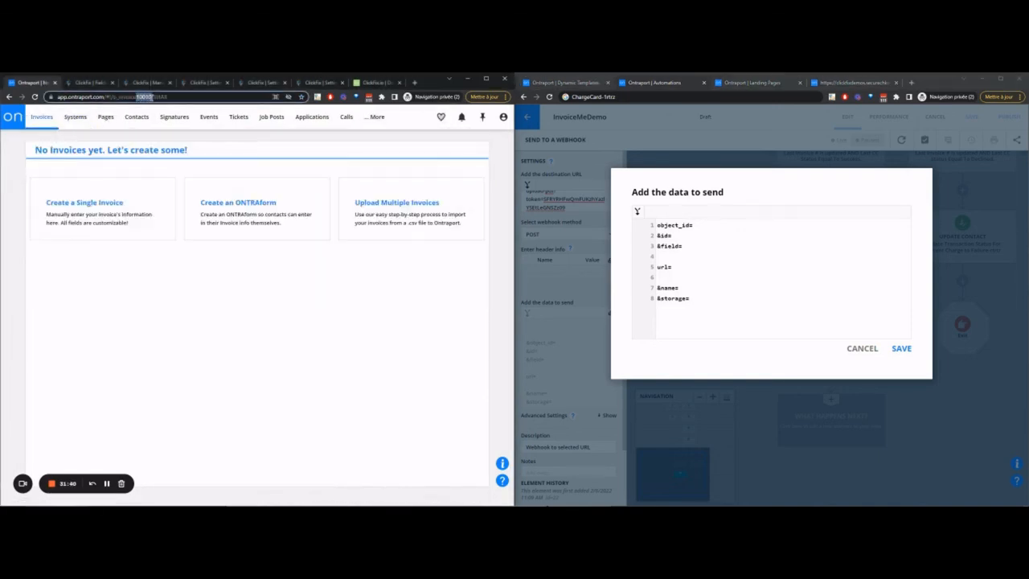
left_click(721, 225)
key("ctrl+v")
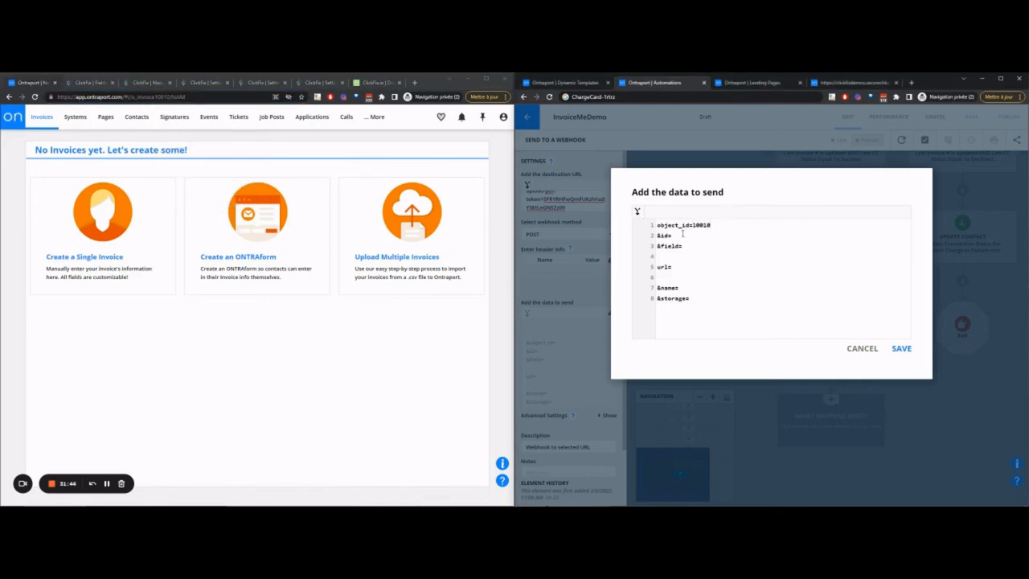
Step: Set the &id= parameter to the merge field [Paying Invoice//ID]
left_click(640, 212)
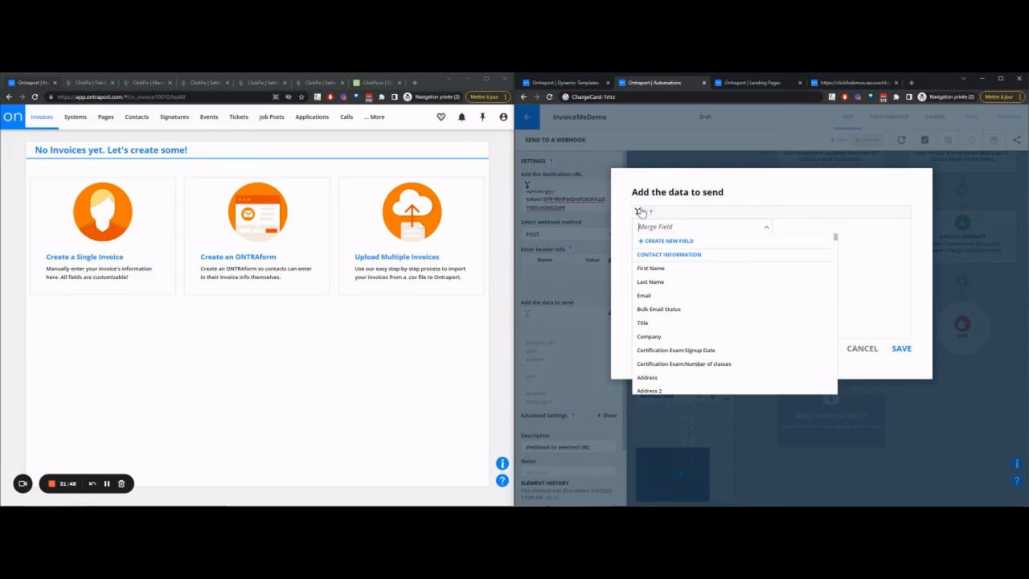
type("paying")
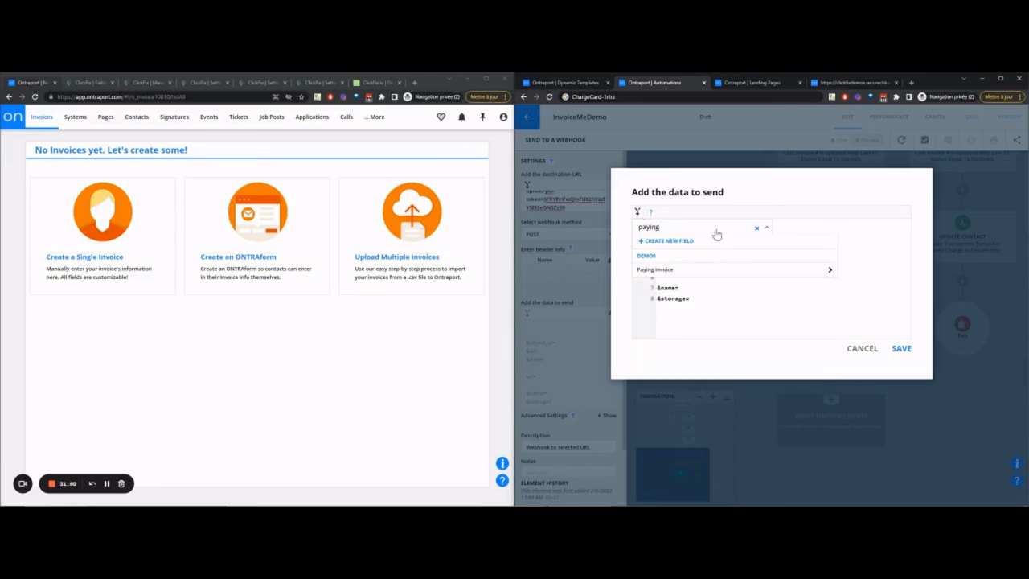
left_click(831, 271)
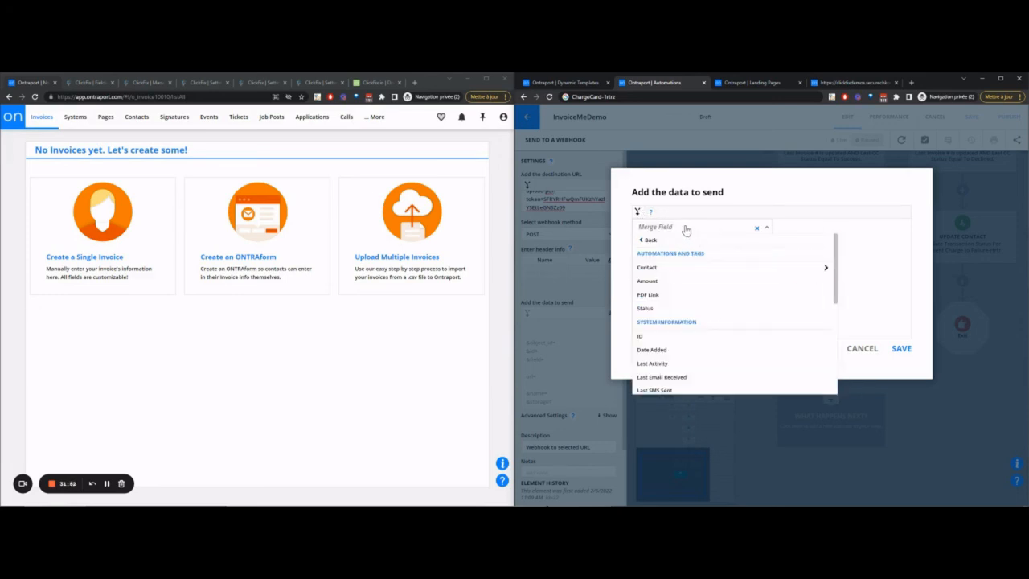
type("id")
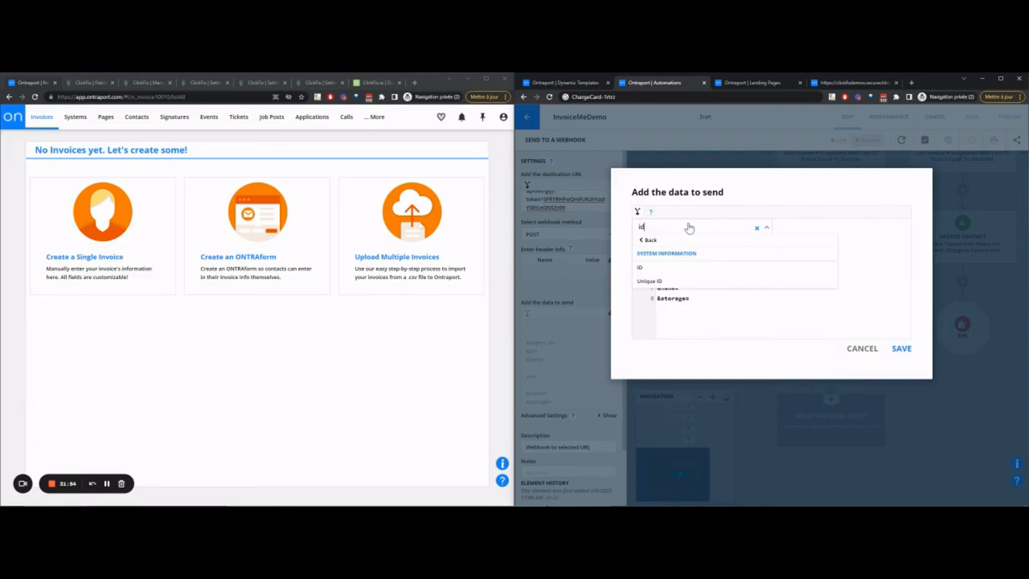
left_click(686, 268)
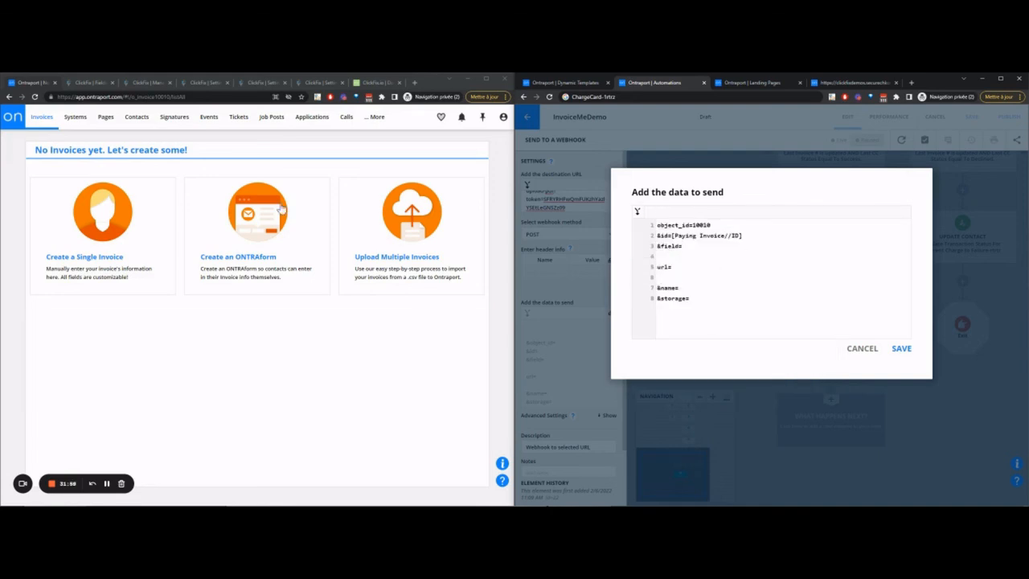
Step: Open a new invoice record in the Invoices collection and inspect the page code of its PDF Link field
left_click(36, 118)
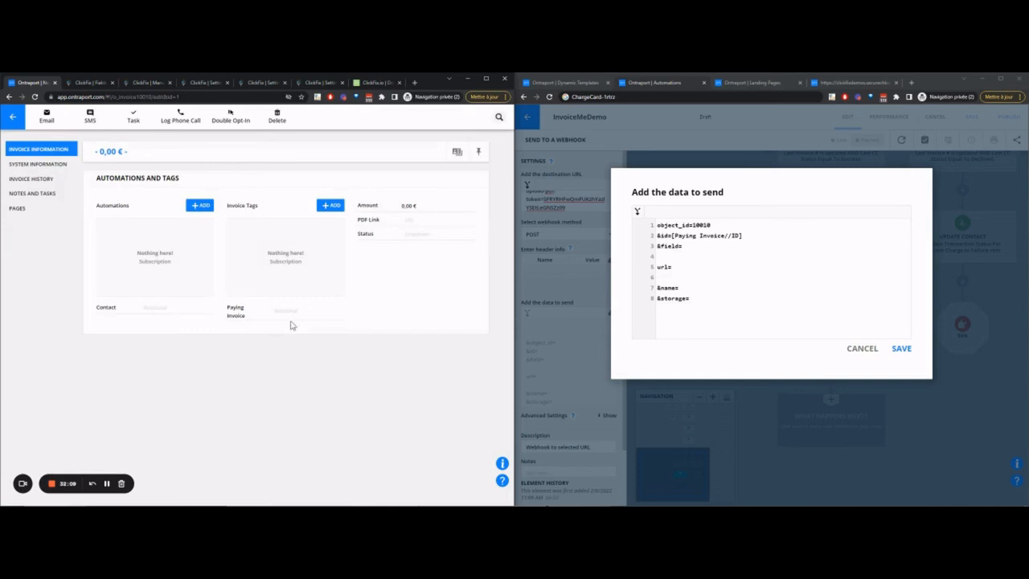
right_click(414, 225)
left_click(440, 378)
left_click(88, 344)
left_click(52, 344)
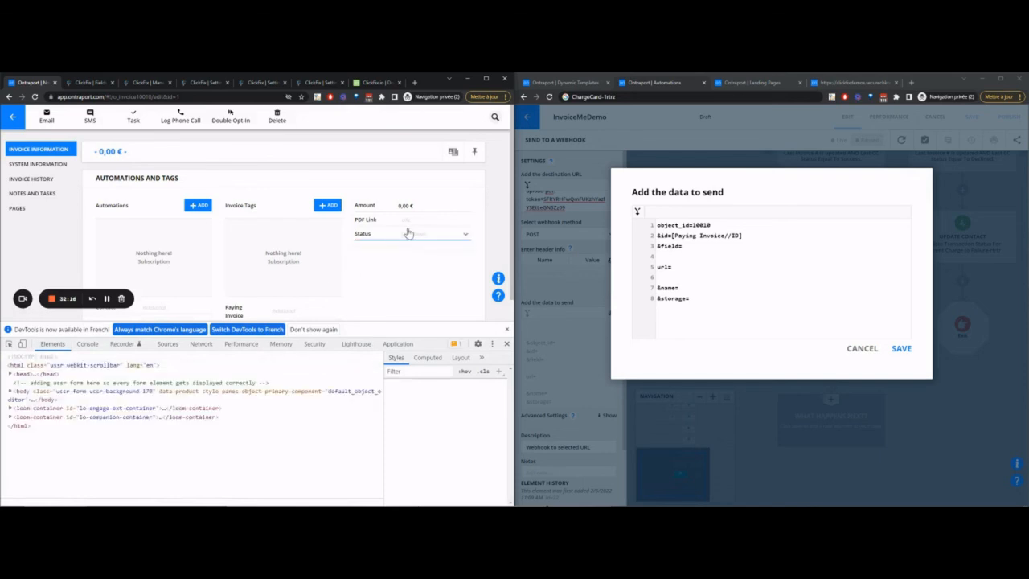
Step: Copy the PDF Link field ID from the inspected code and set the &field= parameter to f2313
scroll(143, 428, "up", 1)
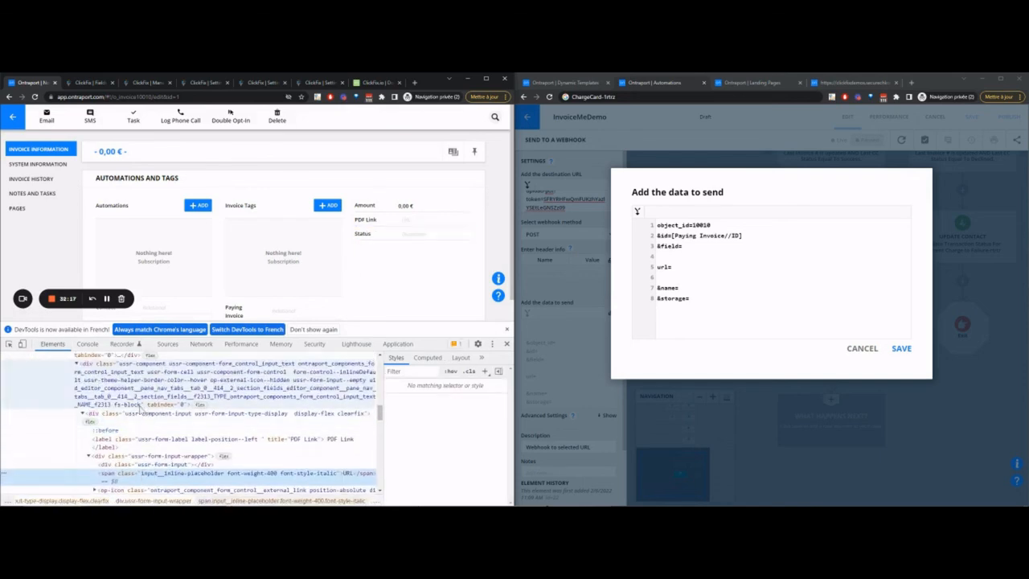
left_click(127, 408)
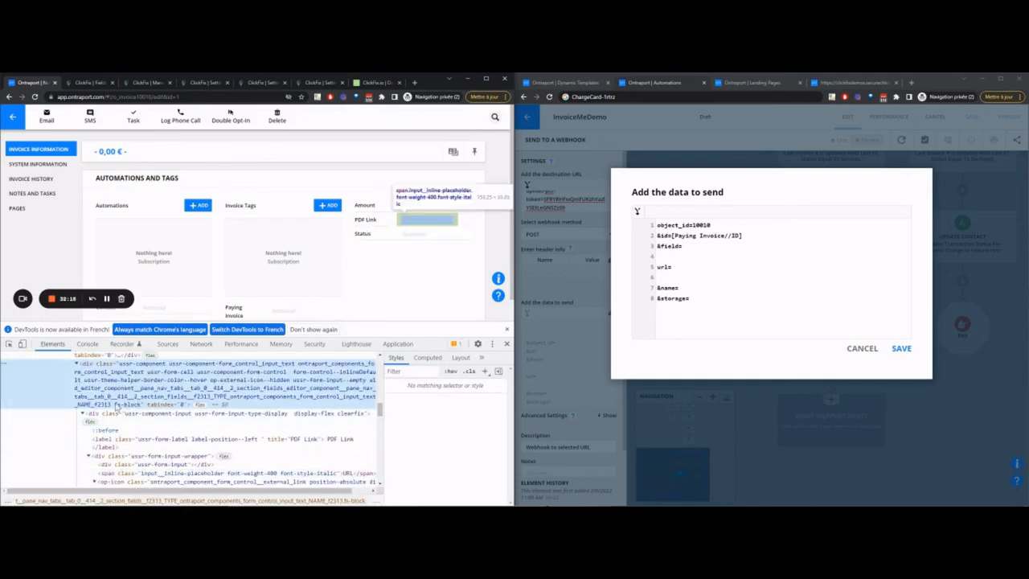
left_click(96, 407)
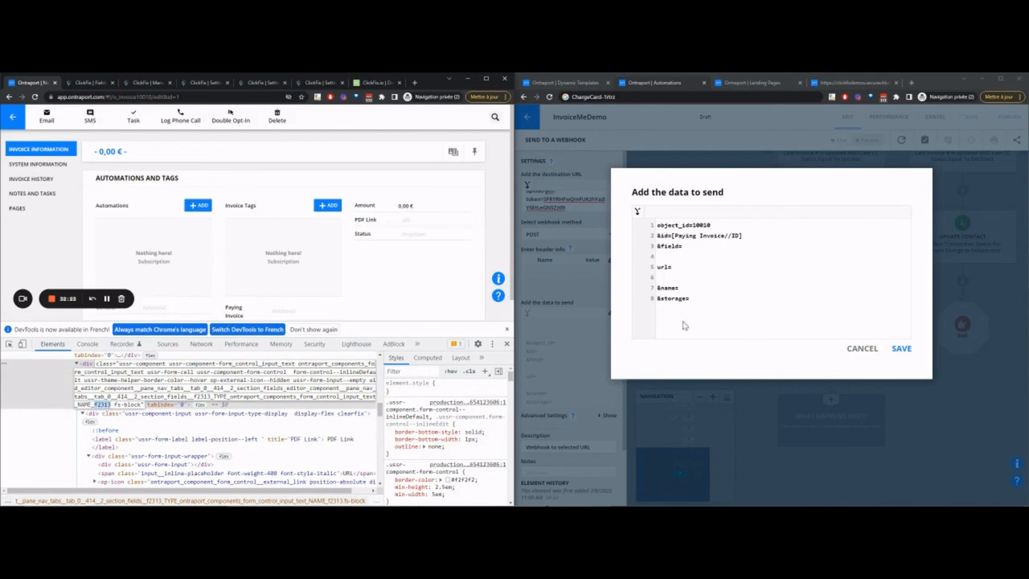
left_click(696, 246)
type("f2313")
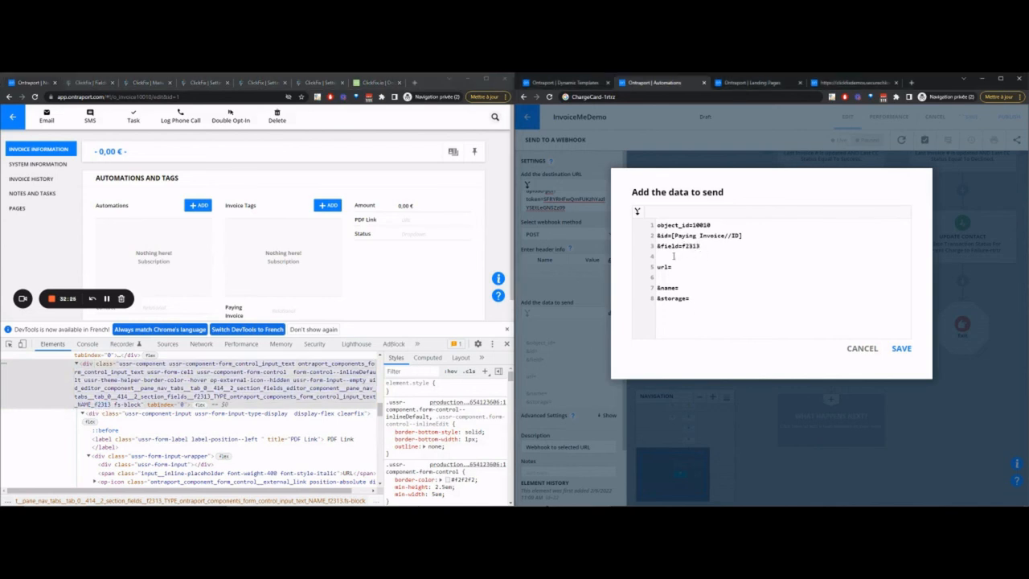
Step: Prefix url= with an ampersand directly below the field line and set it to the merge field [Paying Invoice//Invoices URL]
key("Delete")
type("&")
left_click(707, 255)
left_click(639, 213)
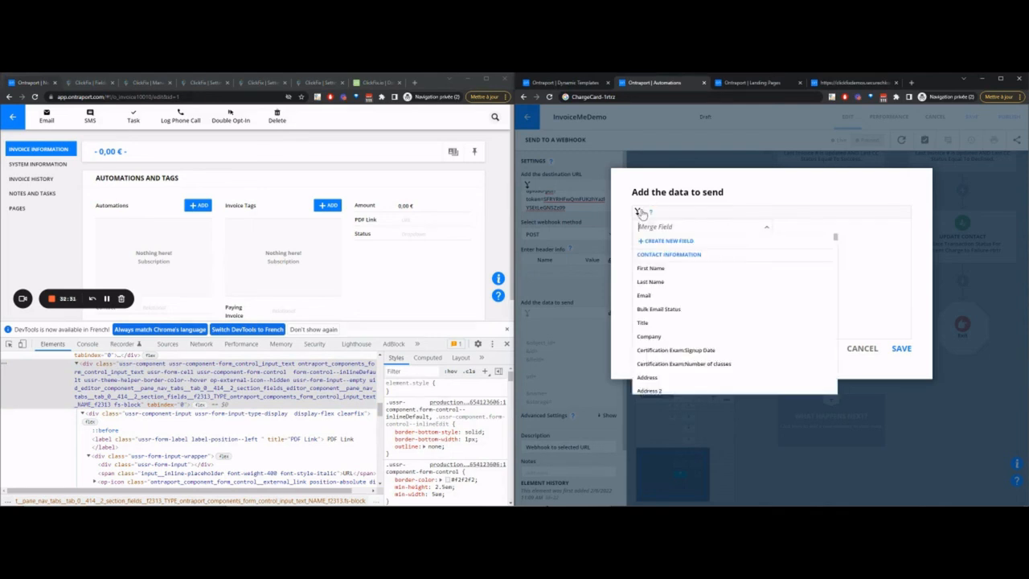
type("paying")
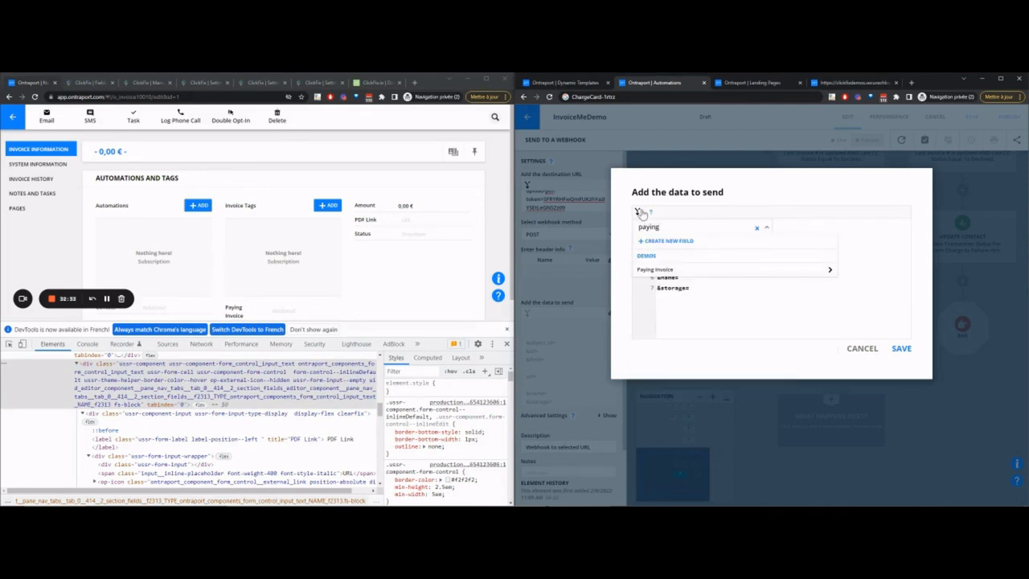
left_click(832, 272)
scroll(764, 312, "down", 3)
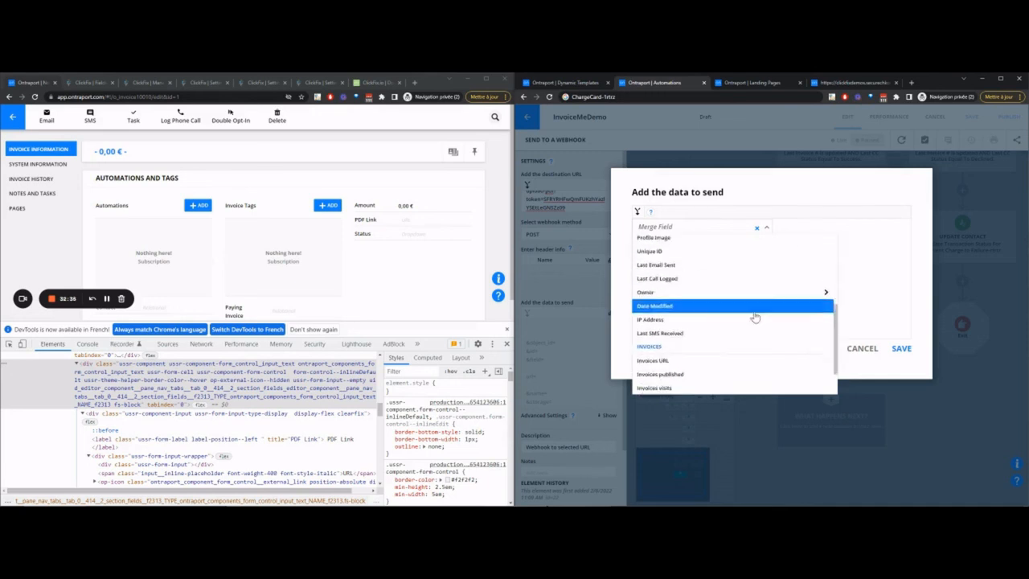
scroll(754, 318, "down", 1)
left_click(743, 323)
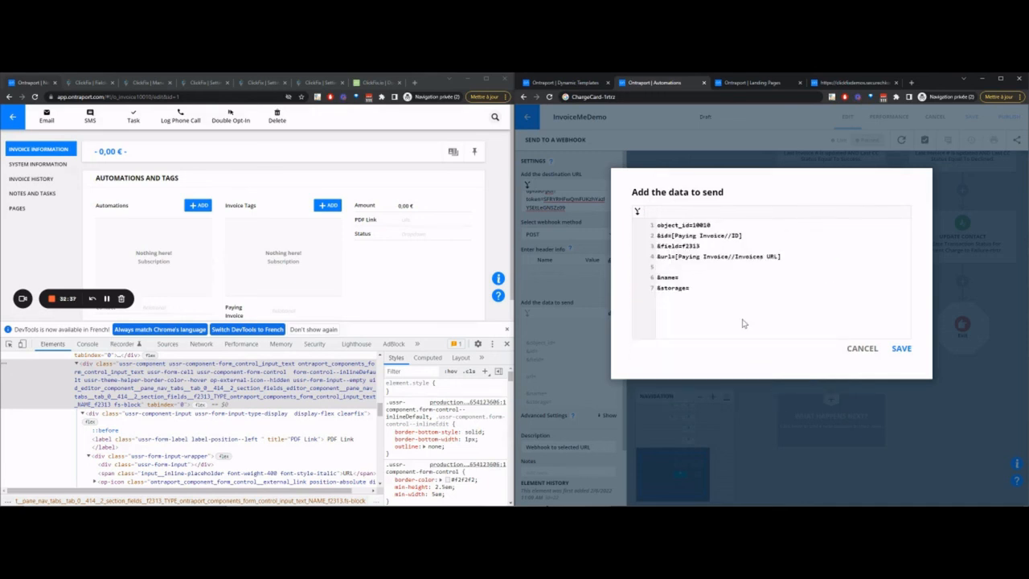
Step: Remove the blank line above &name= and set the parameter to the merge field [Paying Invoice//Unique ID]
key("Delete")
key("End")
left_click(637, 212)
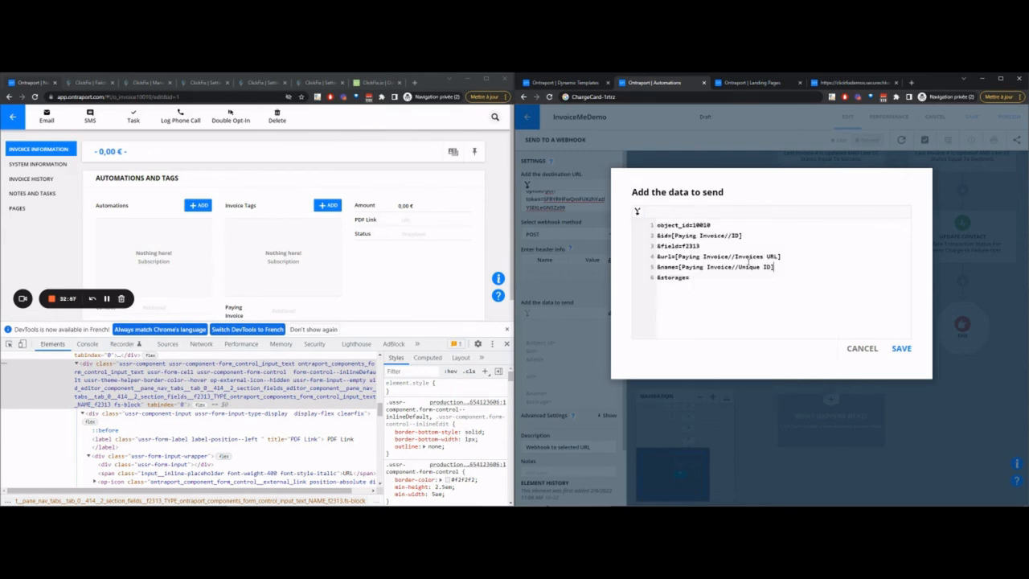
Step: Switch to the PDF Invoice uploader module in ClickFix and examine the [FILENAME] variable in its storage path
left_click(85, 89)
scroll(148, 284, "down", 2)
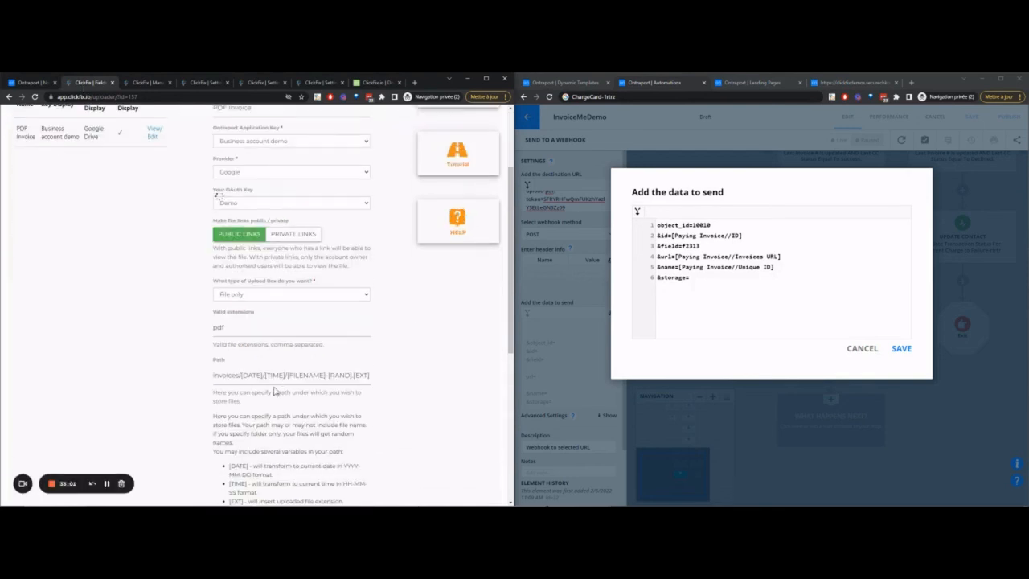
double_click(315, 376)
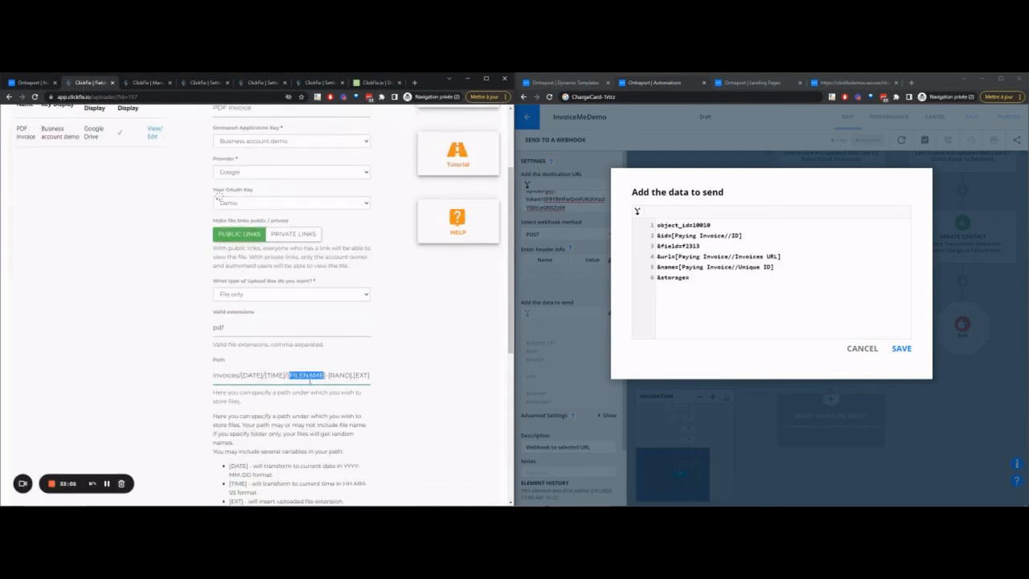
left_click(726, 279)
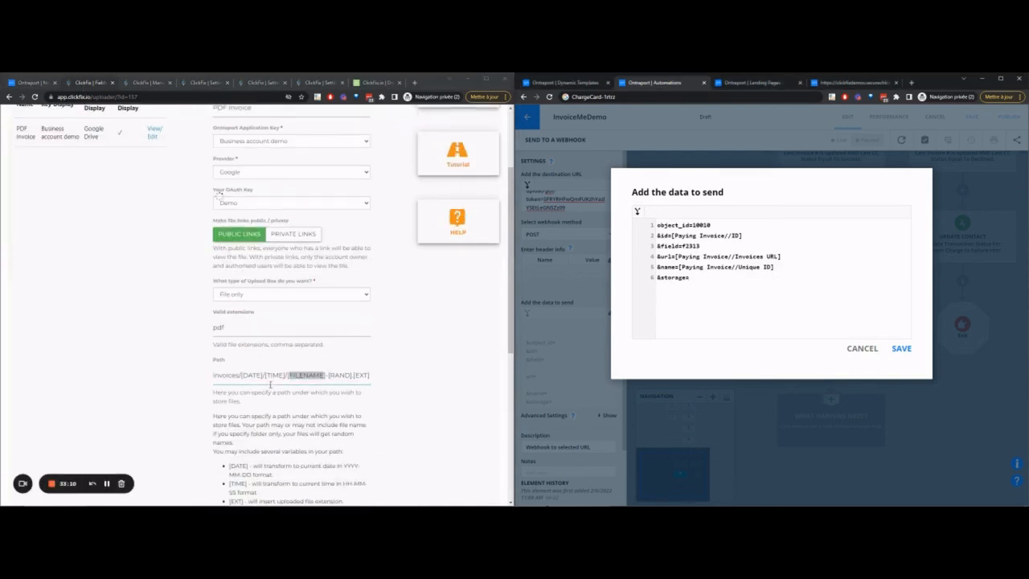
Step: Copy the storage key of the PDF Invoice uploader module and paste it after &storage= in the webhook data
scroll(270, 385, "down", 5)
left_click(74, 466)
double_click(74, 467)
key("ctrl+c")
scroll(212, 358, "up", 6)
left_click(728, 277)
key("ctrl+v")
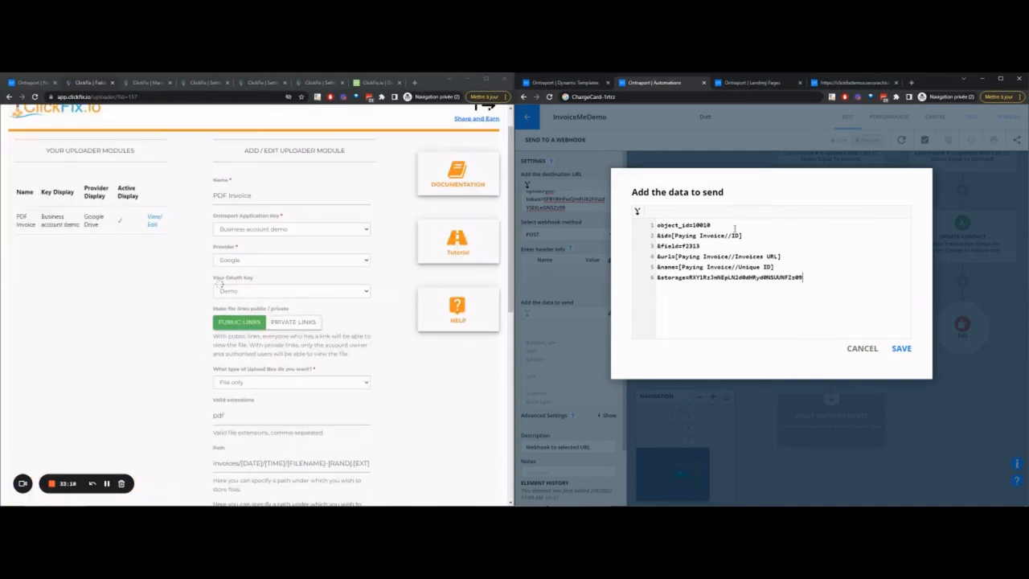
Step: Remove the line breaks between the webhook parameters to join them on one line, and save the data to send
key("Delete")
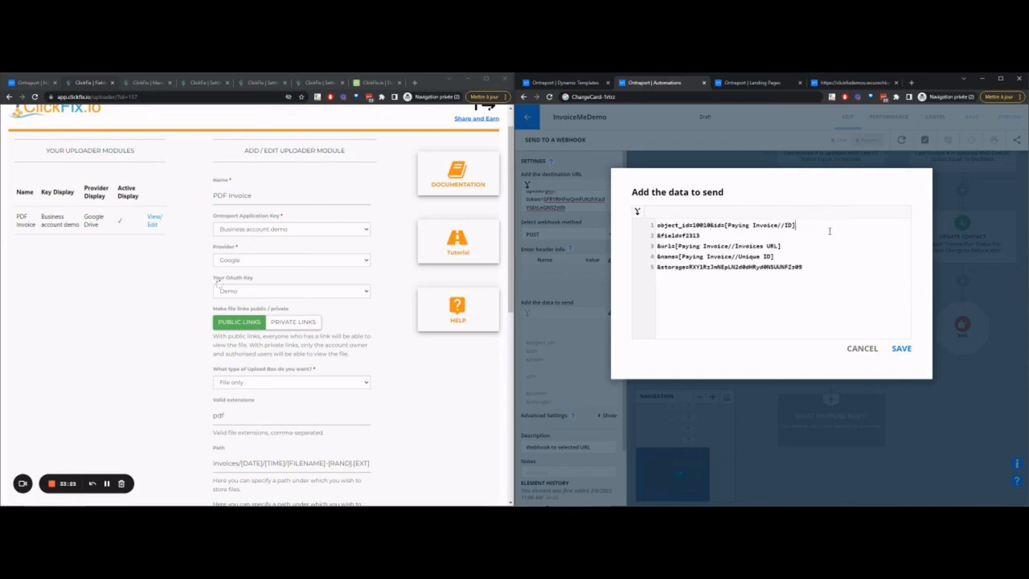
left_click(832, 228)
key("Delete")
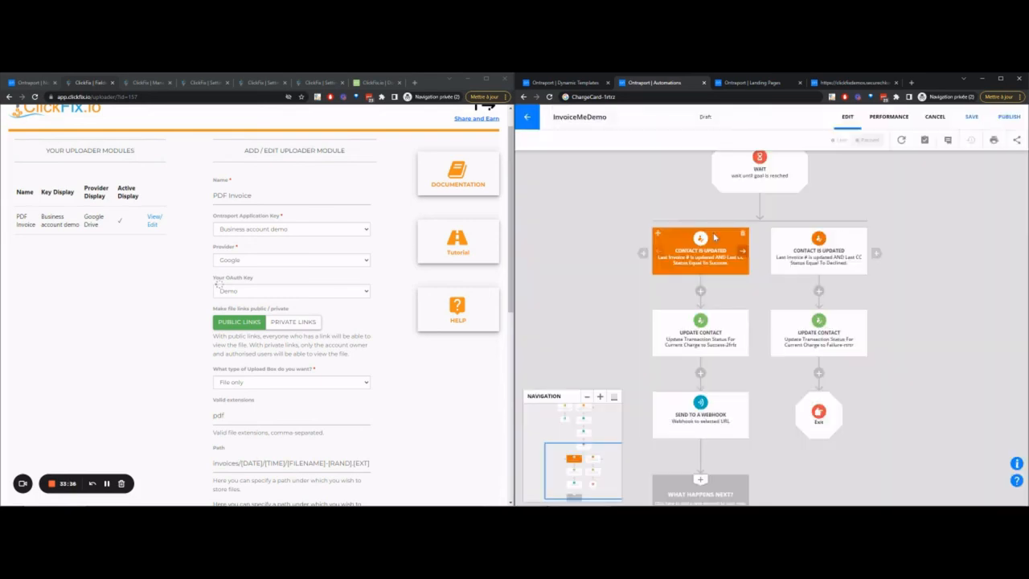
Step: Restrict the Contact Is Updated goal for Last CC Status Success to Only Contacts on previous Wait
left_click(714, 236)
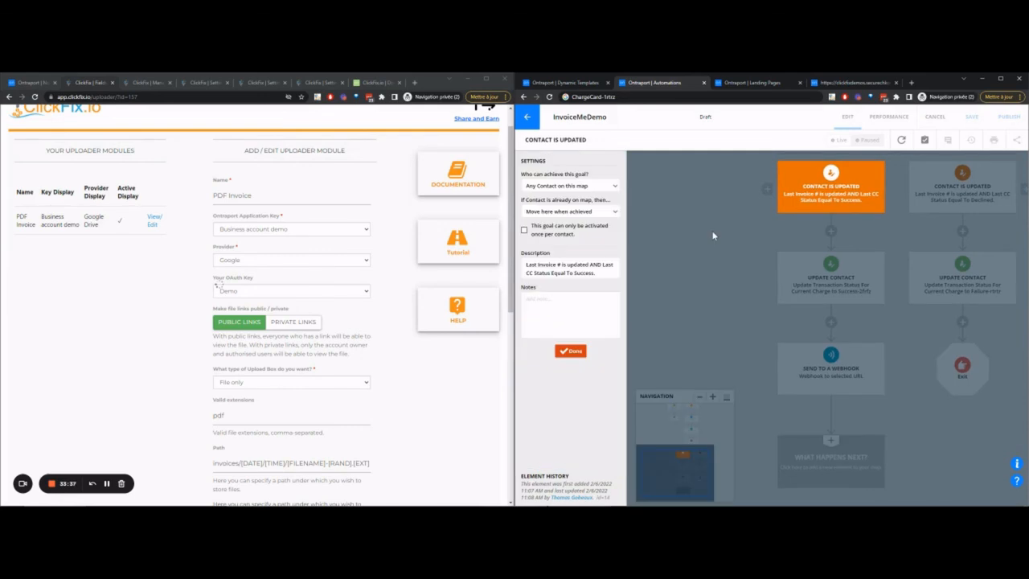
left_click(588, 185)
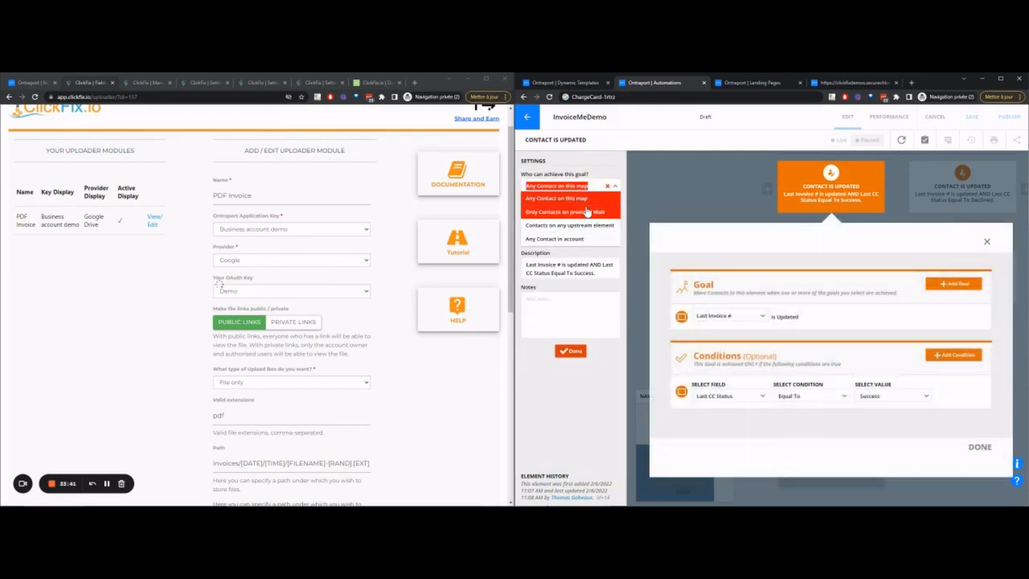
left_click(587, 212)
left_click(584, 350)
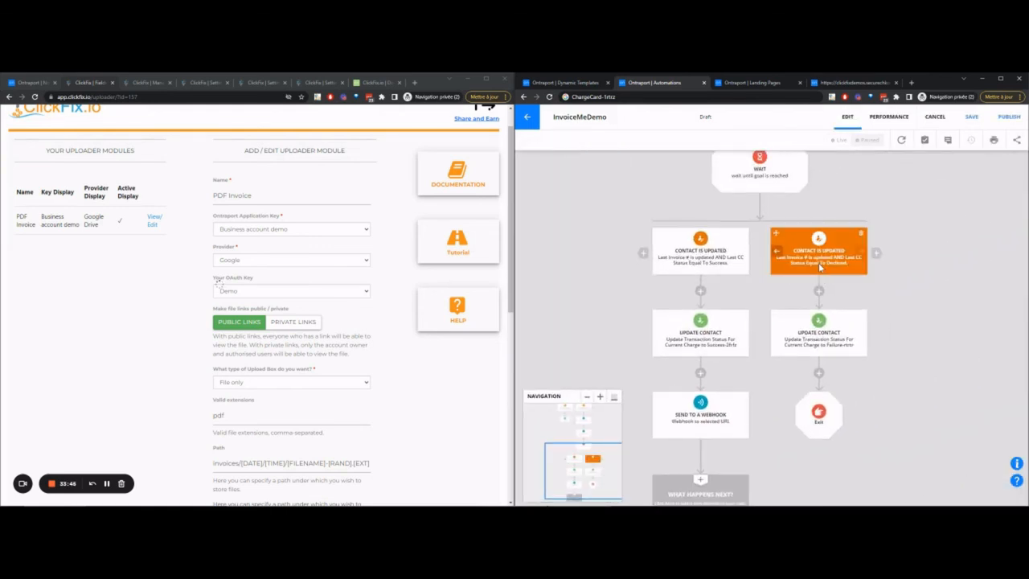
Step: Restrict the Contact Is Updated goal for Last CC Status Declined to Only Contacts on previous Wait
left_click(820, 267)
left_click(548, 187)
left_click(560, 212)
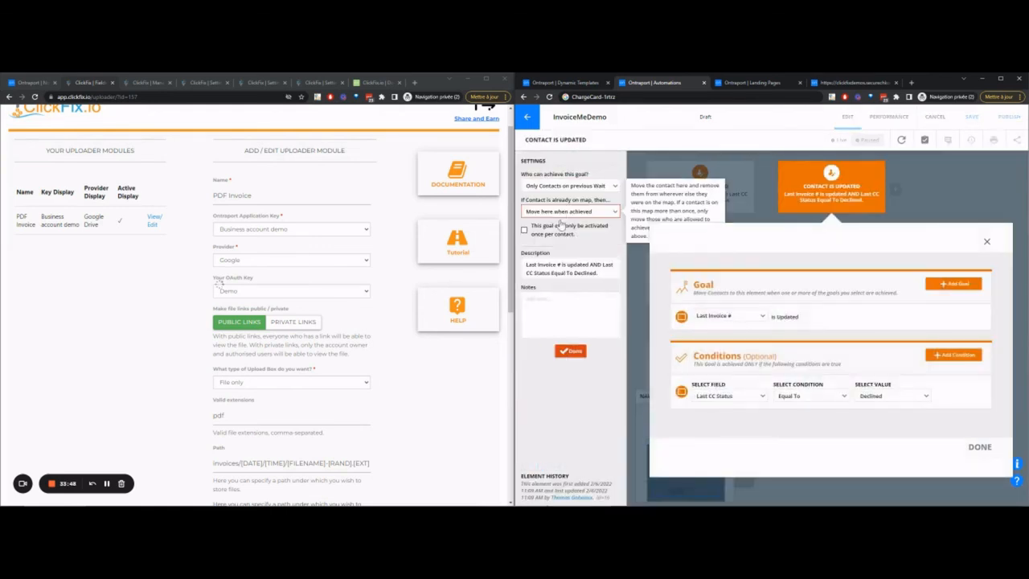
left_click(576, 354)
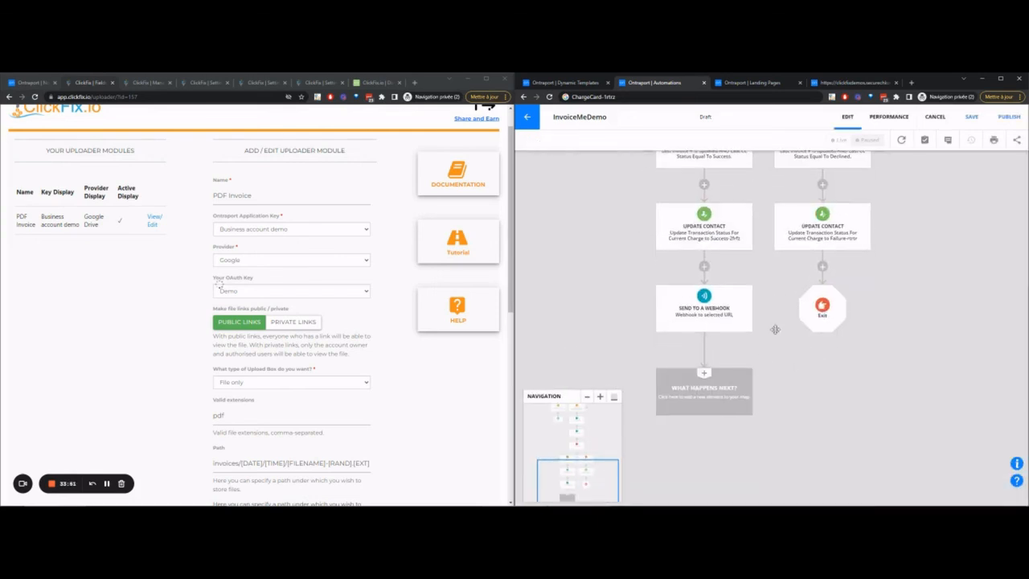
Step: Add a waiting Goal after the PDF webhook that is achieved when Paying Invoice >> PDF Link is updated
left_click(736, 391)
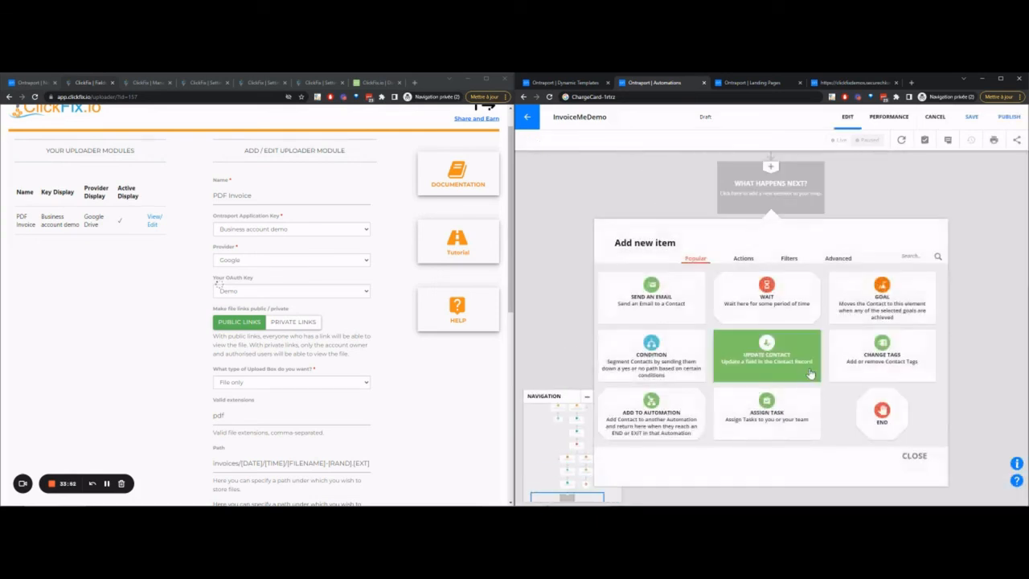
left_click(861, 302)
left_click(718, 464)
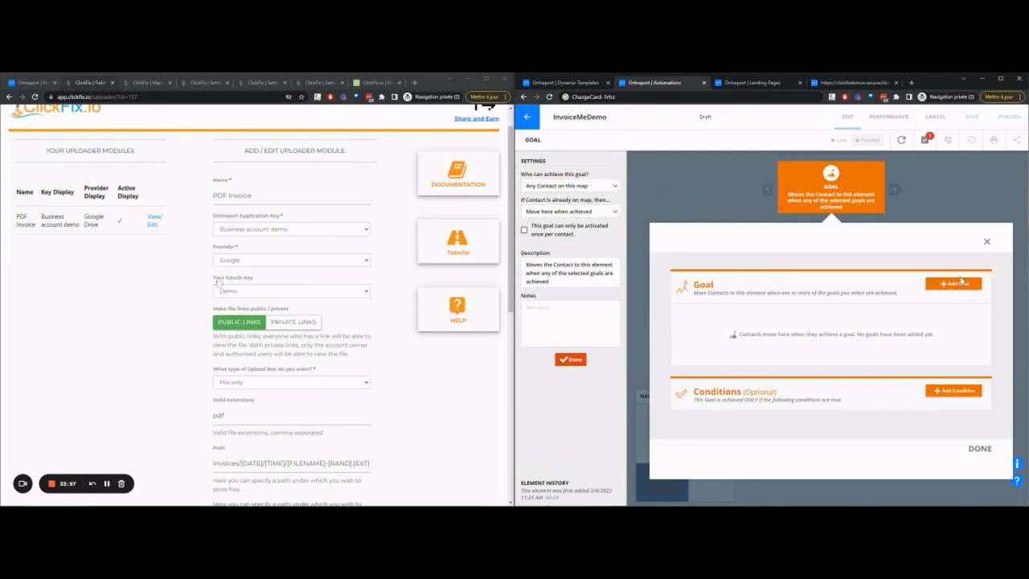
left_click(957, 285)
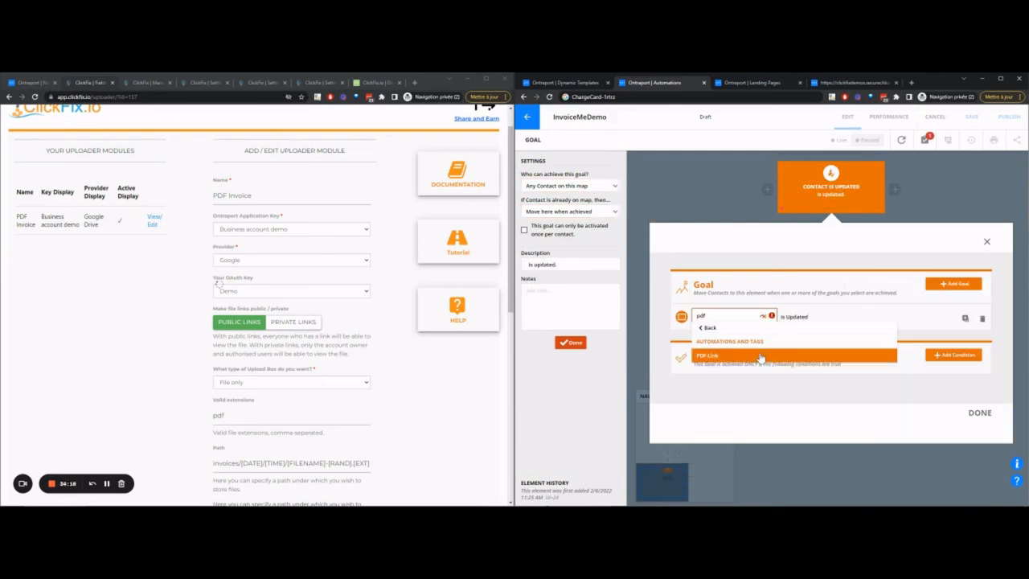
left_click(706, 356)
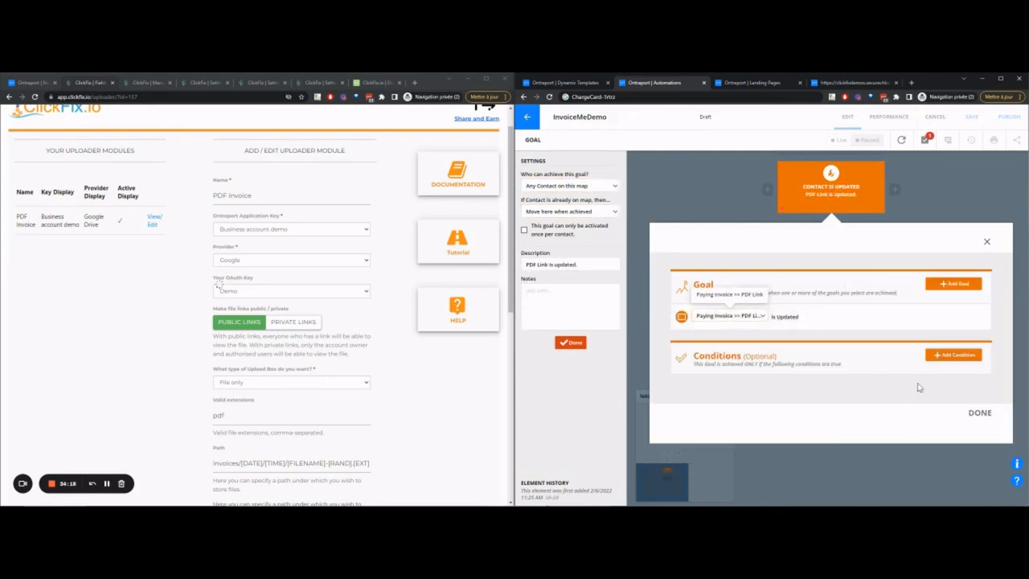
left_click(981, 412)
Step: Insert an Update Contact element just before the PDF webhook that sets Paying Invoice >> Status to Paid
left_click_drag(841, 396, 838, 350)
scroll(847, 337, "down", 5)
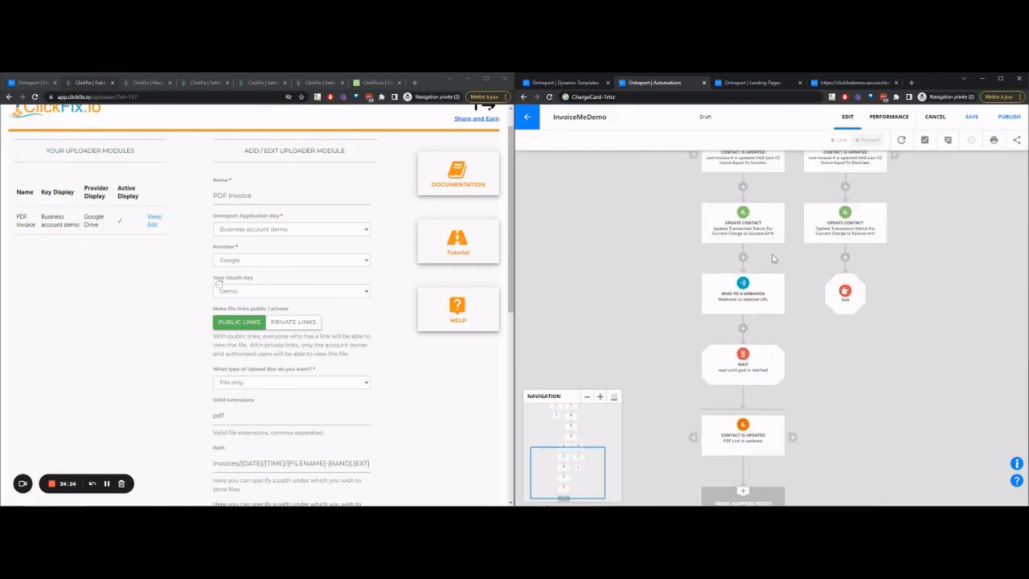
left_click(743, 258)
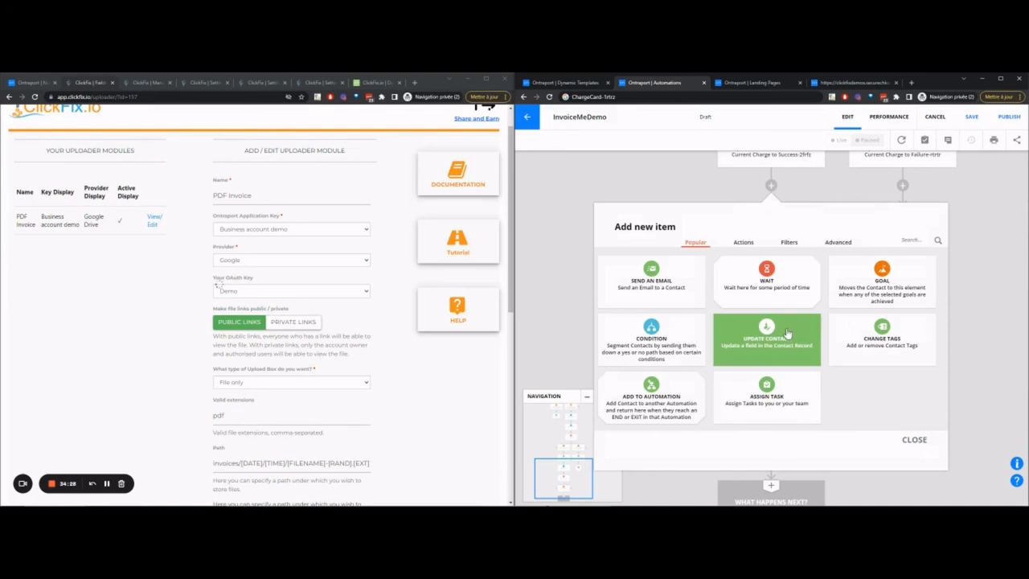
left_click(787, 333)
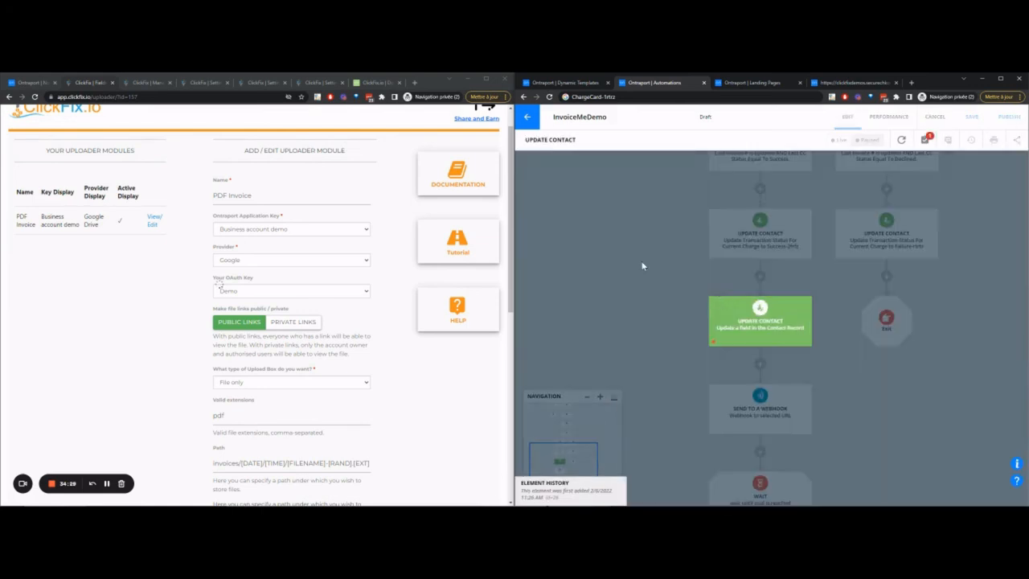
left_click(555, 188)
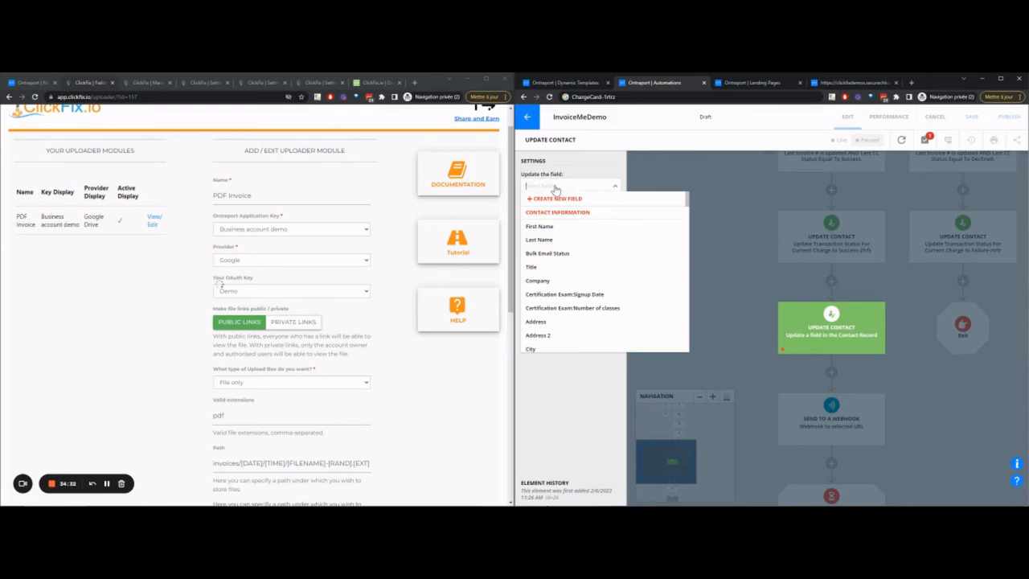
type("paying")
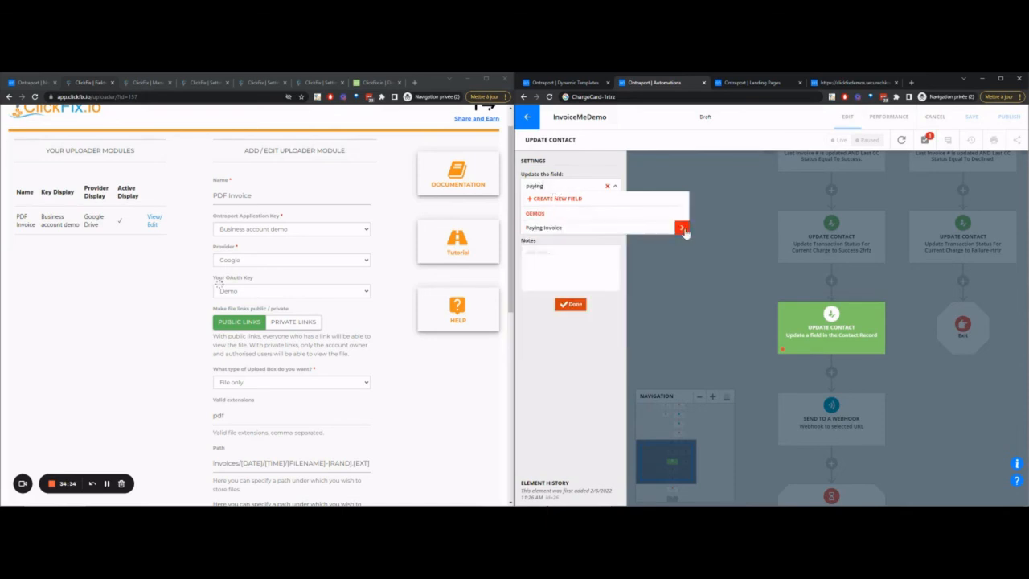
left_click(682, 231)
left_click(560, 266)
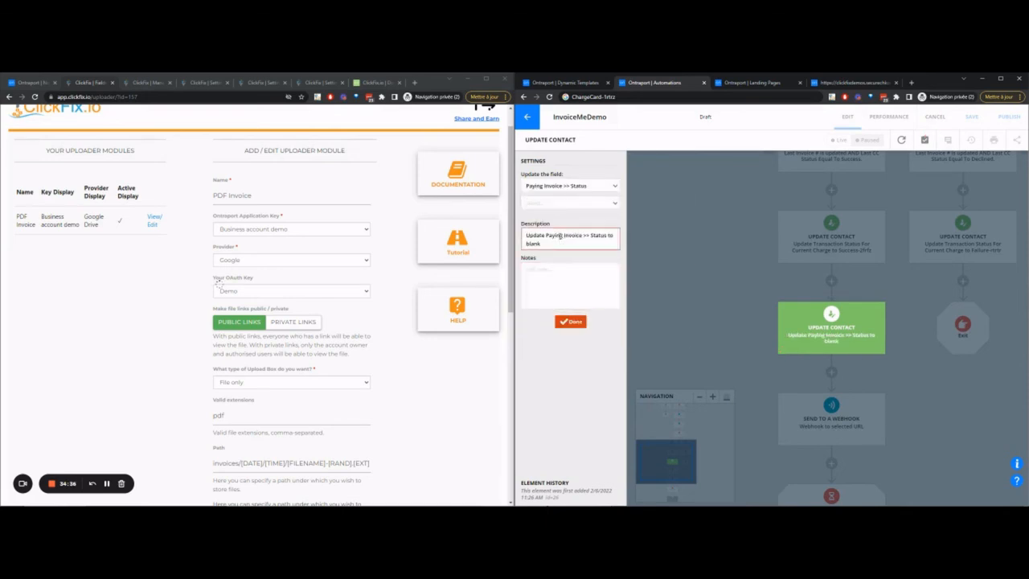
left_click(563, 202)
left_click(547, 230)
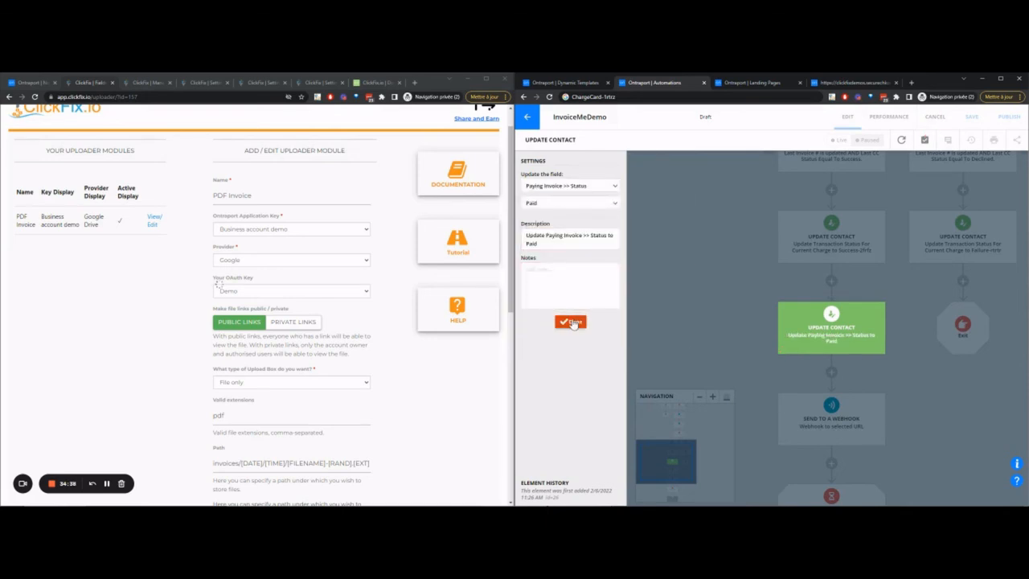
left_click(571, 322)
Step: Finish the map with an end element below the PDF Link goal, and save and publish the automation
scroll(681, 317, "down", 5)
left_click(1010, 116)
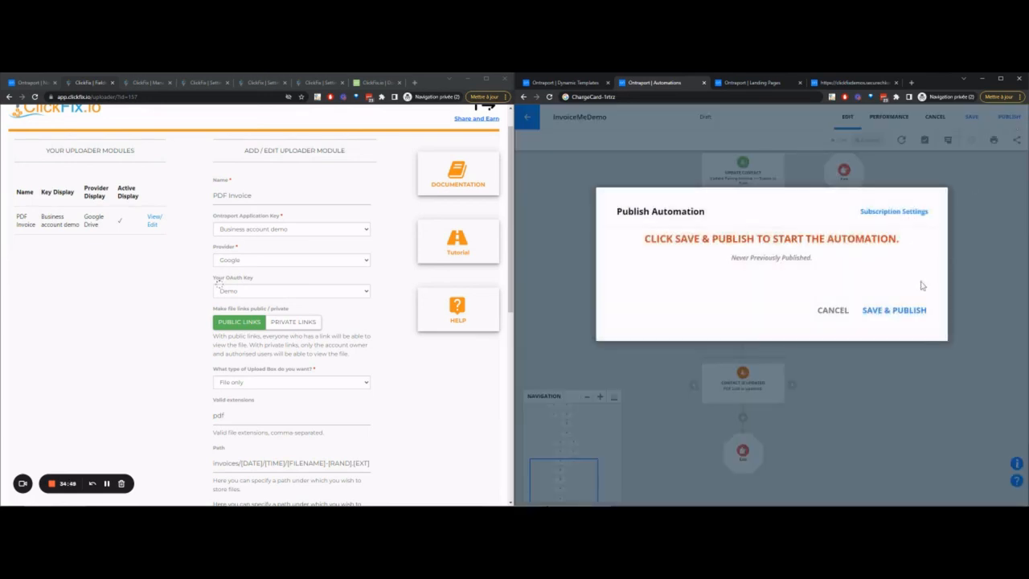
left_click(910, 337)
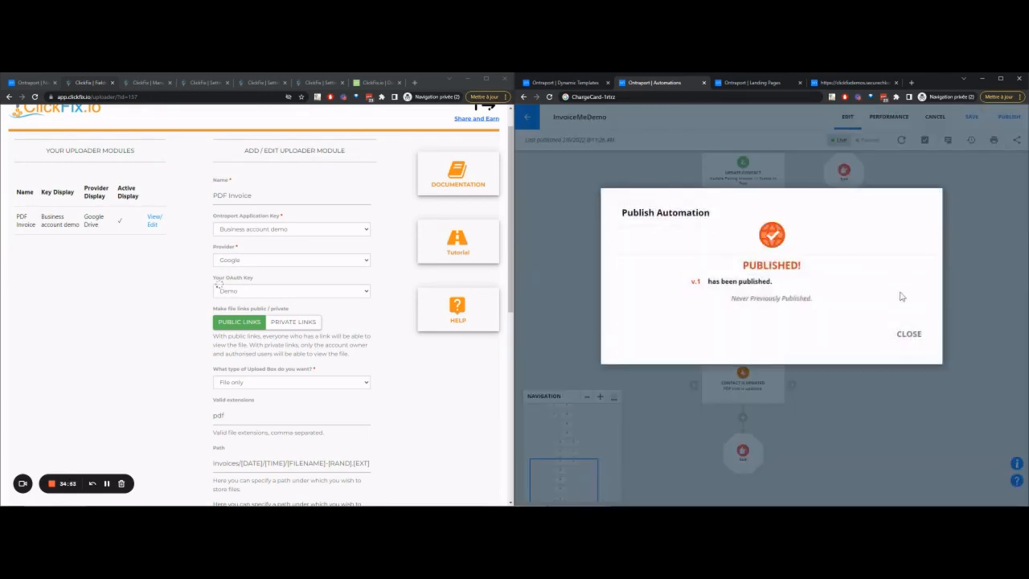
left_click(909, 336)
Step: Review the published automation map from its triggers through the charge webhooks to the success and declined branches
left_click_drag(902, 202, 876, 357)
left_click_drag(869, 214, 848, 304)
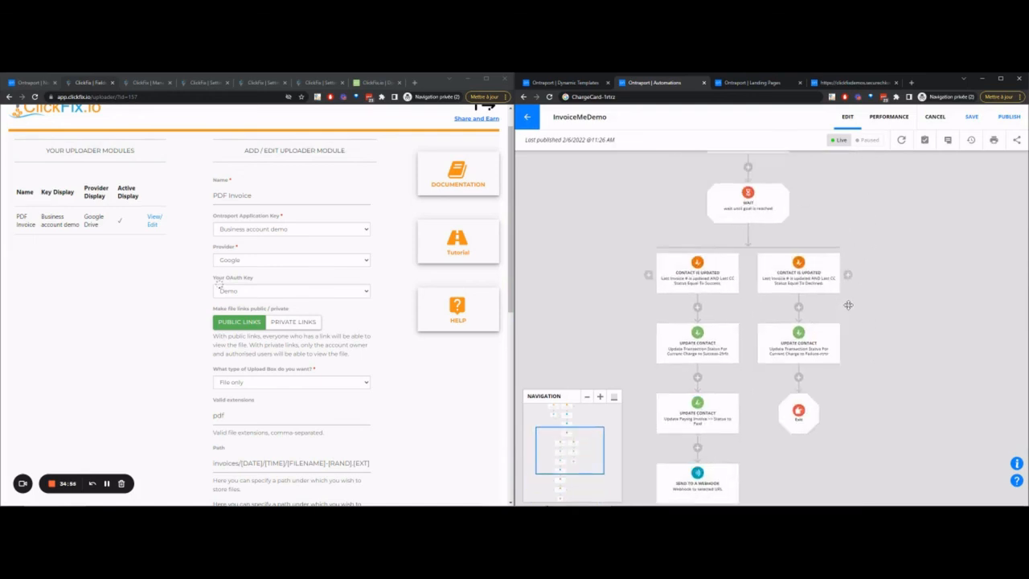
left_click_drag(845, 218, 838, 325)
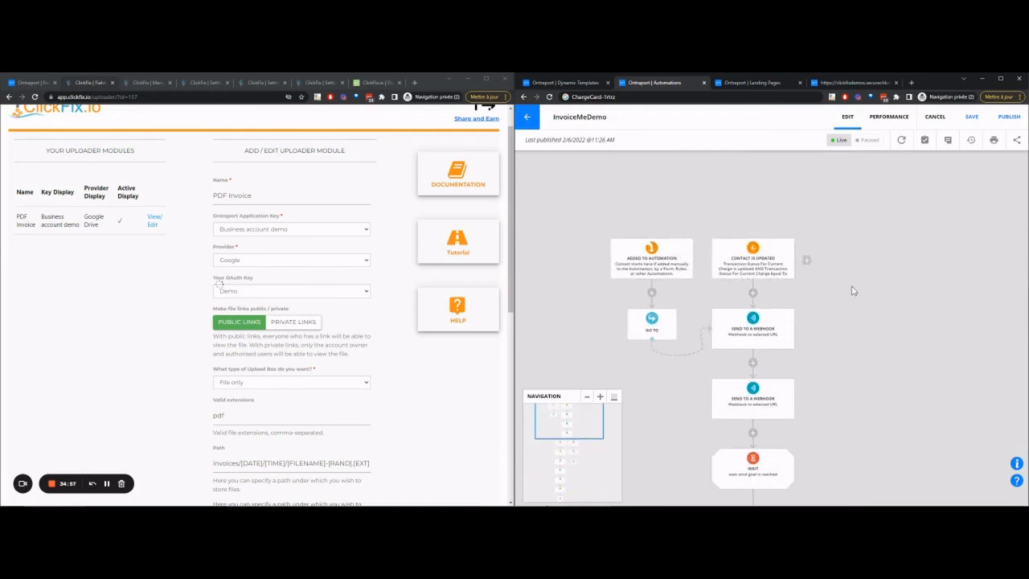
left_click_drag(854, 292, 846, 227)
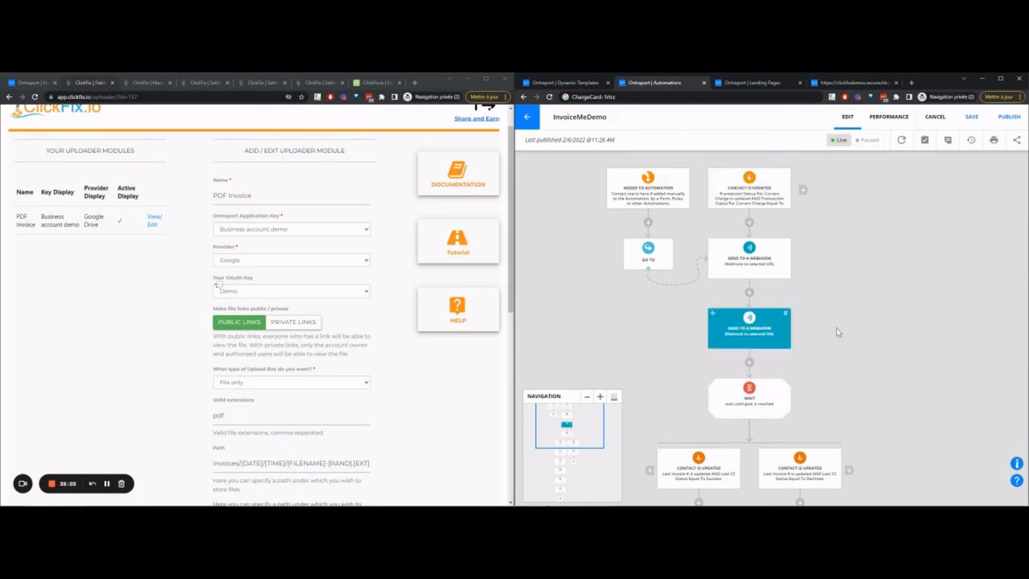
scroll(868, 256, "down", 3)
scroll(868, 256, "down", 3)
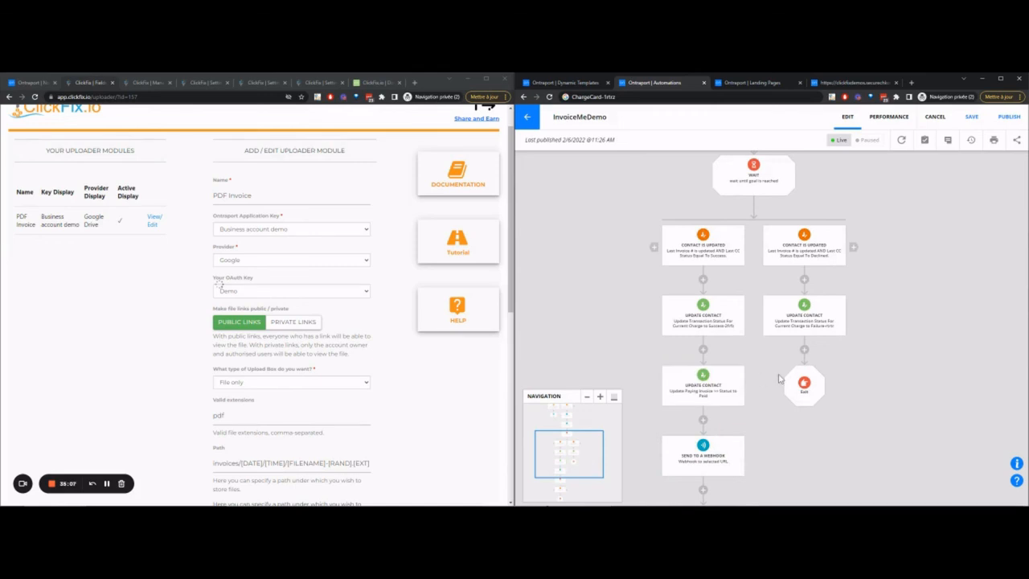
scroll(780, 378, "up", 2)
scroll(599, 277, "up", 4)
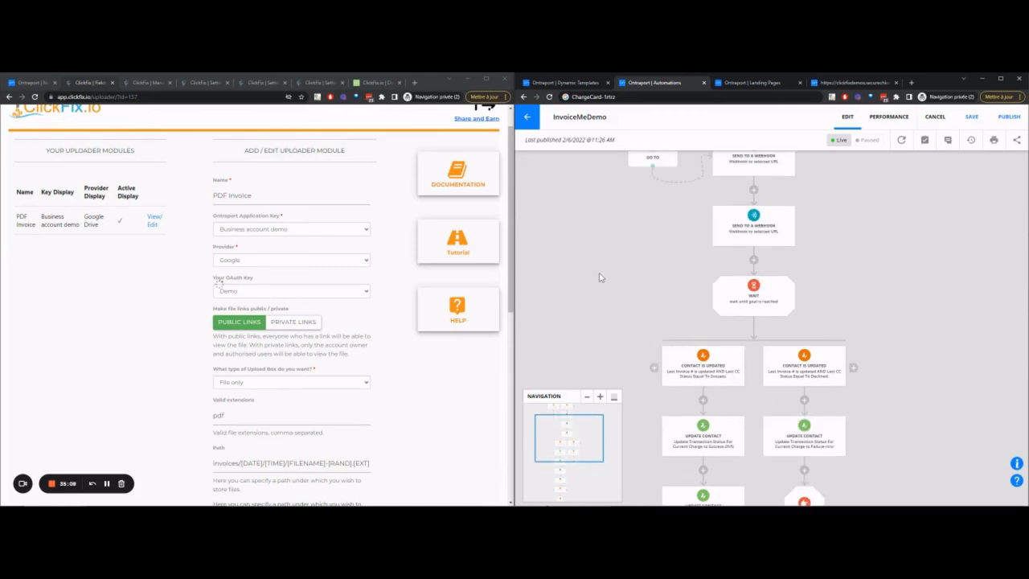